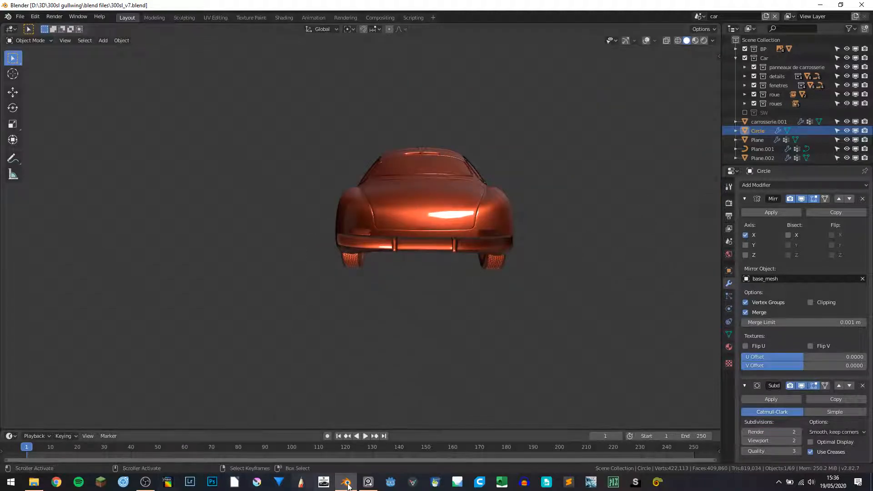
Switch to the reference image board and examine the silver 300 SL's rear lights, bumper, door handle and side vents.
left_click(368, 482)
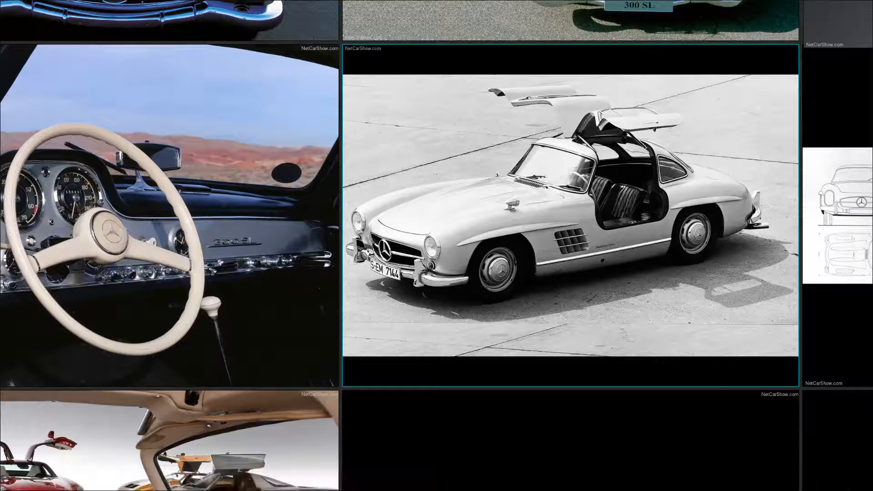
scroll(304, 159, "down", 8)
middle_click_drag(161, 187, 333, 293)
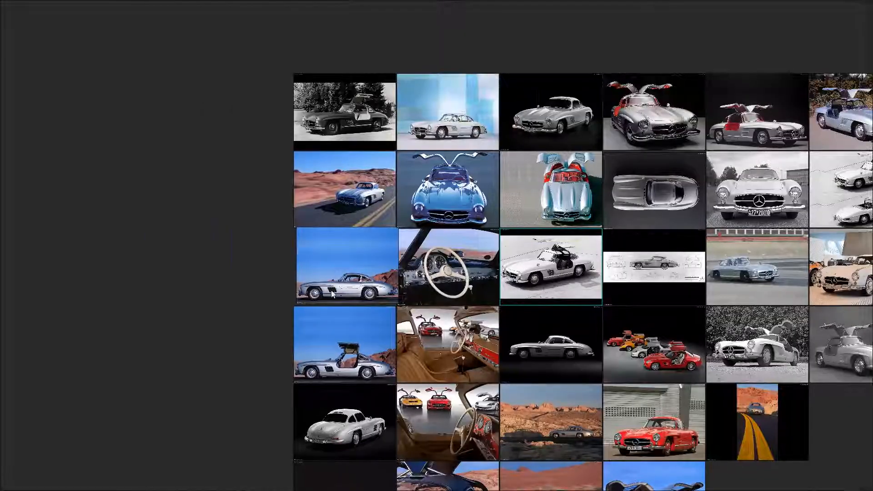
scroll(329, 348, "up", 10)
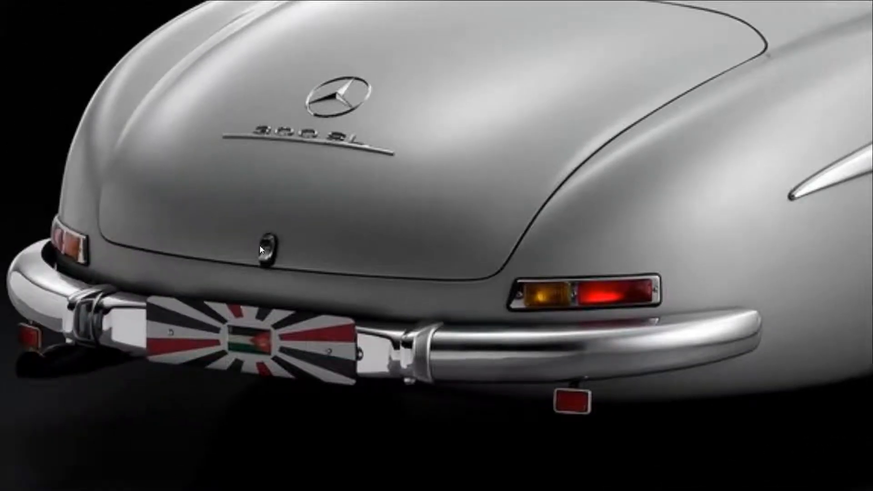
scroll(262, 255, "down", 5)
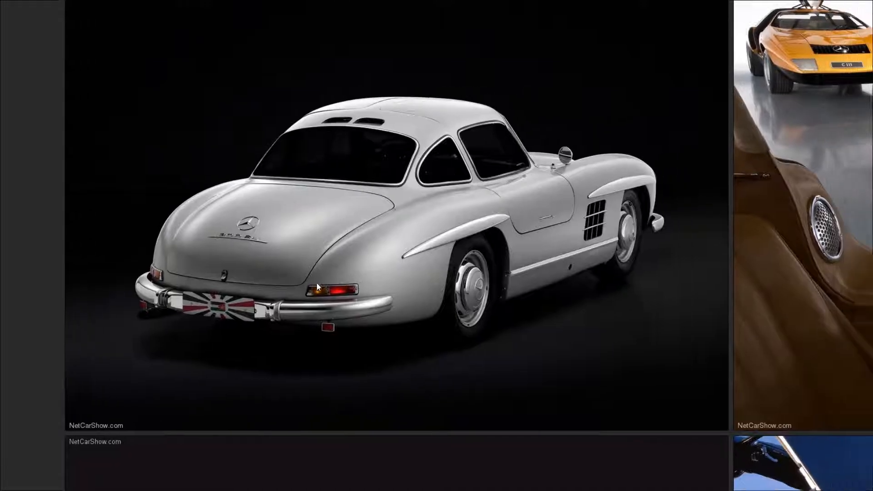
scroll(598, 266, "up", 6)
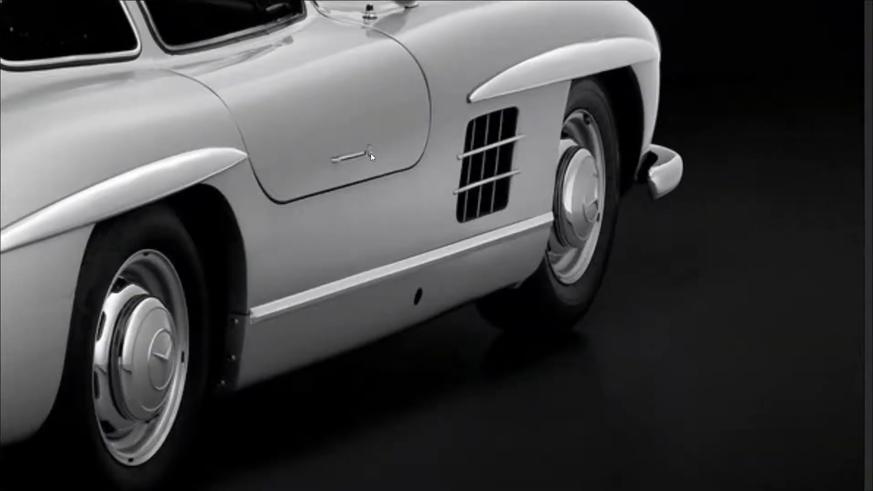
scroll(358, 157, "down", 5)
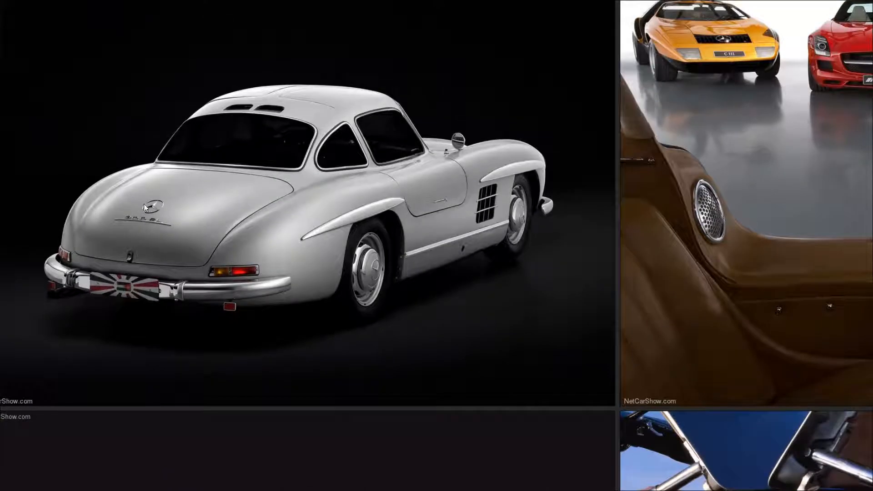
scroll(455, 211, "down", 3)
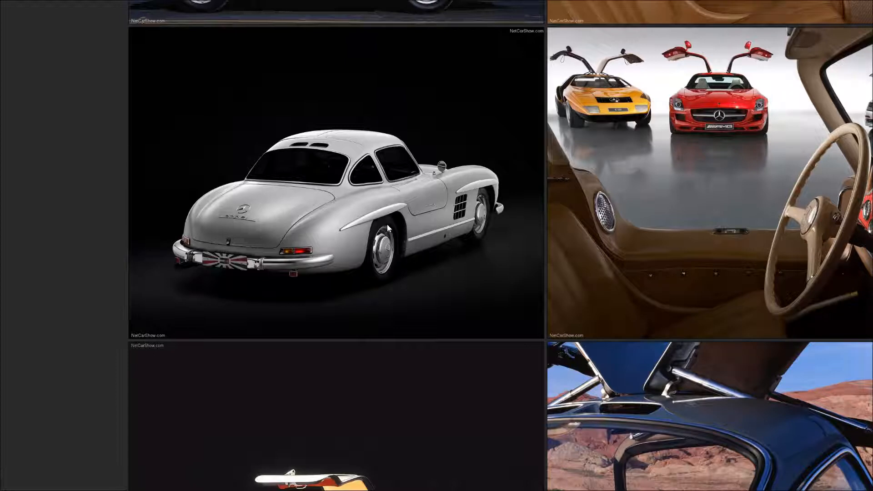
left_click(325, 242)
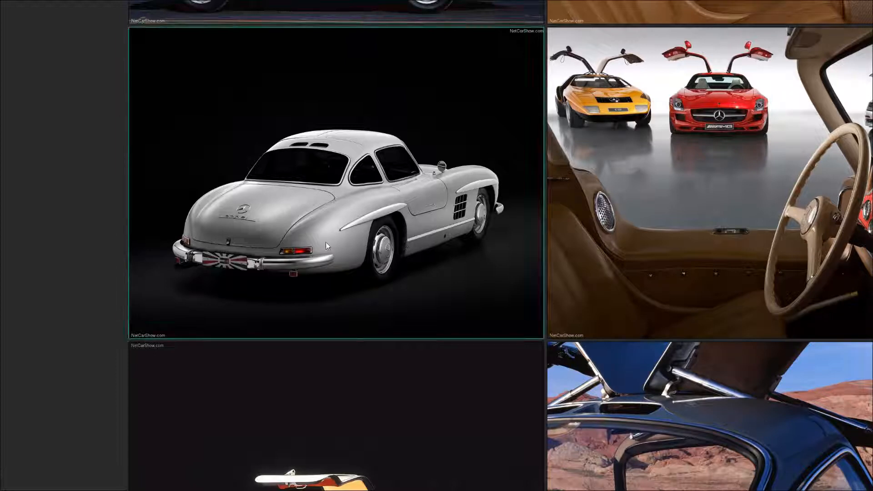
left_click(81, 266)
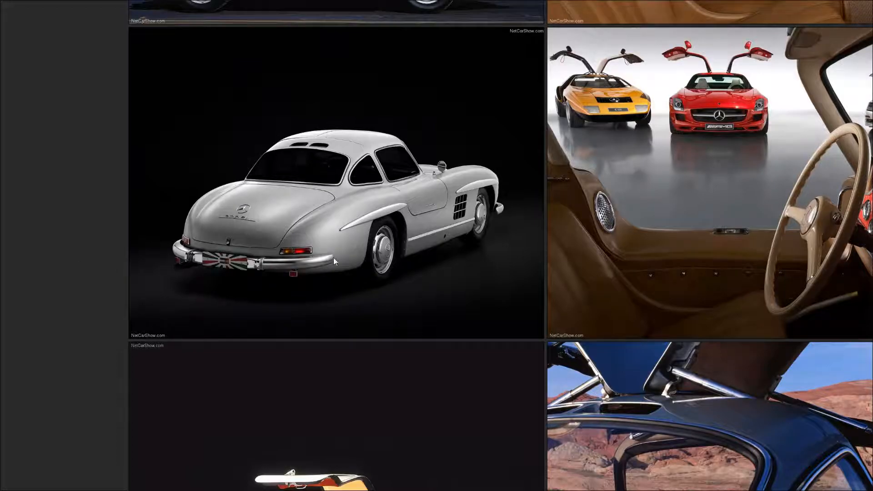
Return to Blender and create a new empty scene named details.
key("alt+Tab")
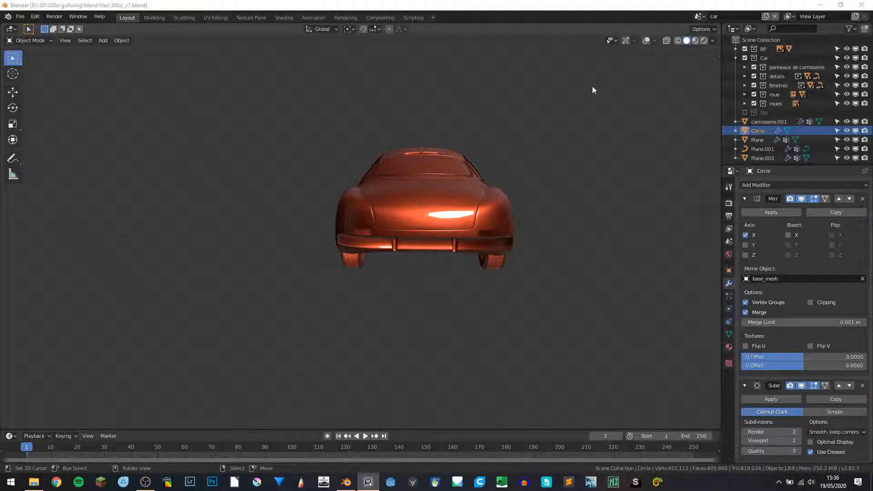
left_click(766, 17)
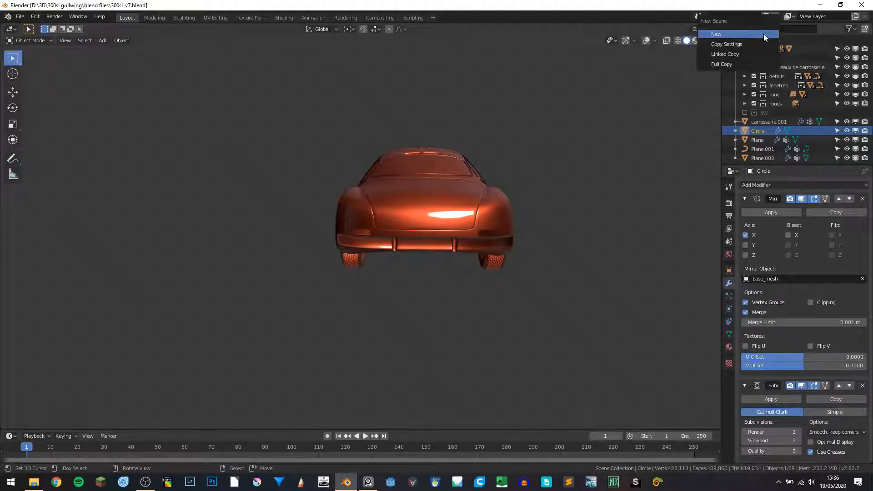
left_click(763, 34)
left_click(736, 18)
type("details")
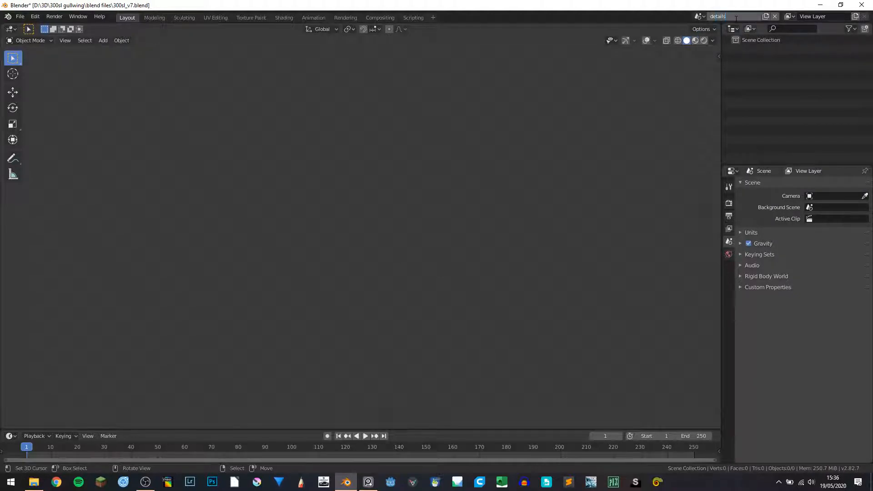
key("Return")
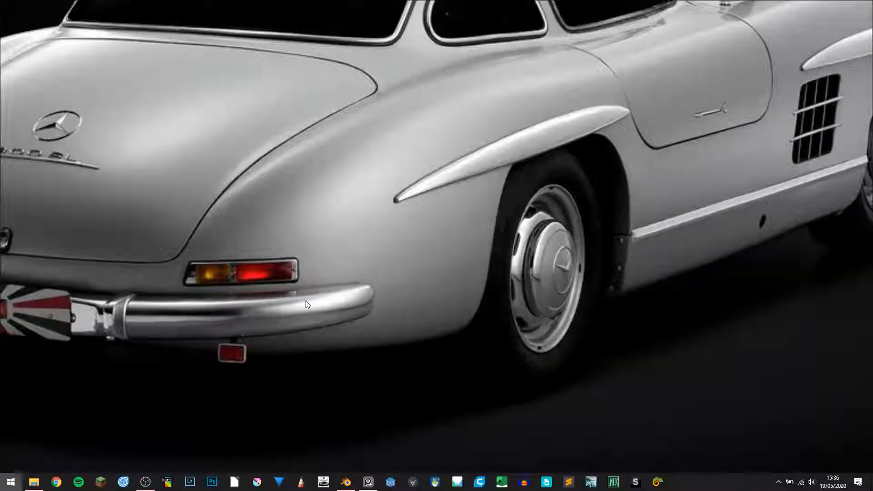
Examine the rear light, the bumper and the small red reflector below it in the silver car's reference photo.
key("super")
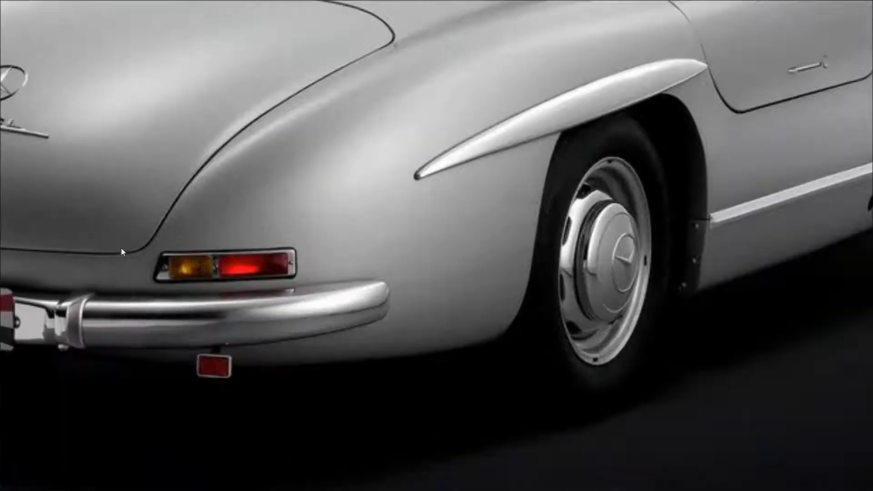
scroll(237, 261, "down", 3)
scroll(305, 256, "up", 3)
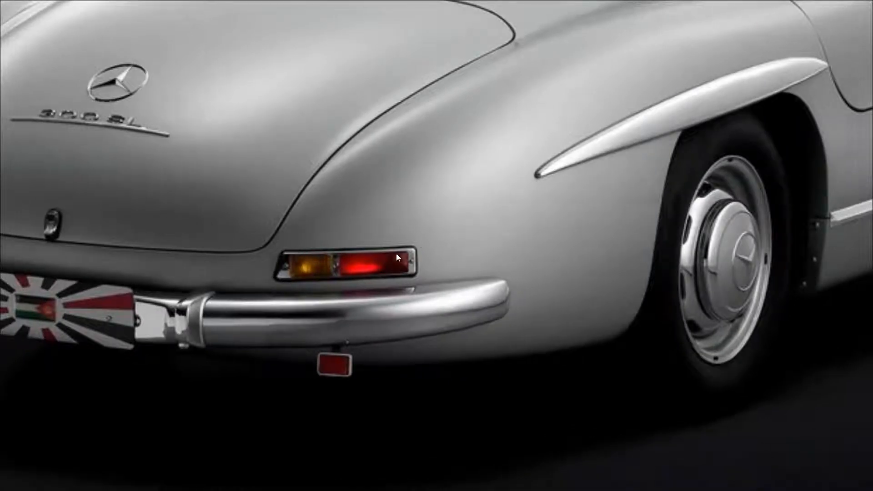
scroll(322, 286, "down", 3)
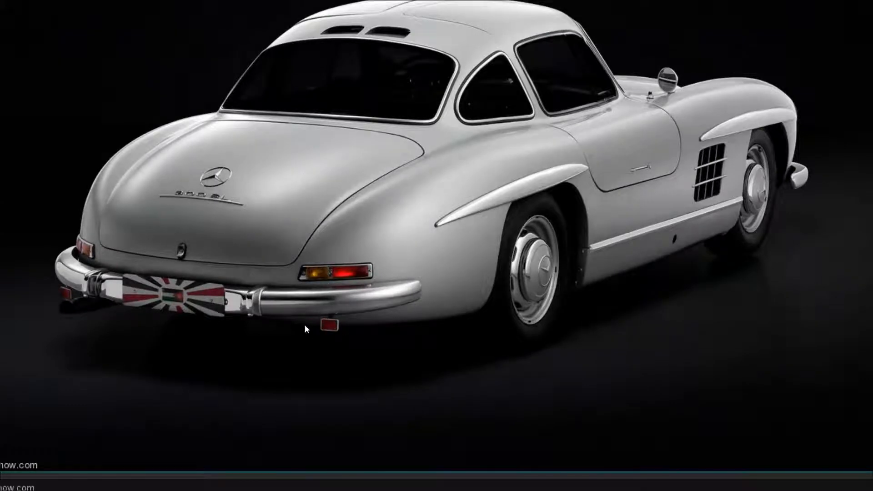
key("Escape")
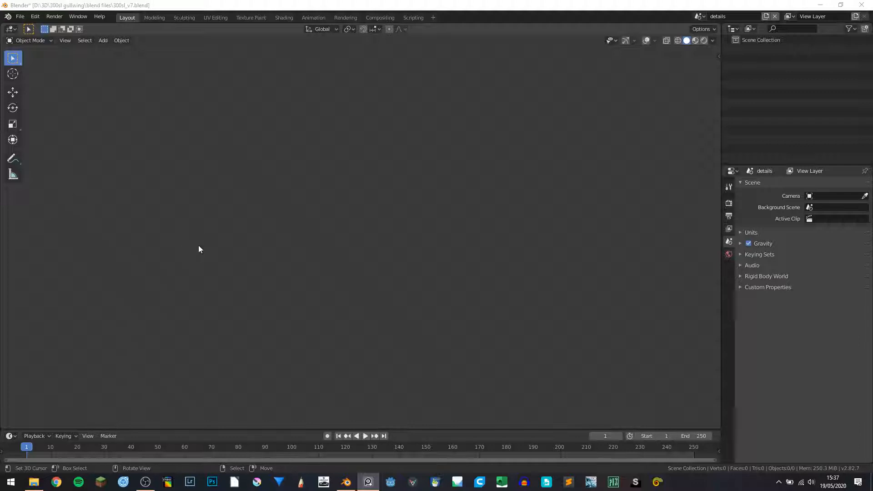
Show the viewport overlays, then add a 2 m plane and clear its location so it sits at the world origin.
left_click(647, 40)
middle_click_drag(395, 179, 331, 225)
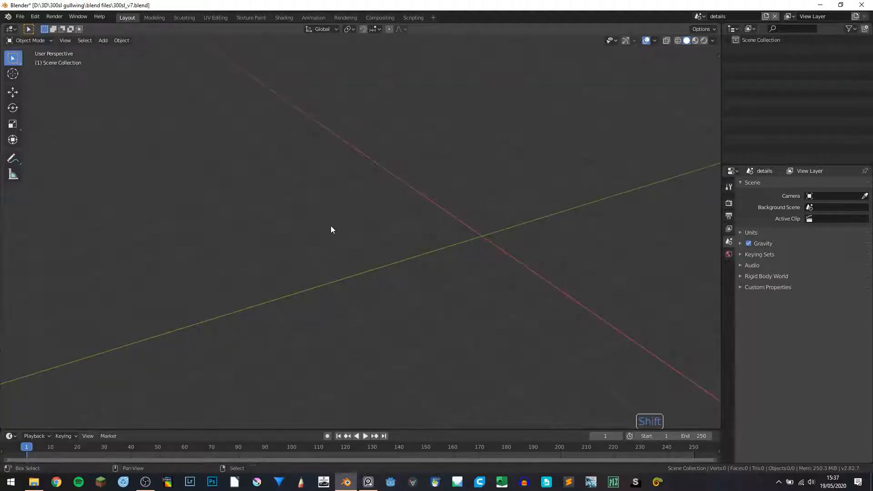
key("shift+a")
left_click(382, 225)
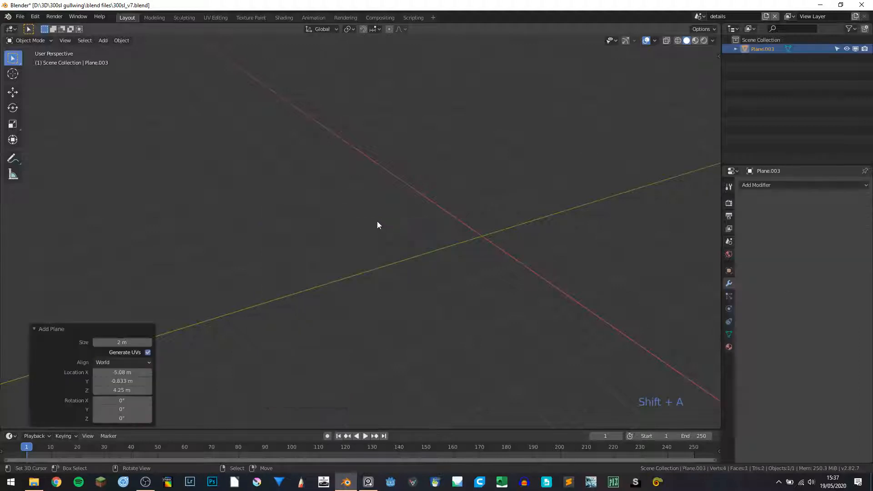
middle_click_drag(378, 225, 351, 163)
key("alt+g")
key("KP_7")
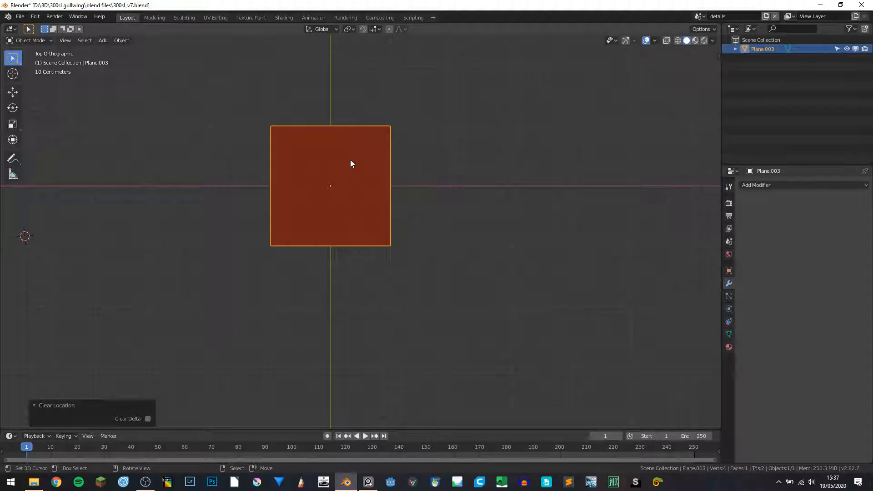
Give the plane a level 2 subdivision surface and scale its mesh by about 1.365 along X.
key("ctrl+2")
scroll(351, 160, "up", 3)
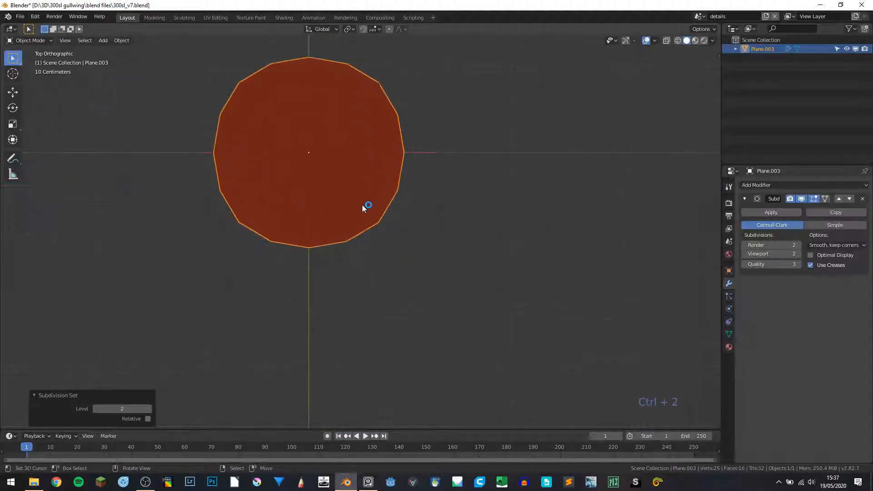
middle_click_drag(362, 205, 376, 255, "shift")
key("Tab")
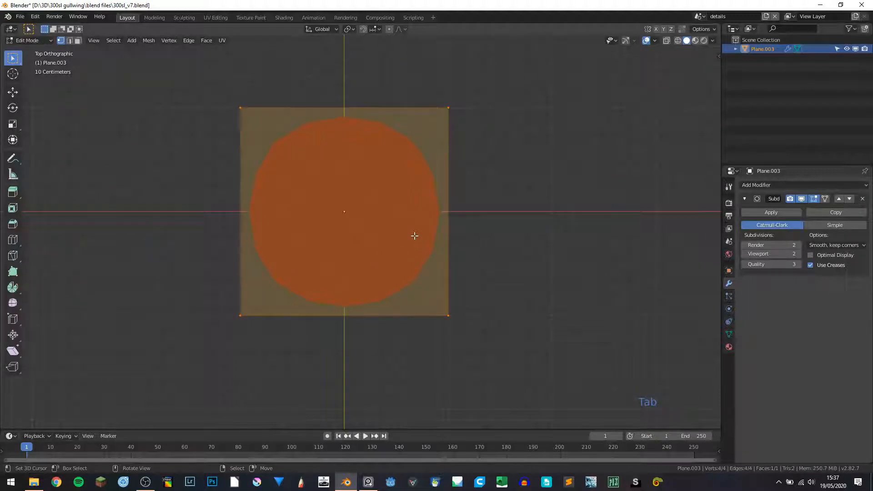
key("s")
key("x")
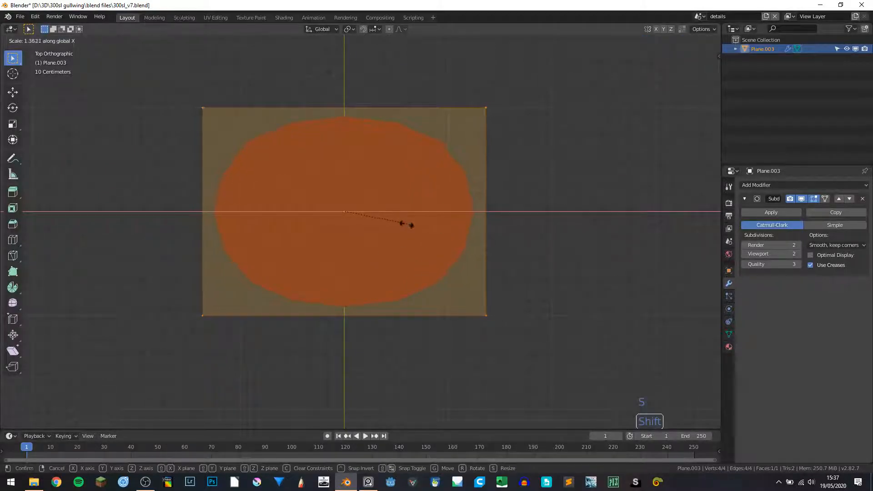
left_click(410, 224)
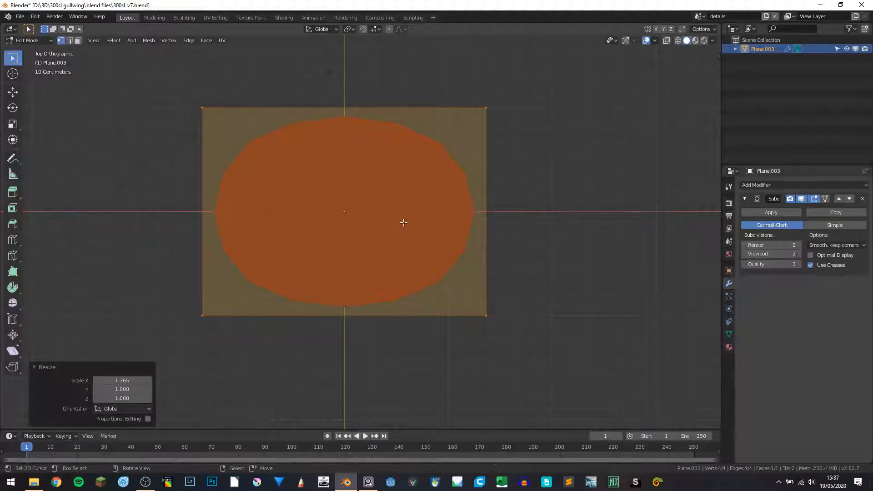
Extrude the plane's face upward by about 0.163 m.
middle_click_drag(404, 222, 330, 184)
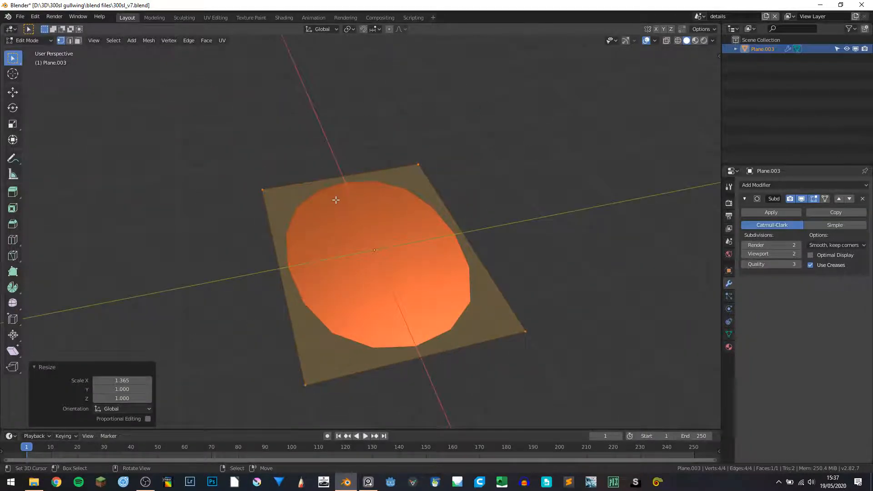
key("e")
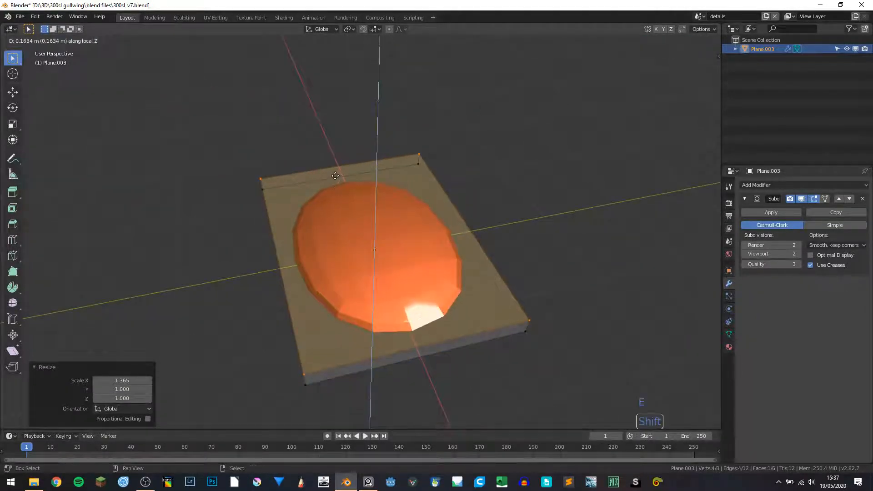
left_click(335, 176)
Inset the top face of the block by about 0.106 m.
key("KP_7")
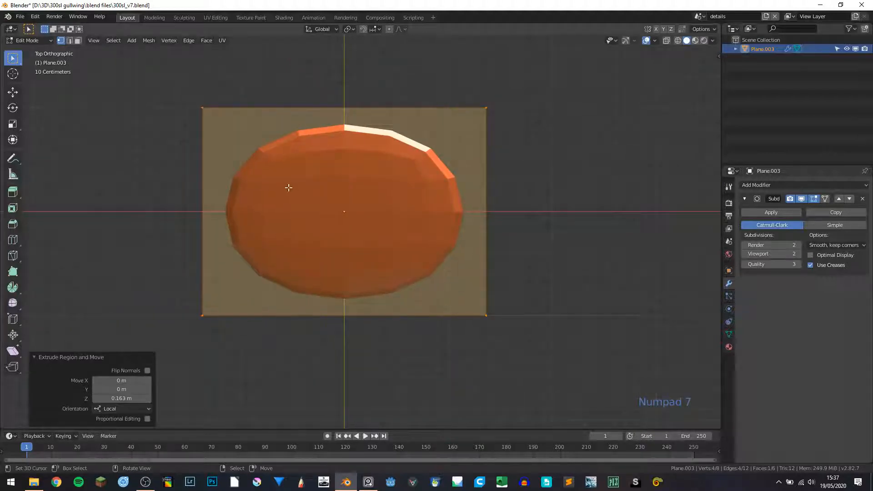
middle_click_drag(315, 269, 323, 236)
key("KP_7")
key("i")
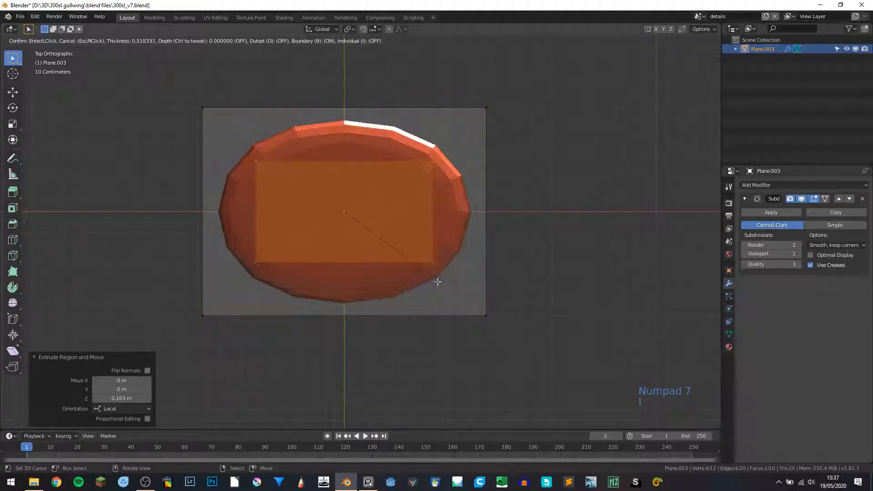
key("shift")
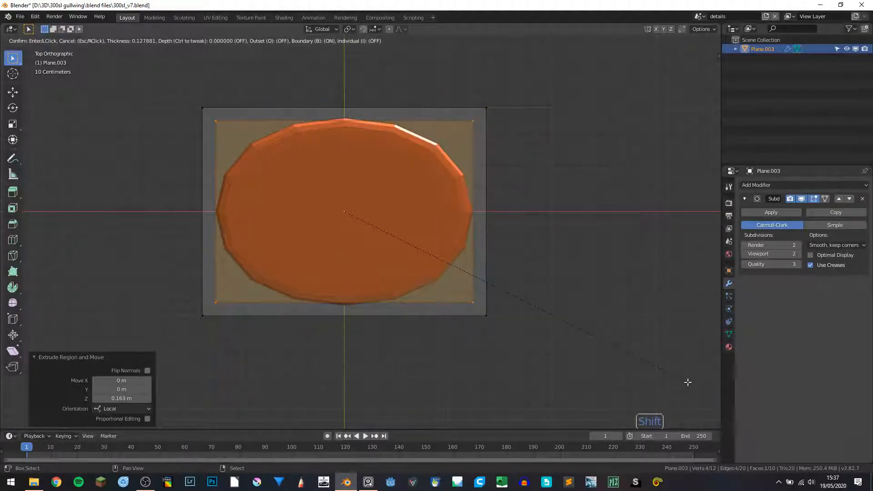
left_click(425, 306)
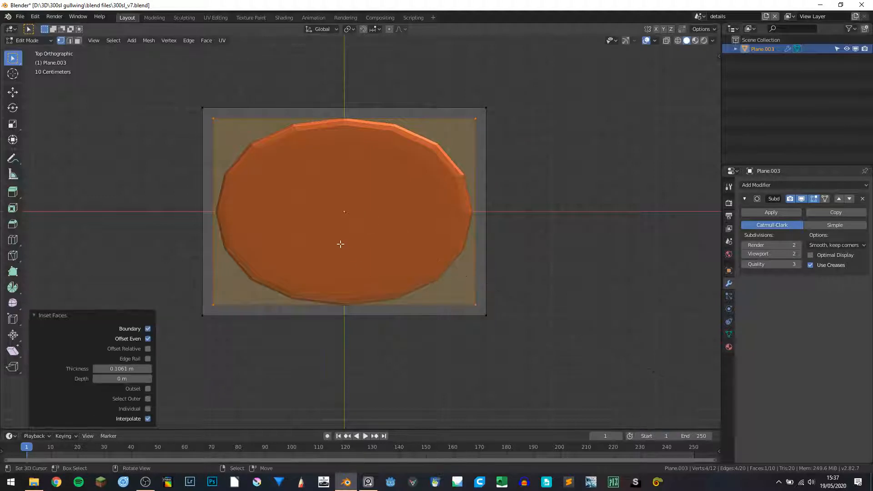
Extrude the inset face downward by about 0.106 m to form a recess with a raised rim.
middle_click_drag(340, 244, 285, 178)
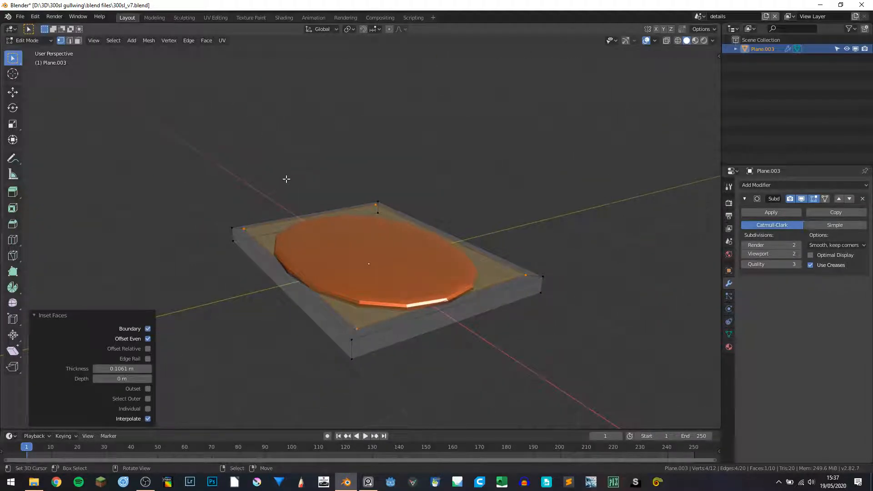
key("e")
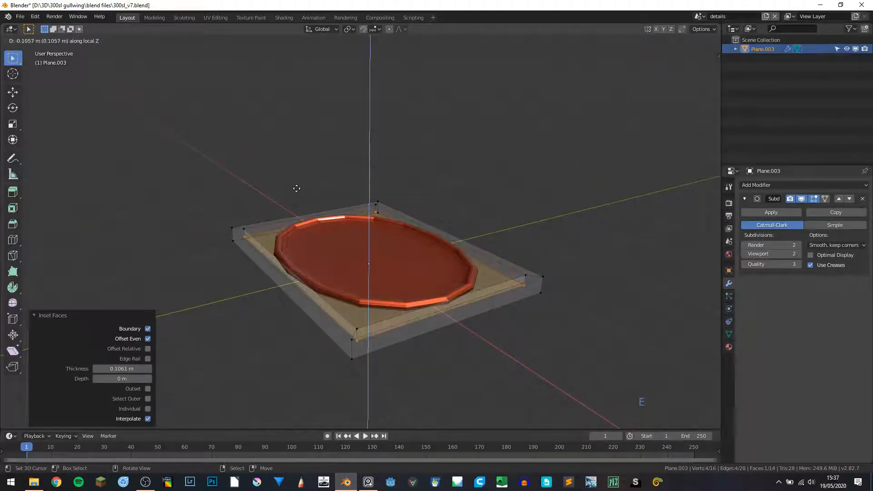
left_click(297, 188)
Shade the recessed block smooth and resume editing its mesh.
middle_click_drag(297, 188, 288, 242)
key("Tab")
key("w")
left_click(325, 239)
key("Tab")
Add two loop cuts across the block near its short ends, slid to factors of about 0.76 and -0.783.
key("KP_7")
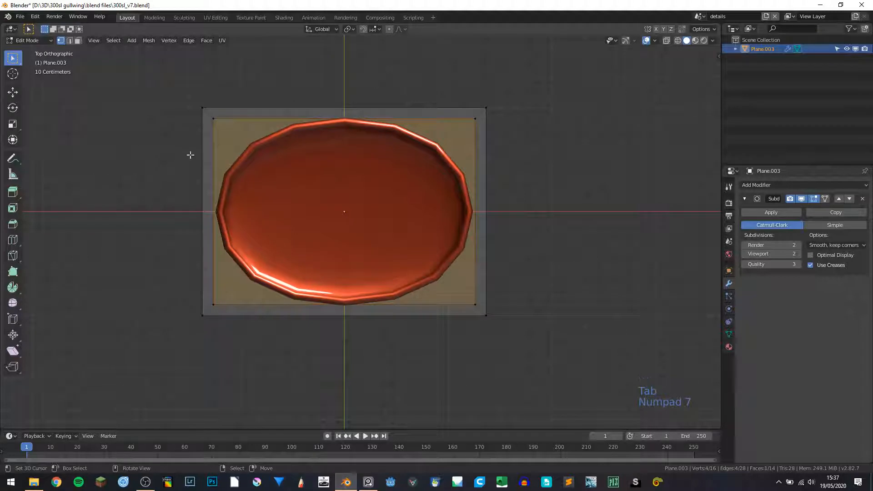
key("ctrl+r")
left_click(318, 109)
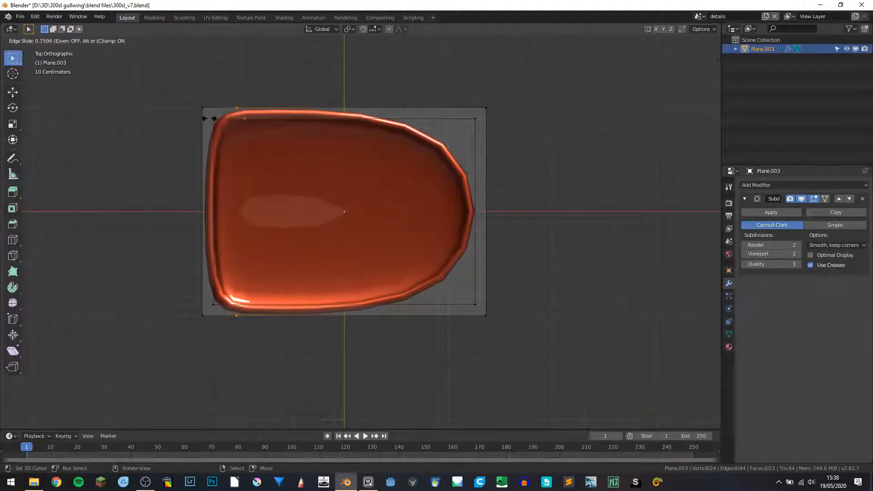
left_click(406, 129)
key("ctrl+r")
left_click(406, 129)
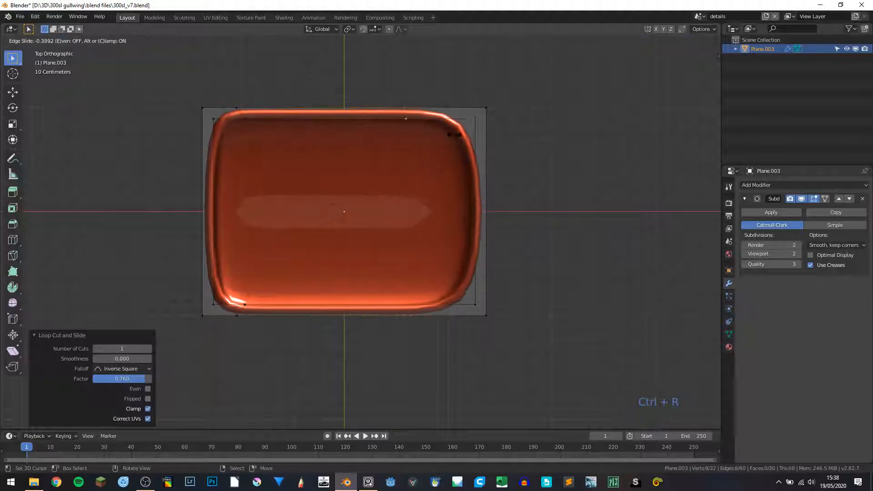
left_click(496, 132)
Add two lengthwise loop cuts near the block's long sides, slid to factors of about 0.751 and -0.711.
key("ctrl+r")
left_click(460, 197)
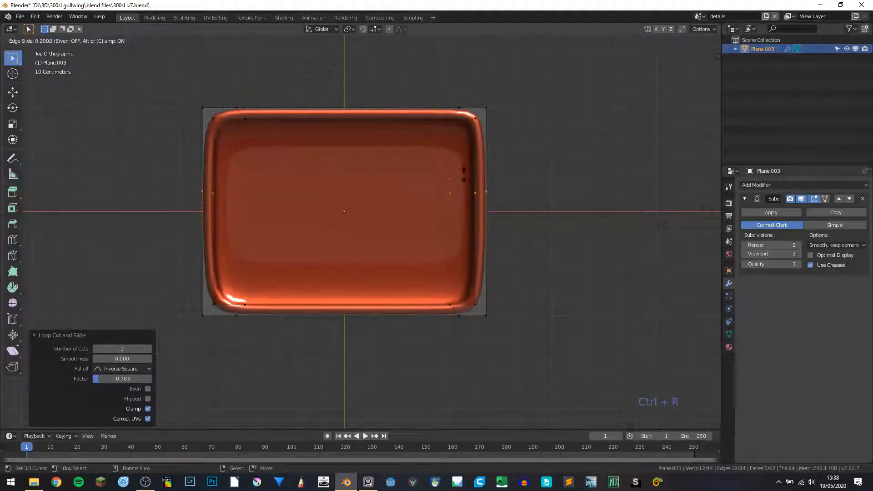
left_click(468, 129)
key("ctrl+r")
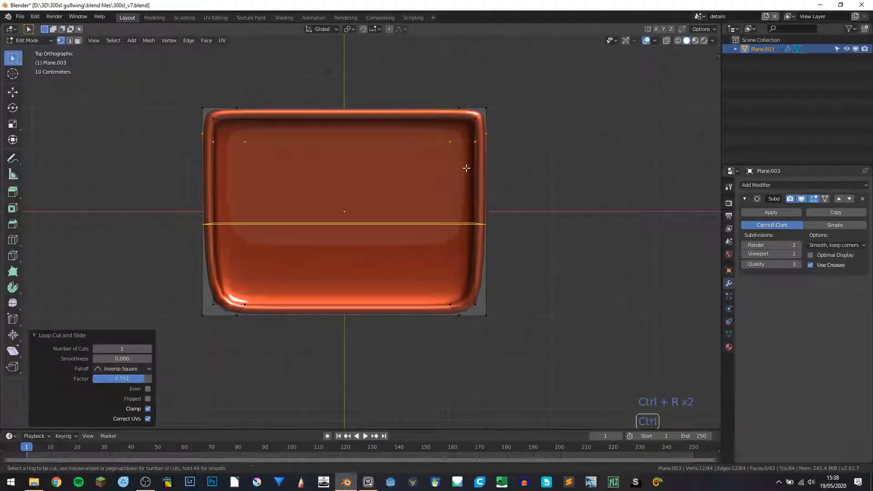
left_click(463, 223)
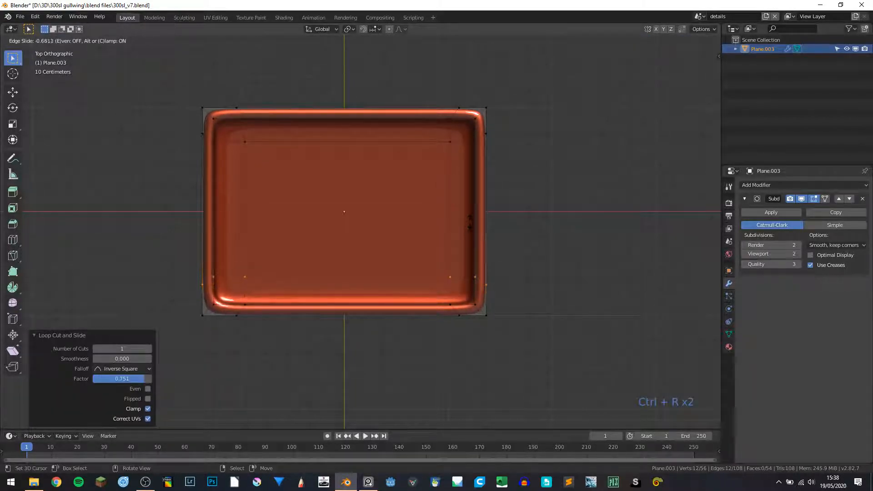
left_click(386, 226)
Select all nine faces of the recess floor and duplicate them in place.
middle_click_drag(386, 226, 365, 213)
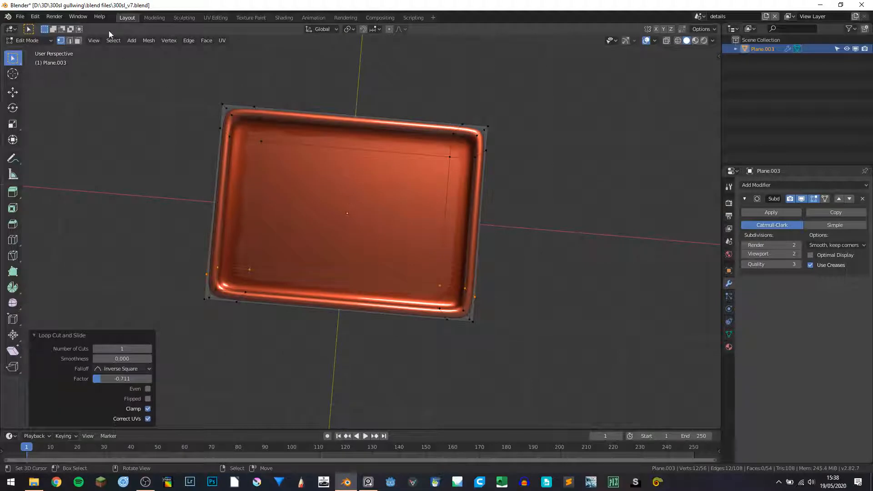
left_click(78, 40)
left_click(255, 135)
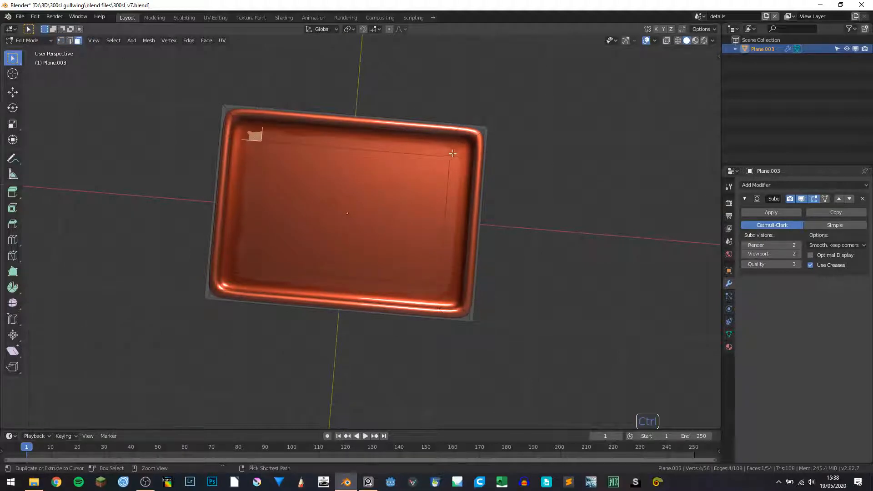
left_click(453, 153, "ctrl")
left_click(440, 298, "ctrl")
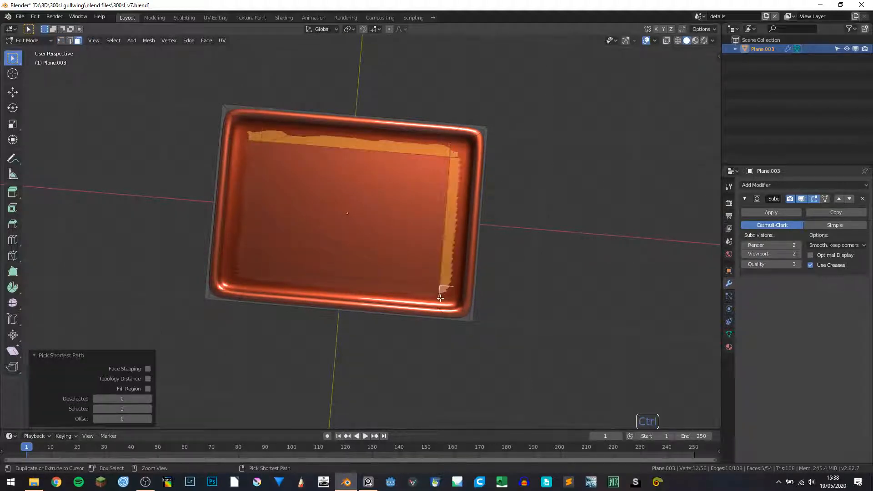
left_click(233, 275, "ctrl")
left_click(322, 232, "ctrl")
key("shift+d")
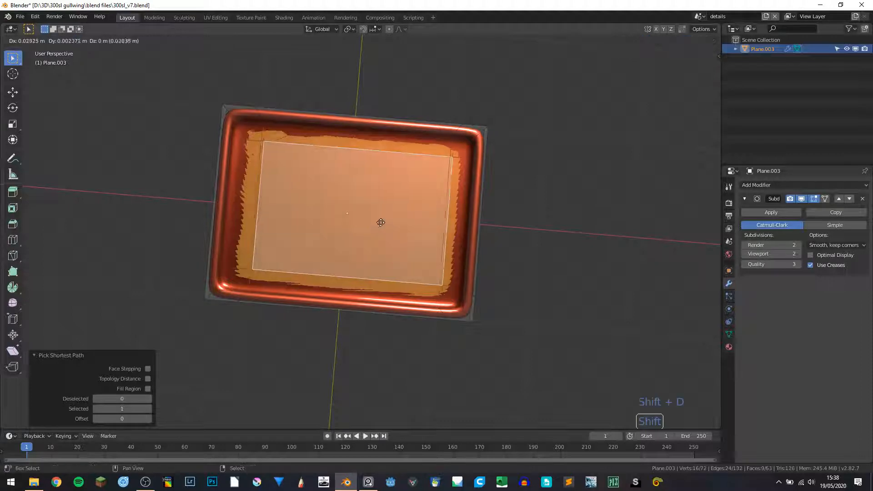
right_click(638, 127)
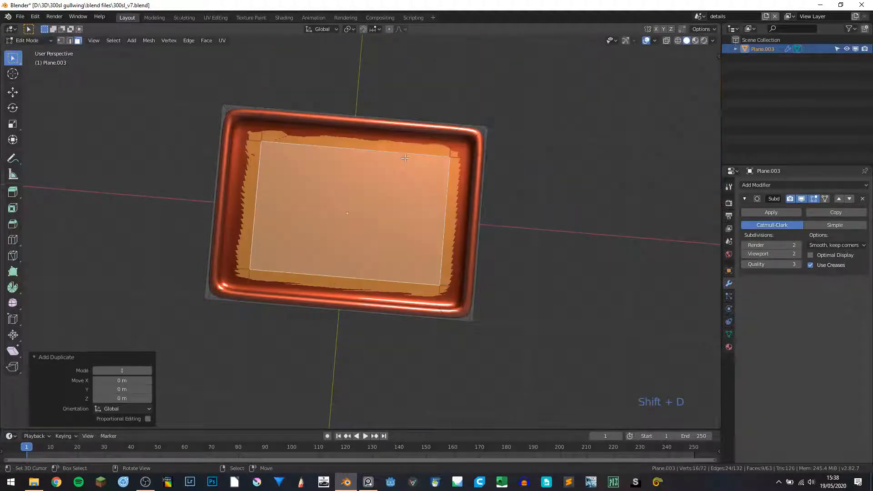
Scale the duplicated floor faces to about 0.976 and extrude them upward by about 0.13 m to form the lens.
key("s")
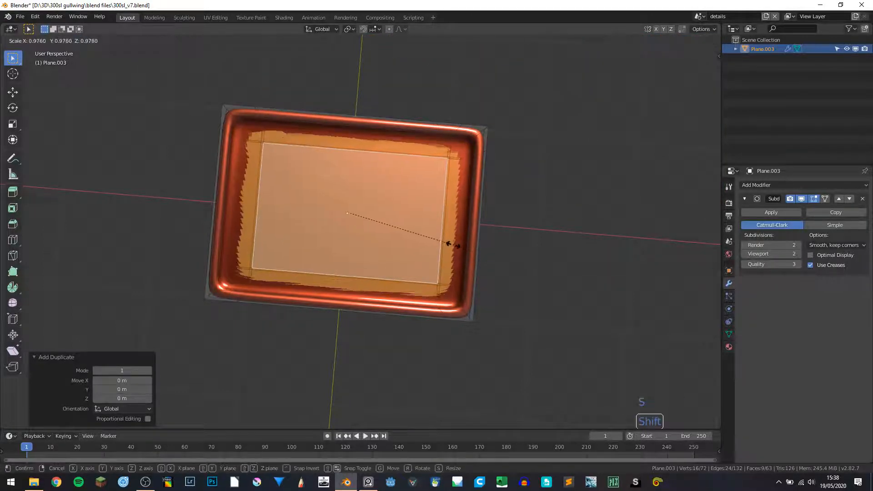
left_click(445, 244)
middle_click_drag(445, 244, 377, 188)
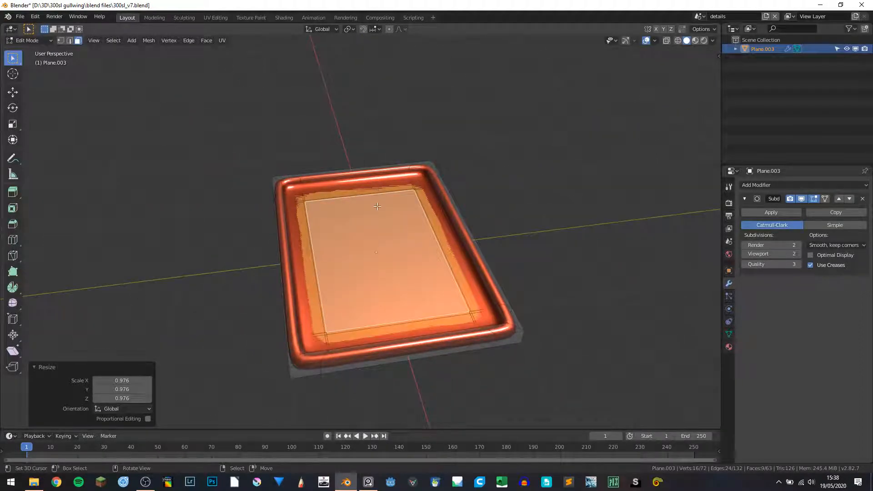
key("e")
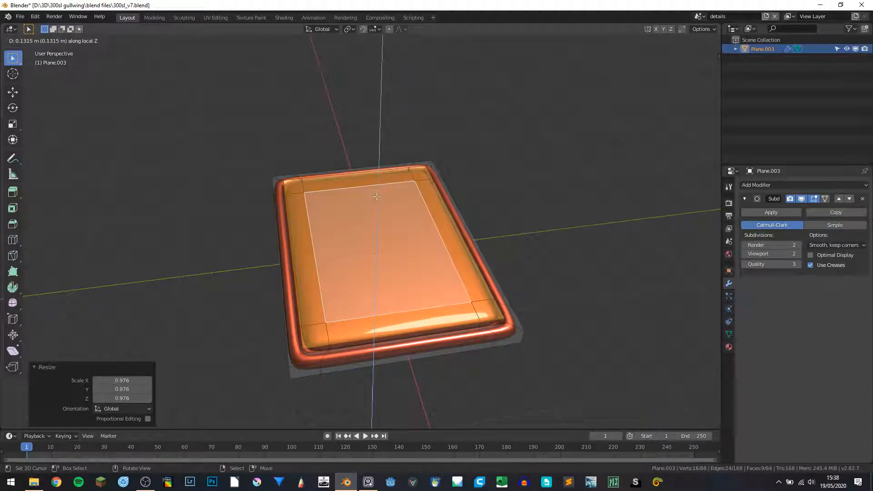
left_click(376, 196)
middle_click_drag(377, 196, 414, 256)
Select the whole outer housing as linked geometry and hide it to isolate the lens.
key("a")
key("a")
key("a")
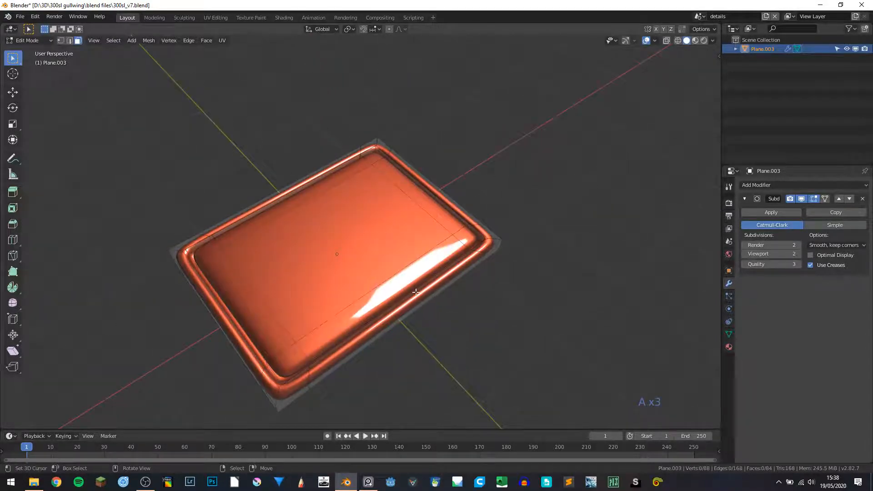
key("l")
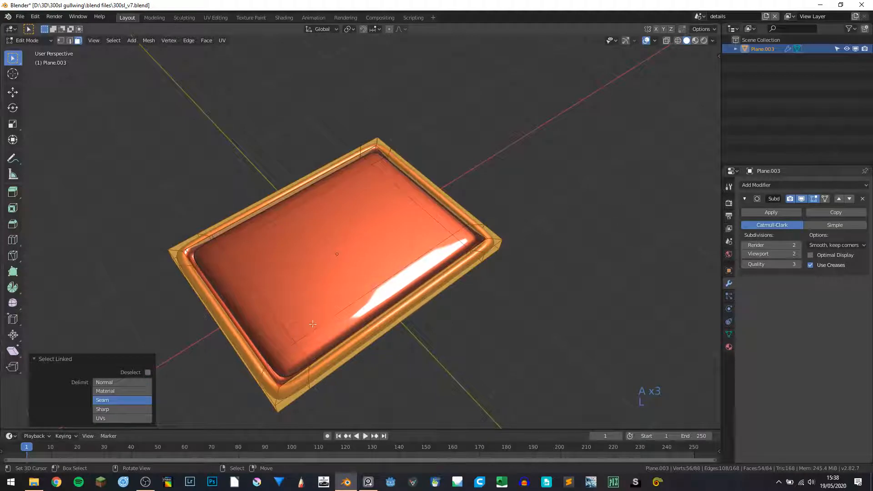
key("h")
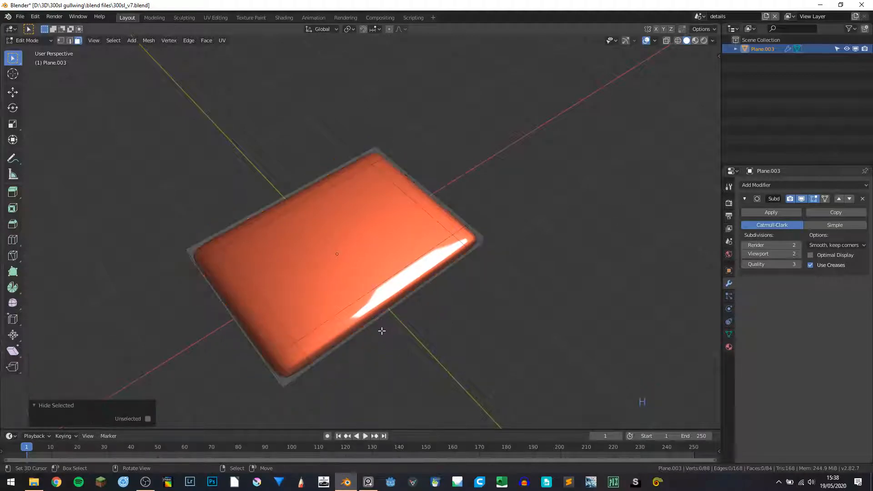
Delete all nine faces on the underside of the lens.
middle_click_drag(382, 328, 337, 203)
left_click(303, 187)
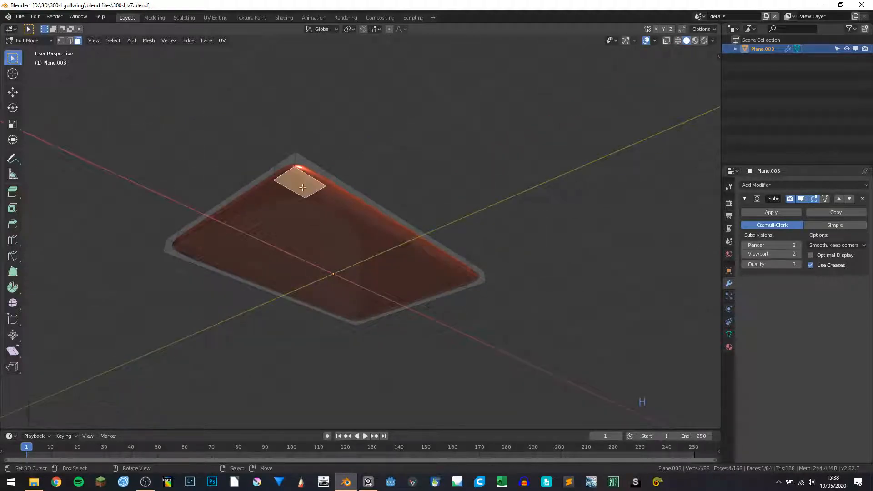
left_click(471, 278, "ctrl")
left_click(355, 321, "ctrl")
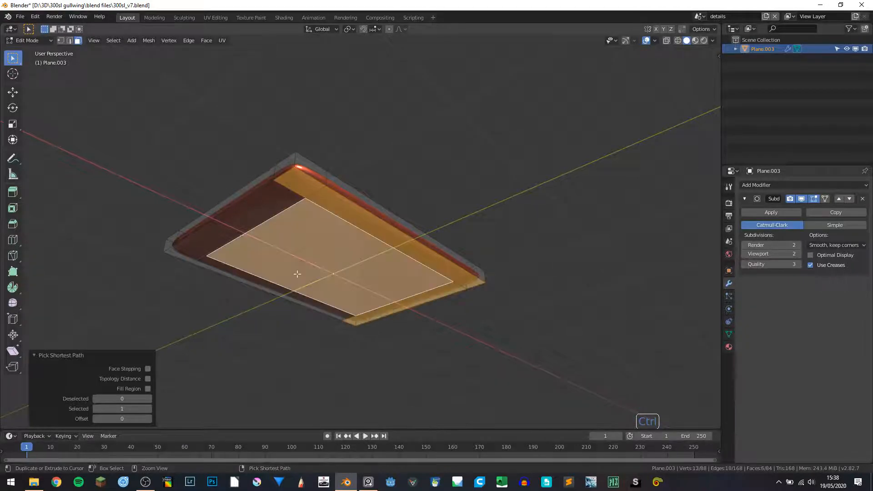
left_click(229, 234, "ctrl")
left_click(215, 269, "ctrl")
key("Delete")
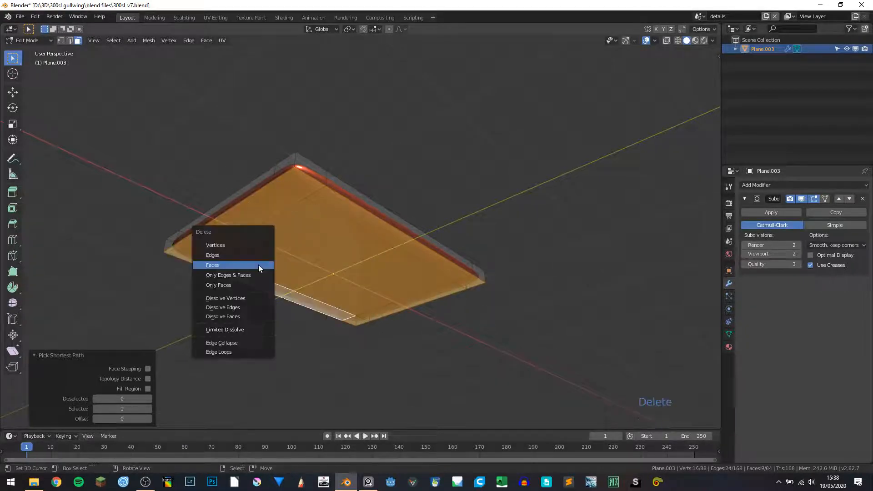
left_click(259, 264)
Reveal the hidden housing, clear the selection and leave mesh editing.
middle_click_drag(310, 215, 284, 297)
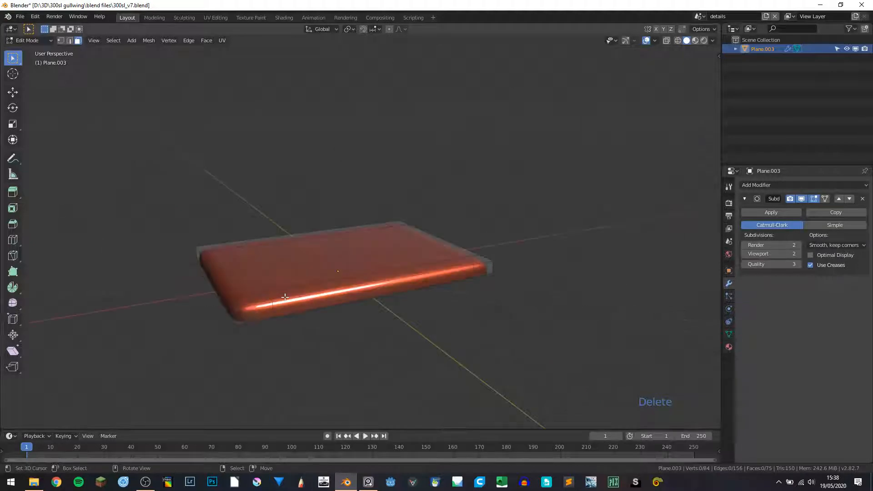
key("alt+h")
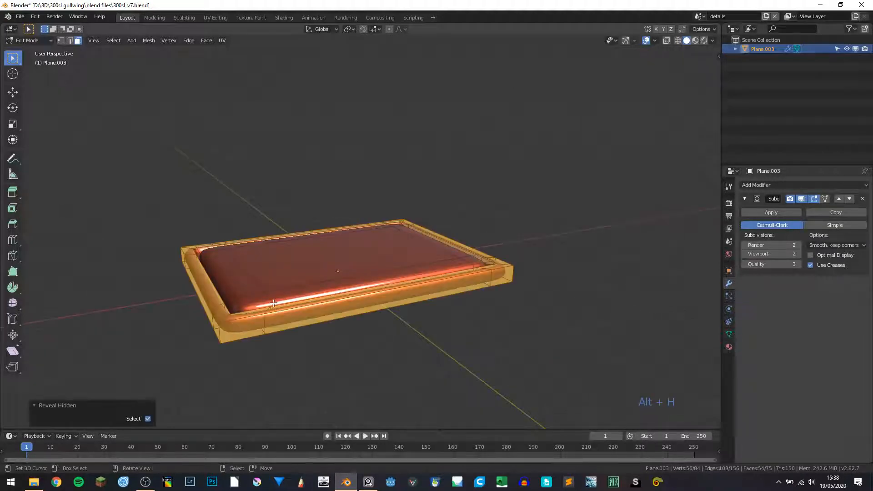
key("a")
key("a")
key("a")
key("Tab")
Inset the large central face on the housing's underside by about 0.61 m.
middle_click_drag(346, 269, 341, 211)
key("Tab")
left_click(342, 221)
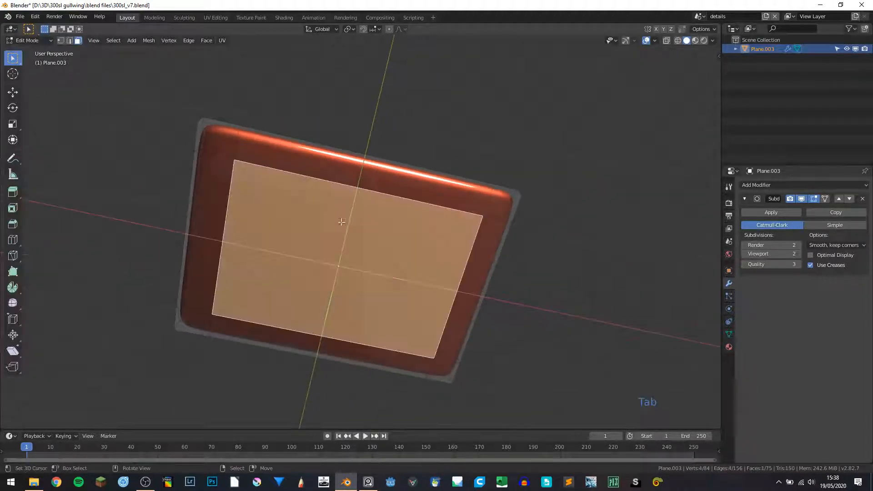
key("i")
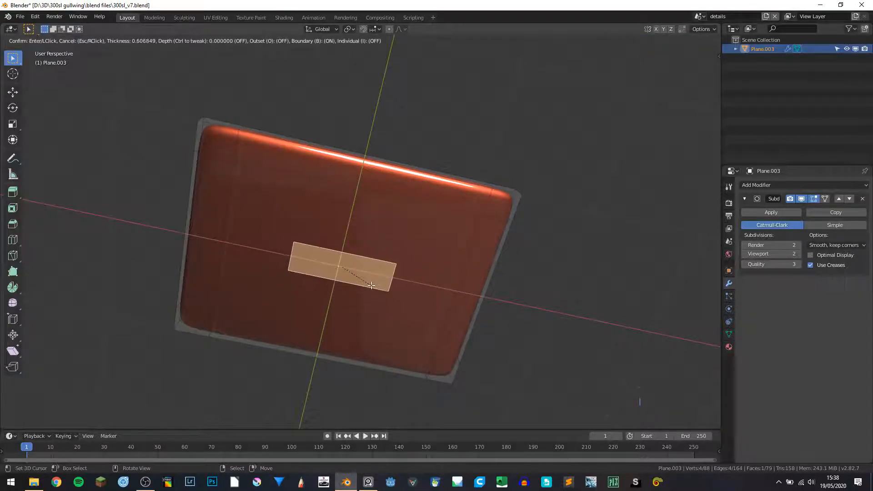
left_click(372, 286)
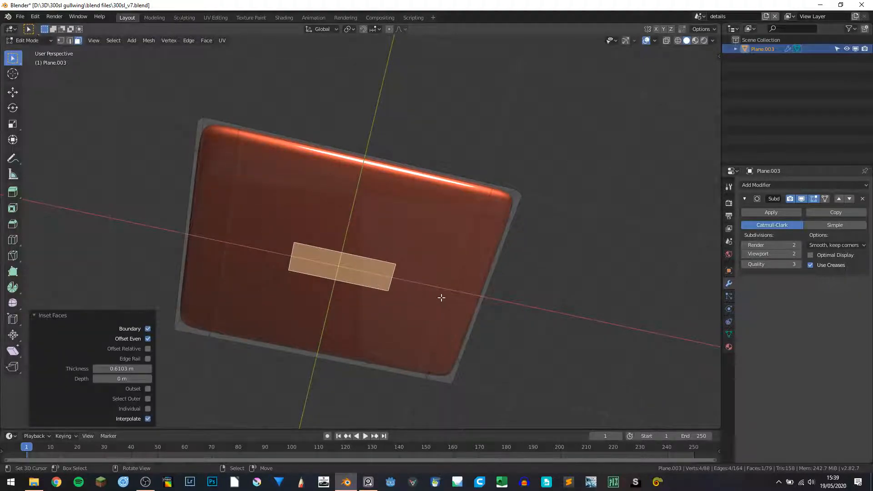
Scale the inset underside face to about 0.41 along X and extrude it downward by about 0.767 m as a stem.
key("s")
key("x")
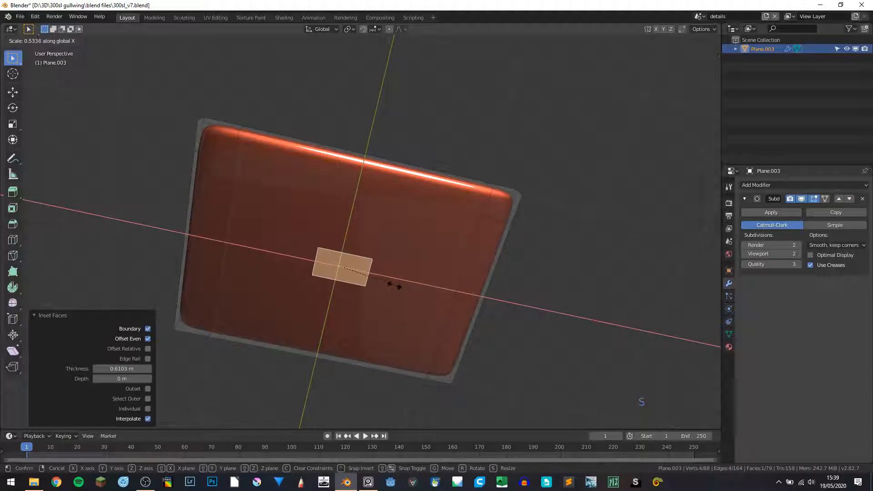
left_click(385, 282)
middle_click_drag(385, 281, 399, 296)
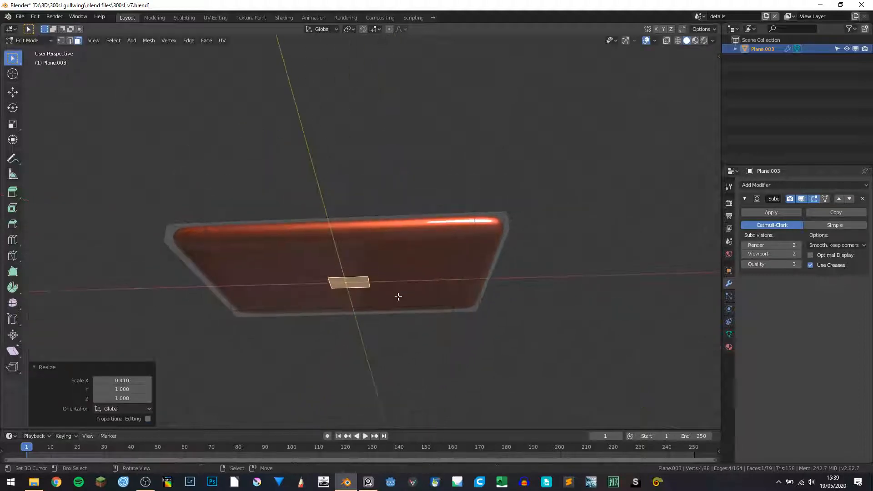
key("e")
left_click(410, 366)
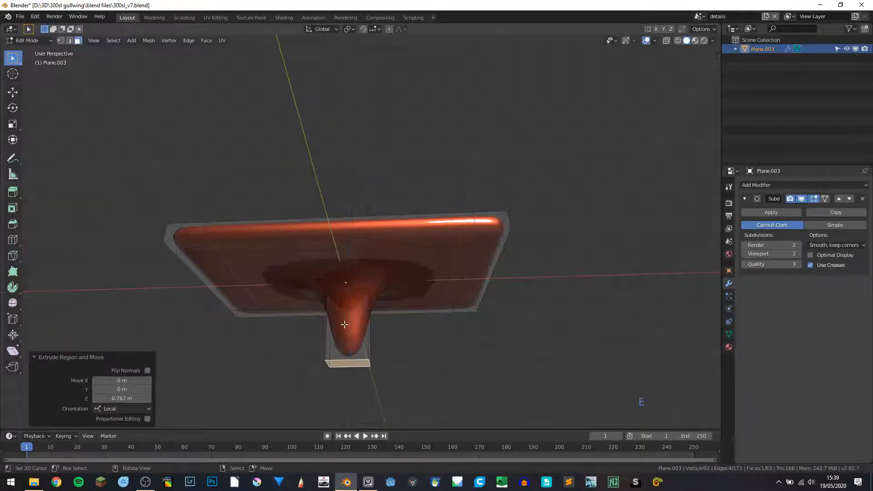
key("ctrl+r")
left_click(349, 336)
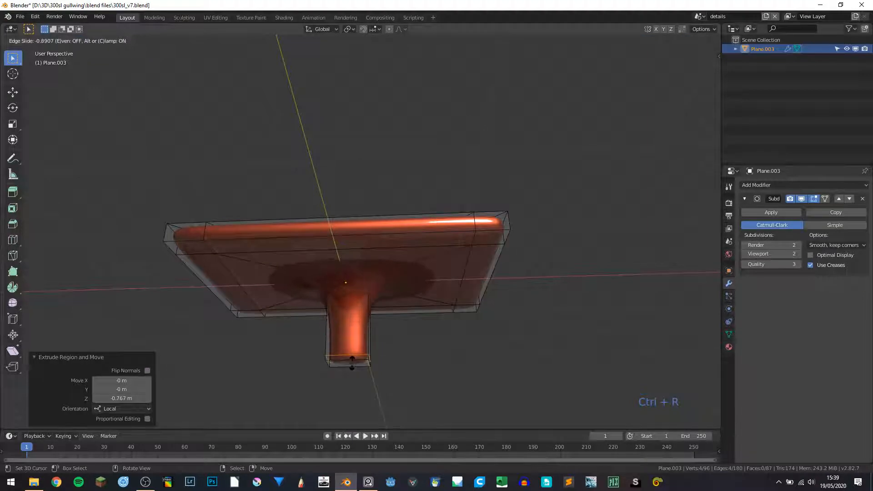
right_click(353, 351)
key("ctrl+z")
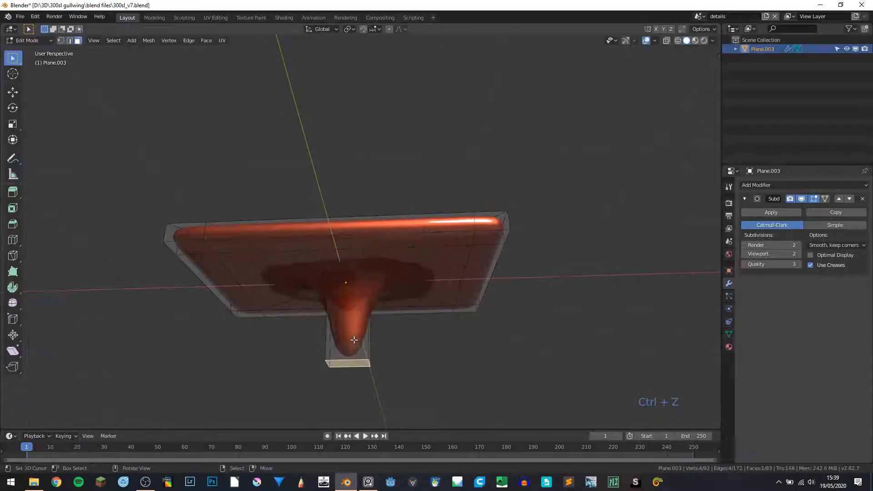
key("ctrl+g")
Add a loop cut close to the stem's base at a factor of about 0.848 and another centred on its remaining length.
key("ctrl+r")
left_click(355, 340)
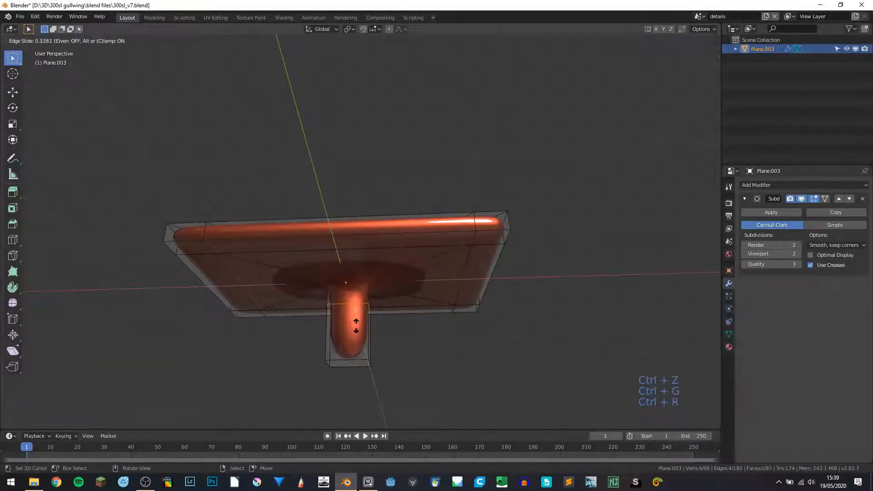
left_click(351, 304)
middle_click_drag(352, 305, 362, 330)
key("ctrl+r")
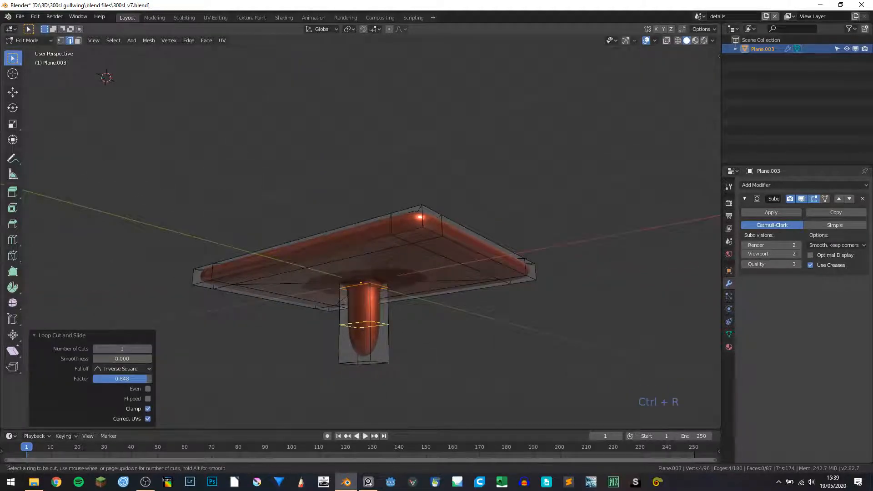
left_click(364, 332)
right_click(365, 331)
Extrude the side face at the stem's lower end about 2.06 m in the negative Y direction as a horizontal arm.
left_click(78, 41)
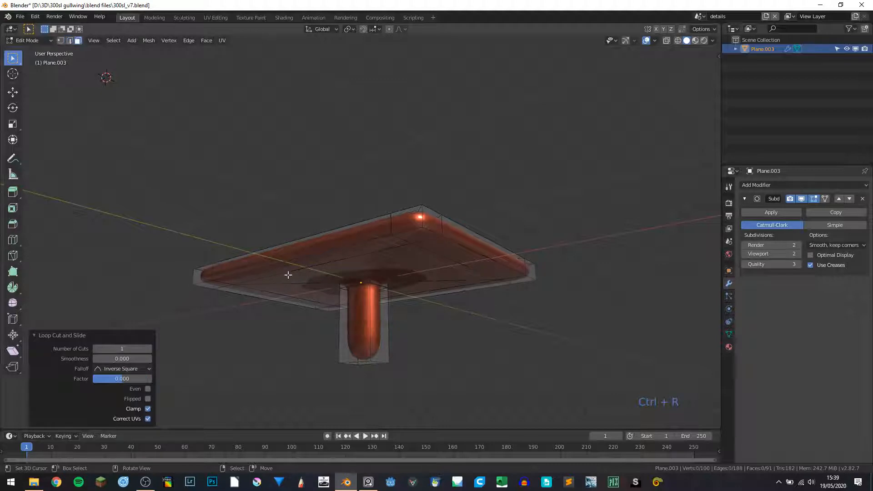
left_click(348, 330)
middle_click_drag(360, 335, 366, 361)
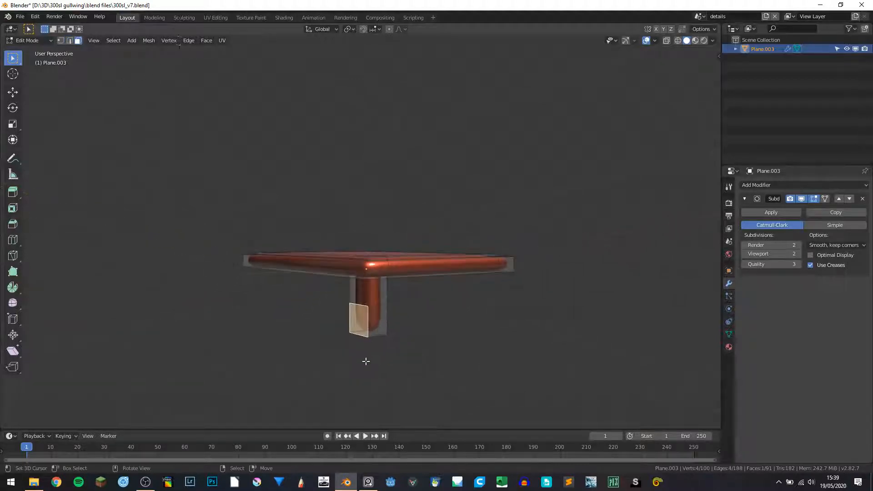
key("e")
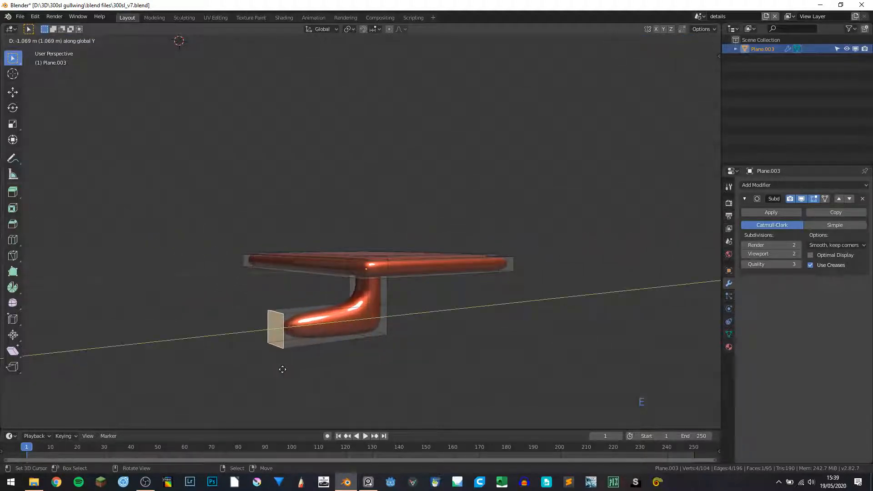
left_click(182, 364)
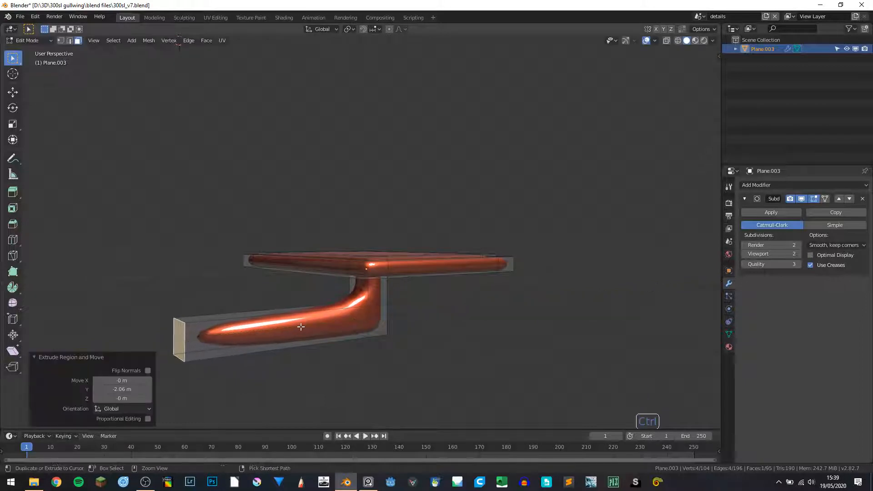
Add a loop cut across the horizontal arm close to the bend, at a factor of about 0.939.
key("ctrl+r")
left_click(291, 329)
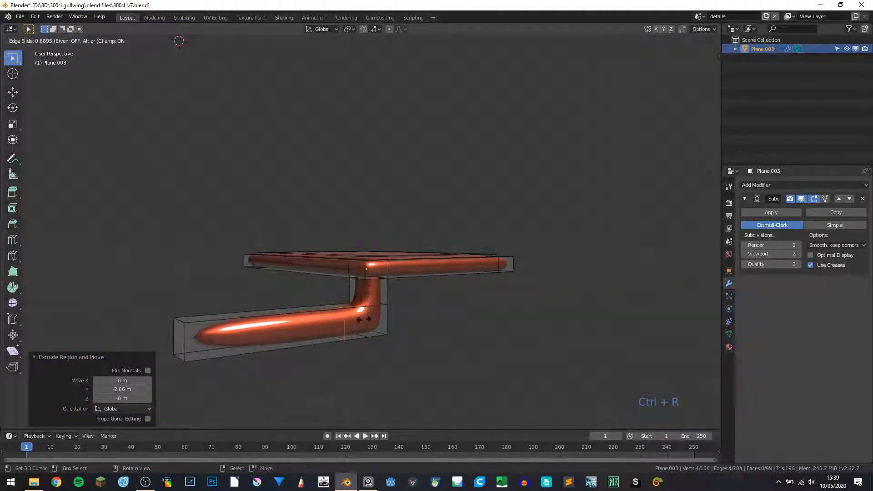
left_click(387, 319)
middle_click_drag(387, 320, 261, 335)
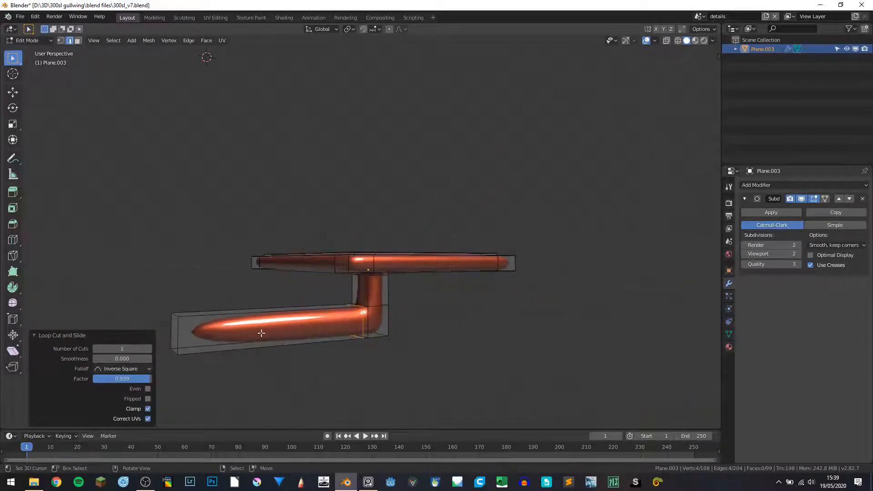
key("ctrl+r")
left_click(175, 330)
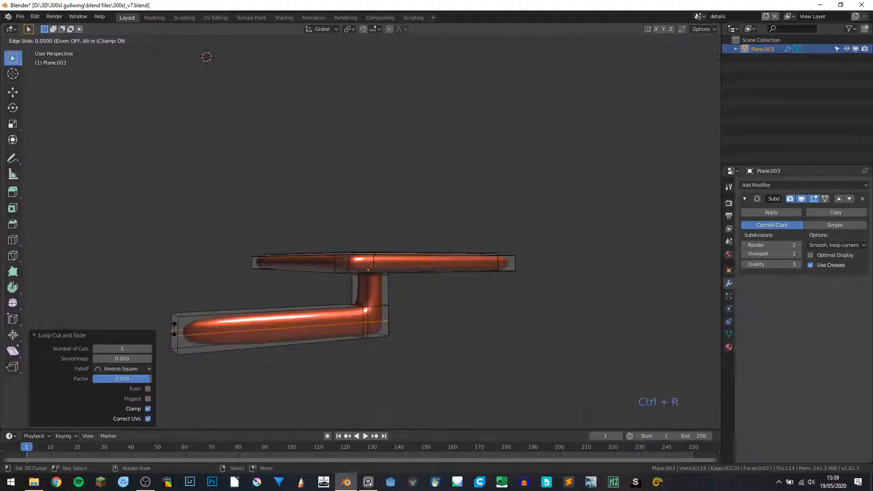
left_click(174, 328)
key("ctrl+z")
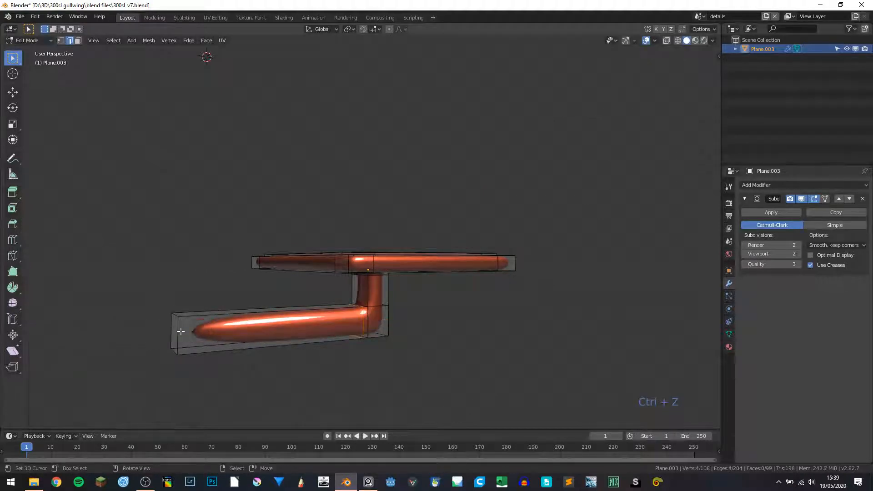
Add two lengthwise loop cuts along the arm's sides and spread them apart by scaling about 2.361 along Z.
key("ctrl+r")
scroll(180, 332, "up", 1)
left_click(181, 332)
right_click(181, 332)
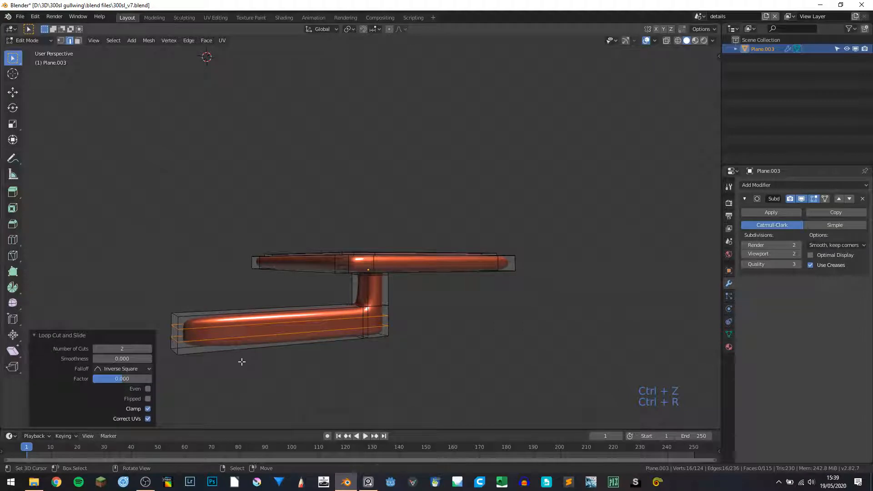
key("s")
key("z")
left_click(303, 144)
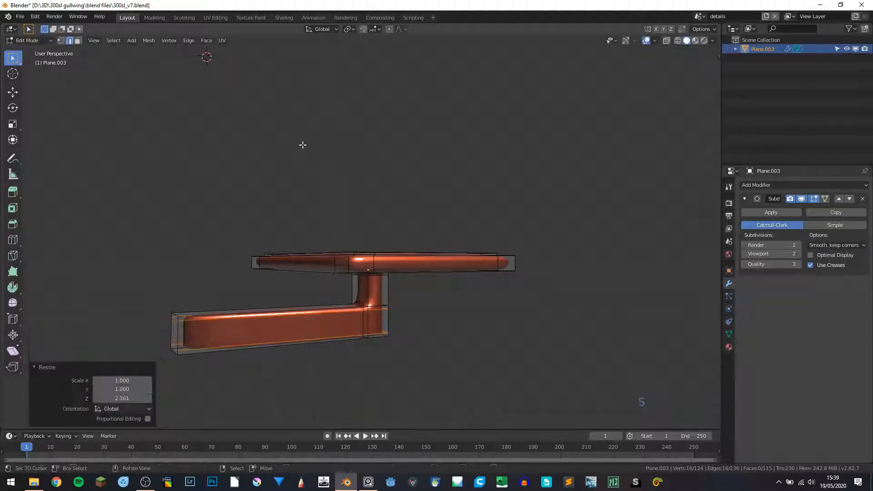
Add two lengthwise loop cuts across the arm's width and spread them toward its side edges by scaling along X.
middle_click_drag(323, 193, 445, 229)
key("ctrl+r")
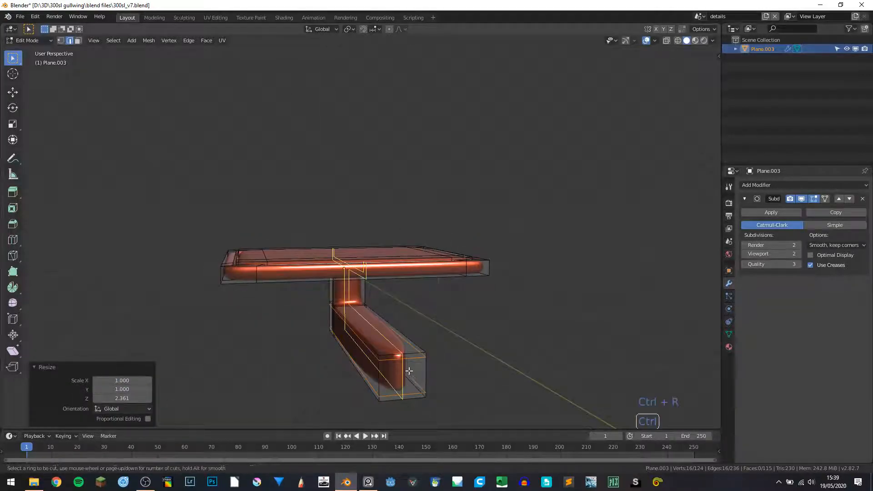
left_click(411, 370)
right_click(411, 370)
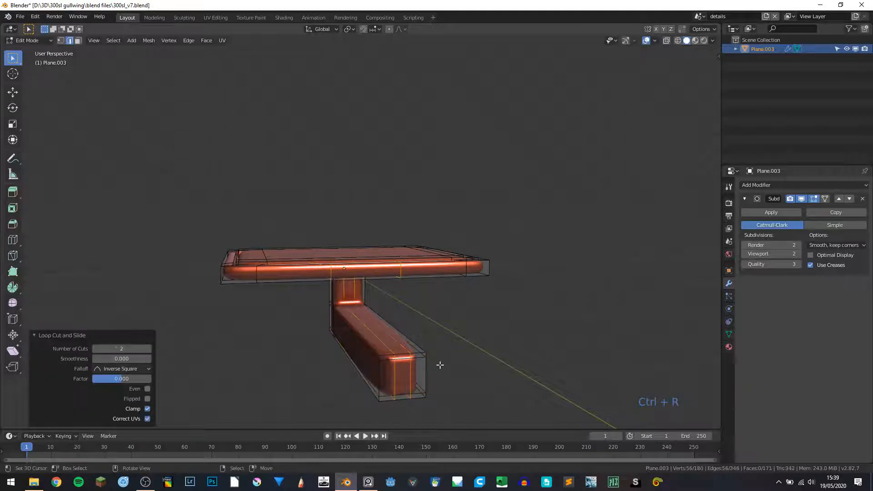
key("s")
key("x")
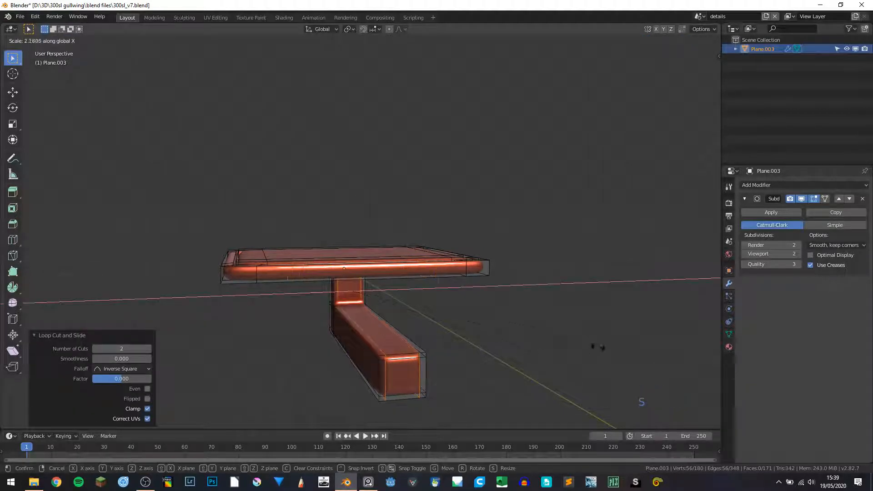
left_click(612, 343)
middle_click_drag(616, 343, 309, 321)
key("Tab")
key("Tab")
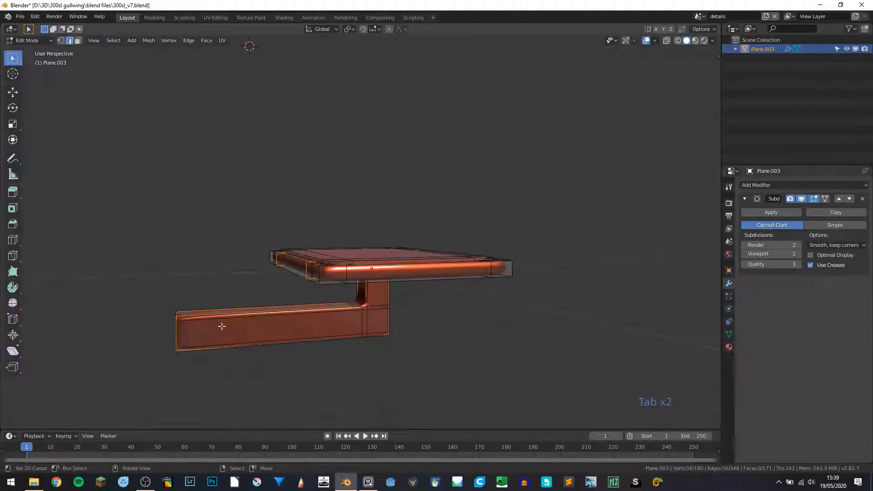
Add a loop cut across the arm and slide it close to the free end to sharpen that end.
key("ctrl+r")
left_click(235, 321)
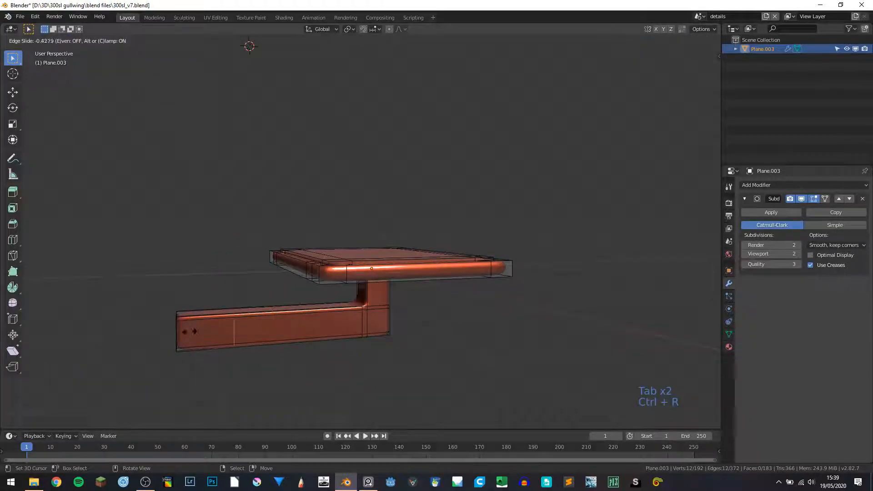
left_click(149, 325)
key("Tab")
middle_click_drag(271, 279, 374, 294)
key("Tab")
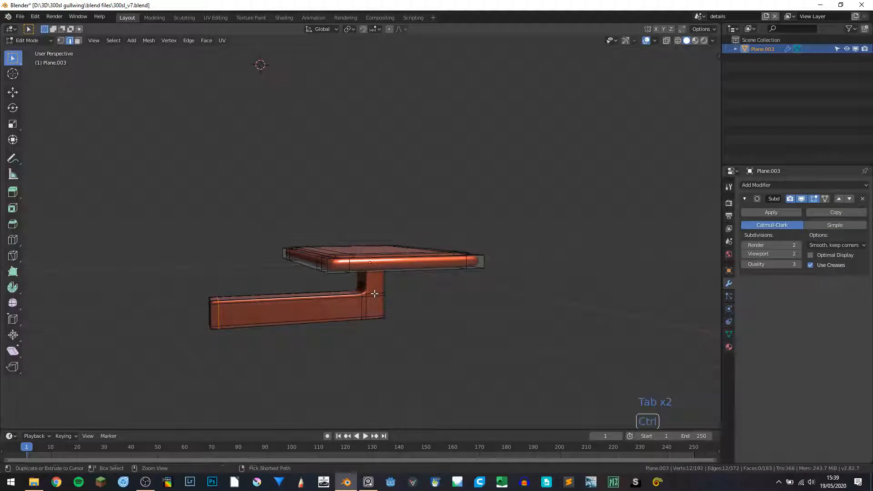
Add a loop cut around the short upright part of the stem, leave mesh editing and save the file.
key("ctrl+r")
left_click(367, 287)
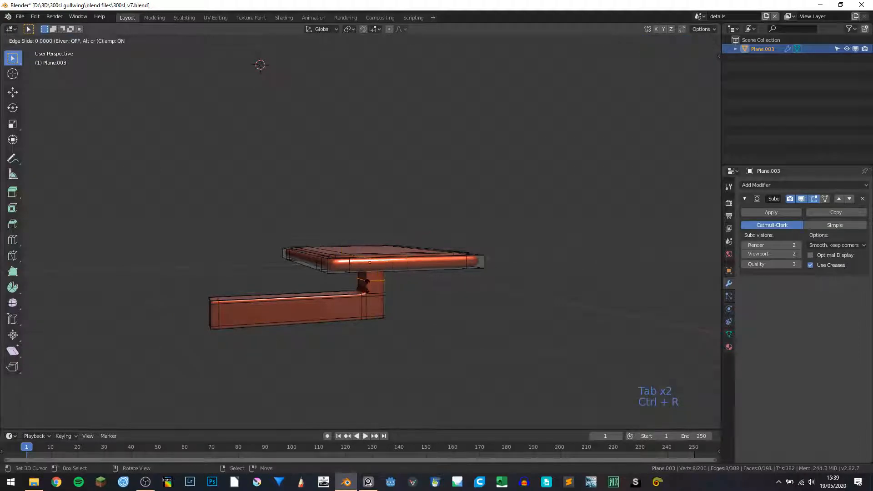
left_click(376, 300)
key("Tab")
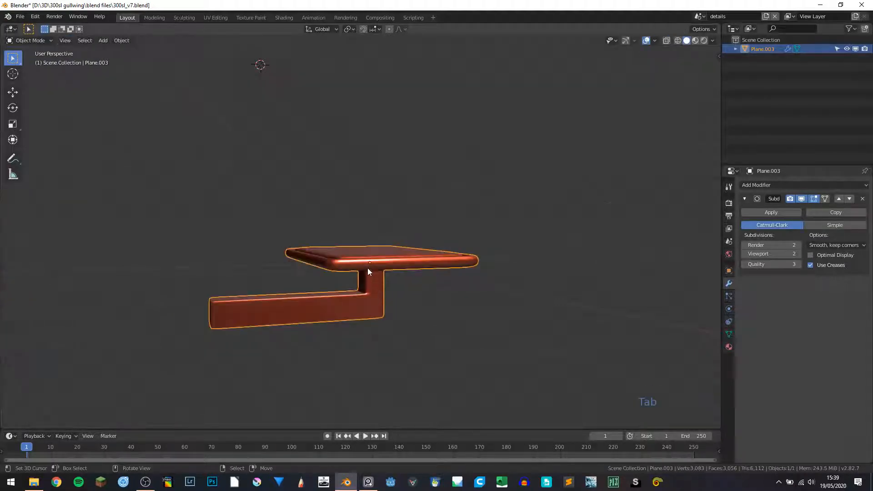
middle_click_drag(368, 269, 385, 305)
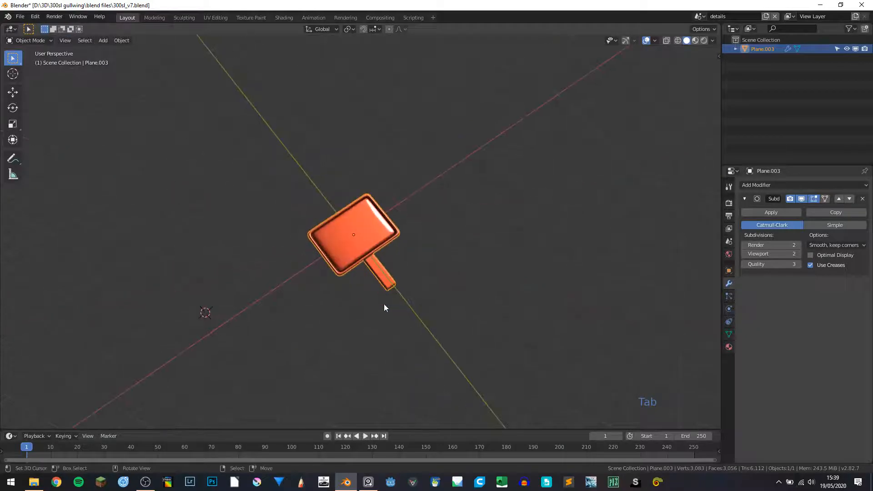
key("ctrl+s")
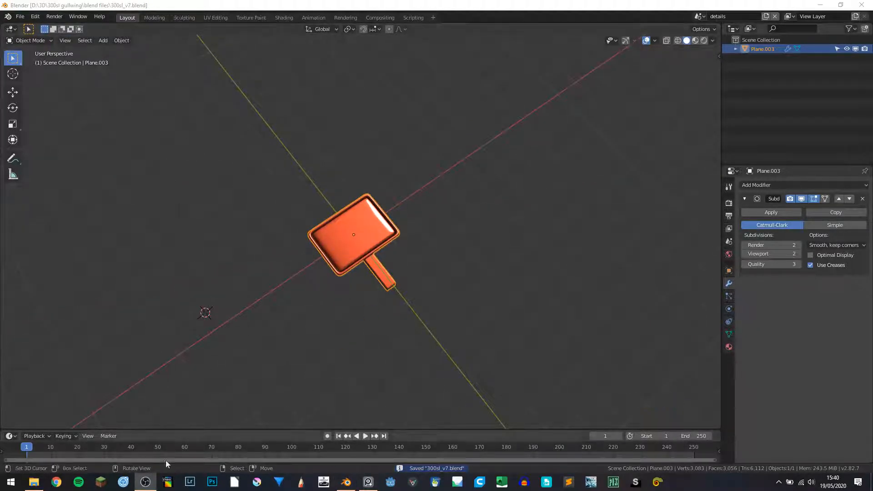
Hide the finished light housing object from the scene view.
middle_click_drag(364, 319, 370, 280)
scroll(367, 247, "down", 5)
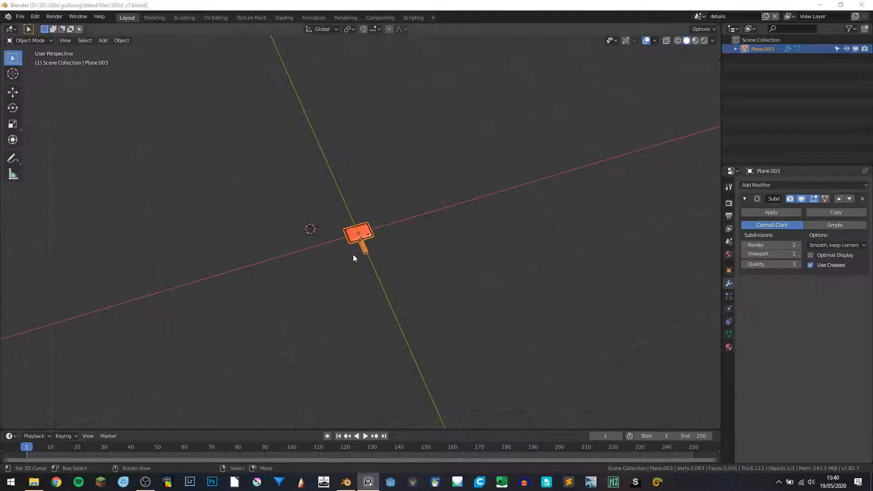
left_click(370, 240)
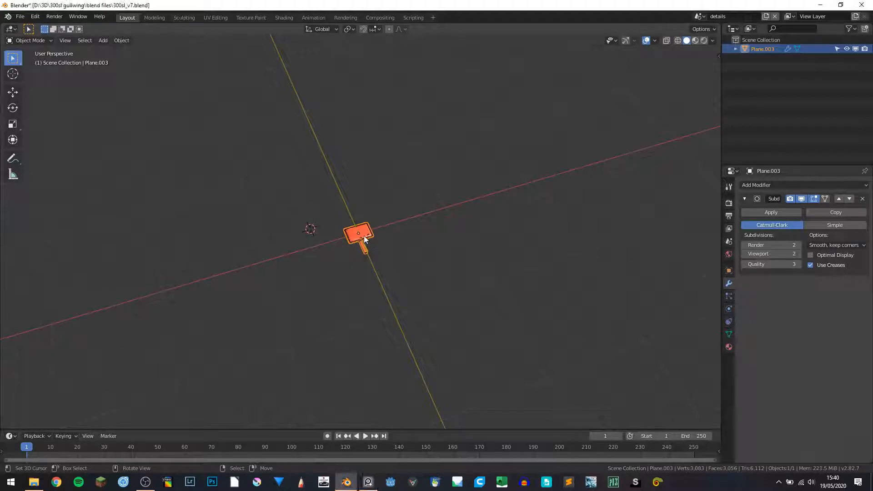
key("h")
middle_click_drag(401, 243, 449, 238)
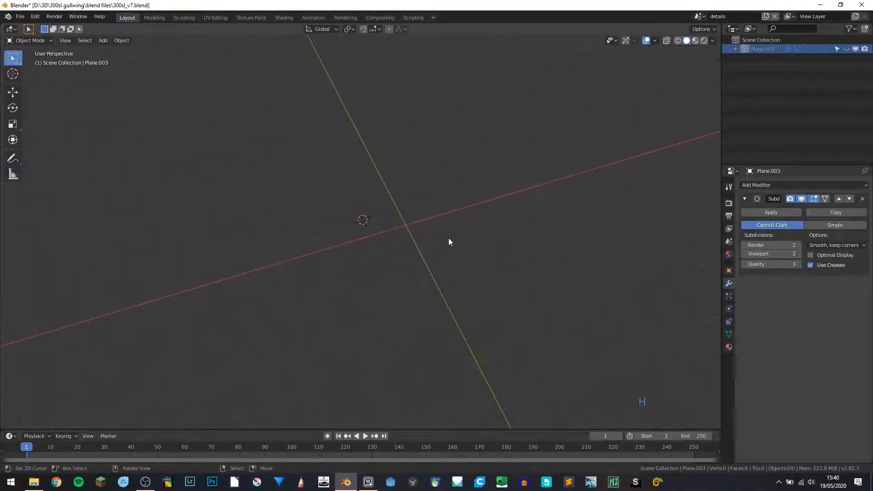
Add a plane, reset its location to the world origin and give it a level 2 Subdivision Surface modifier.
key("shift+a")
mouse_move(414, 236)
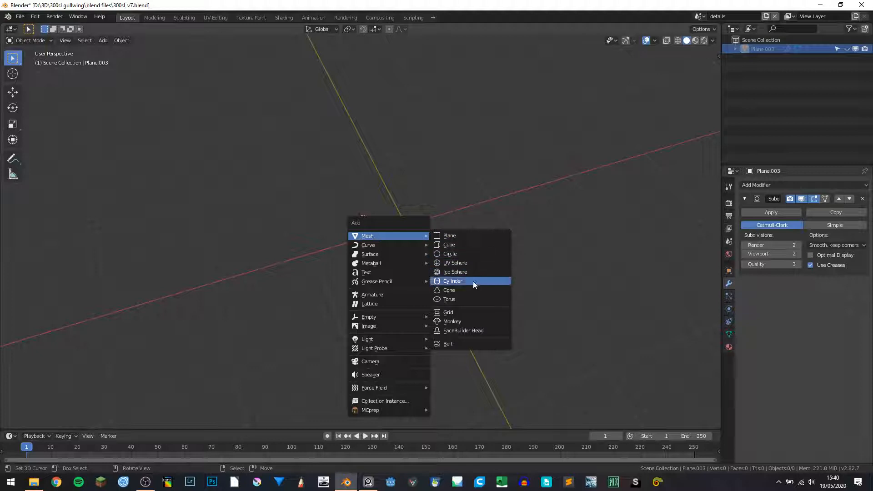
left_click(455, 237)
key("alt+g")
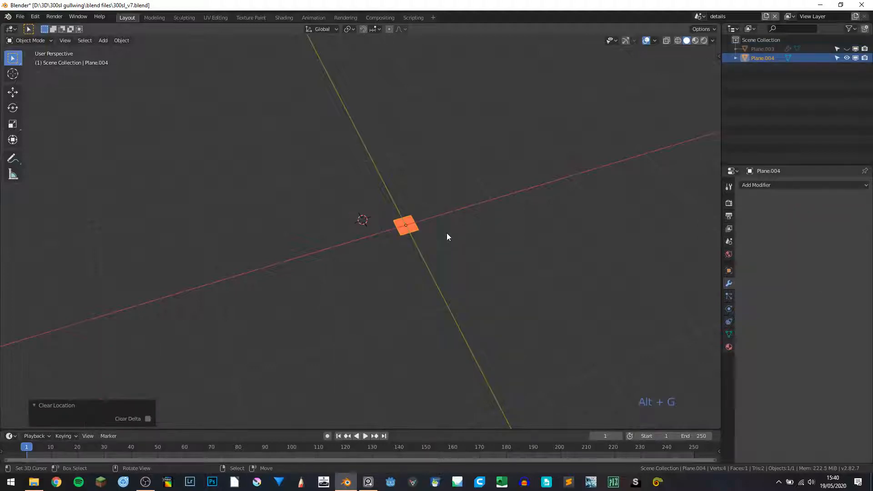
key("KP_7")
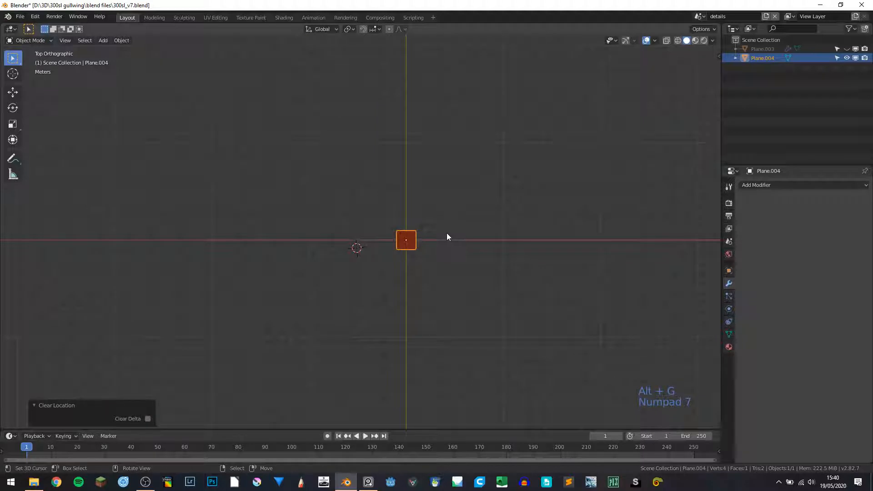
key("ctrl+2")
scroll(443, 234, "up", 4)
middle_click_drag(466, 277, 346, 257, "shift")
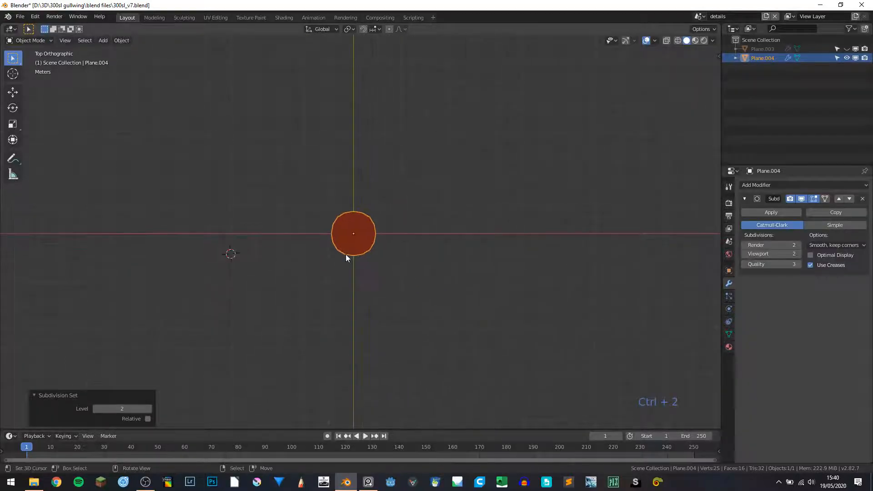
Move the plane's negative-Y edge out by 1.5 m and extrude the whole face upward by about 0.746 m.
key("Tab")
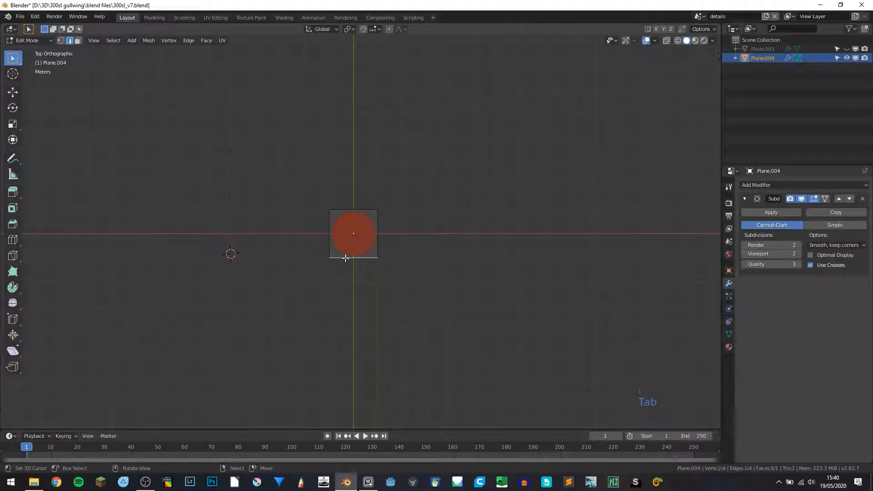
key("g")
left_click(359, 294)
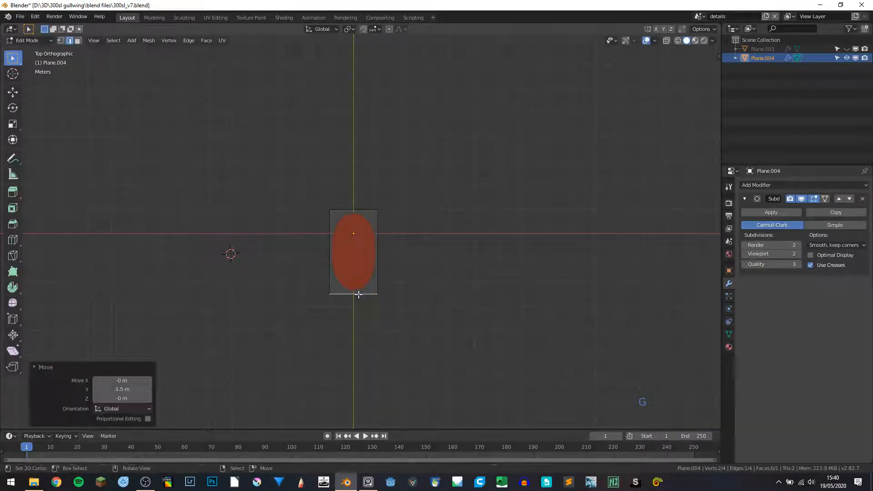
key("a")
middle_click_drag(390, 261, 363, 221)
key("e")
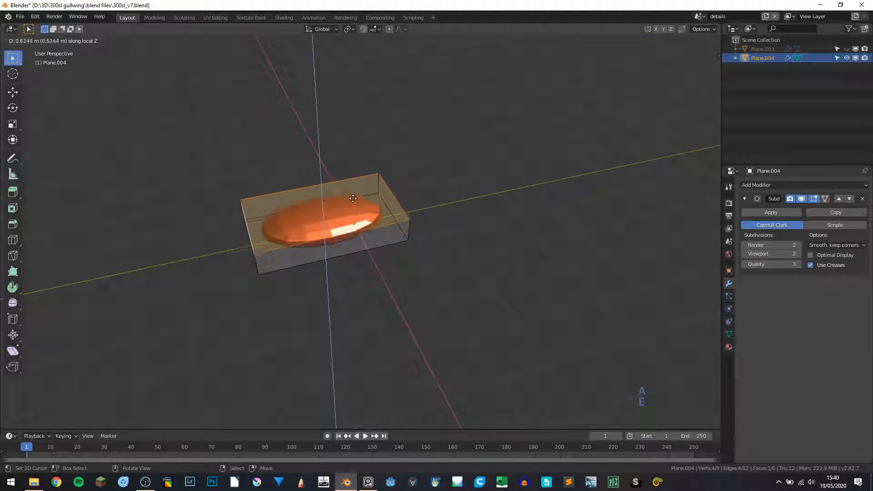
left_click(354, 196)
Add two evenly spaced loop cuts across the block's length.
key("ctrl+r")
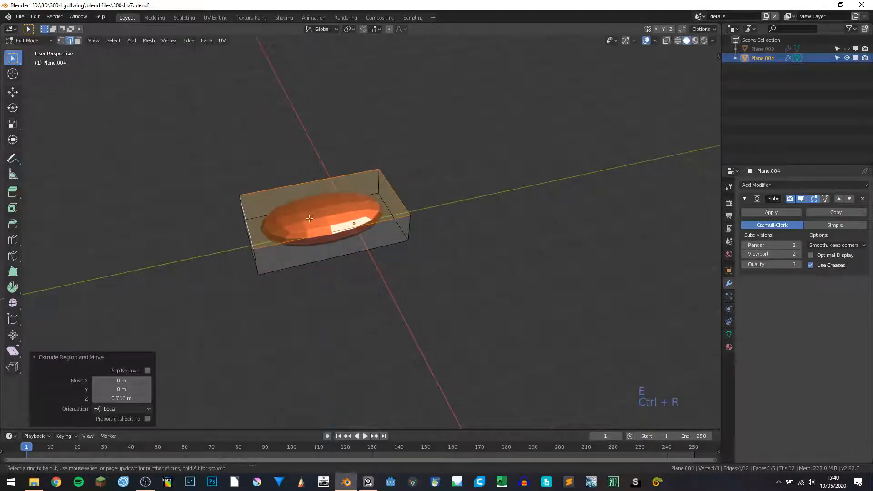
scroll(318, 214, "up", 1)
left_click(280, 227)
right_click(280, 228)
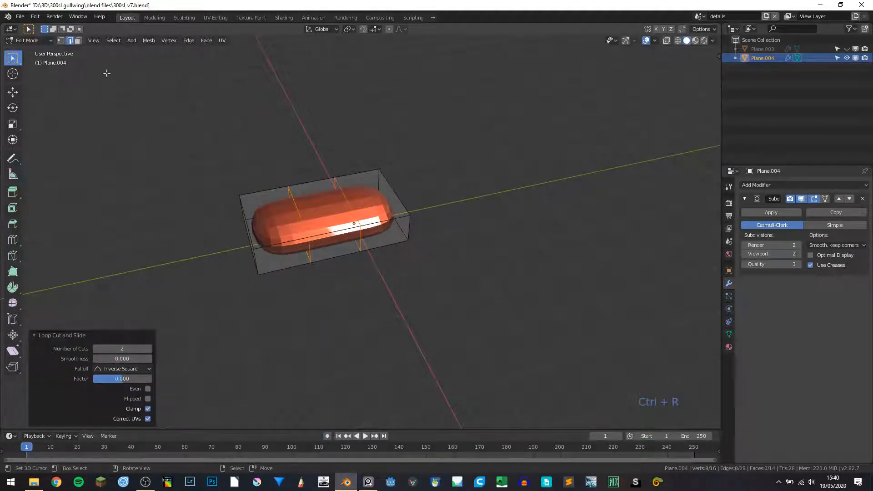
Raise the top outer edge at the block's negative-Y end by about 2.06 m along global Z.
left_click(78, 41)
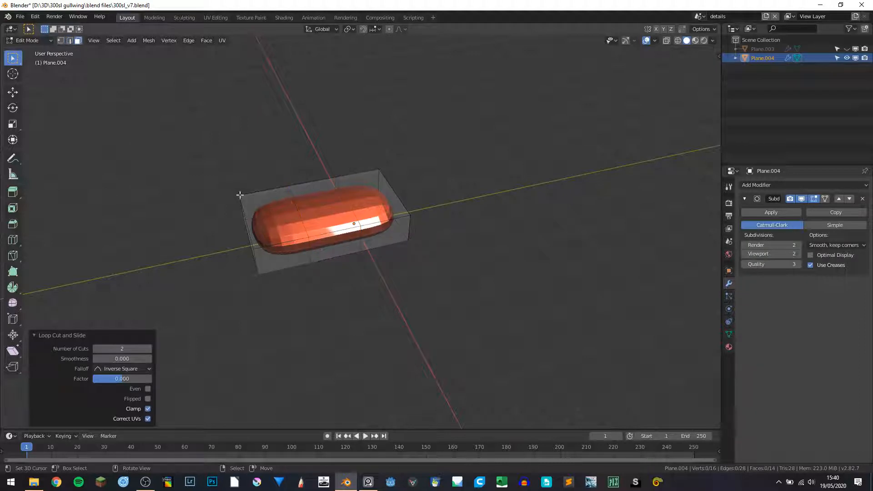
left_click(246, 210)
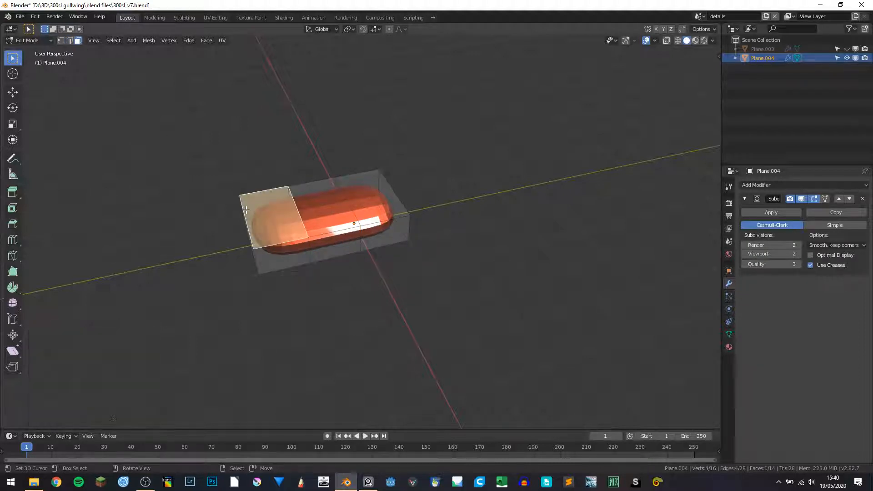
left_click(70, 40)
left_click(244, 218)
key("ctrl+z")
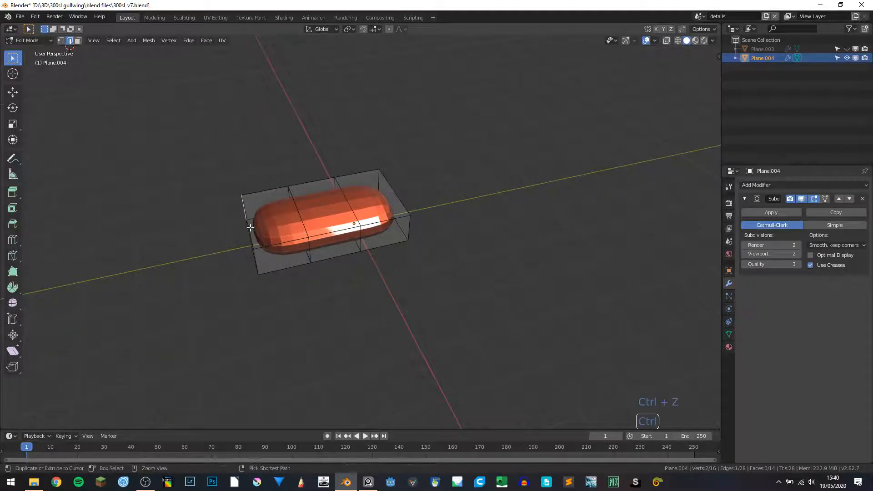
key("ctrl+z")
key("g")
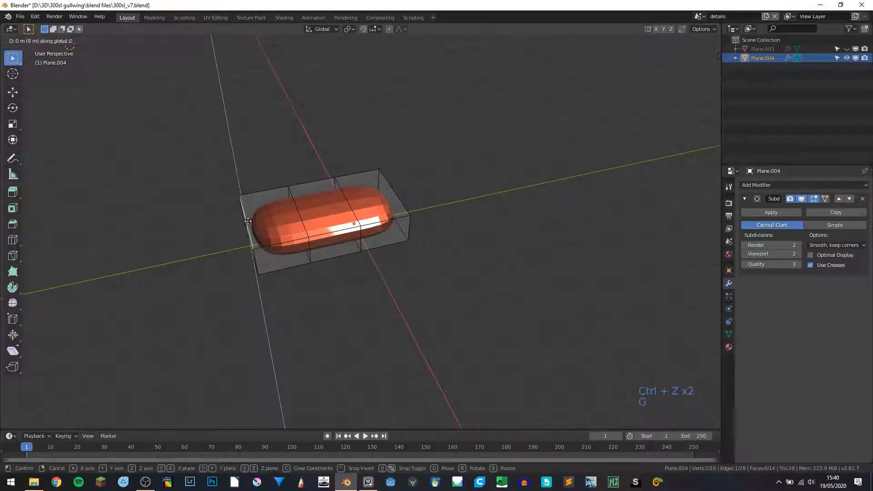
left_click(243, 142)
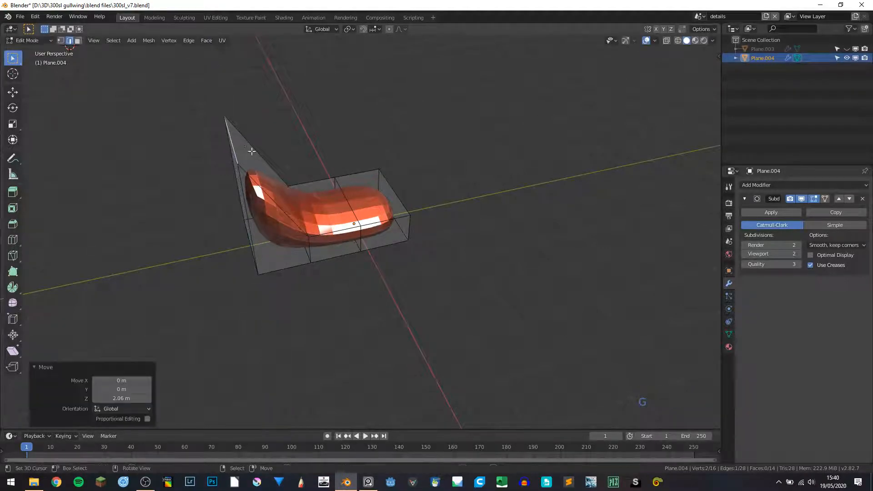
key("ctrl+z")
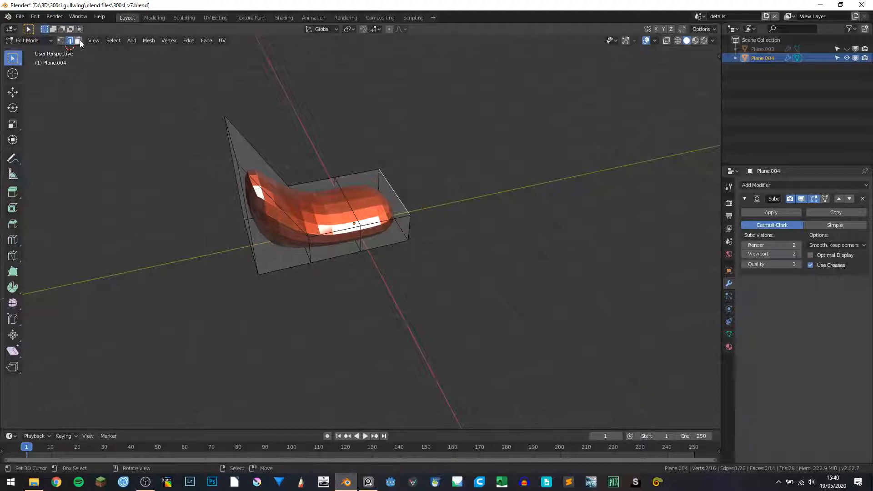
Add two evenly spaced loop cuts across the block's low end section, opposite the raised edge.
key("ctrl+z")
key("ctrl+z")
key("ctrl+r")
scroll(382, 207, "up", 1)
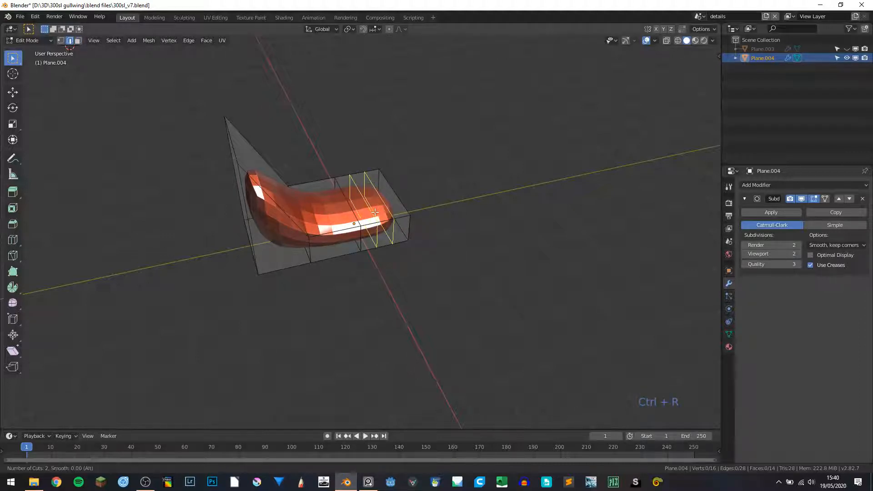
left_click(375, 212)
right_click(374, 212)
Raise the narrow top face between the middle and low-end cuts by about 0.692 m along global Z.
left_click(363, 203)
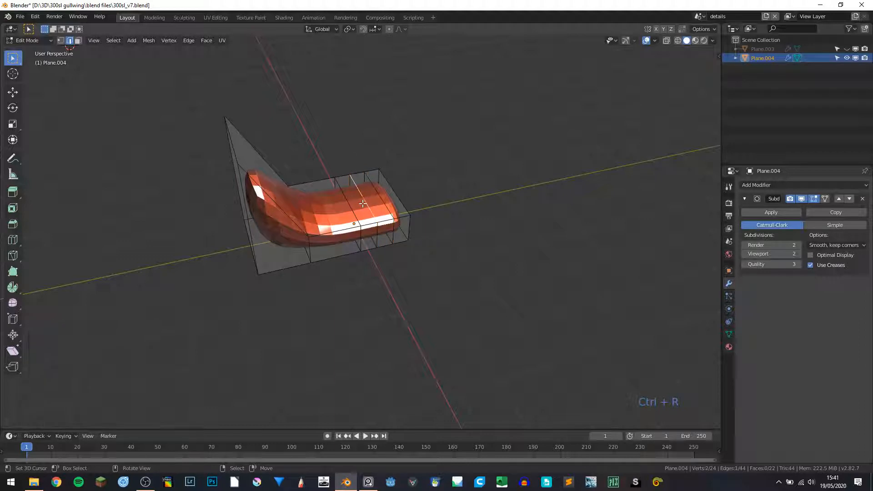
left_click(78, 41)
left_click(341, 202)
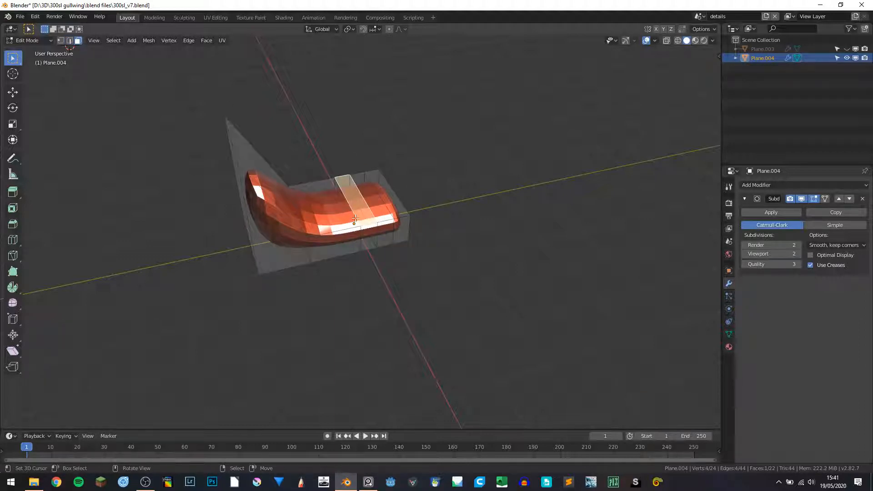
key("g")
key("z")
left_click(317, 174)
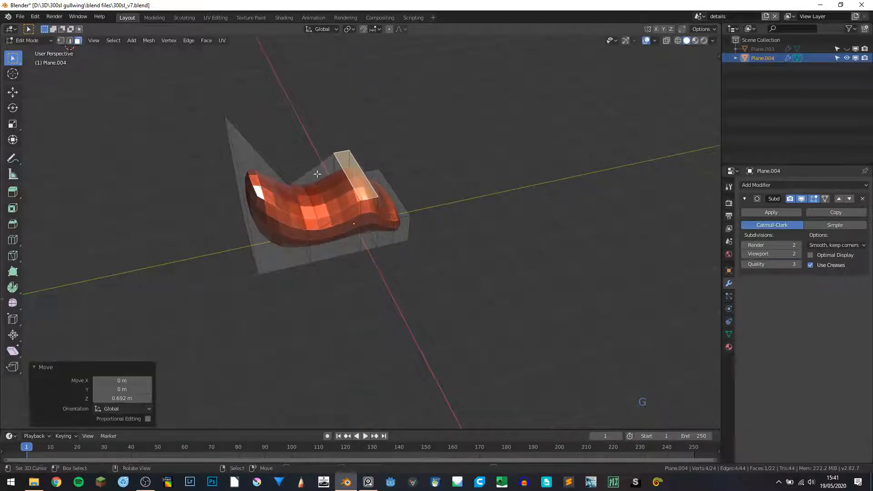
Widen the raised top face by scaling its two crosswise edges about 2.514 times along global Y.
left_click(69, 40)
left_click(349, 169)
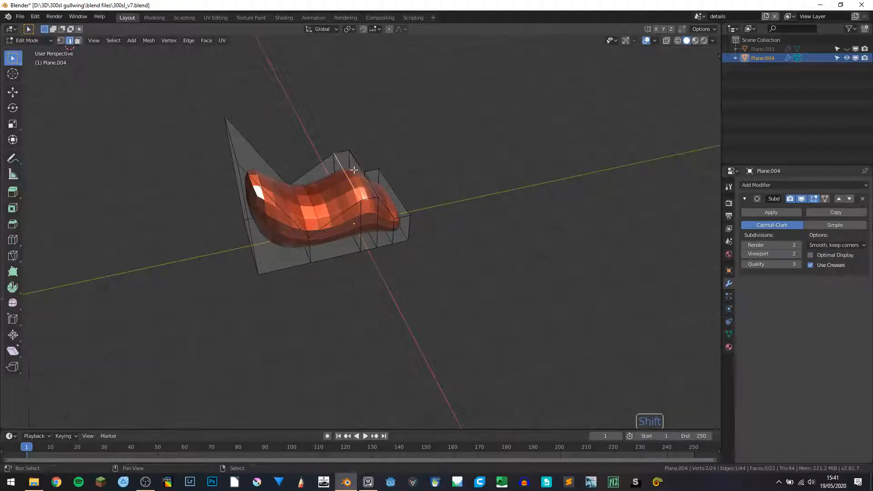
left_click(374, 177, "shift")
key("s")
key("y")
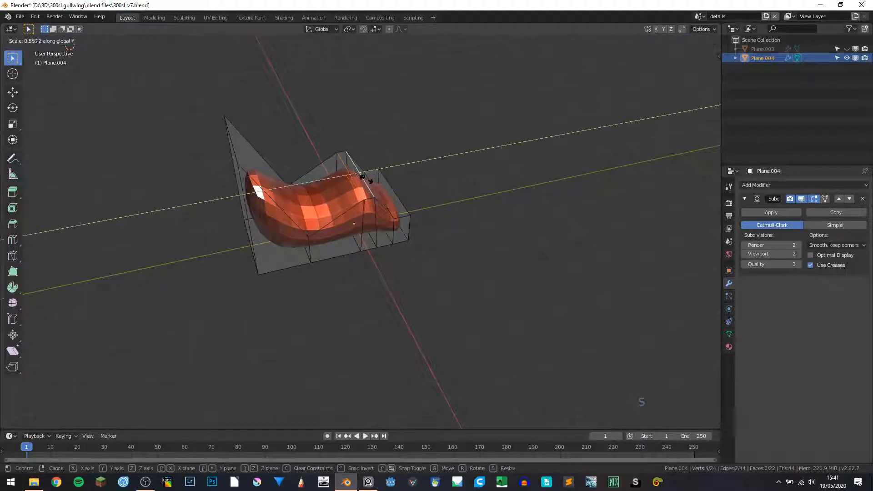
left_click(413, 173)
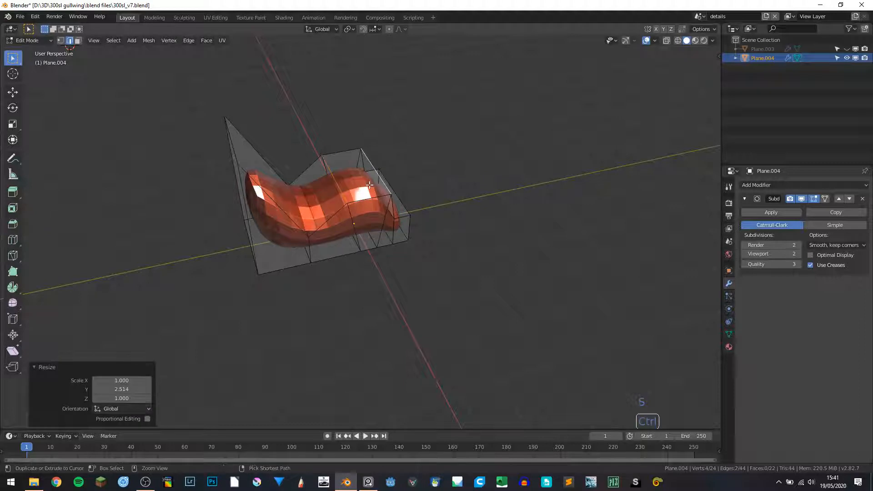
Add two loop cuts across the raised middle section, near its sides, with slide factors of about -0.606 and -0.438.
key("ctrl+r")
left_click(357, 192)
left_click(354, 192)
key("ctrl+r")
left_click(376, 196)
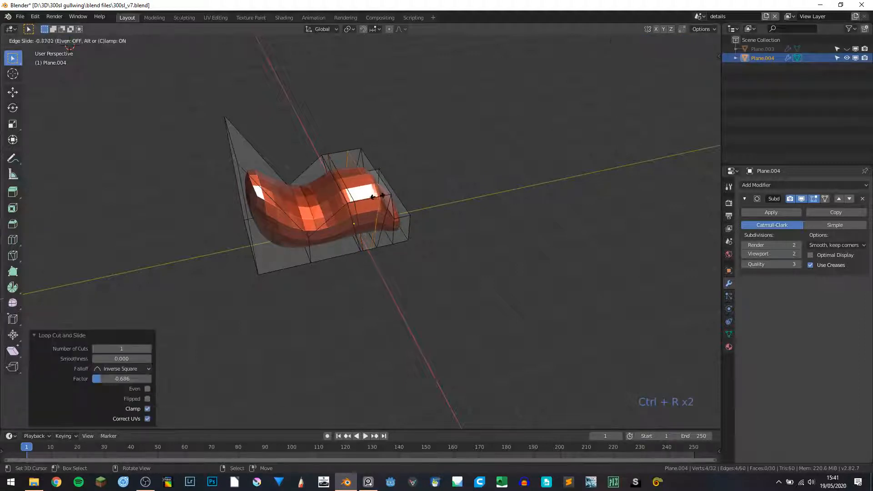
left_click(379, 196)
Edge-slide the inner top edge of the low end step outward with a factor of about -0.514.
mouse_move(401, 181)
middle_mouse_down()
mouse_move(404, 205)
mouse_move(405, 196)
middle_mouse_up()
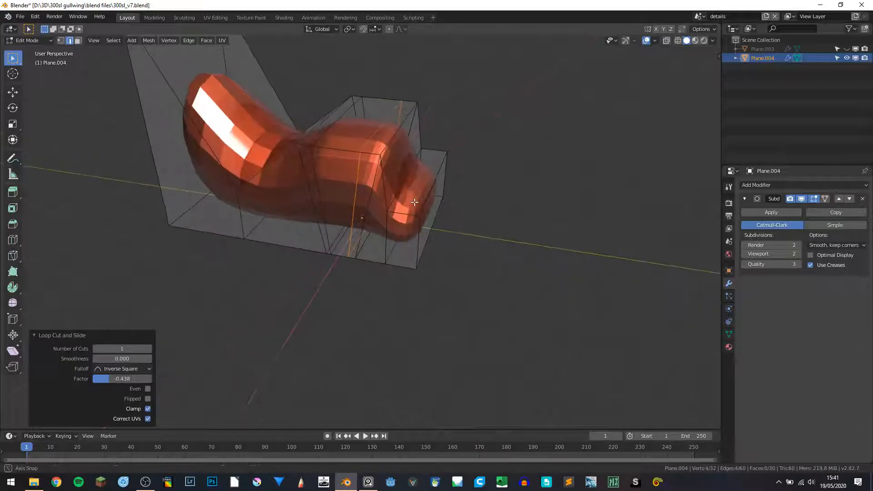
left_click(406, 197)
key("g")
key("g")
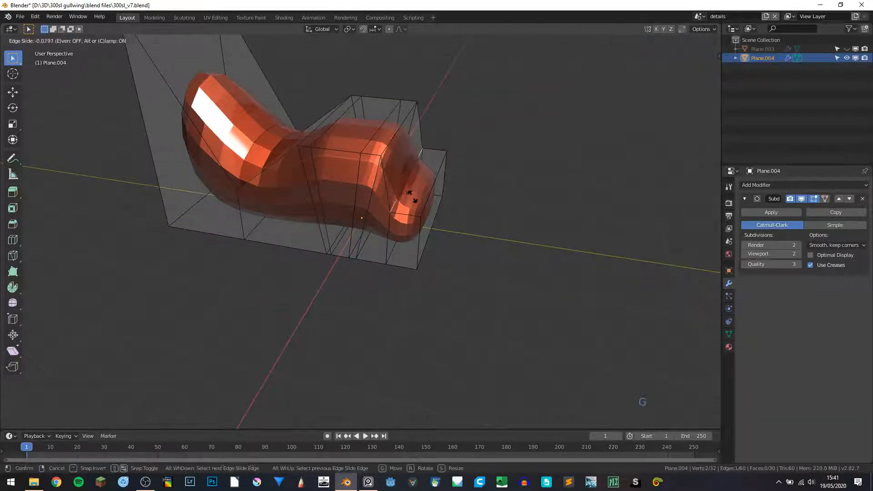
left_click(437, 197)
Add two loop cuts across the sloped tall-end section, sliding the first towards the tall end by a factor of about -0.434.
scroll(437, 196, "down", 4)
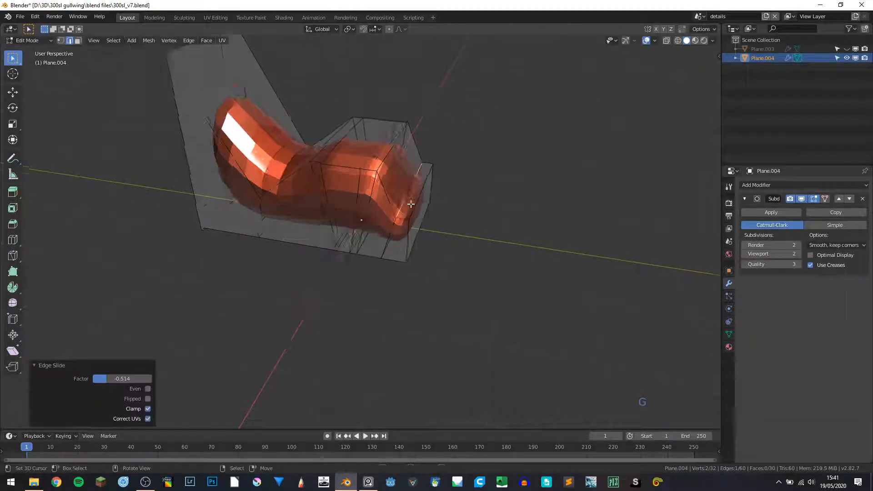
key("ctrl+r")
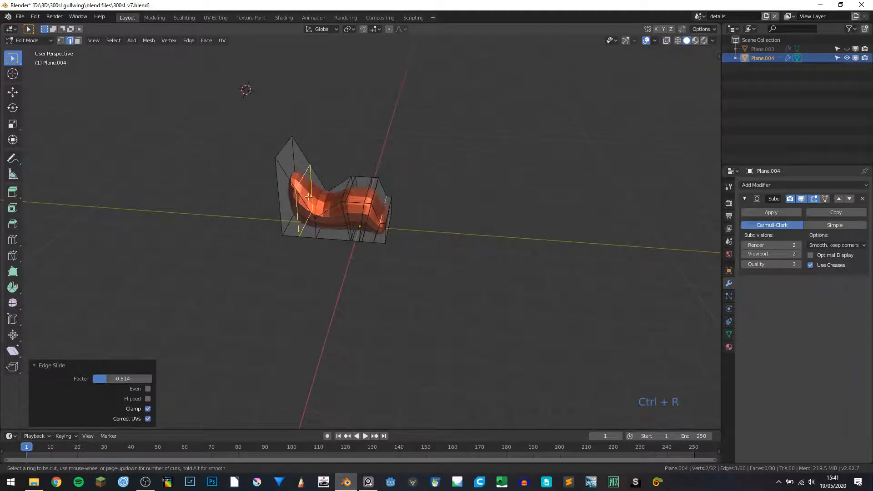
left_click(315, 197)
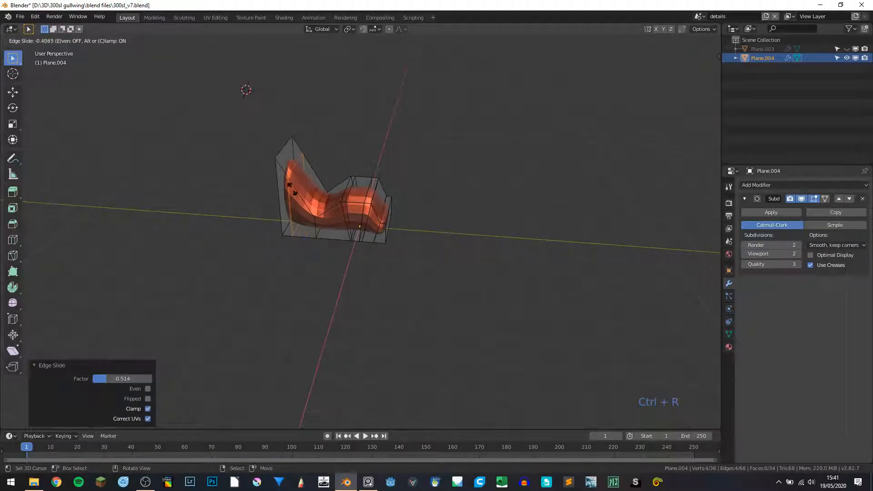
left_click(295, 193)
key("ctrl+r")
left_click(311, 193)
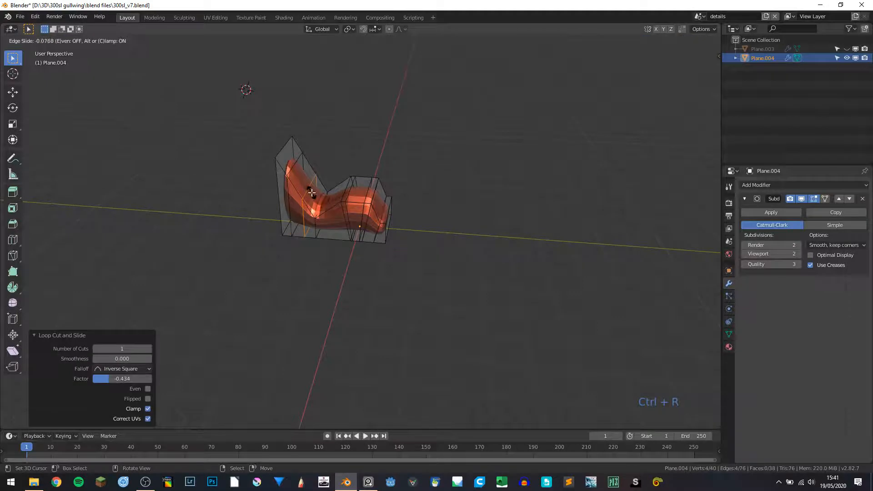
left_click(312, 193)
Lower the newest cut's top edge on the tall slope by about 0.312 m along global Z.
left_click(318, 174)
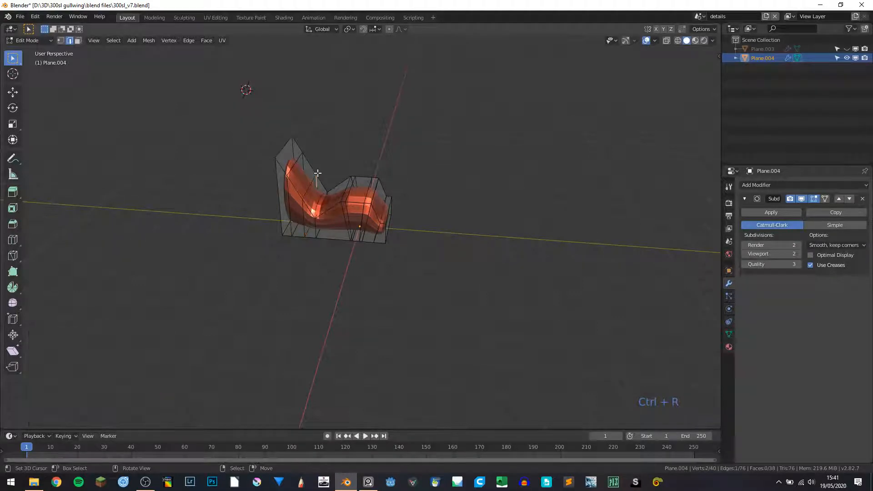
key("g")
key("z")
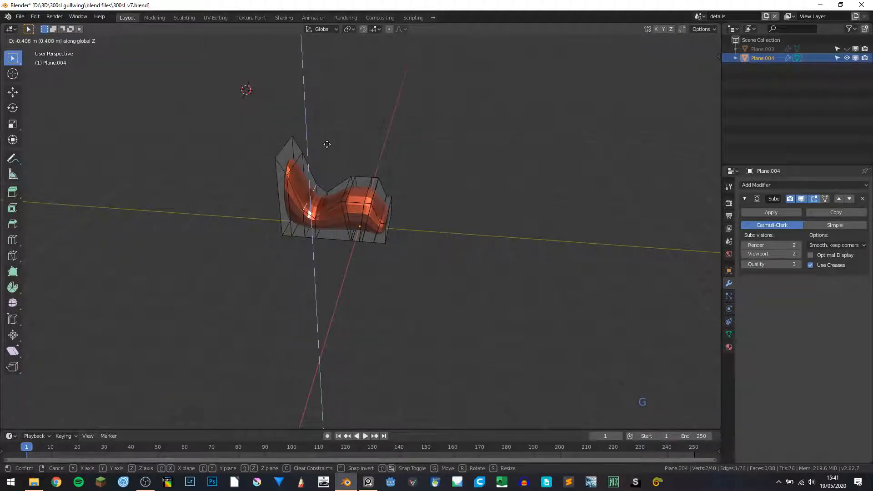
left_click(329, 123)
Add two even lengthwise loop cuts along the part and two even crosswise cuts in the slope before the raised block.
middle_click_drag(308, 154, 281, 237)
scroll(342, 170, "up", 3)
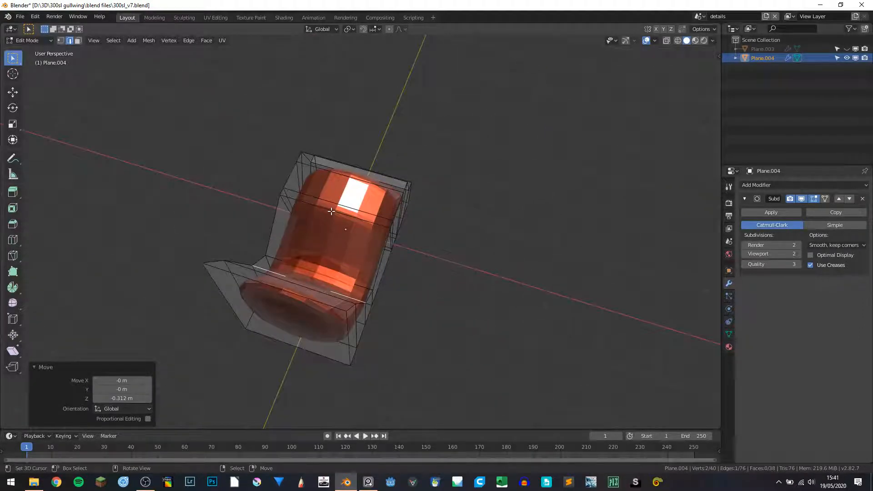
key("ctrl+r")
scroll(329, 228, "up", 1)
left_click(327, 241)
right_click(328, 242)
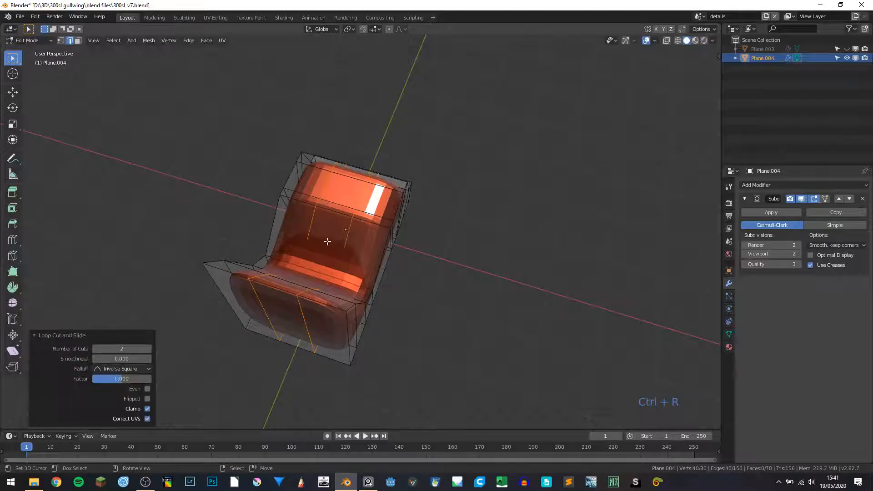
key("ctrl+r")
left_click(330, 244)
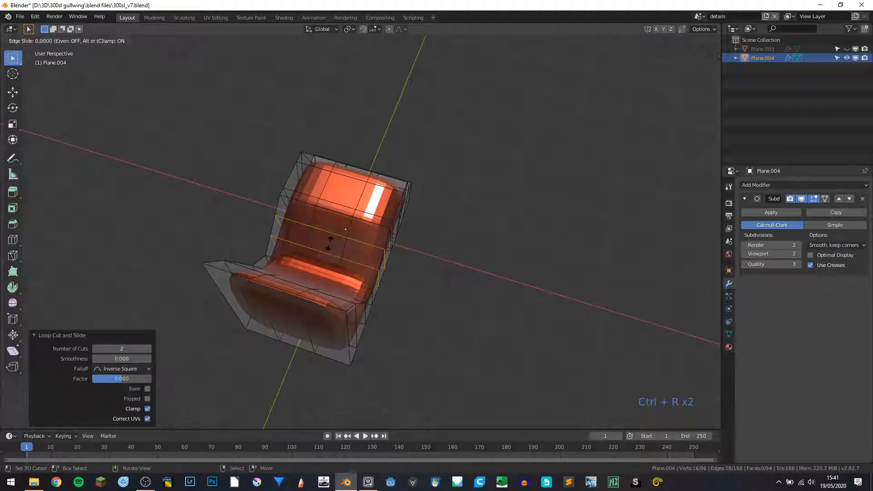
right_click(329, 244)
Edge-slide the two crosswise slope loops apart, using factors of about 0.409 for the lower and -0.224 for the upper.
left_click(325, 253, "alt")
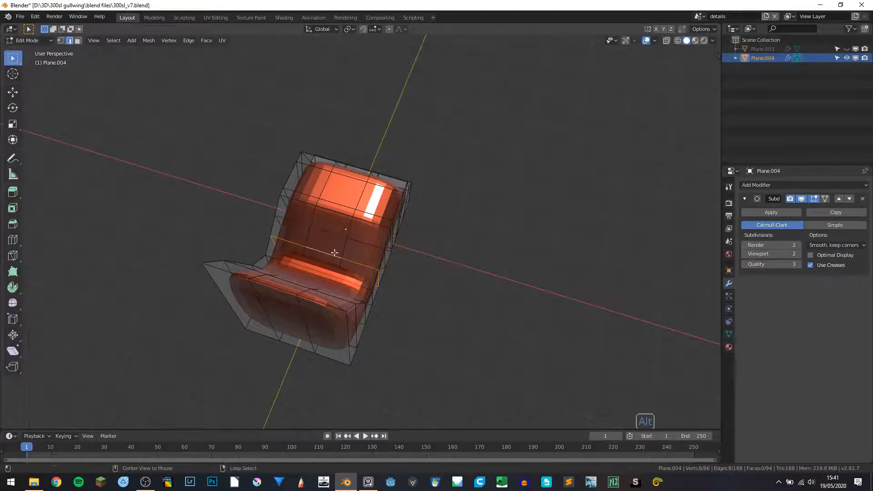
key("g")
key("g")
left_click(387, 265)
key("g")
key("g")
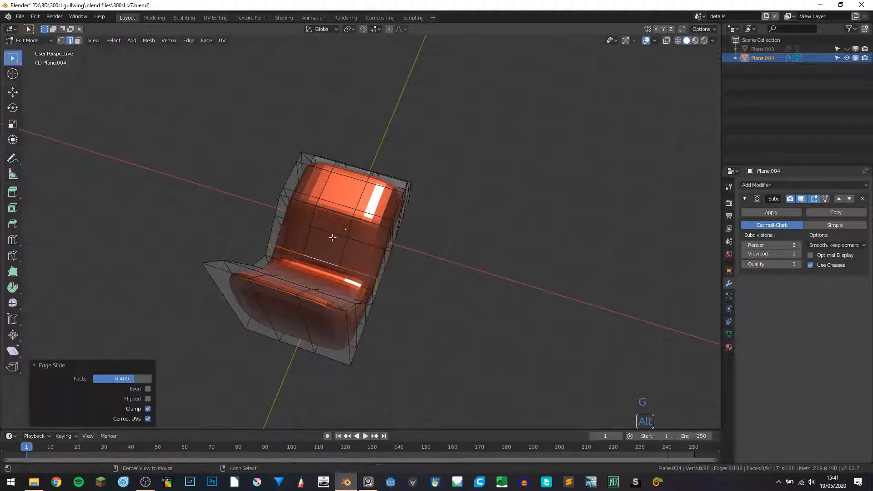
left_click(434, 239)
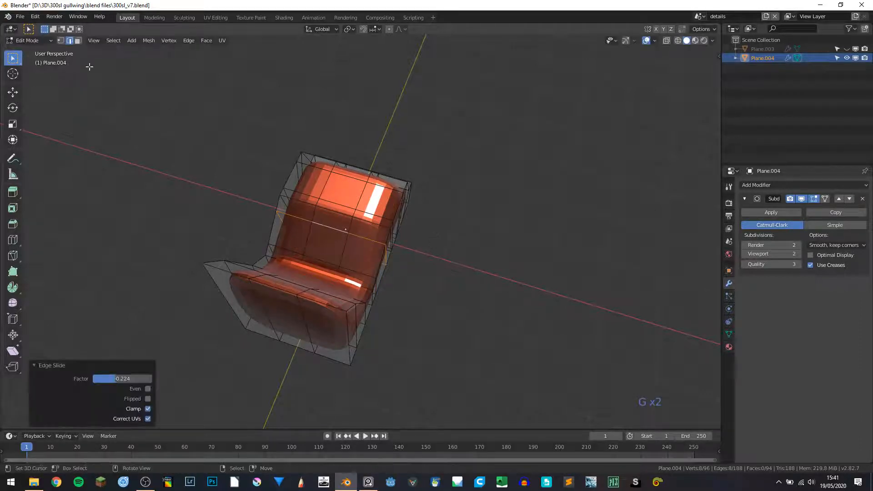
Extrude the central face of the inner slope inward by about 0.289 m to form a recess.
left_click(78, 40)
left_click(321, 242)
middle_click_drag(400, 254, 328, 220)
key("e")
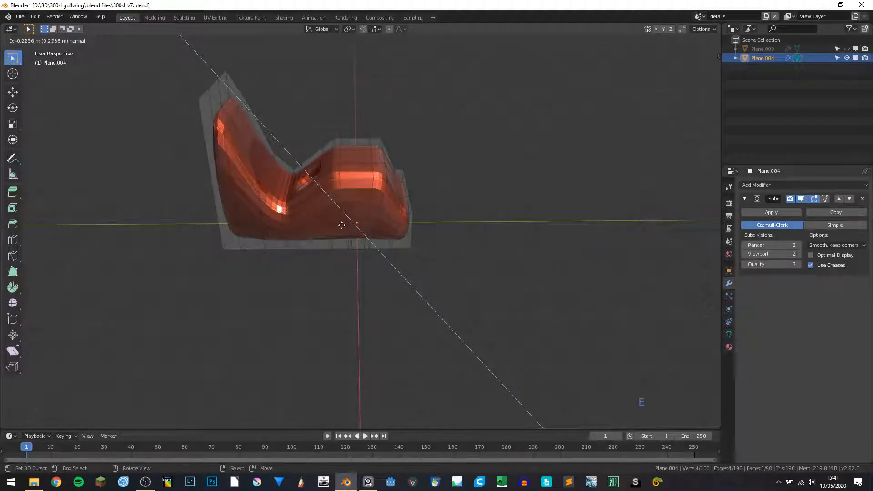
left_click(346, 226)
middle_click_drag(324, 189, 312, 185)
Add a loop cut around the recess's inner walls to sharpen its shape.
key("ctrl+r")
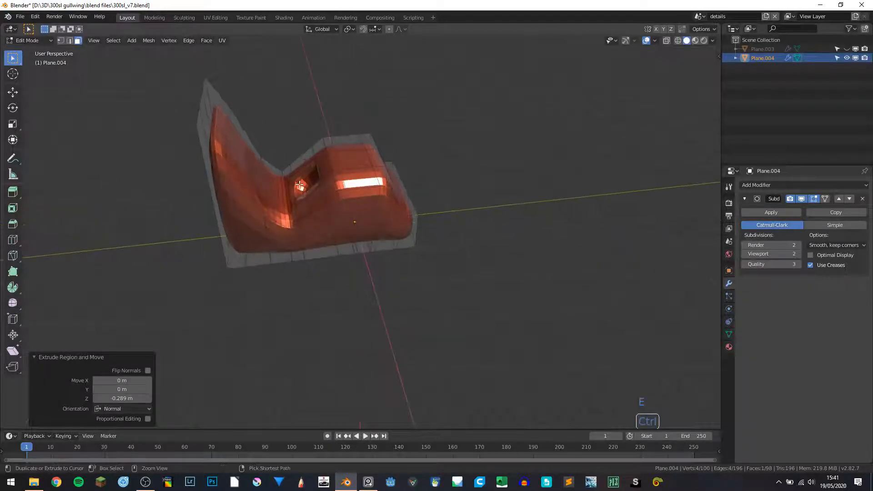
left_click(303, 183)
left_click(301, 184)
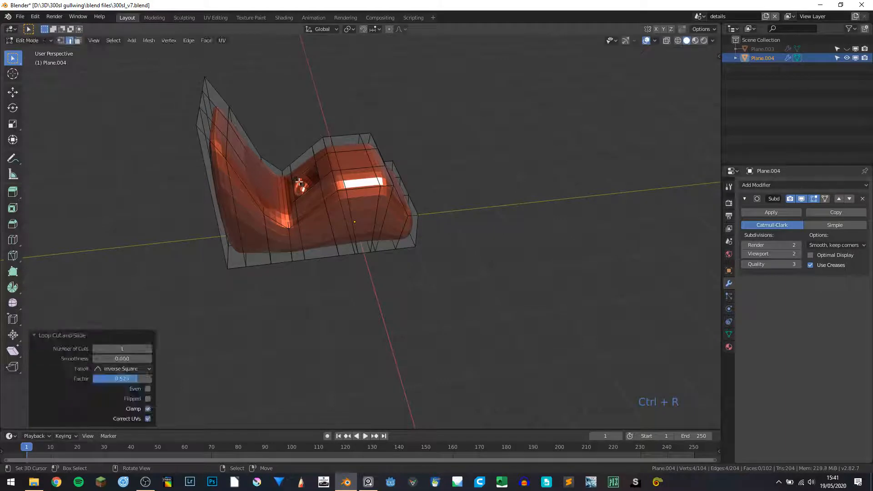
Add one centred horizontal loop cut around the whole part at mid-height of the tall end.
key("Tab")
middle_click_drag(301, 185, 357, 212)
scroll(463, 203, "down", 4)
middle_click_drag(420, 244, 320, 228)
key("Tab")
scroll(342, 238, "up", 3)
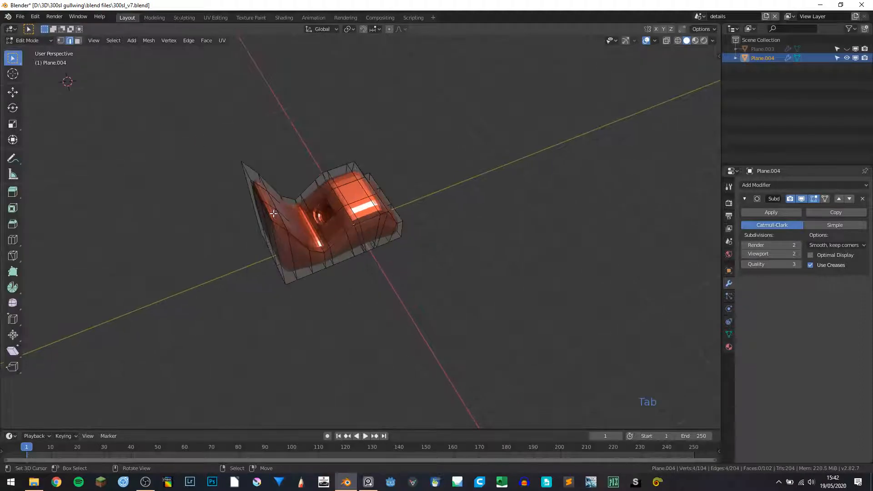
middle_click_drag(274, 214, 308, 189)
left_click(351, 304, "ctrl")
key("ctrl+r")
left_click(298, 219)
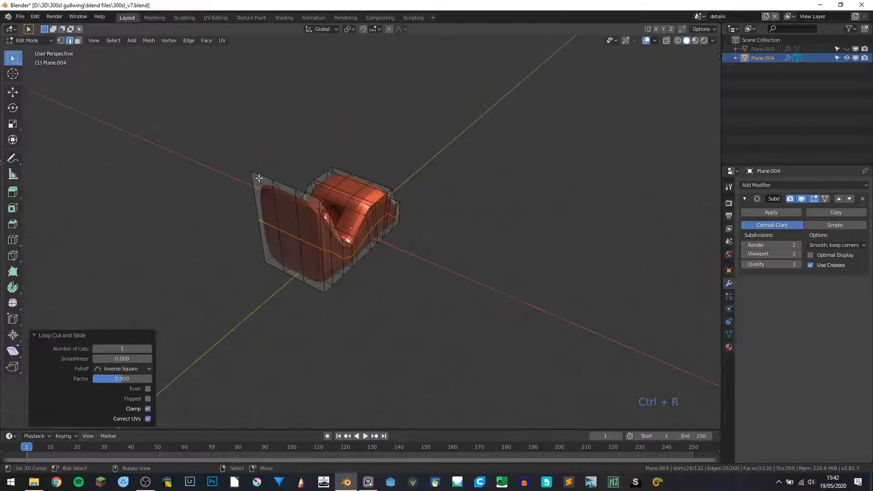
Move the outer top edges of the tall end about 0.54 m outward along the Y axis.
key("ctrl+z")
key("ctrl+z")
left_click(308, 189, "ctrl")
key("ctrl+z")
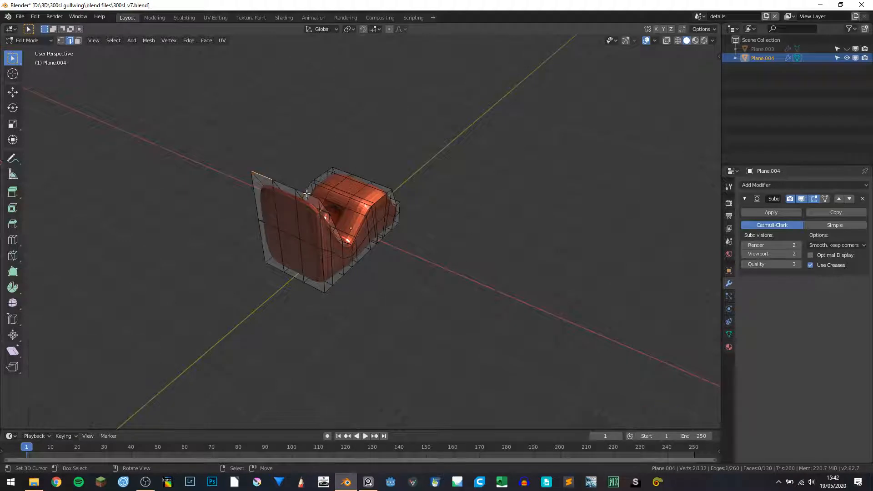
middle_click_drag(374, 195, 318, 184)
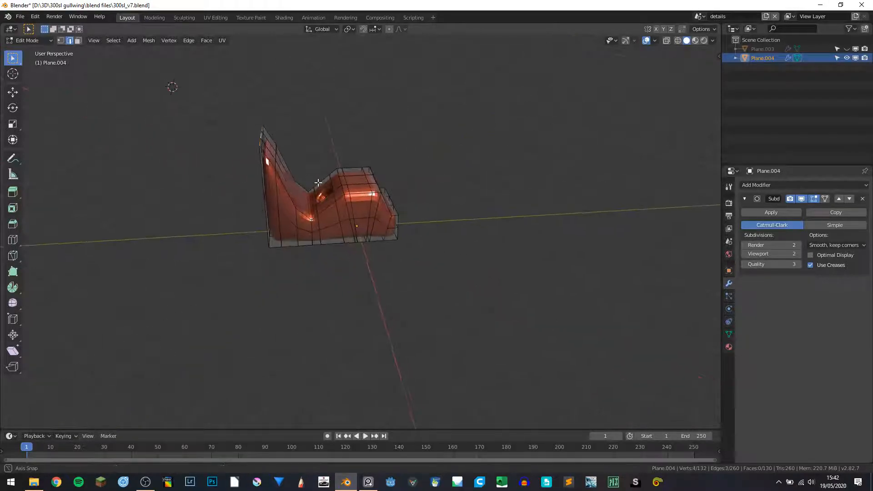
key("g")
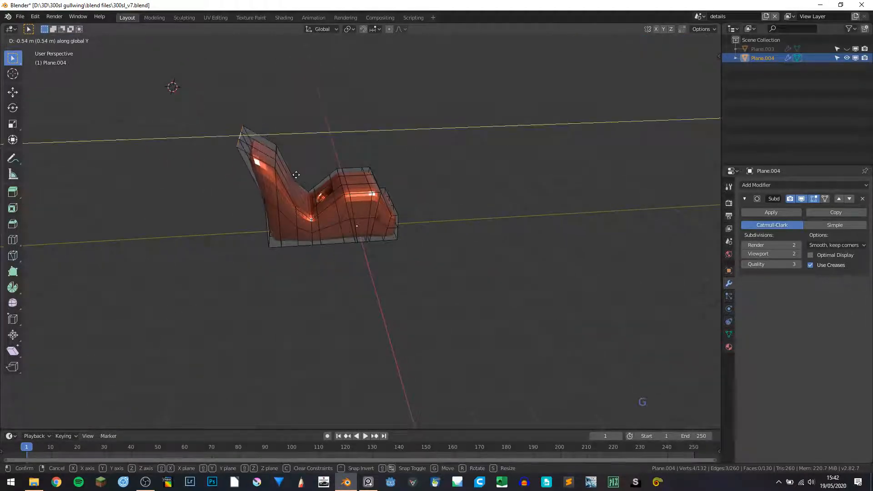
left_click(297, 175)
Reposition the inner top edges of the tall end to follow the slanted outer edges, and check the smoothed shape.
middle_click_drag(296, 177, 410, 239)
left_click(286, 150, "ctrl")
key("g")
middle_click(362, 156)
left_click(357, 154)
key("Tab")
key("w")
scroll(381, 246, "down", 3)
scroll(411, 246, "up", 4)
Move the corner vertices on both sides of the low end's lip about 0.283 m inward along Y to round the end.
key("Tab")
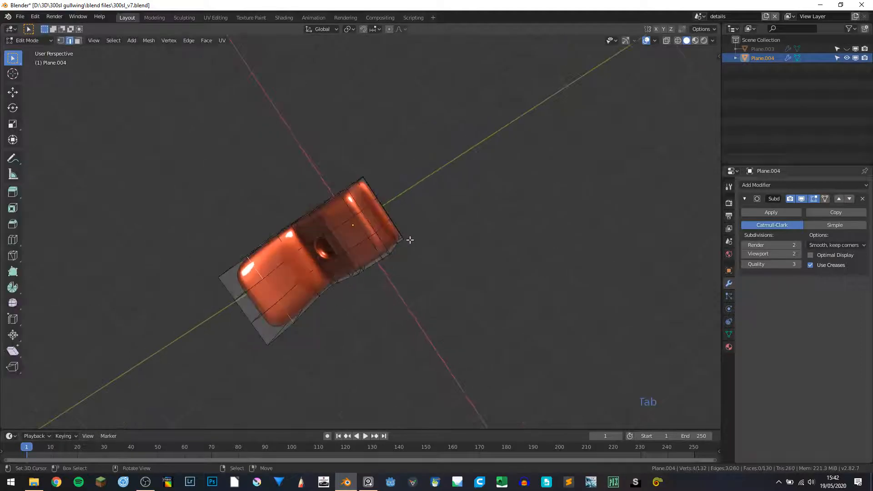
key("KP_7")
scroll(416, 231, "up", 5)
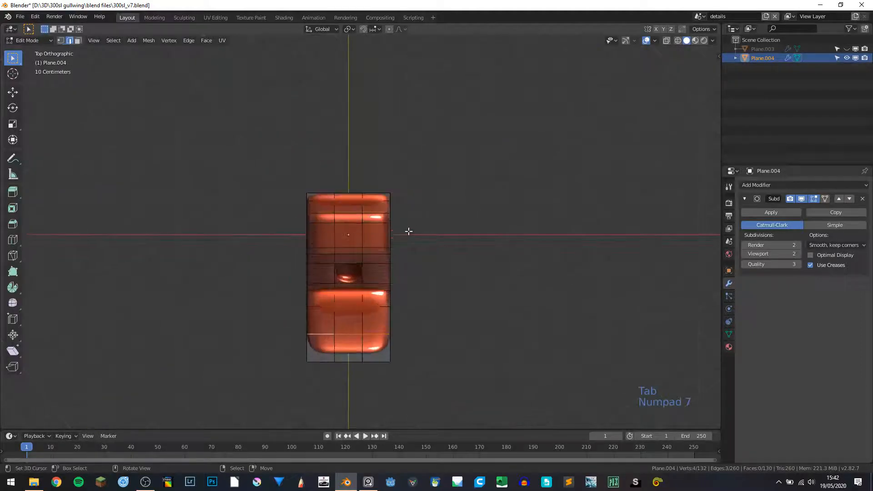
key("a")
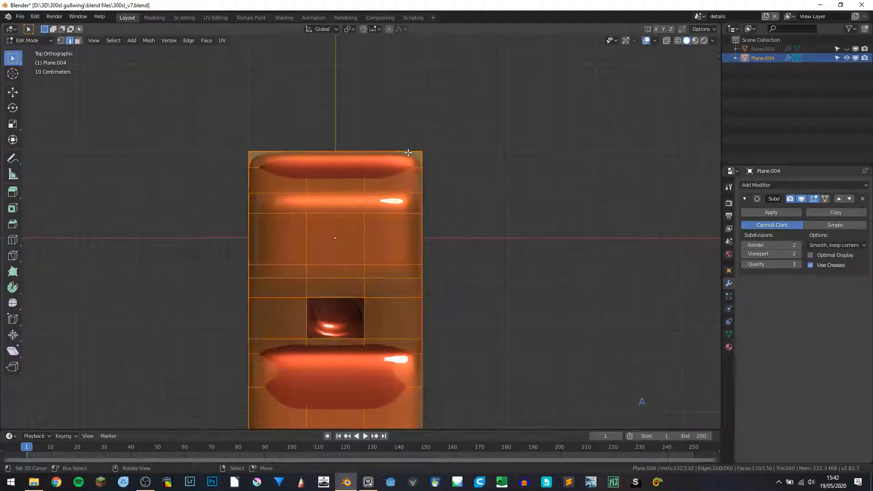
key("a")
key("a")
left_click(61, 40)
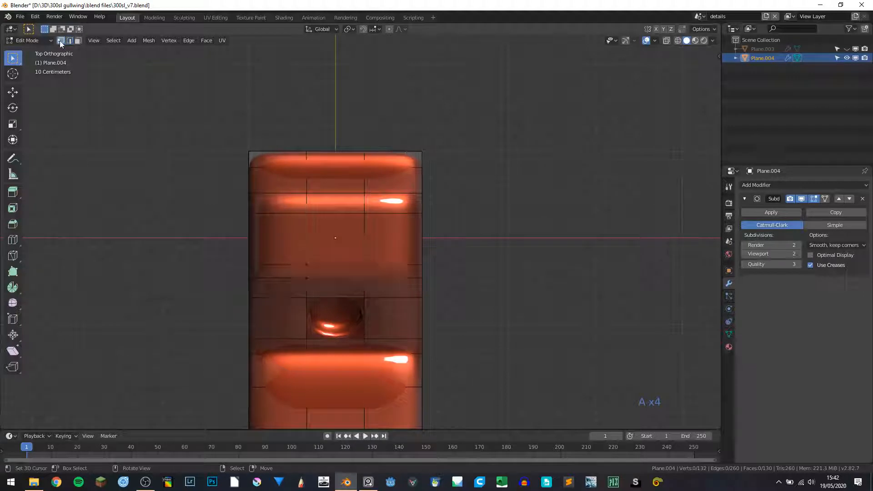
key("shift+z")
key("c")
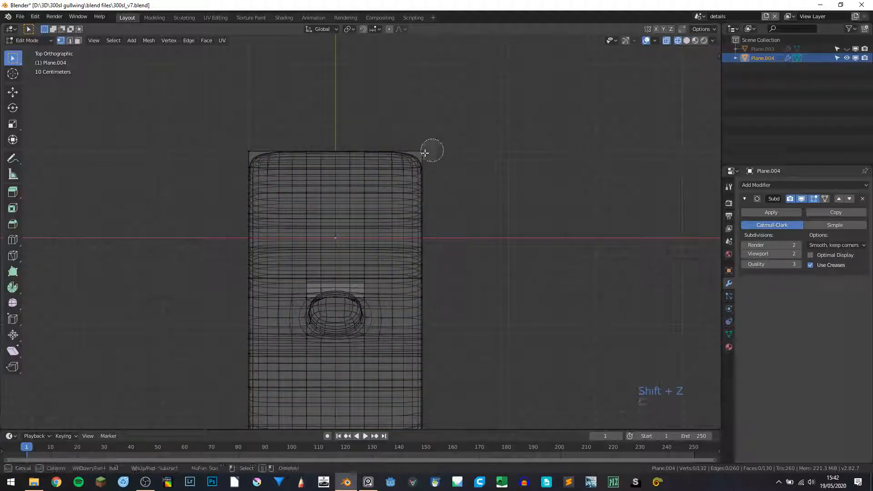
left_click_drag(429, 148, 414, 148)
key("c")
right_click(250, 148)
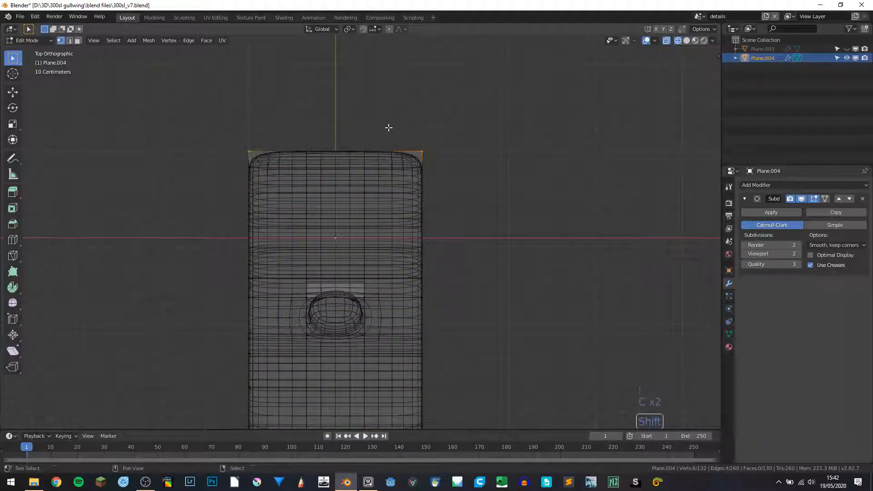
key("shift+z")
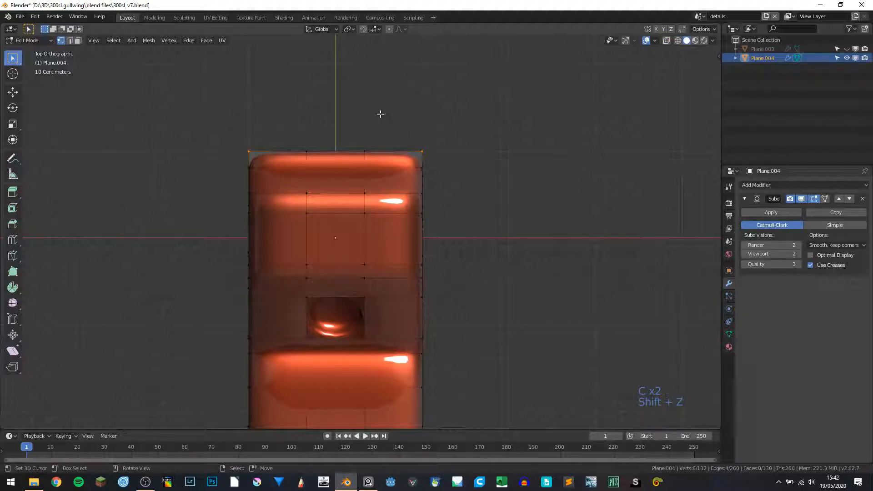
middle_click_drag(235, 164, 344, 86)
key("KP_7")
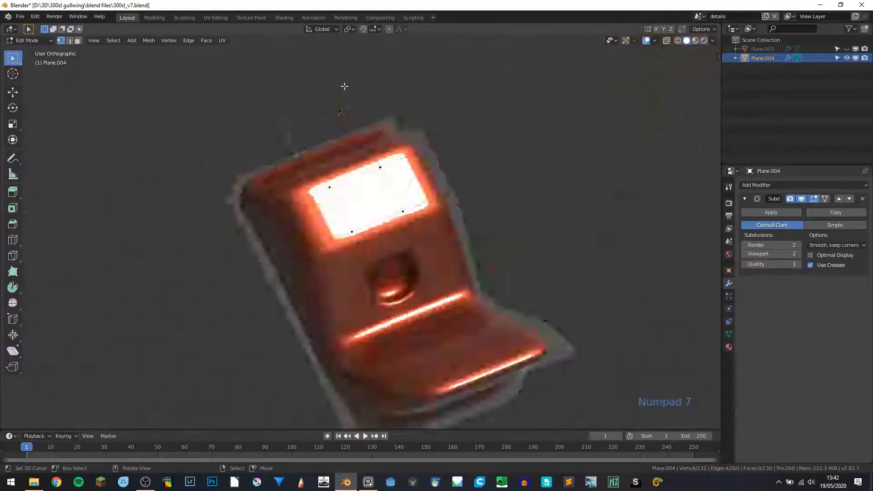
middle_click_drag(297, 112, 350, 220)
left_click(230, 193, "alt+shift")
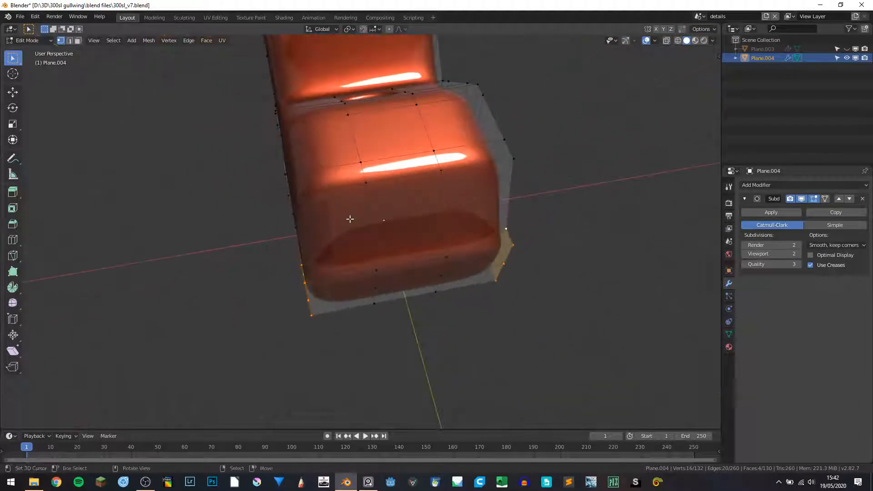
key("KP_7")
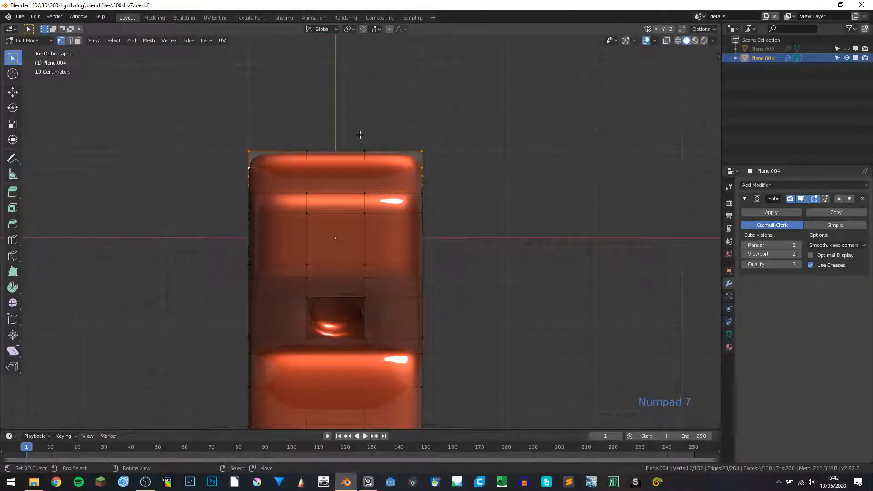
key("g")
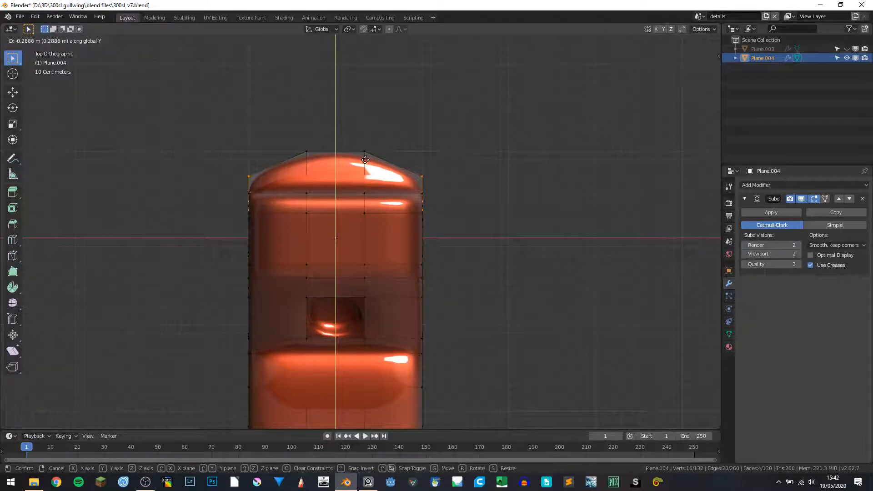
left_click(366, 161)
middle_click_drag(365, 160, 374, 110)
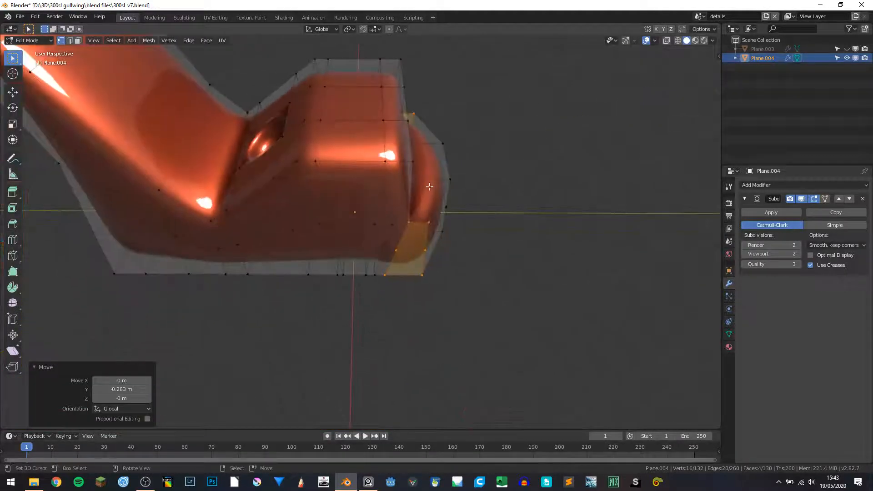
Leave mesh editing and save the file.
key("Tab")
scroll(414, 190, "down", 5)
middle_click_drag(364, 195, 331, 248)
scroll(398, 263, "up", 4)
key("ctrl+s")
Examine the shaded part from several angles with the viewport overlays hidden, and turn the overlays back on.
scroll(371, 225, "down", 3)
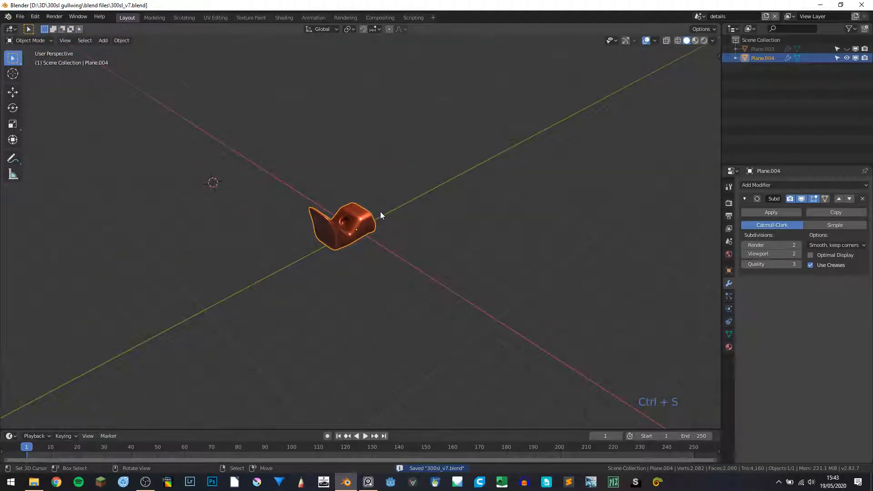
middle_click_drag(380, 214, 342, 220)
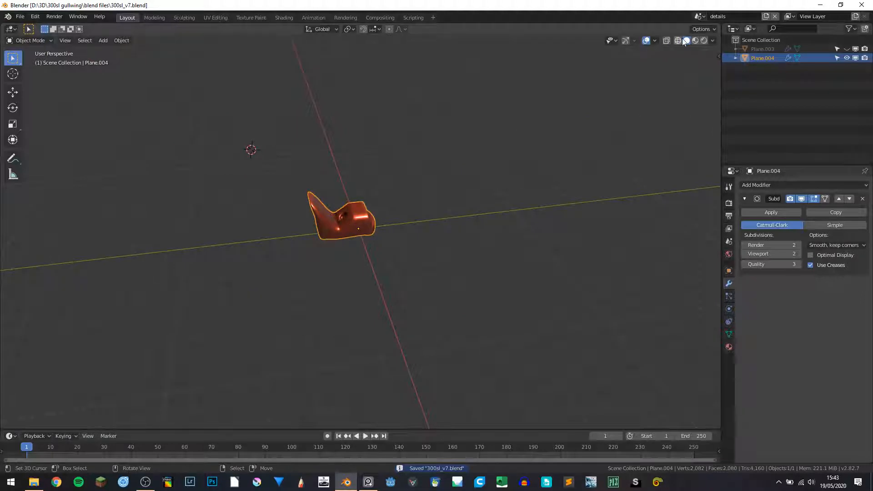
left_click(647, 41)
middle_click_drag(389, 192, 300, 222)
scroll(339, 208, "up", 4)
scroll(330, 208, "down", 6)
scroll(400, 221, "up", 5)
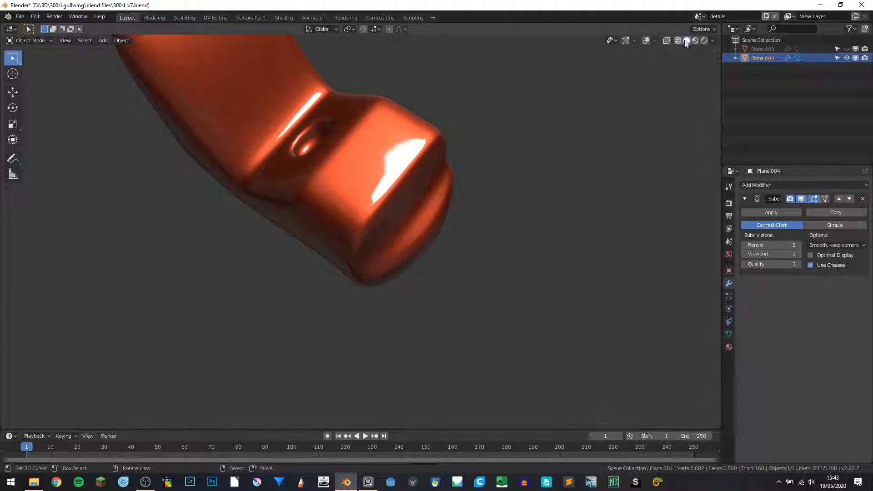
left_click(647, 40)
middle_click_drag(501, 188, 427, 216)
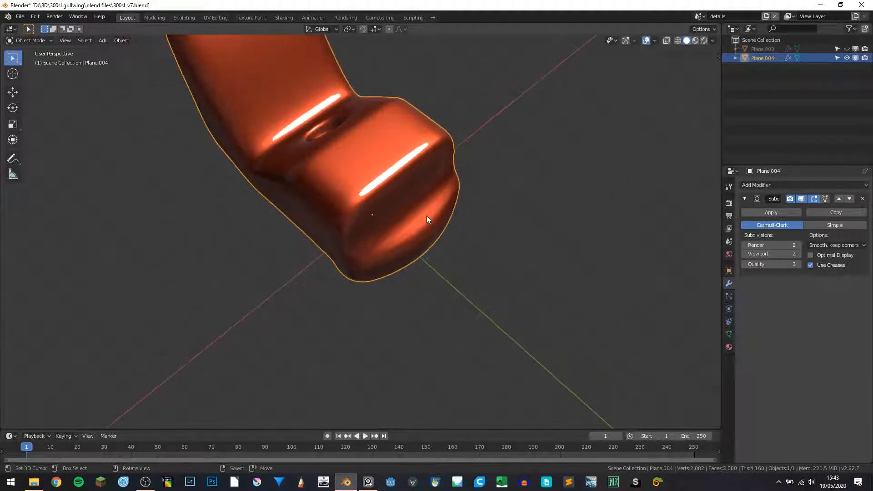
Delete the face loop around the low end's lip and the detached front piece left over from it.
key("Tab")
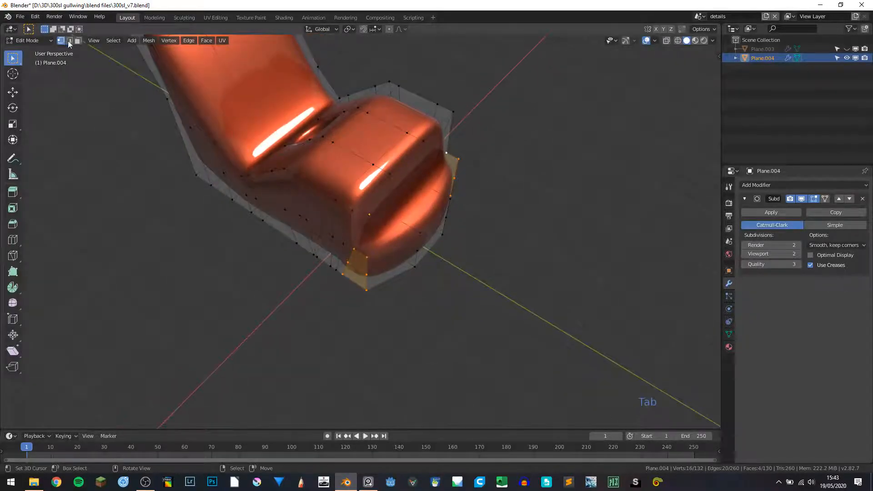
key("3")
left_click(361, 253, "alt")
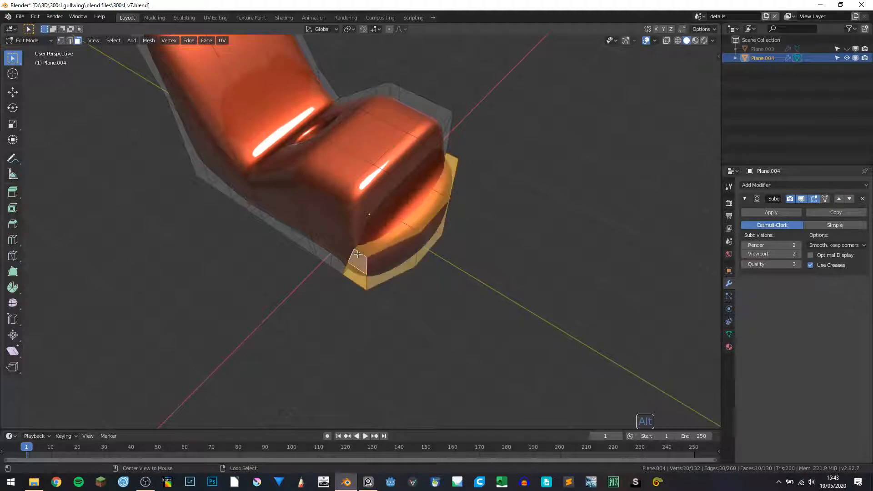
key("Delete")
left_click(358, 254)
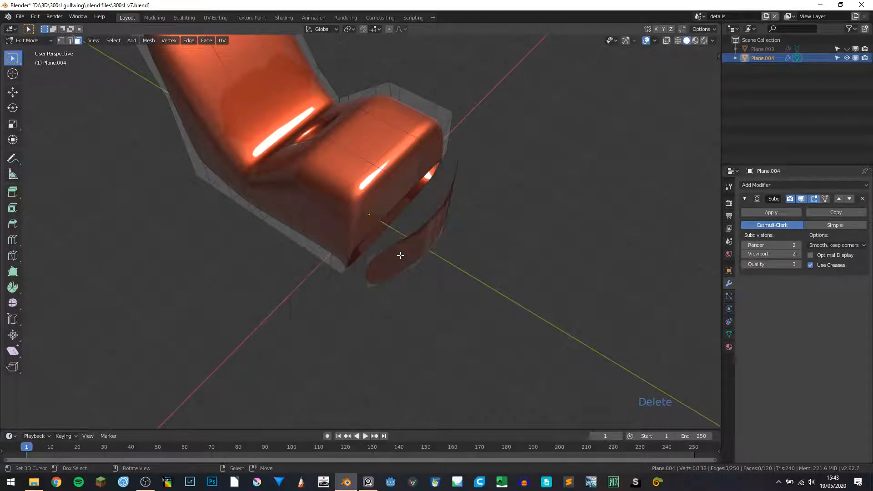
key("l")
key("Delete")
left_click(399, 254)
Connect the two side vertices across the lower part of the open end with an edge and divide it with two cuts.
middle_click_drag(398, 254, 356, 180)
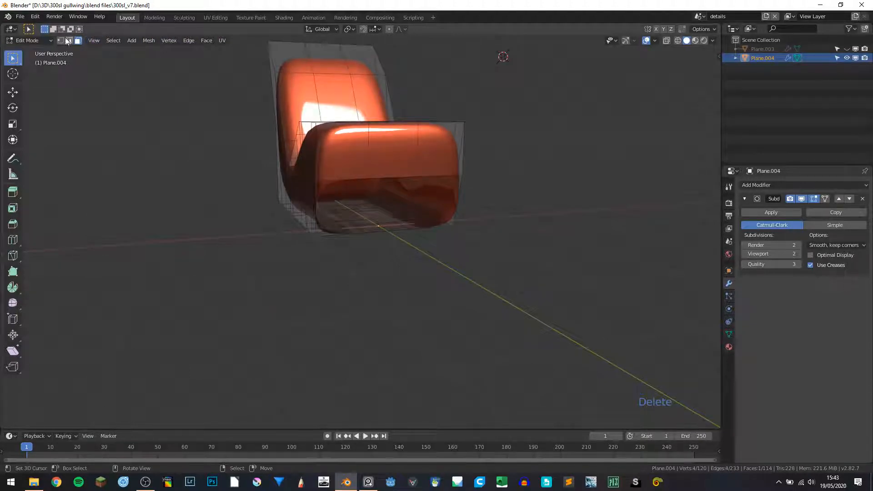
middle_click_drag(365, 144, 411, 208)
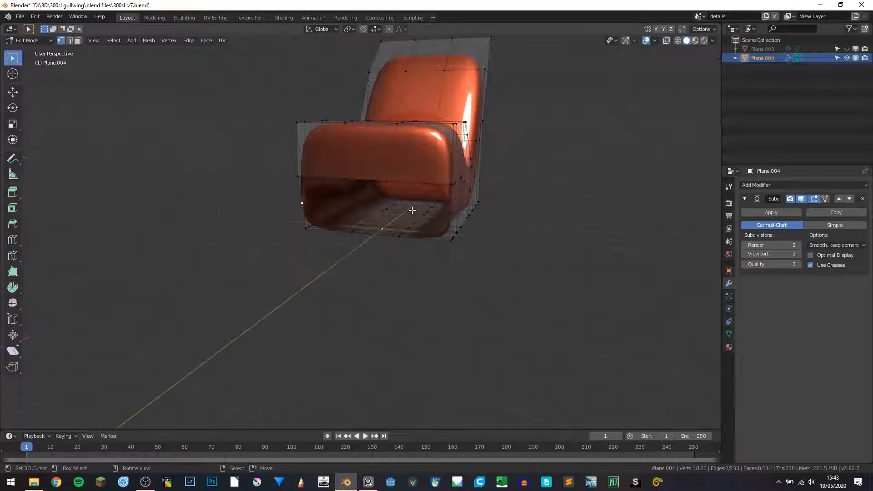
left_click(450, 212, "shift")
key("ctrl+r")
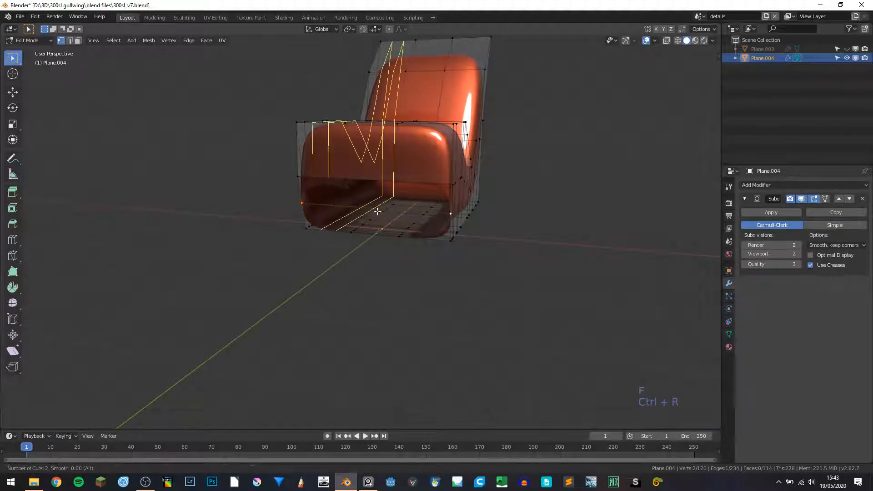
left_click(376, 205)
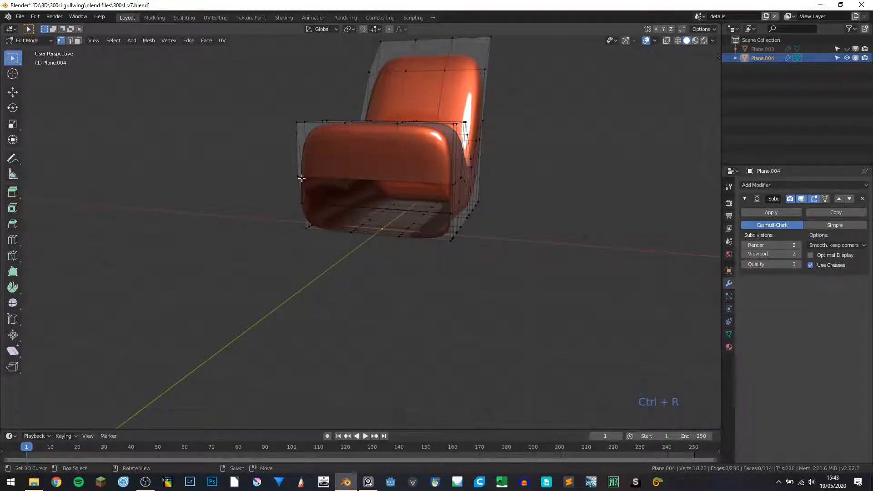
Fill the open end with six faces in two rows of three.
key("f")
key("f")
key("f")
key("f")
key("f")
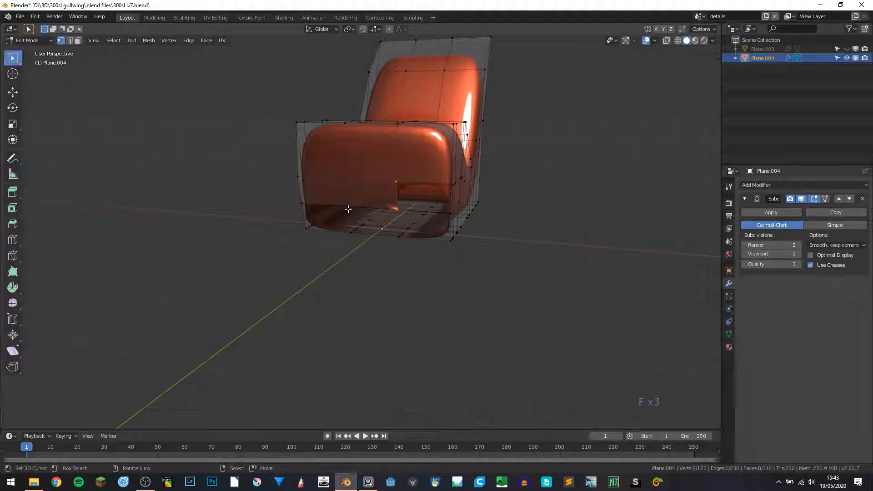
key("f")
key("f")
key("f")
key("f")
key("f")
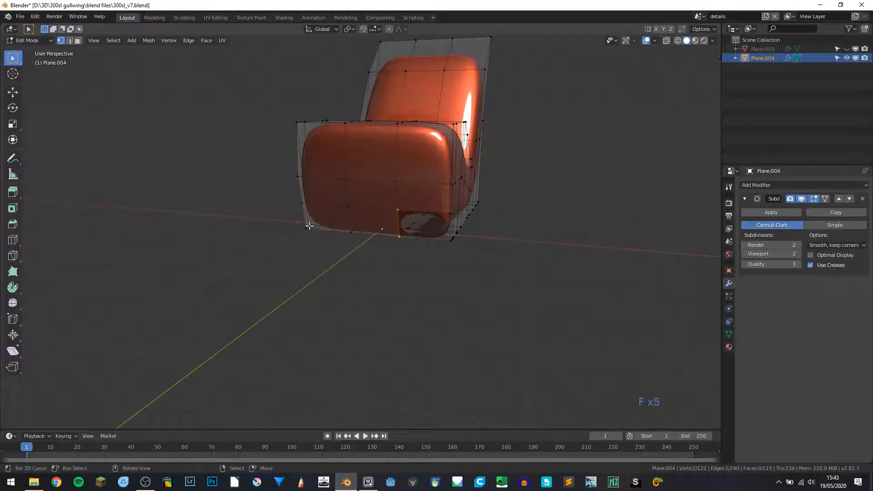
Select the corner vertex columns on both sides of the low end's front and move them about 0.06 m inward along Y.
middle_click_drag(306, 230, 351, 195)
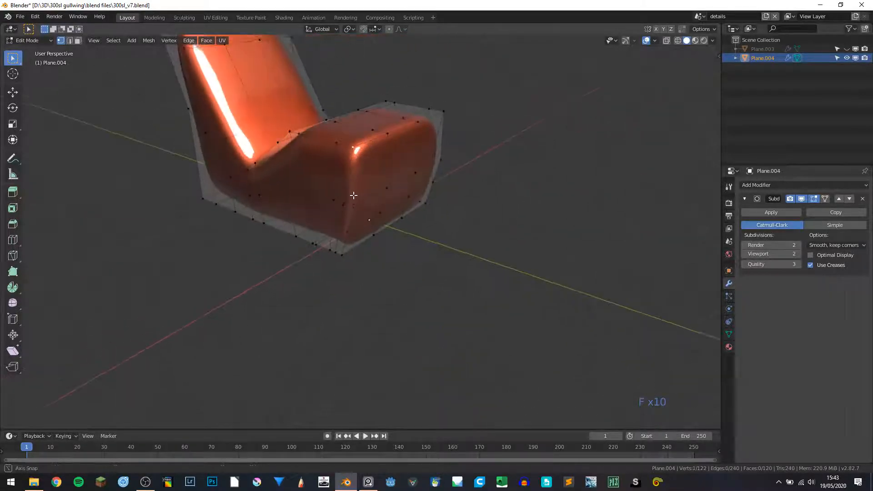
left_click(343, 250, "ctrl")
mouse_move(343, 250)
middle_mouse_down()
mouse_move(360, 227)
mouse_move(351, 250)
middle_mouse_up()
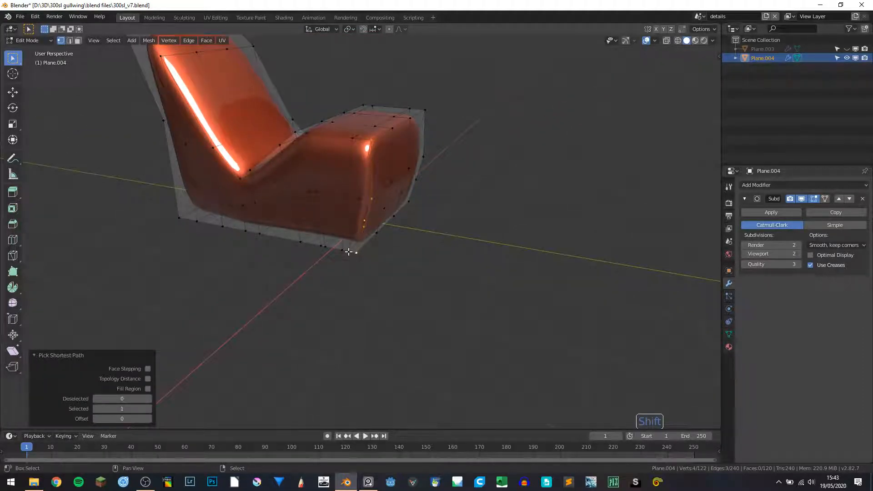
scroll(400, 209, "up", 8)
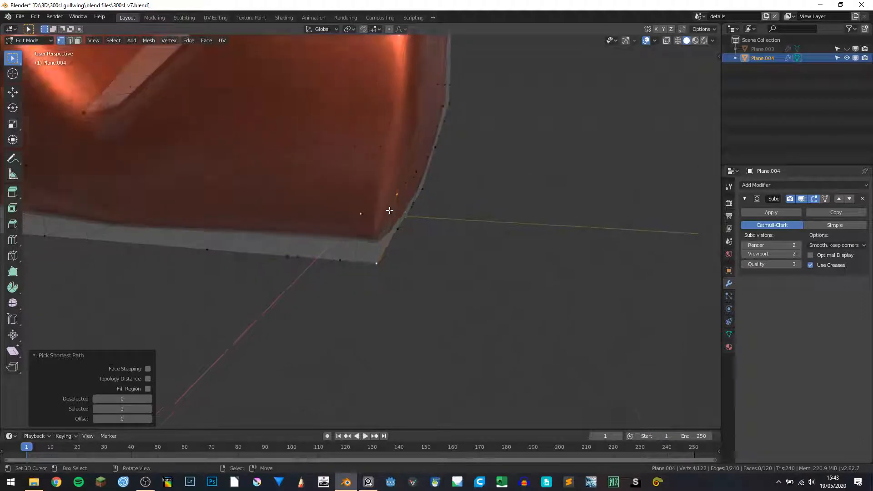
scroll(389, 210, "down", 6)
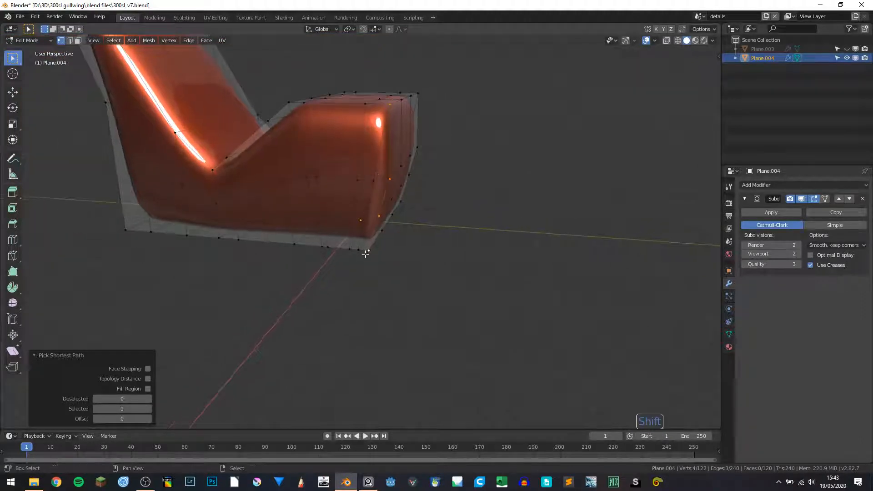
left_click(365, 253, "shift")
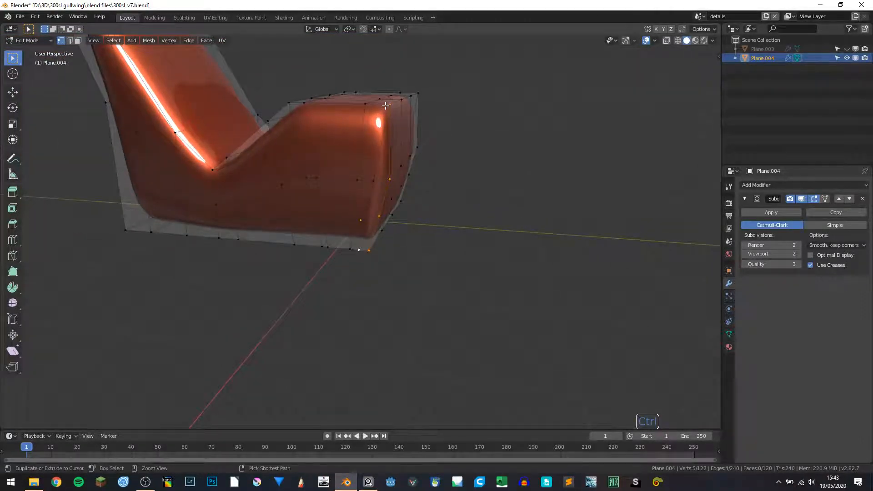
left_click(386, 105, "ctrl")
middle_click_drag(386, 105, 319, 143)
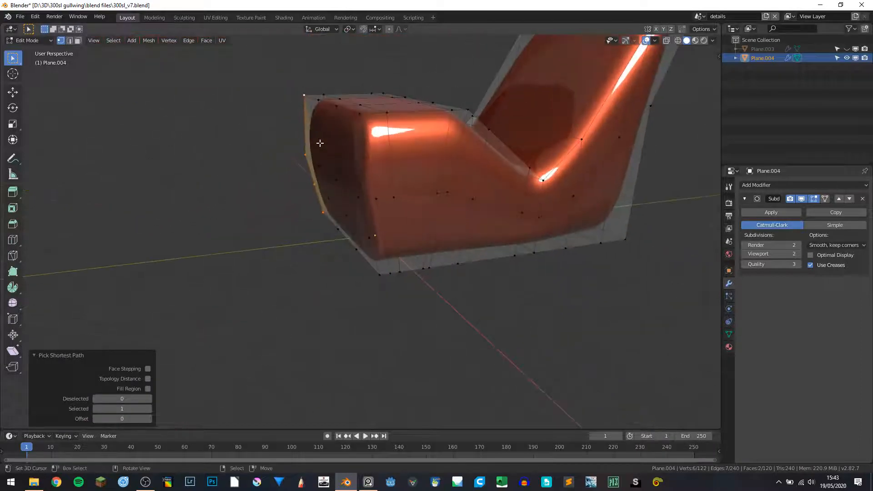
left_click(360, 113, "shift")
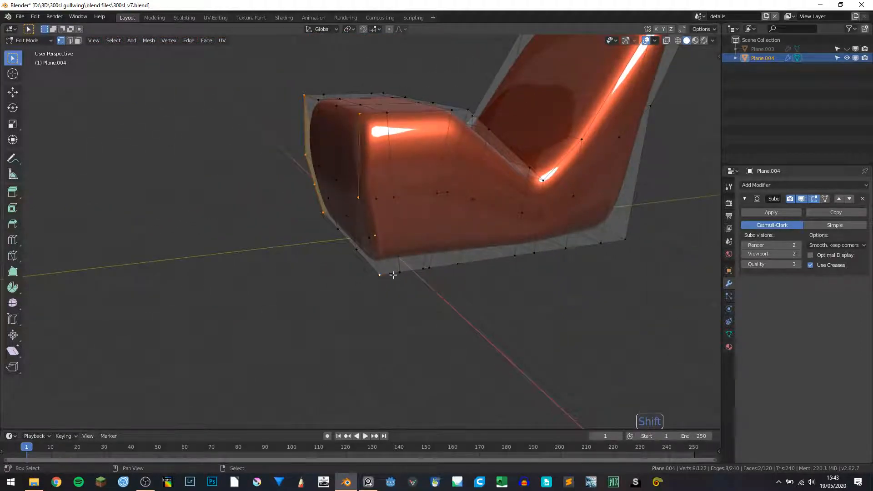
left_click(374, 218, "ctrl")
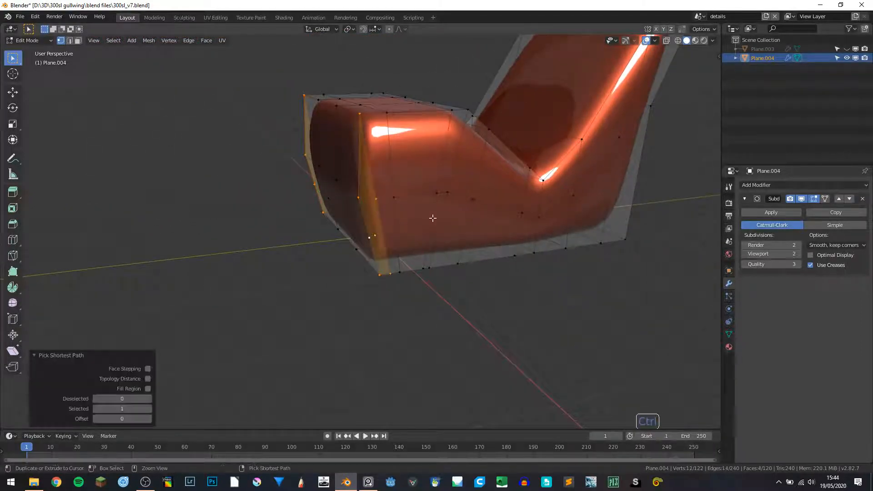
middle_click_drag(433, 218, 430, 217)
key("KP_7")
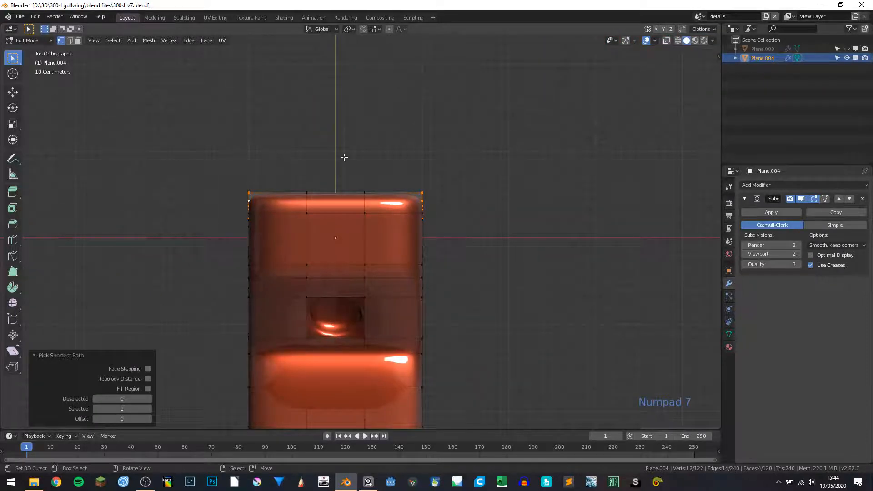
middle_click_drag(344, 157, 347, 109)
key("g")
left_click(373, 126)
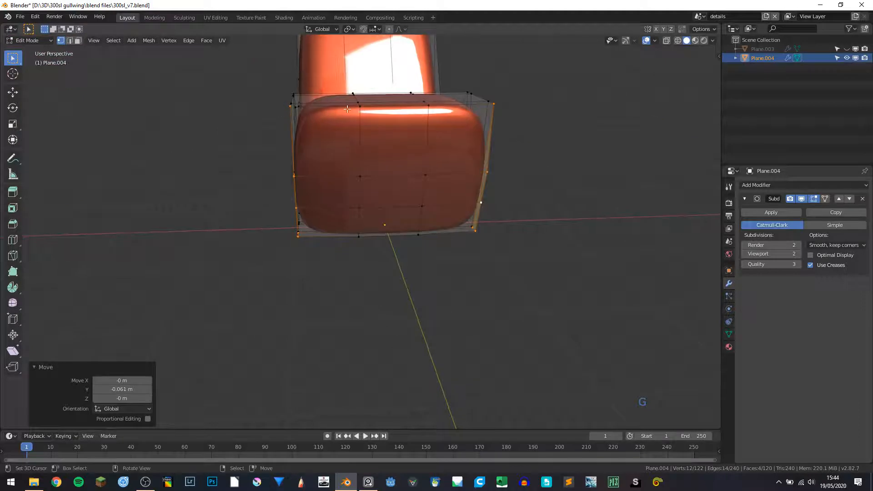
Select the middle column of faces on the low end's front and move it about 0.25 m outward along Y.
left_click(78, 40)
left_click(371, 132)
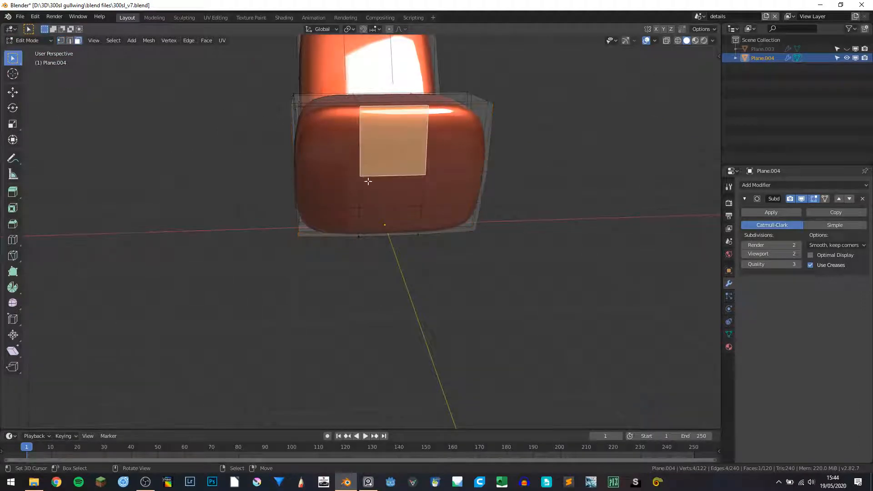
left_click(375, 202, "ctrl")
left_click(381, 229, "ctrl")
key("KP_7")
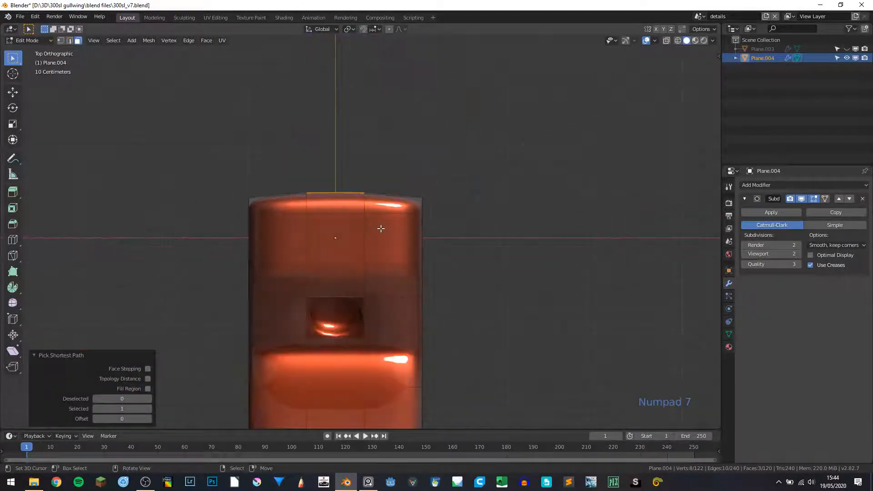
key("g")
left_click(376, 205)
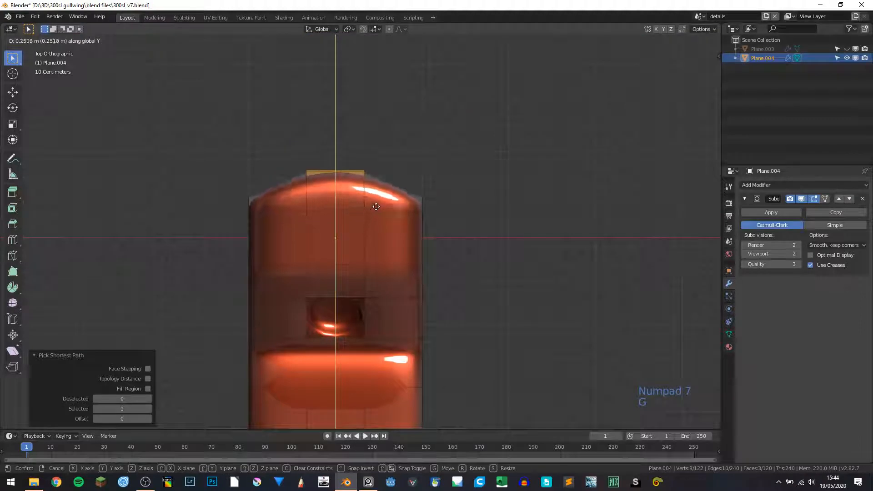
Leave mesh editing, save the file, and hide the latch part.
key("Tab")
scroll(396, 212, "down", 4)
middle_click_drag(396, 216, 353, 152)
scroll(353, 152, "up", 3)
key("ctrl+s")
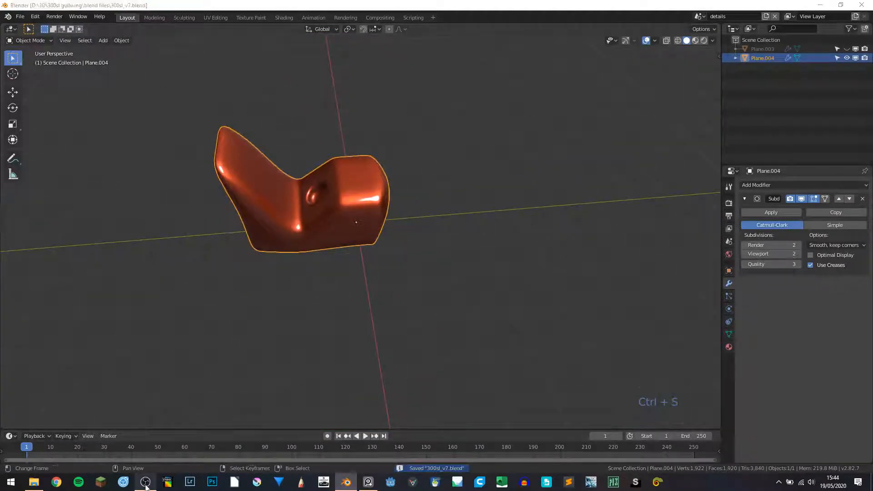
middle_click_drag(296, 191, 321, 190)
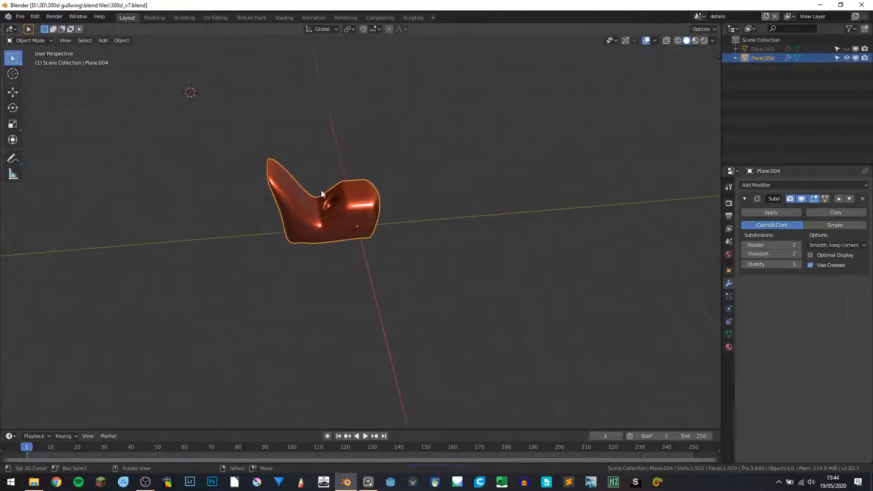
key("h")
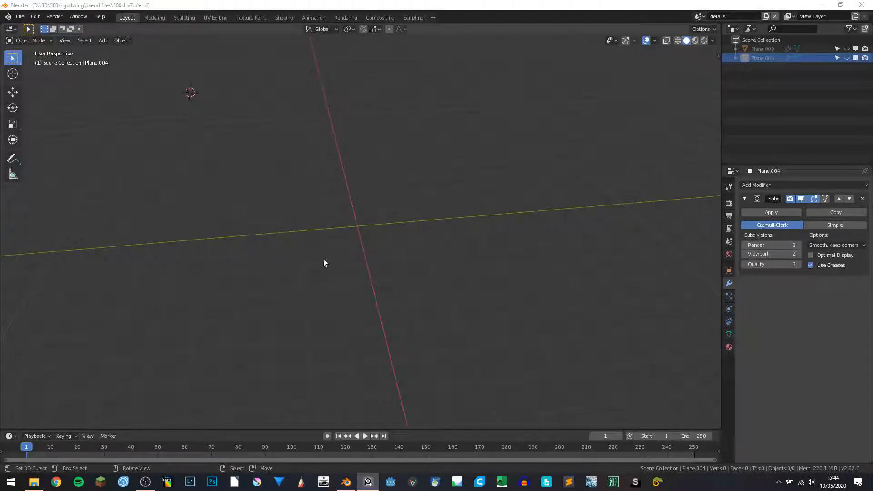
middle_click_drag(324, 259, 381, 282)
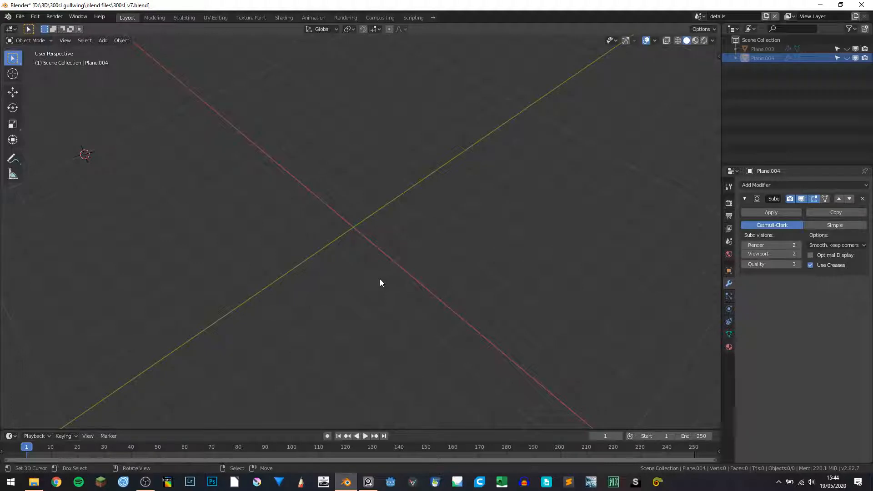
middle_click_drag(345, 279, 398, 271)
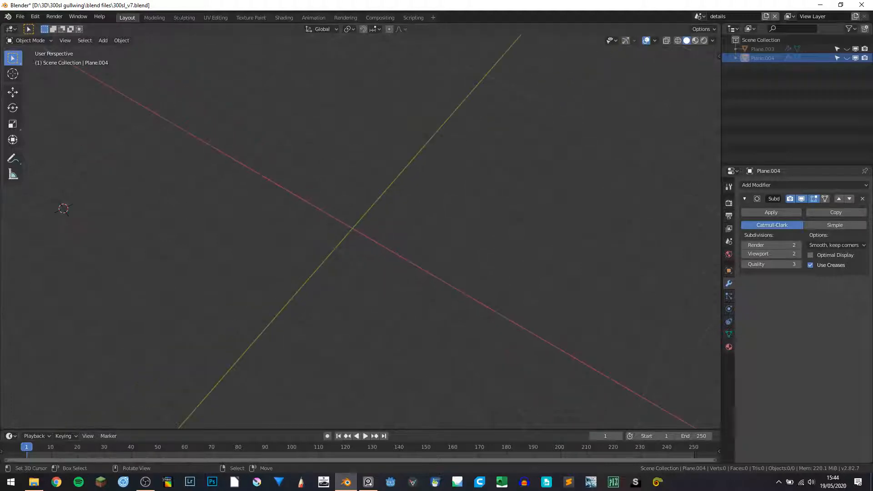
key("super+d")
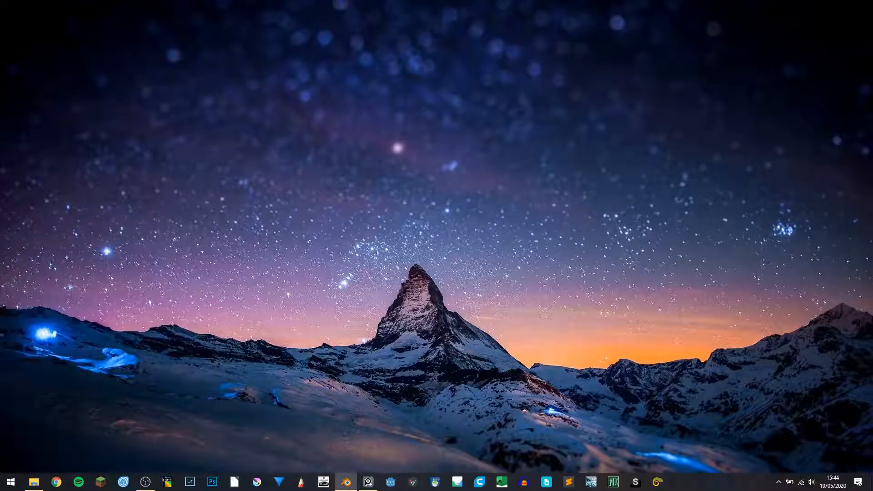
key("super+d")
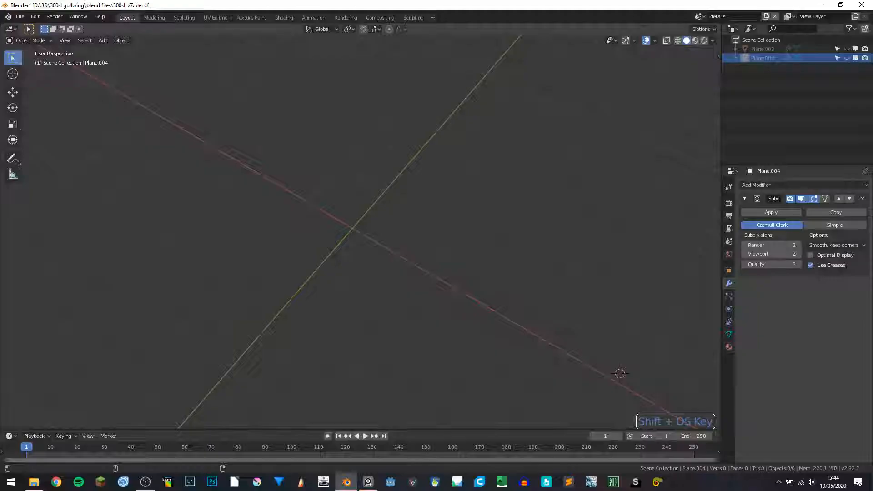
Switch to the reference image board and examine the 300 SL photos, zooming in on the door handle in the side views.
left_click(369, 482)
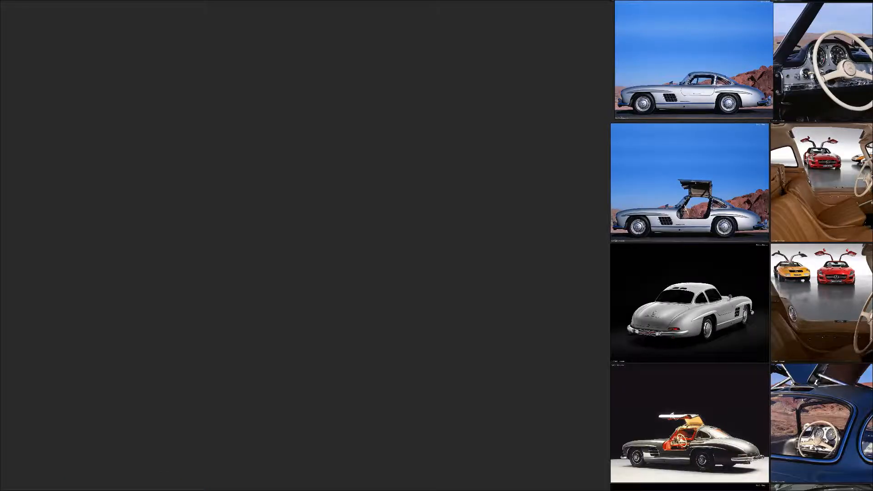
scroll(440, 220, "down", 3)
double_click(440, 220)
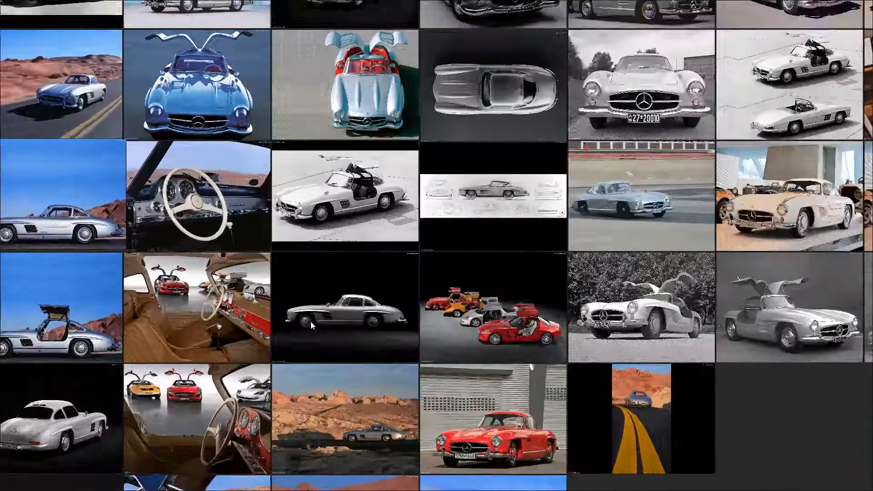
scroll(397, 288, "up", 5)
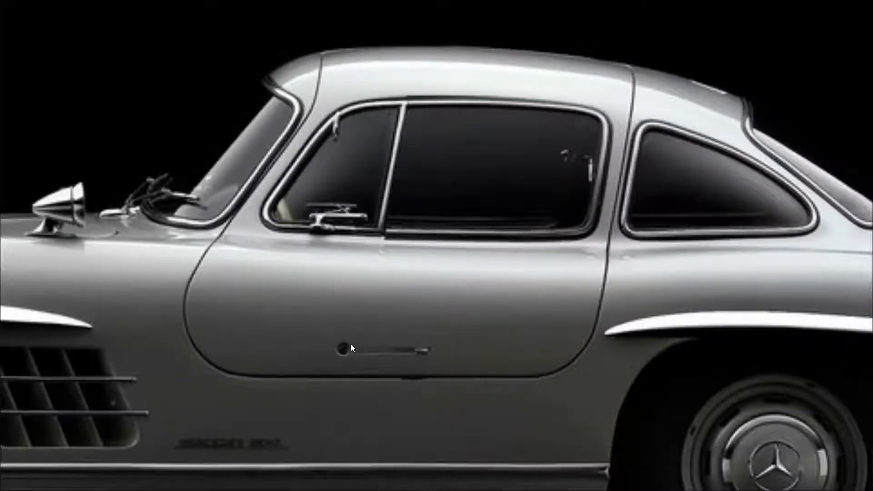
scroll(383, 343, "down", 8)
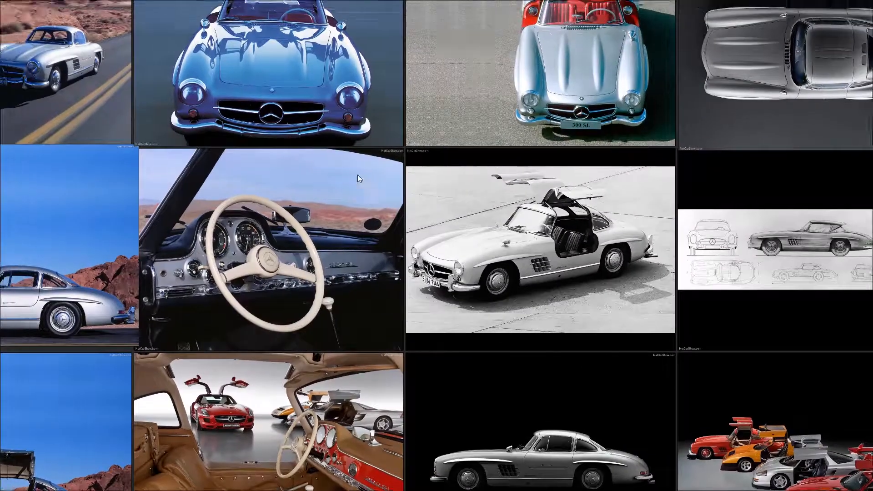
middle_click_drag(358, 178, 455, 264)
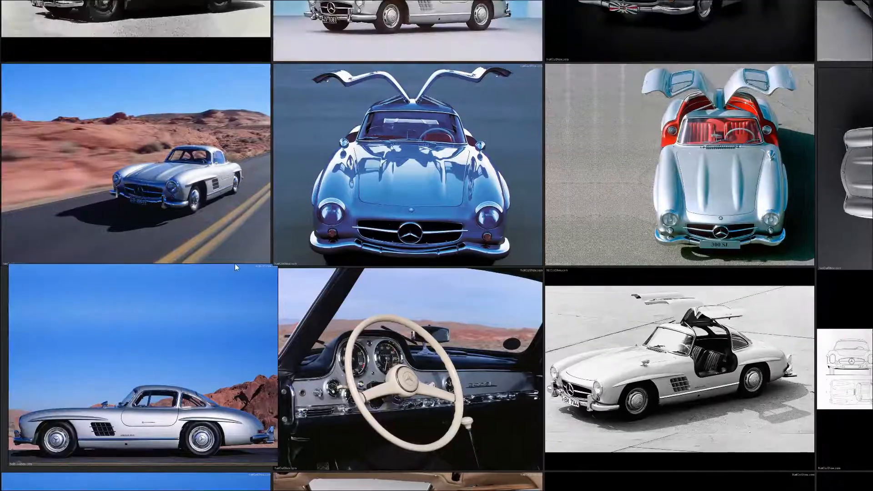
scroll(242, 291, "up", 5)
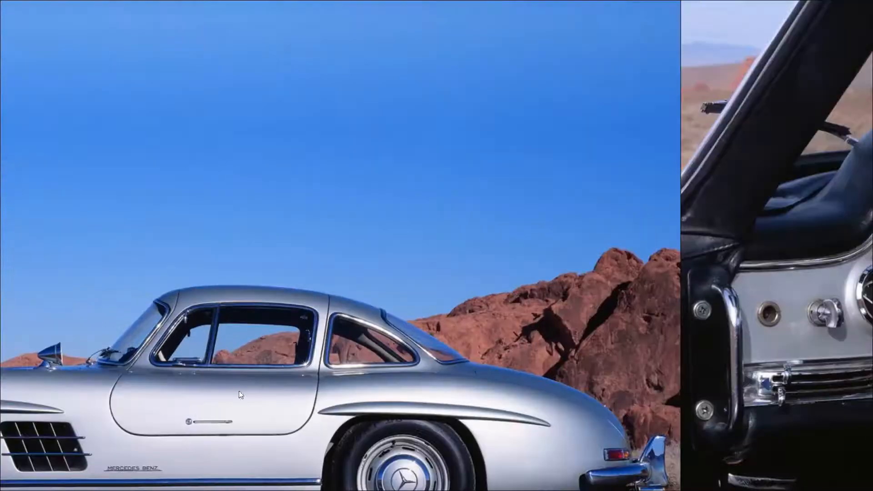
scroll(206, 426, "down", 5)
middle_click_drag(206, 426, 419, 132)
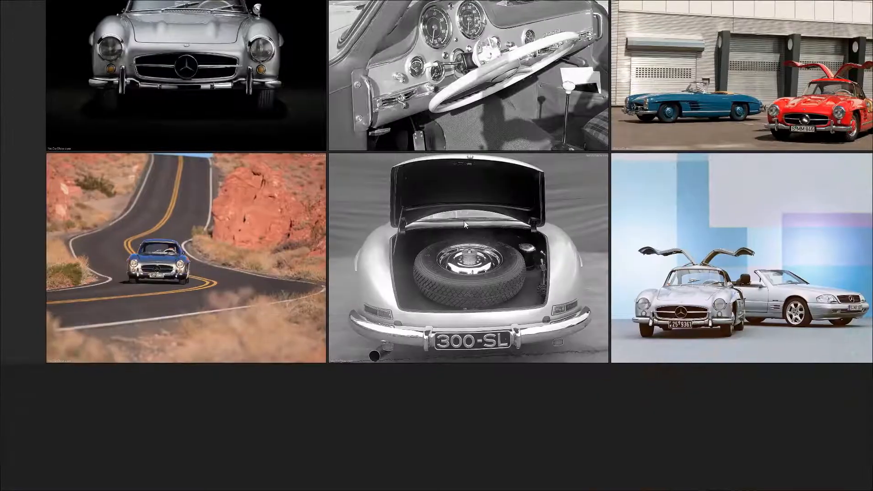
middle_click_drag(588, 175, 429, 237)
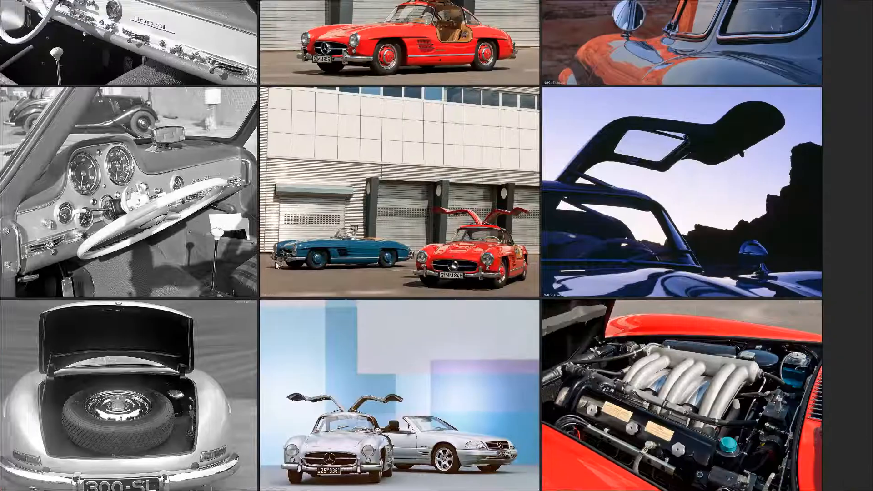
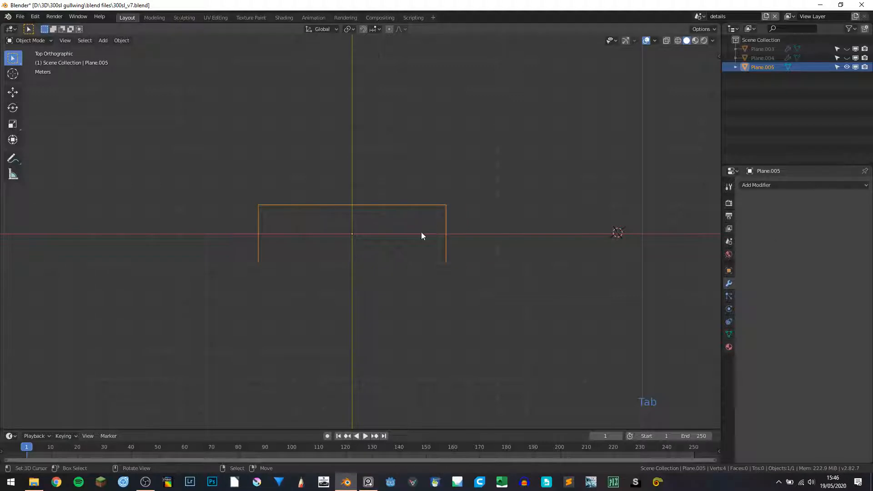
key("alt+m")
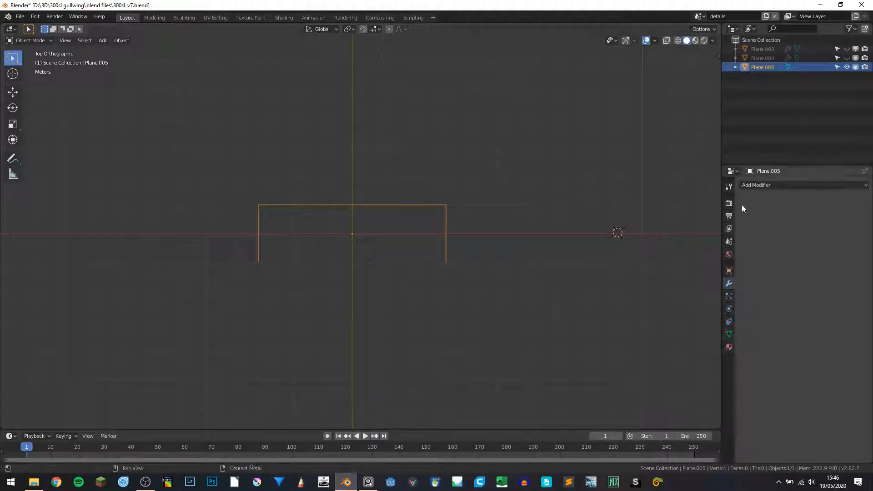
key("ctrl+F2")
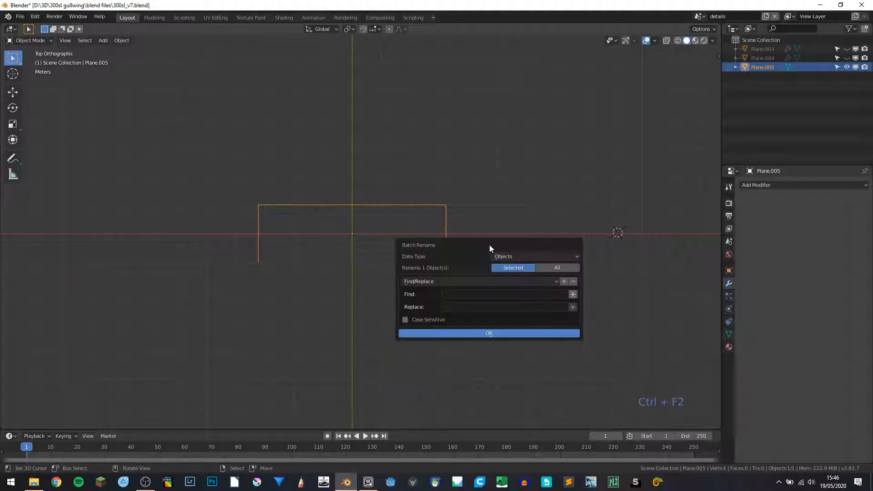
key("Escape")
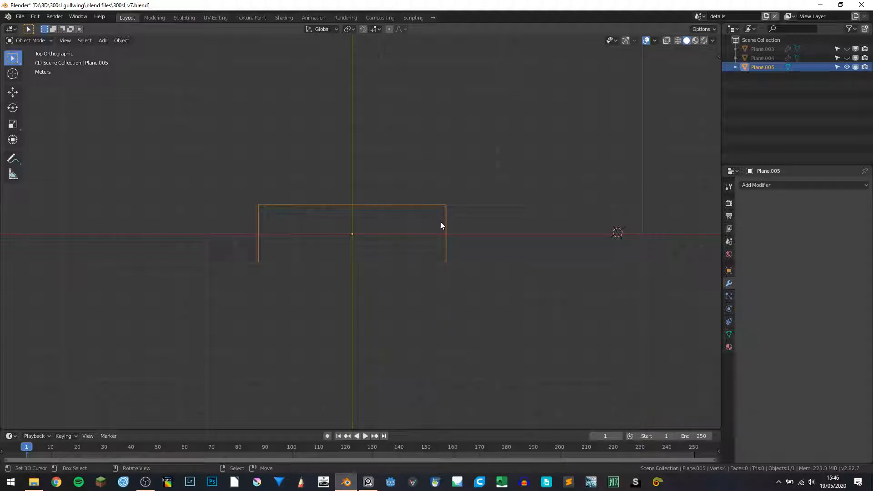
key("ctrl+F2")
key("Escape")
Add a level 2 subdivision modifier to the U-shaped outline and divide its long edge with two cuts.
key("ctrl+2")
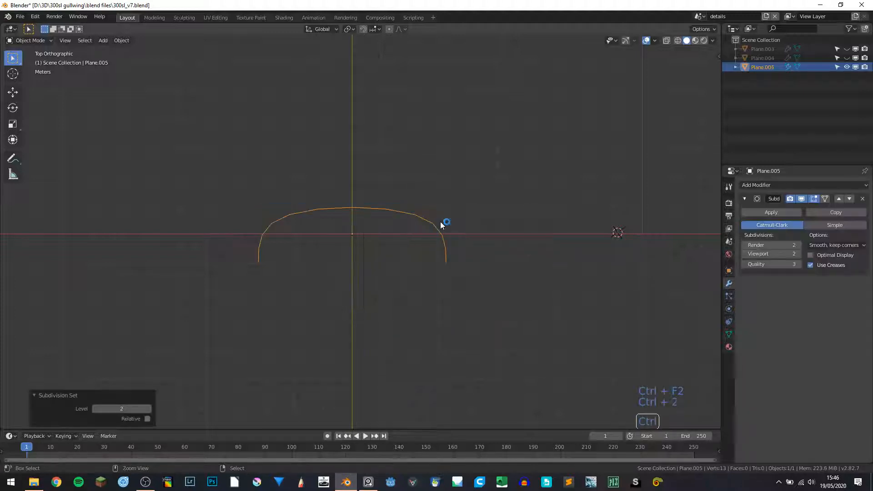
key("Tab")
key("a")
key("a")
key("a")
key("ctrl+r")
left_click(346, 200)
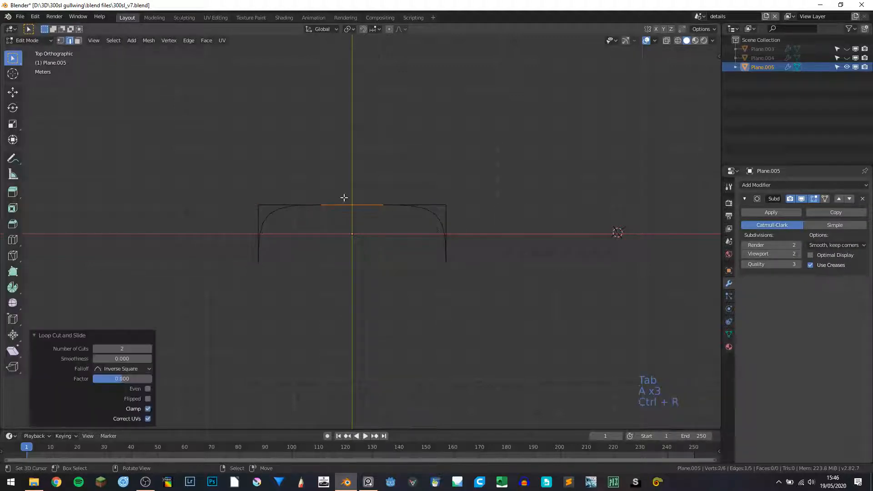
Scale the two new cuts on the long edge apart along X, close to the outline's corners.
key("s")
key("x")
left_click(511, 215)
Add one cut at the middle of each short leg of the U-shaped outline.
key("ctrl+r")
left_click(266, 232)
key("ctrl+r")
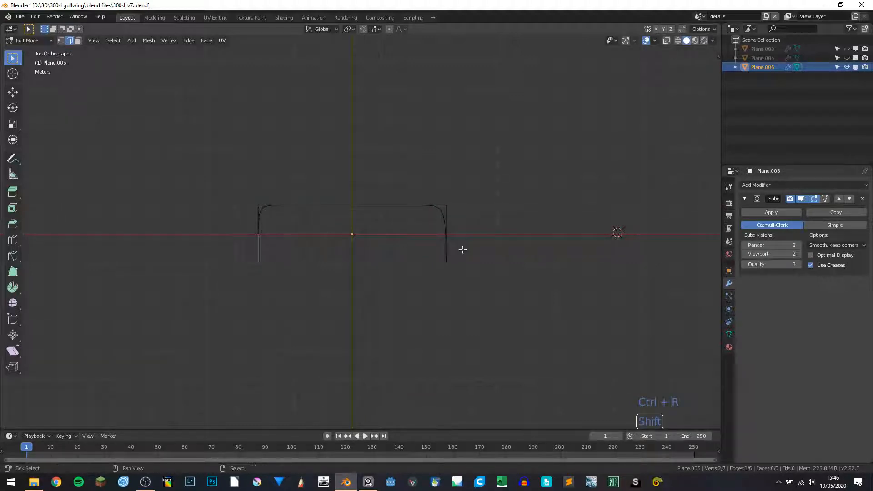
Slide the two new leg vertices toward the outline's corners by a factor of 0.5 and leave mesh editing.
key("1")
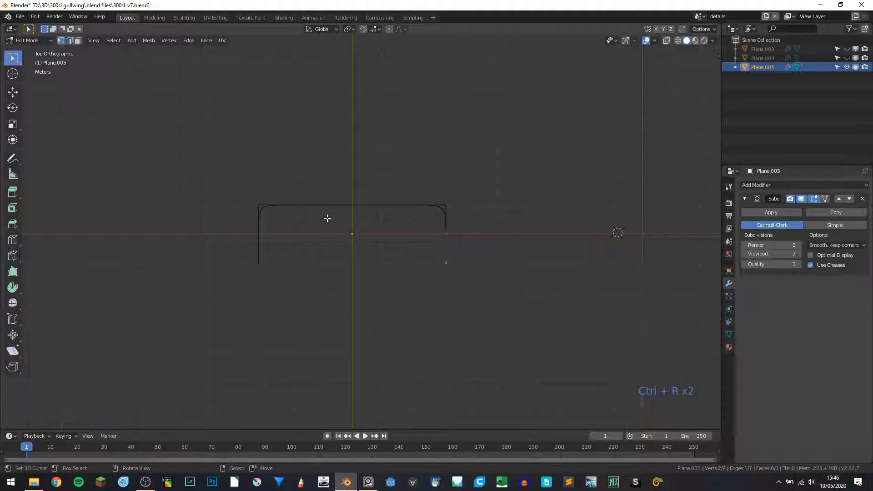
left_click(446, 234)
key("g")
key("g")
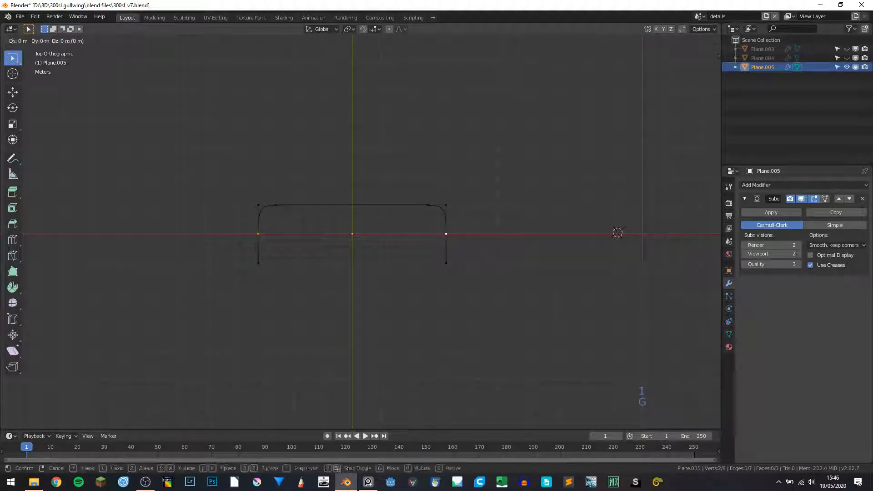
left_click(509, 116)
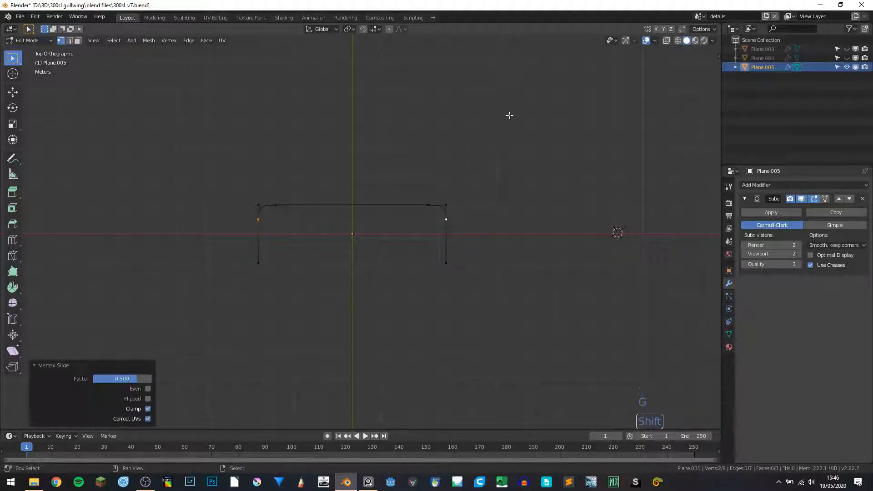
key("Tab")
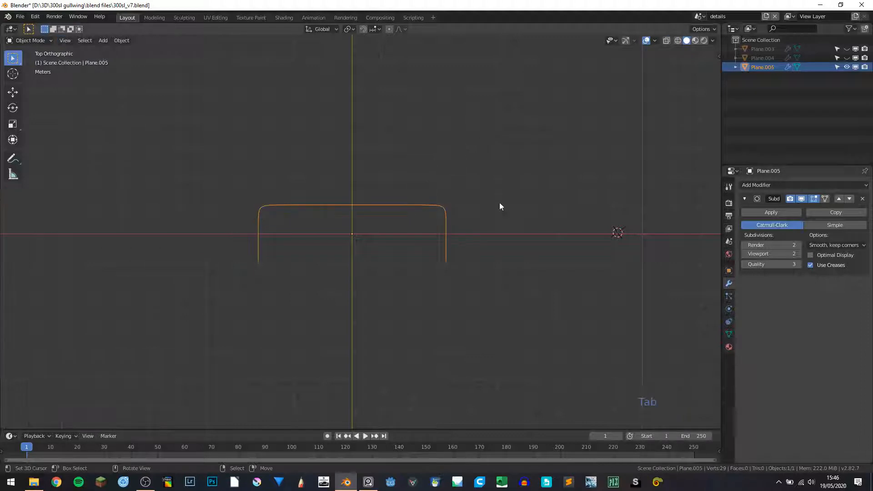
Remove the subdivision modifier from the U-shaped outline and convert the mesh to a curve.
left_click(863, 199)
key("space")
type("CONVER")
key("Return")
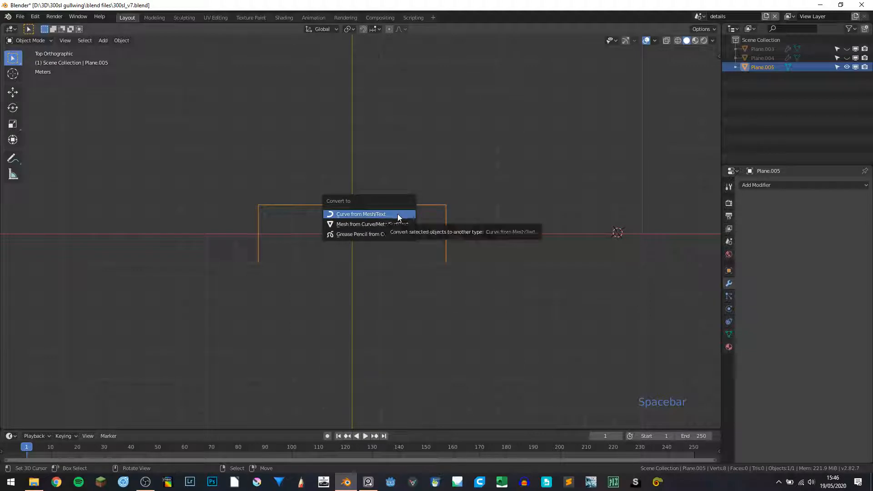
left_click(398, 215)
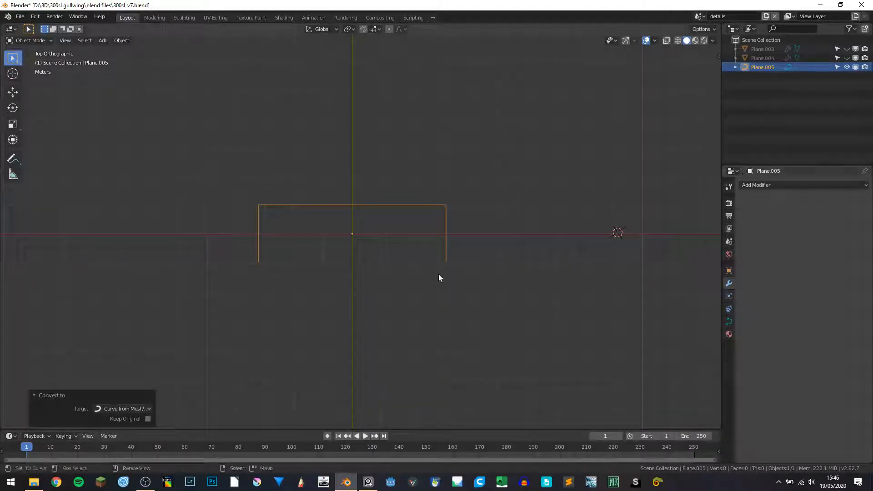
Add a level 2 subdivision modifier to the U-shaped curve and shade it smooth.
key("ctrl")
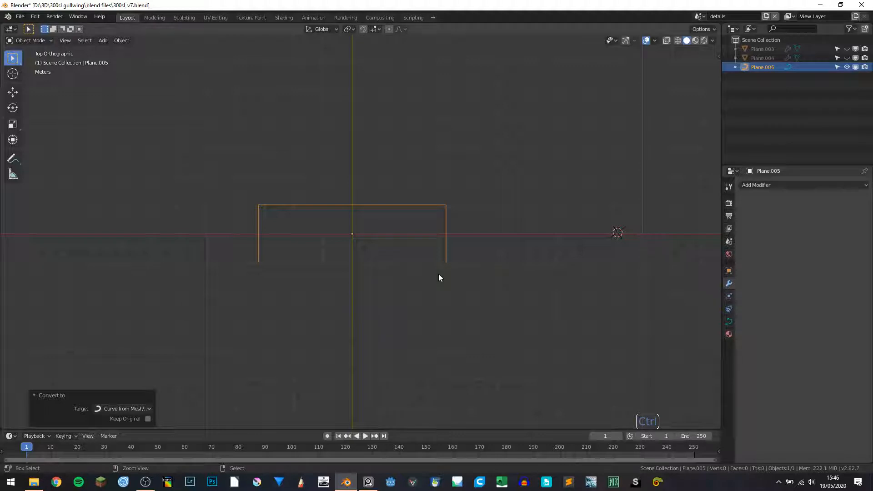
key("ctrl+2")
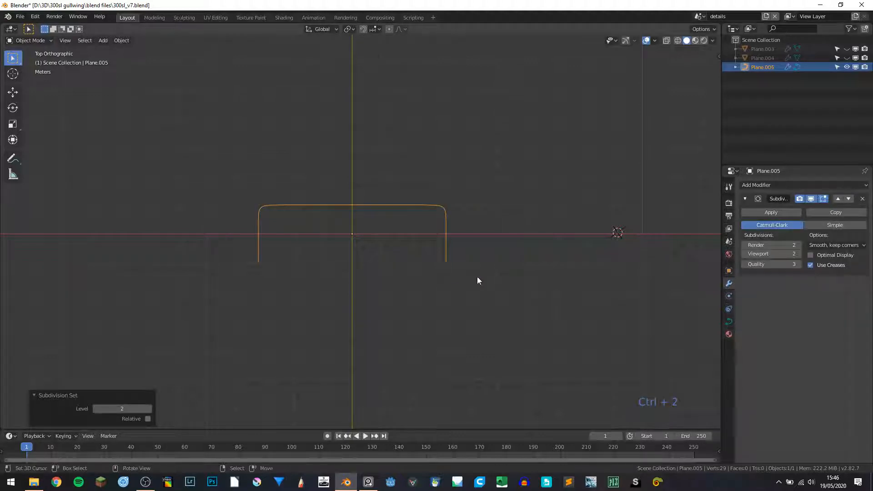
left_click(730, 322)
key("w")
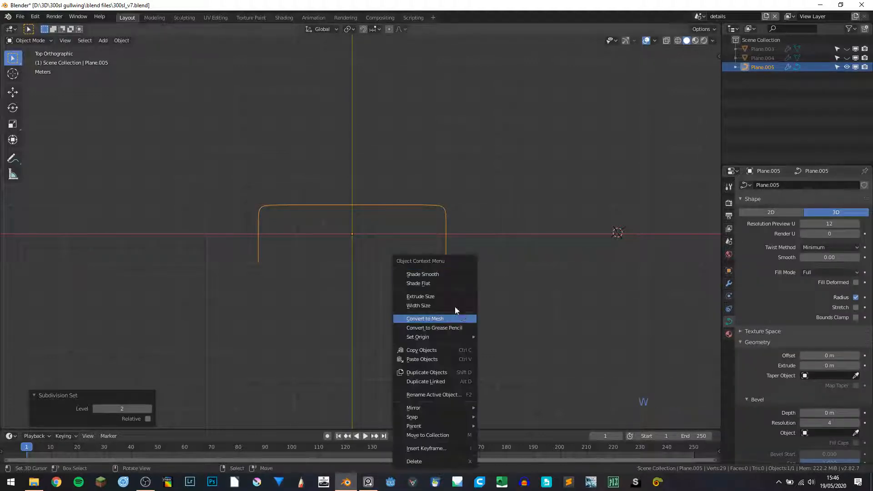
left_click(441, 276)
Bevel the U-shaped curve with resolution 12 and depth 0.2 m, deselect it, and save the file.
left_click(826, 422)
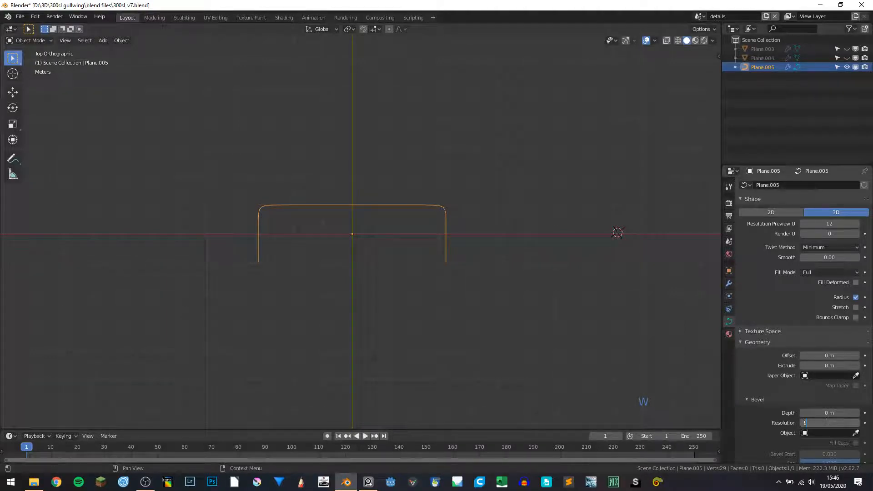
type("12")
key("Return")
left_click_drag(821, 412, 849, 413)
middle_click_drag(532, 337, 272, 241)
key("a")
key("a")
key("a")
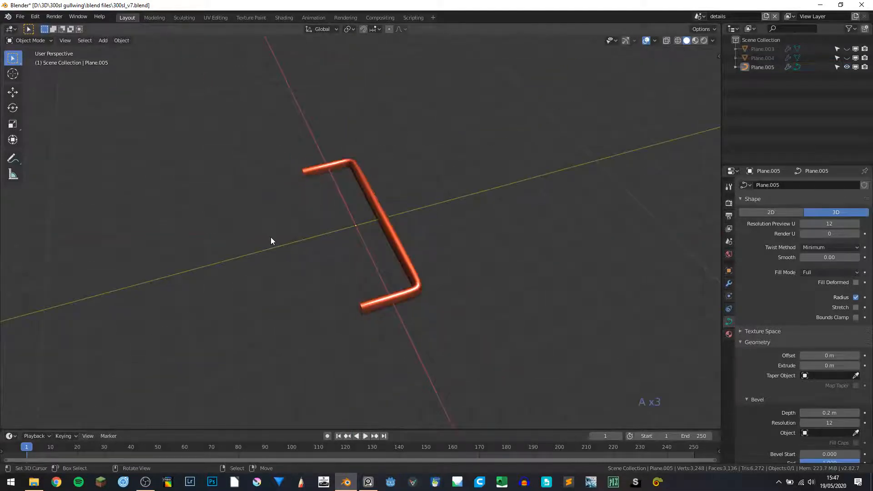
key("ctrl+s")
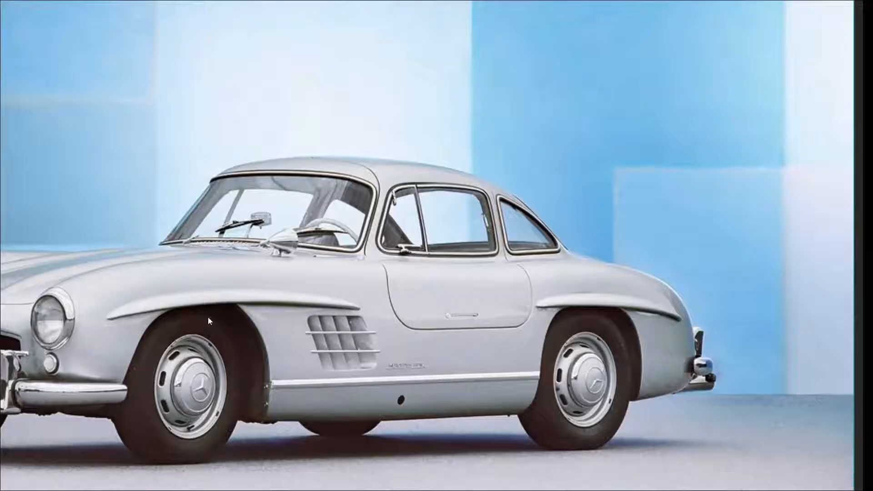
Examine the silver 300 SL photo on the reference board, from the side details to the headlights, grille and bumper.
scroll(298, 220, "down", 2)
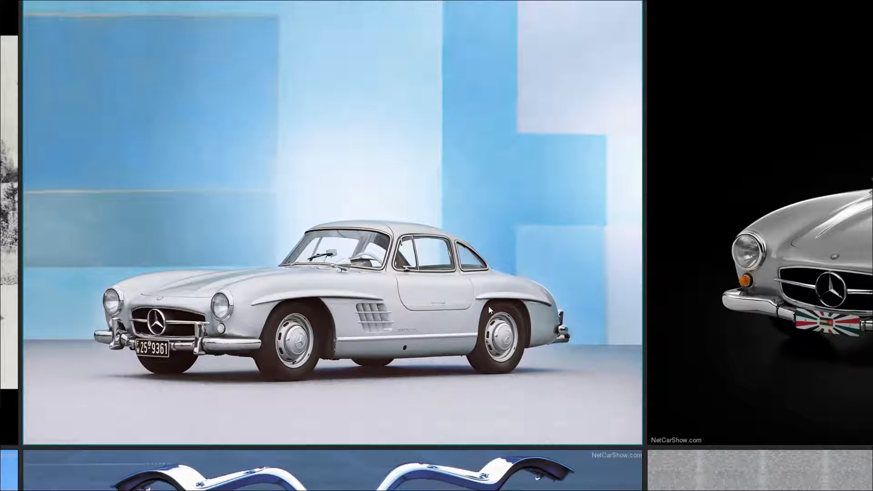
scroll(381, 337, "up", 5)
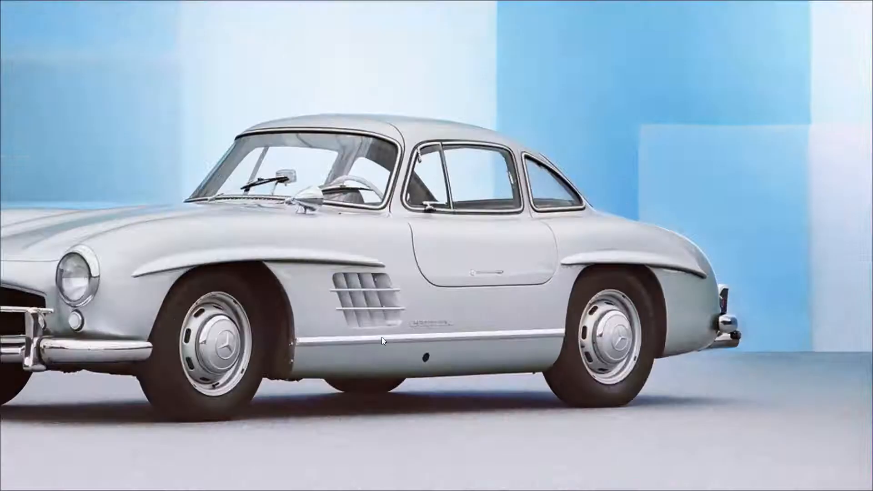
scroll(362, 304, "down", 3)
middle_click_drag(248, 290, 389, 313)
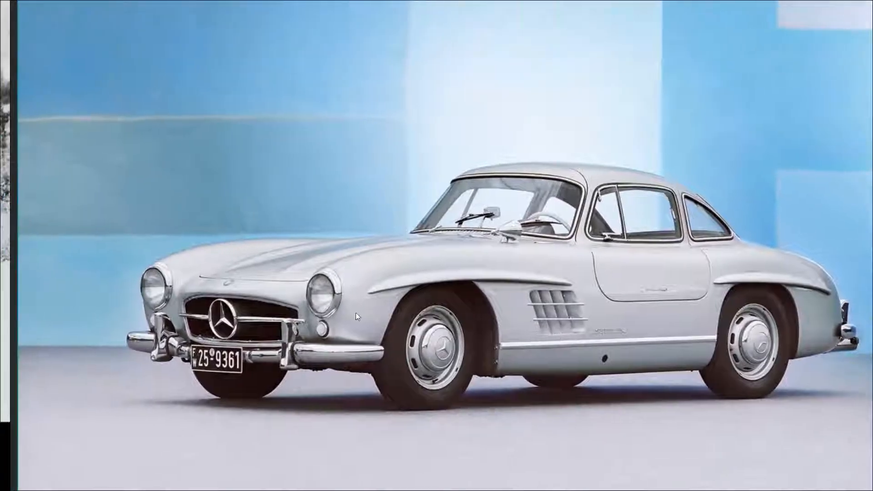
scroll(235, 314, "up", 5)
scroll(481, 373, "down", 2)
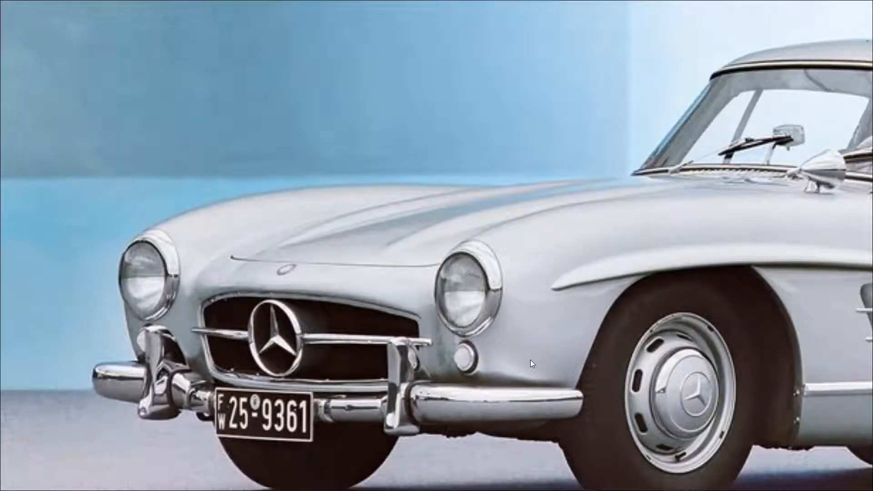
Switch back to Blender and hide the U-shaped handle.
key("alt+Tab")
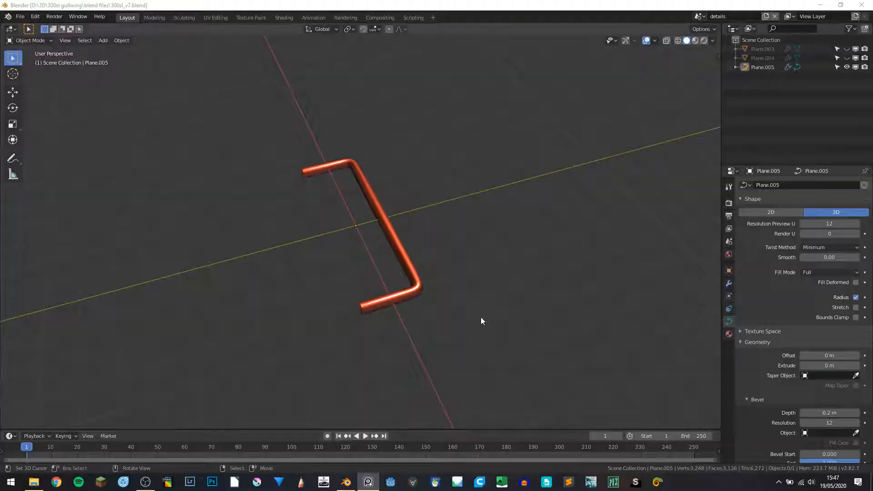
middle_click_drag(460, 312, 419, 275)
left_click(372, 261)
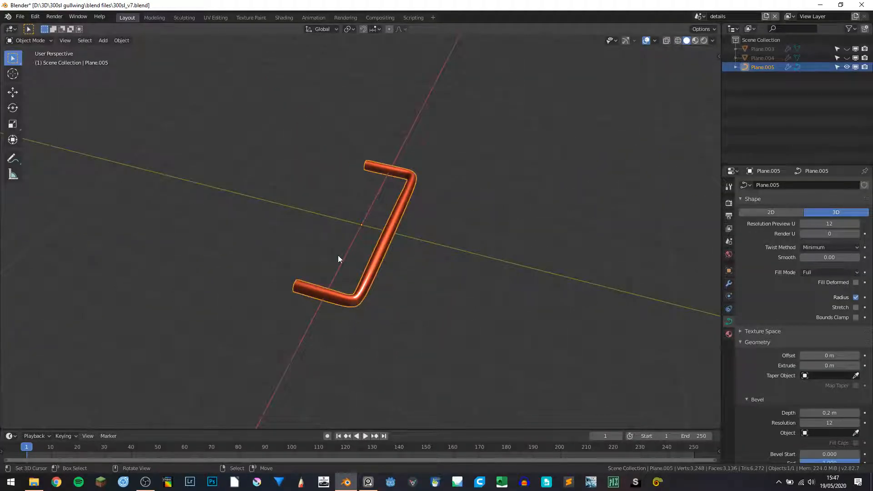
key("h")
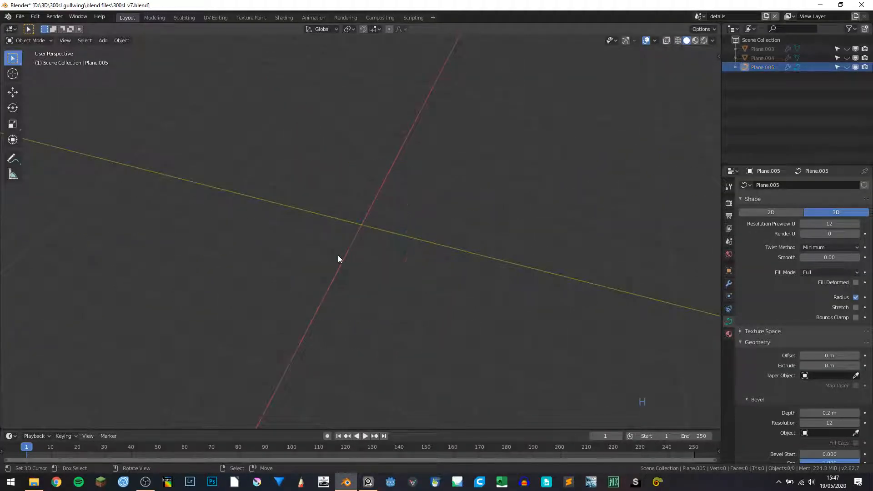
Add an 8-vertex mesh circle with a 0.01 m radius at the 3D cursor.
key("shift+a")
mouse_move(338, 259)
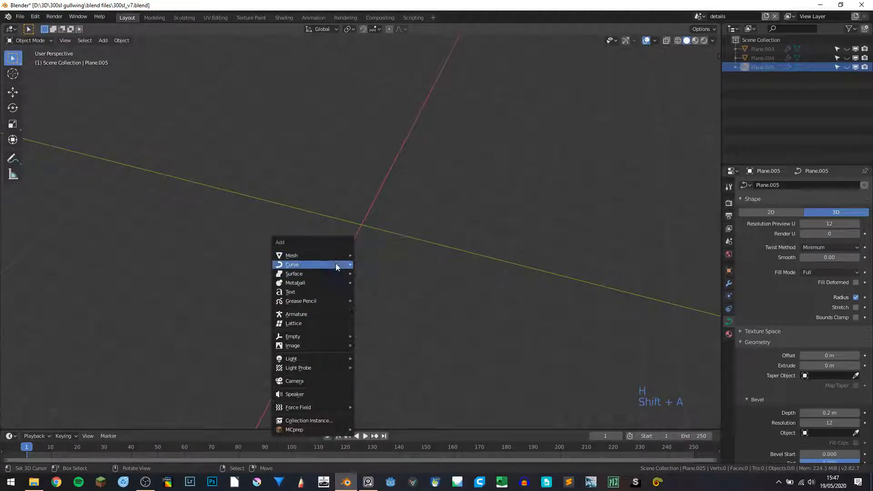
left_click(385, 273)
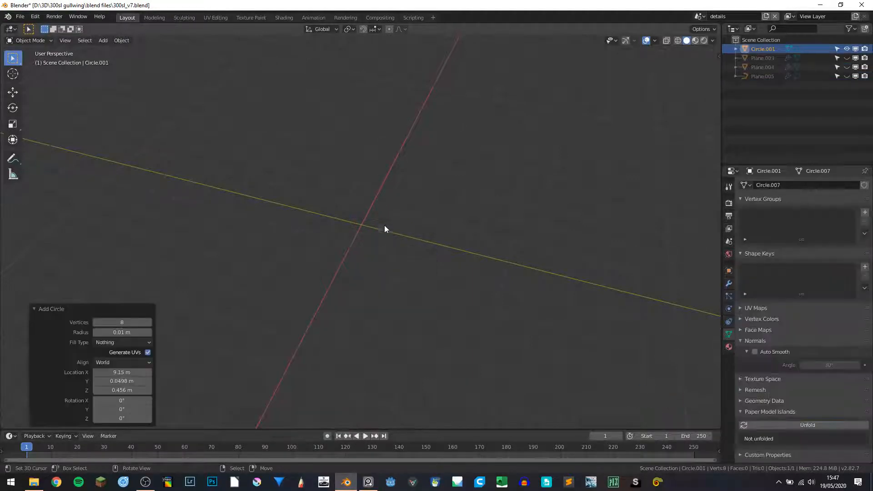
Reveal all hidden objects, and hide the latch, the U-shaped handle and the base plate one by one.
key("alt+h")
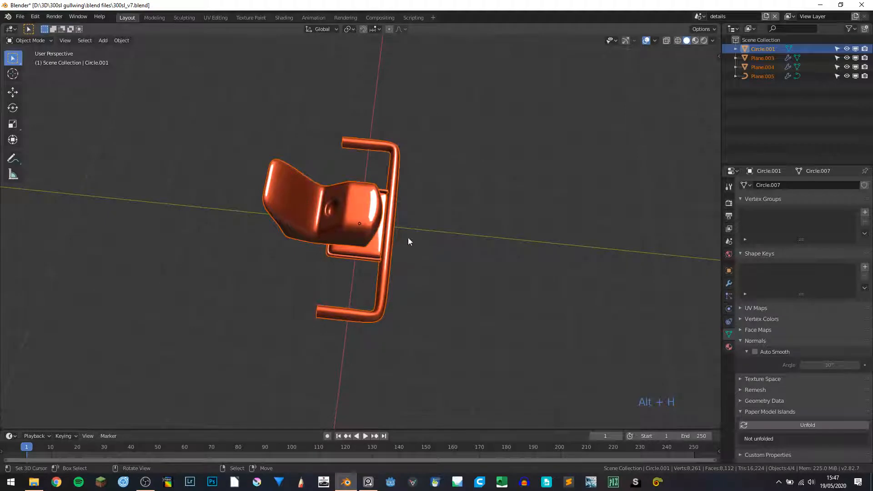
middle_click_drag(405, 239, 356, 204)
left_click(356, 210)
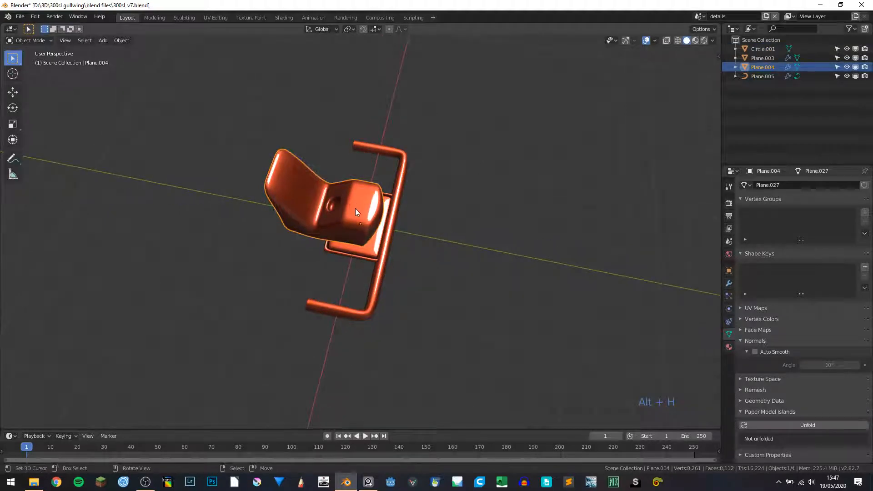
key("h")
left_click(386, 245)
key("h")
left_click(364, 247)
key("h")
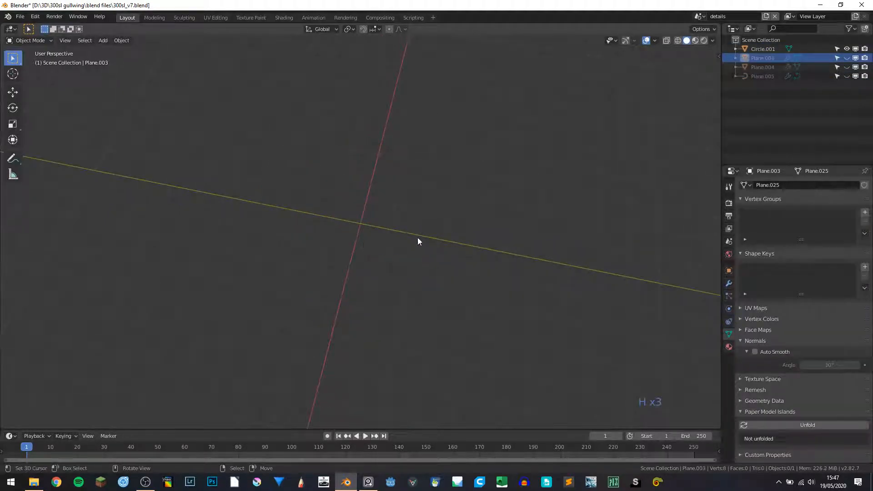
Select the small off-centre circle and delete it.
left_click(763, 49)
mouse_move(503, 210)
middle_mouse_down()
mouse_move(429, 278)
mouse_move(375, 273)
middle_mouse_up()
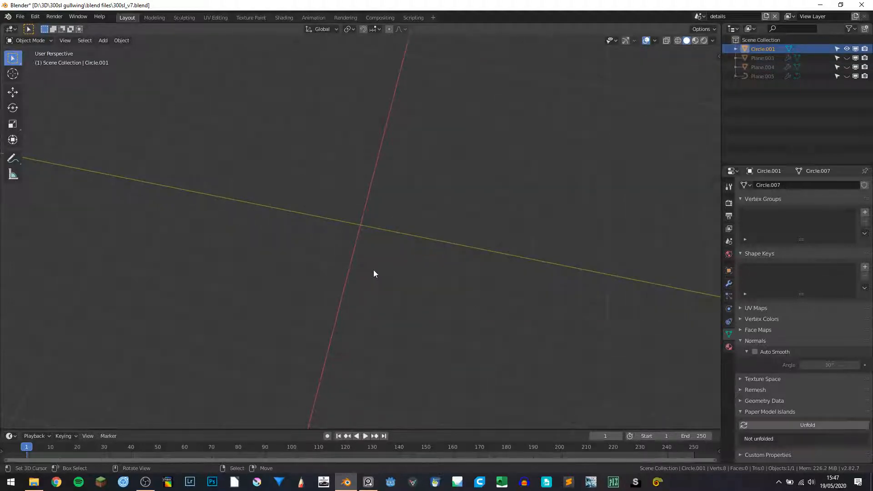
key("alt")
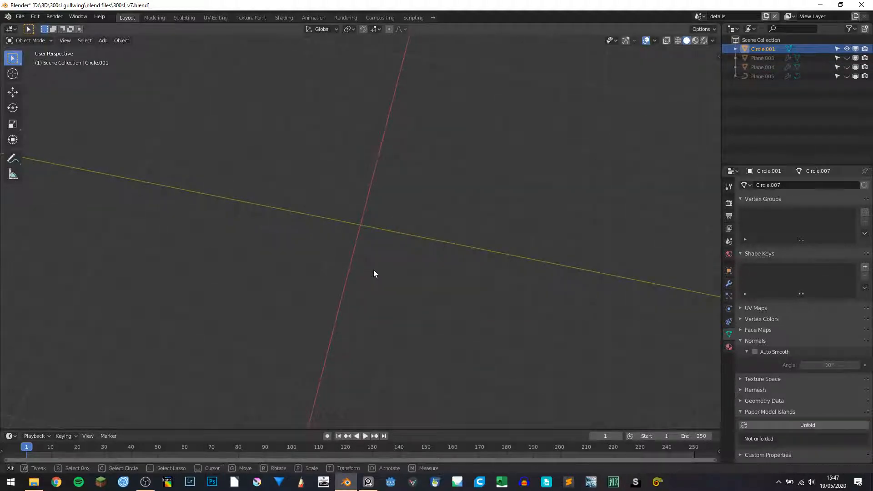
mouse_move(353, 257)
middle_mouse_down()
mouse_move(335, 267)
mouse_move(362, 252)
mouse_move(357, 258)
middle_mouse_up()
key("Delete")
key("Return")
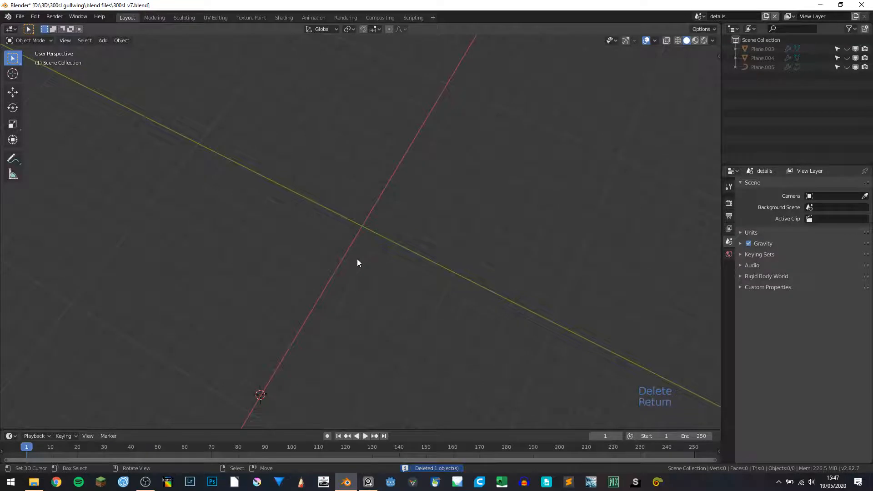
Snap the 3D cursor to the world origin and add an 8-vertex mesh circle with a 1 m radius there.
key("shift+s")
left_click(312, 285)
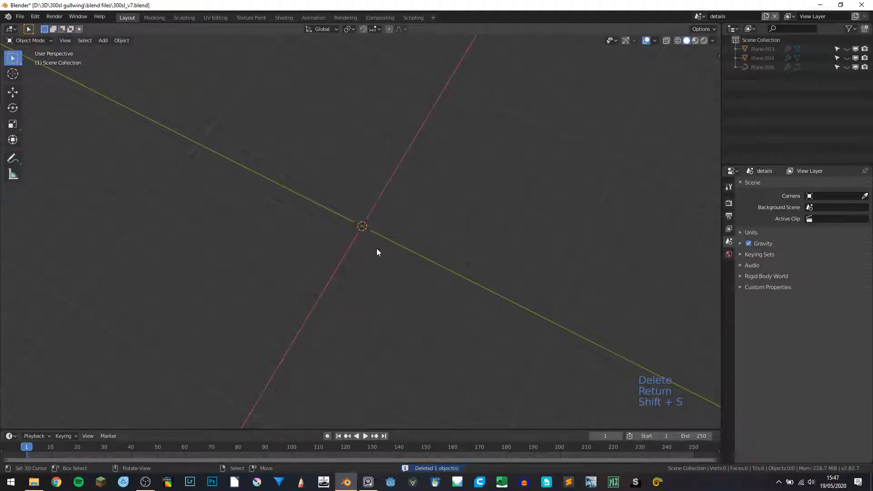
key("shift+a")
left_click(418, 266)
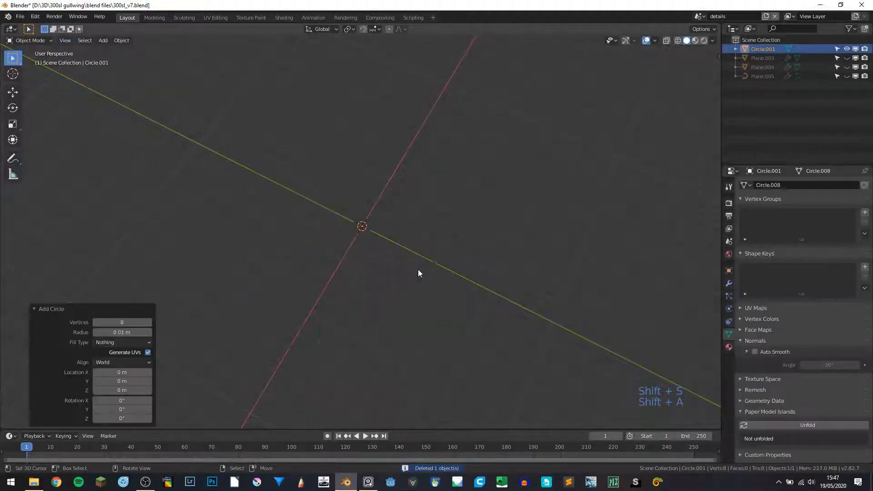
left_click_drag(110, 333, 115, 333)
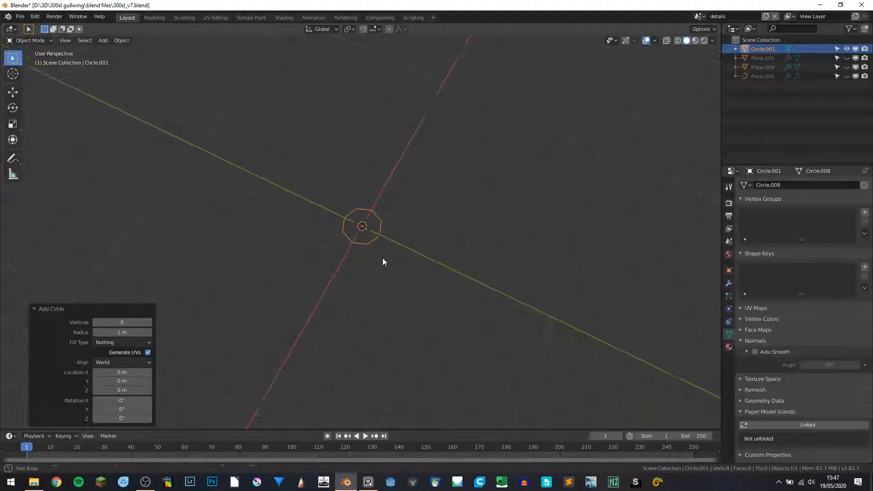
Add a level 2 subdivision modifier to the circle in top view and shade it smooth.
key("KP_7")
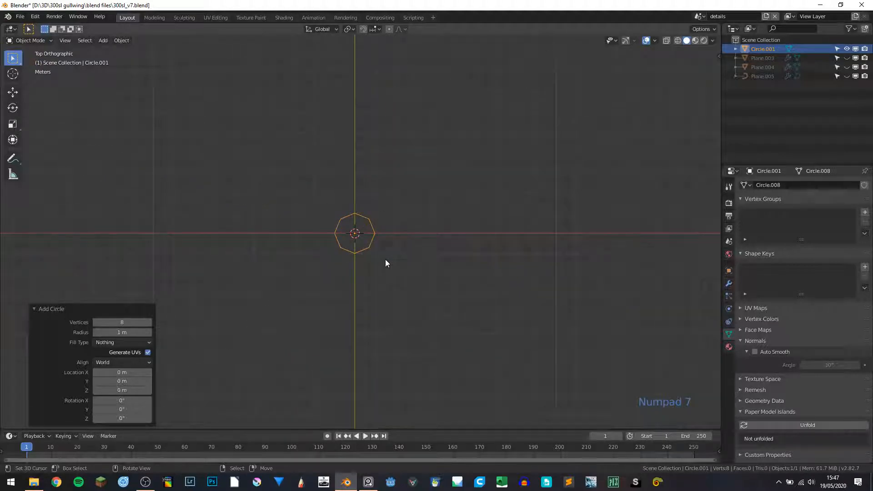
key("ctrl+2")
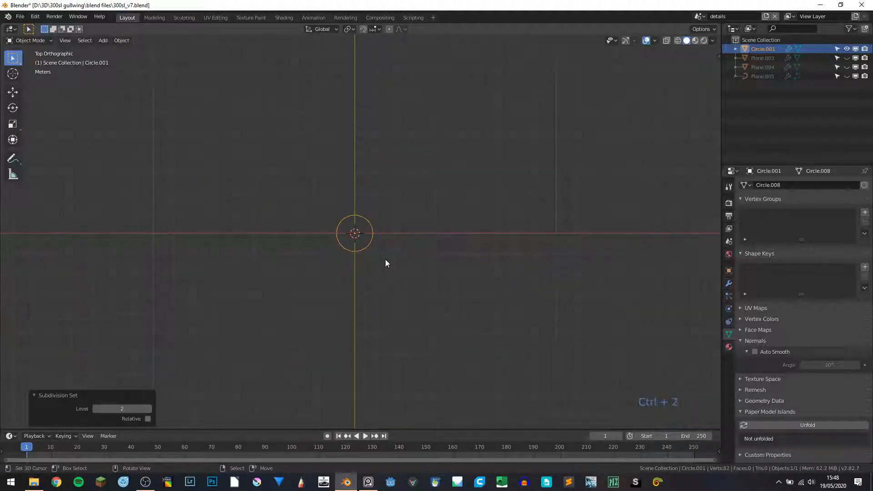
scroll(337, 244, "up", 10)
key("Tab")
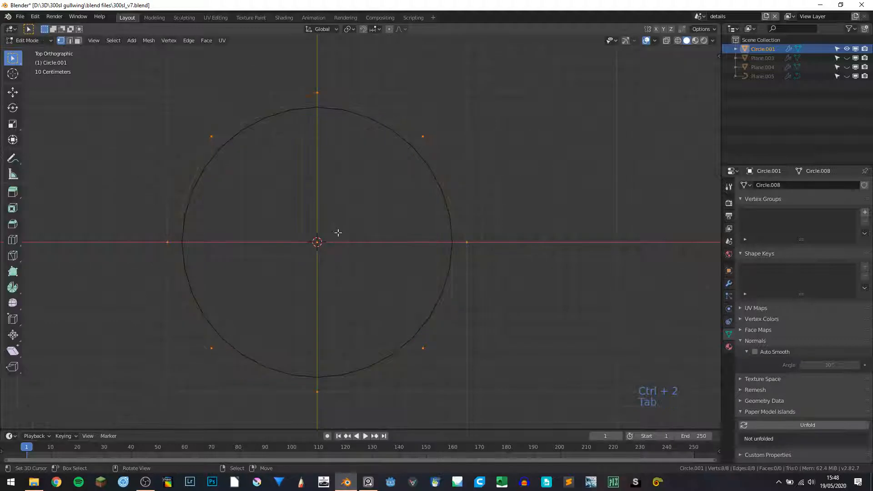
key("Tab")
key("w")
left_click(389, 213)
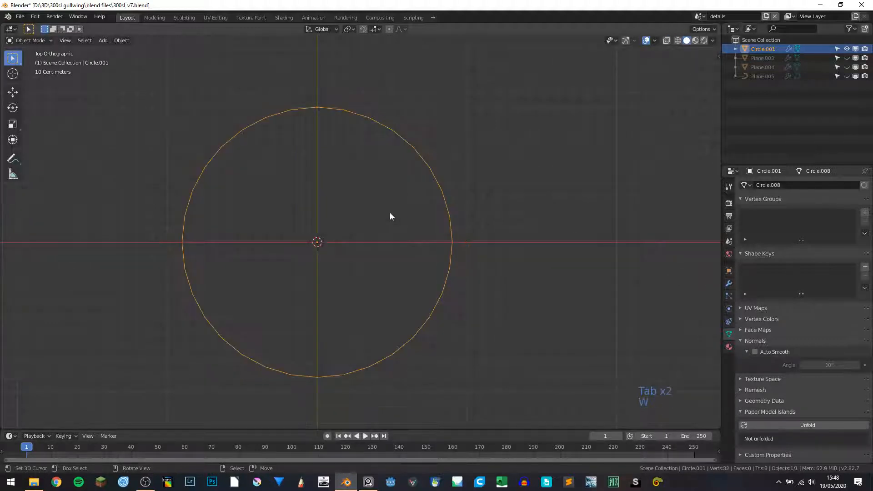
Enter mesh editing on the circle and extrude all its vertices about 0.191 m upward along Z.
key("Tab")
middle_click_drag(396, 254, 361, 208)
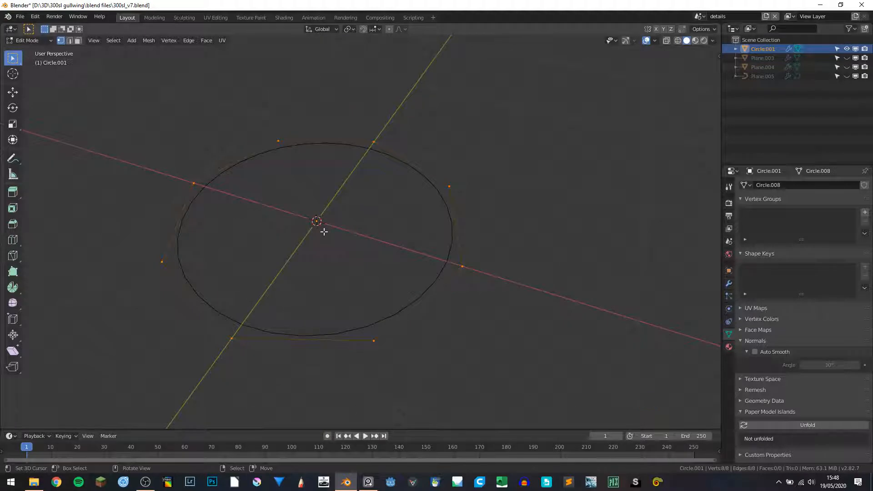
key("e")
left_click(319, 211)
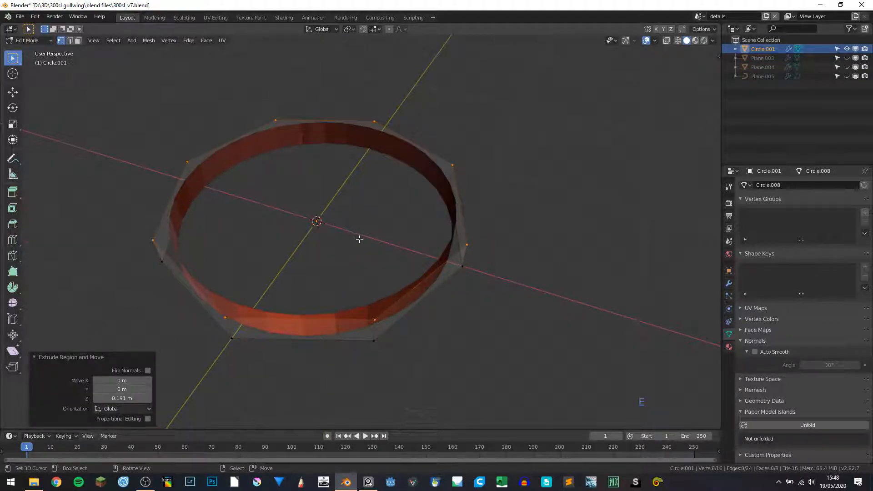
Extrude the ring's upper edge loop inward by scaling it to about 0.848, forming a flat ledge.
key("KP_7")
key("e")
key("s")
left_click(417, 252)
middle_click_drag(416, 252, 384, 206)
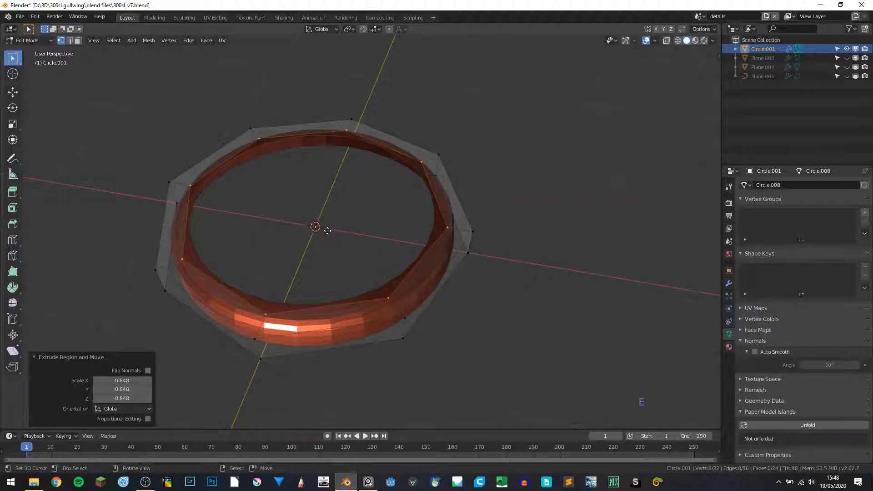
Extrude the ledge's inner edge about 0.145 m up along Z, and extrude it again inward at a scale of about 0.860.
key("e")
key("z")
left_click(319, 224)
key("e")
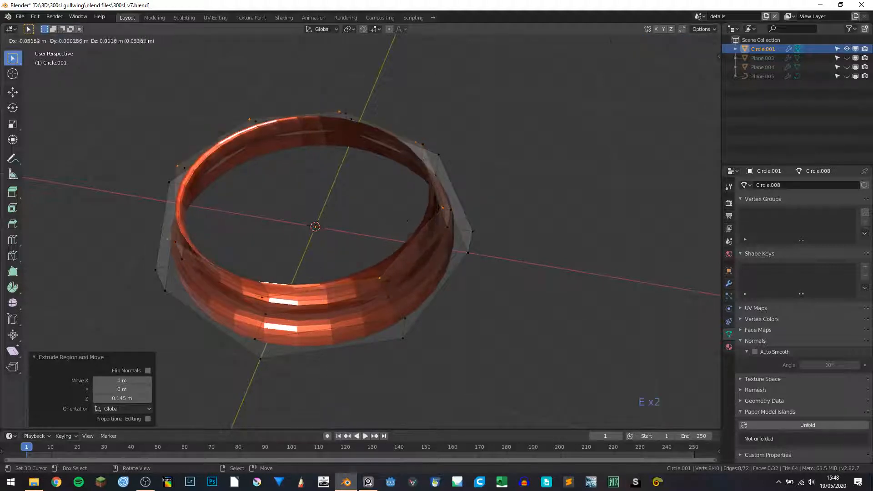
key("s")
left_click(399, 221)
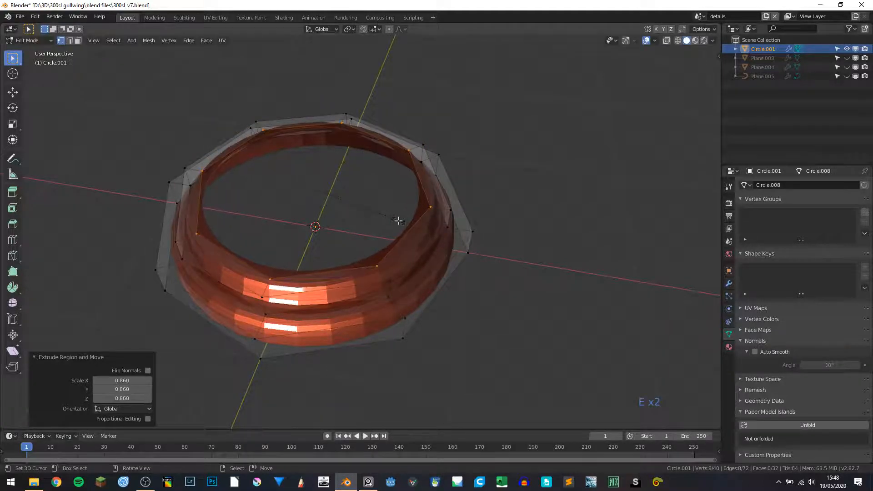
Add one edge loop around the ring's upper vertical wall, close to the ledge, with a slide factor of about 0.401.
key("ctrl+r")
left_click(264, 301)
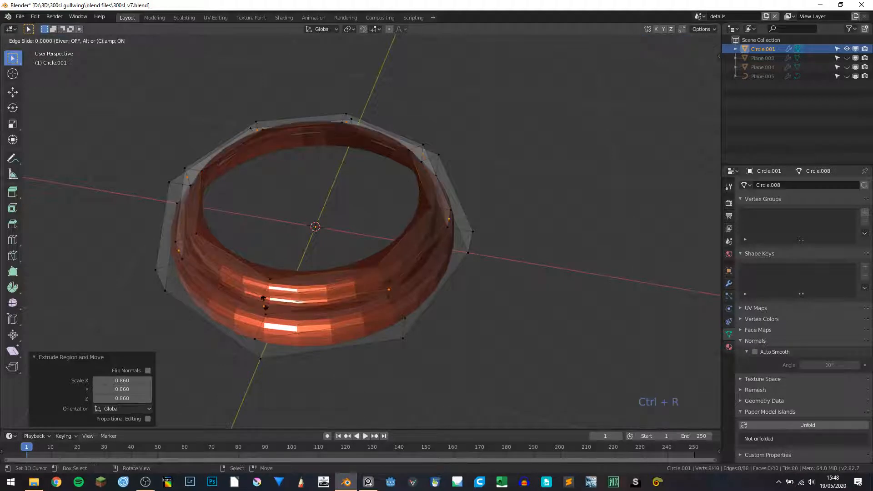
left_click(264, 300)
Try adding two edge loops around the flat ledge, the first with a slide factor of about -0.288.
key("ctrl+r")
left_click(266, 313)
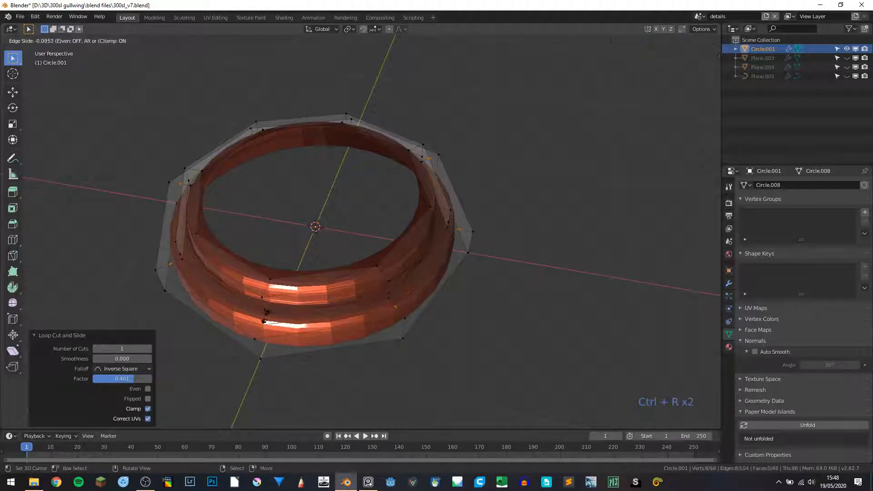
left_click(262, 321)
key("ctrl+r")
left_click(257, 323)
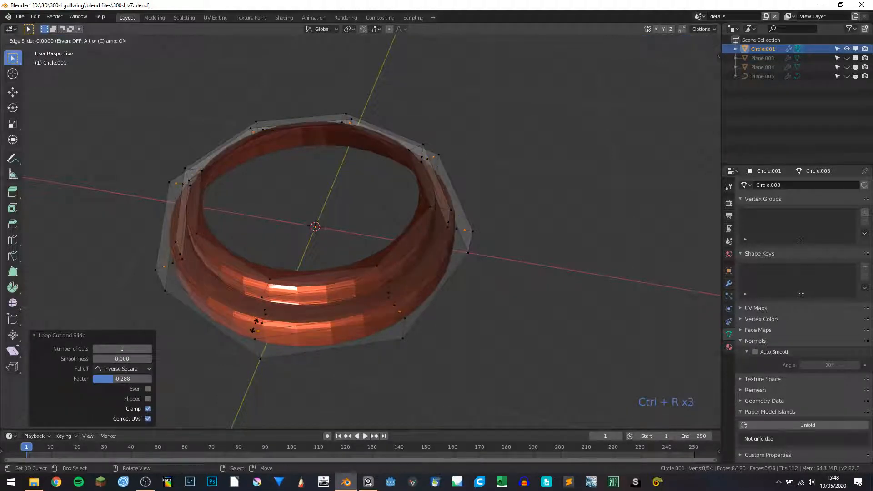
left_click(256, 322)
Undo the two edge loops on the ledge, keeping only the loop on the upper wall.
key("ctrl+z")
middle_click_drag(322, 317, 214, 289)
key("ctrl+z")
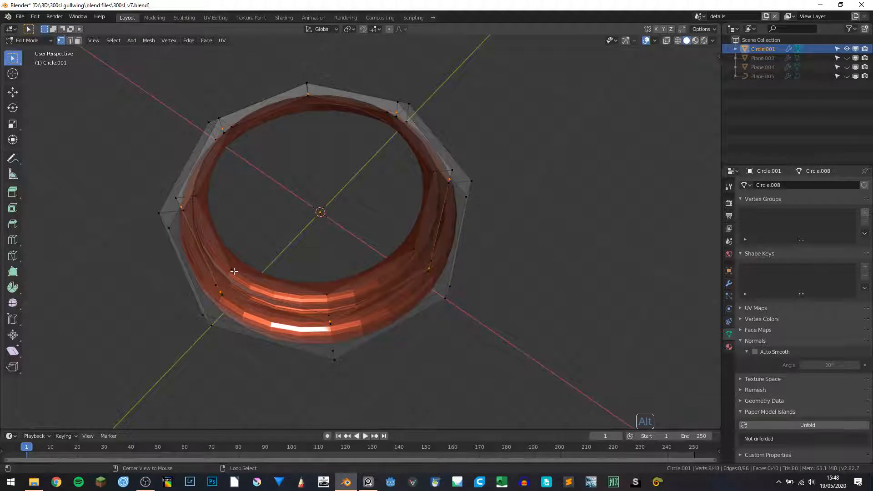
middle_click_drag(275, 267, 243, 243)
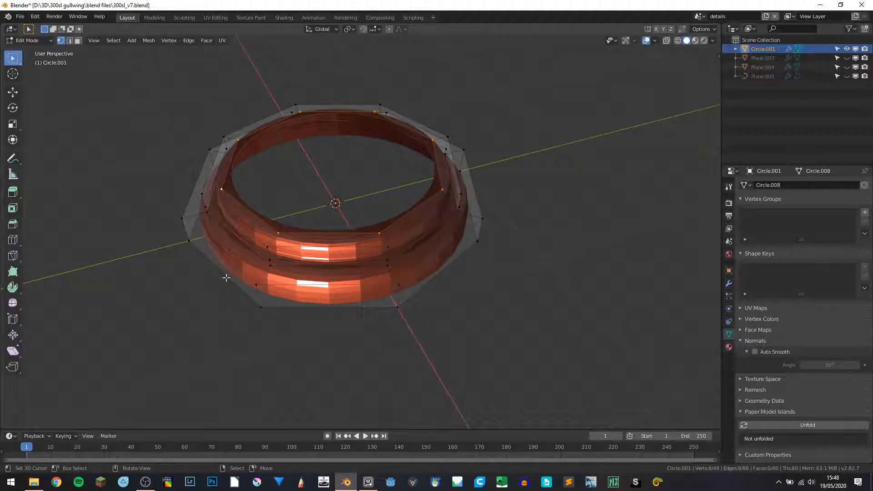
Delete the vertex loop joining the upper tier to the base ring, and delete the detached upper ring.
middle_click_drag(358, 280, 388, 276)
left_click(326, 283, "alt")
key("ctrl+z")
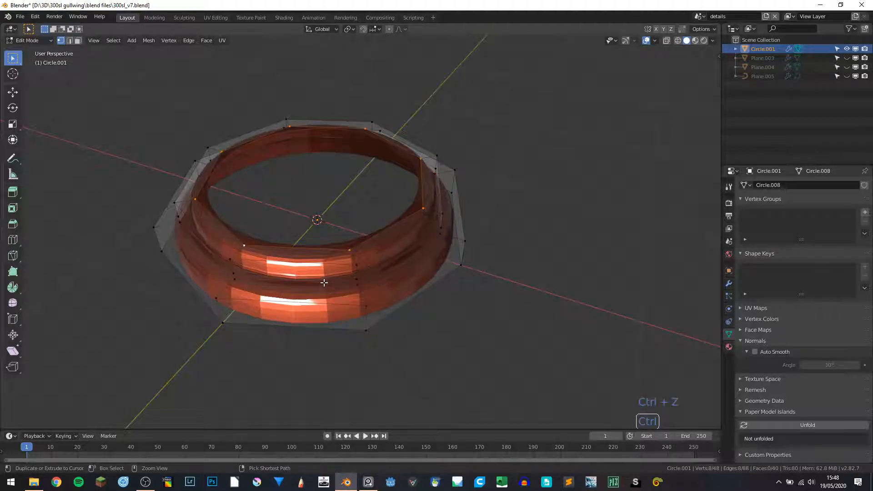
left_click(256, 275, "alt")
key("Delete")
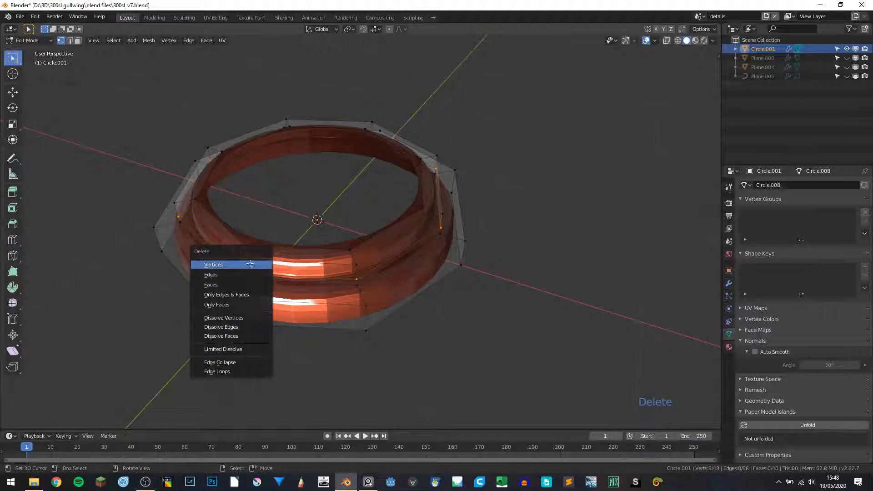
left_click(249, 263)
key("l")
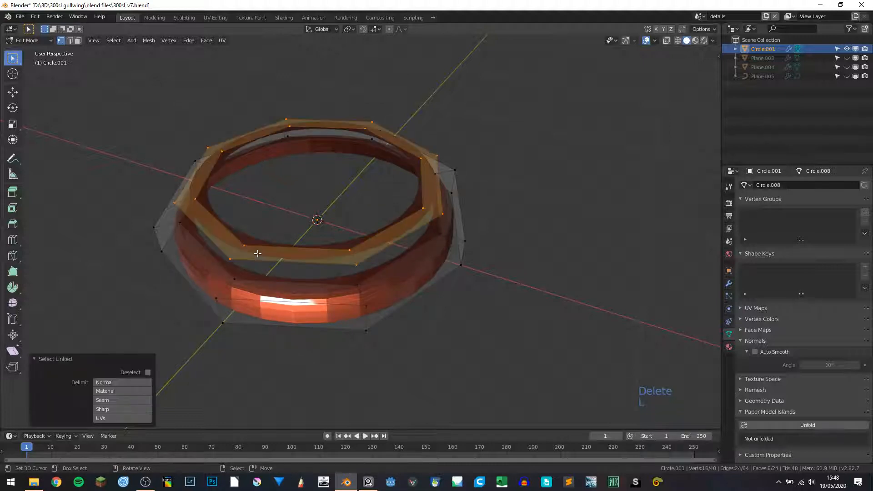
key("Delete")
left_click(257, 254)
Extrude the inner top edge loop of the remaining ring about 0.071 m downward along Z.
left_click(252, 276, "alt")
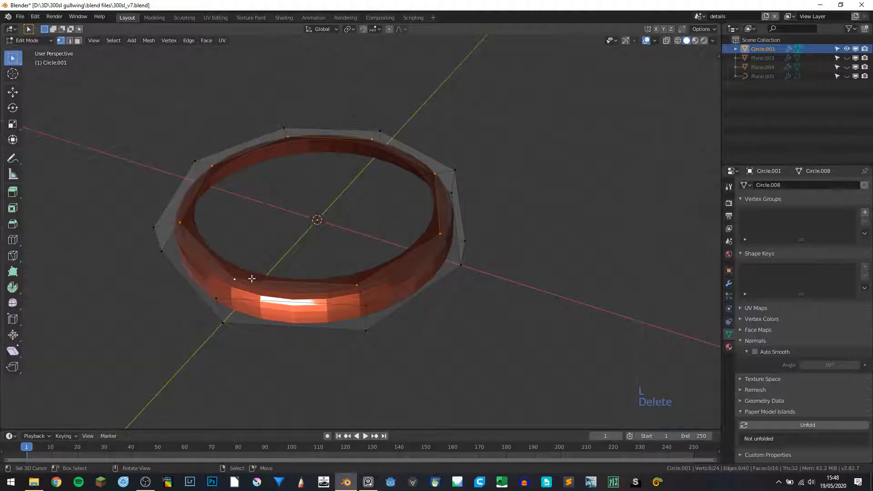
middle_click_drag(249, 276, 409, 263)
scroll(462, 233, "down", 4)
scroll(463, 233, "up", 4)
middle_click_drag(378, 294, 413, 259)
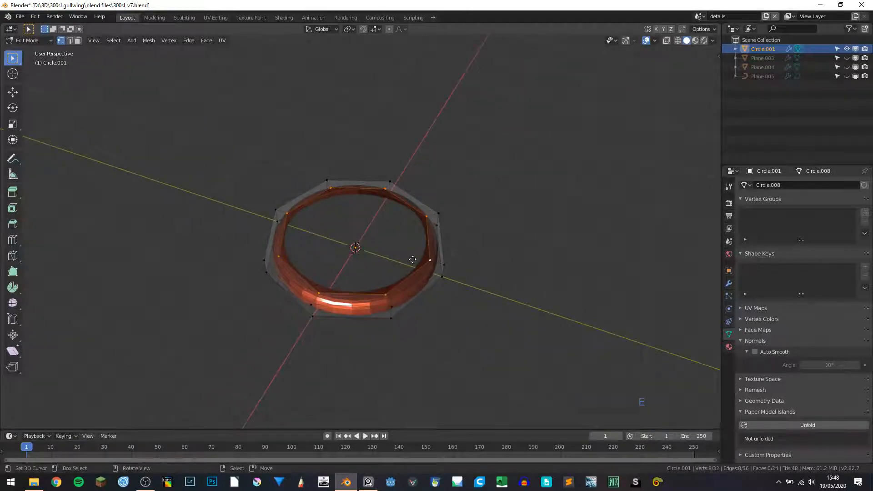
key("e")
left_click(413, 264)
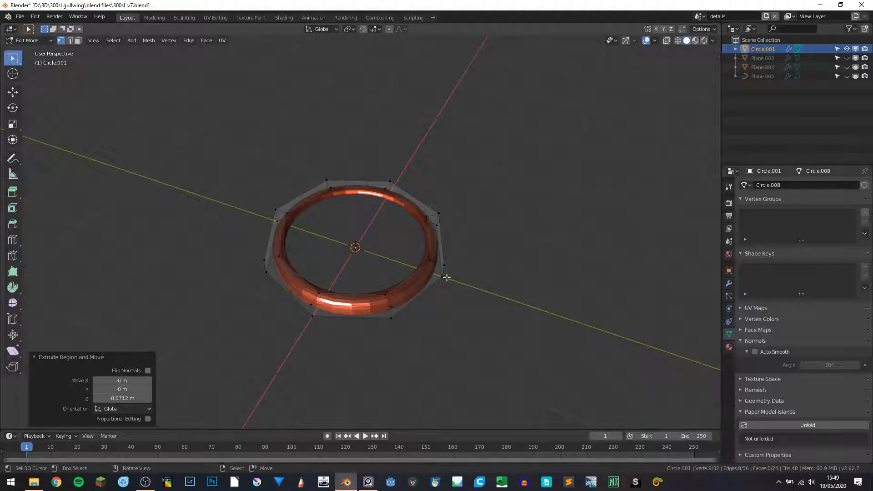
Duplicate the selected inner loop in place and extrude the copy about 0.168 m upward along Z.
middle_click_drag(430, 273, 435, 251)
key("shift+d")
right_click(439, 237)
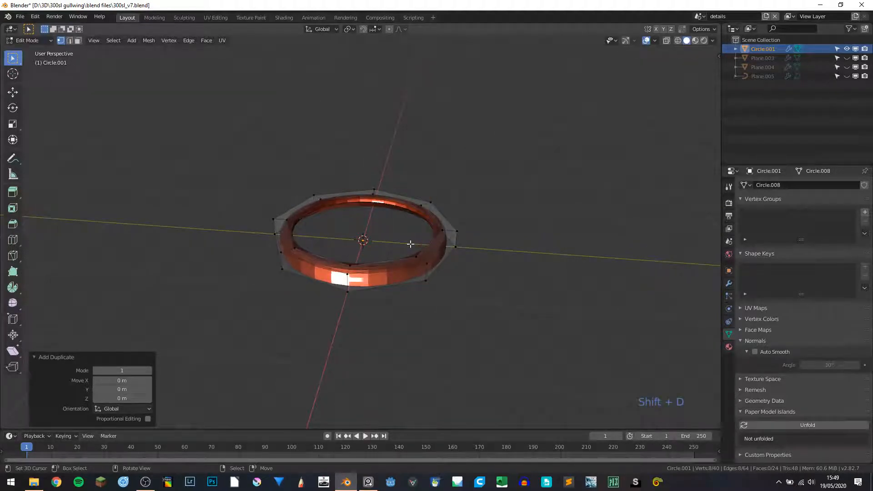
middle_click_drag(443, 251, 437, 278)
key("e")
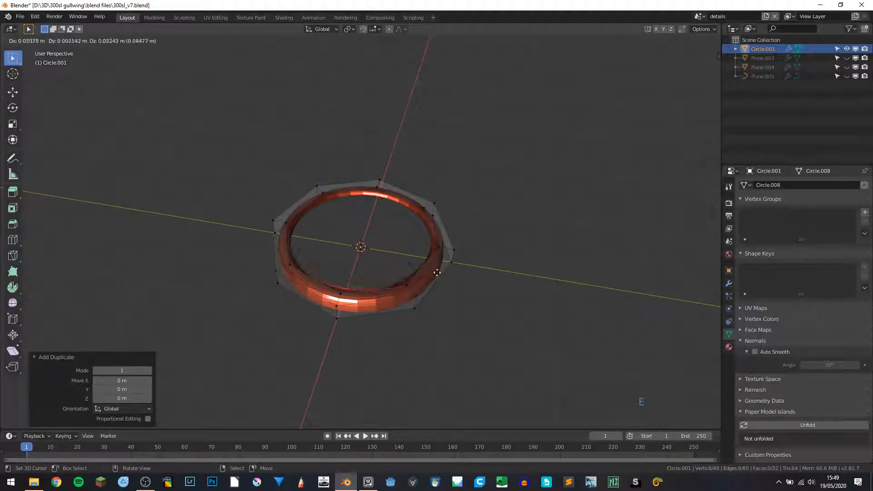
key("z")
left_click(441, 266)
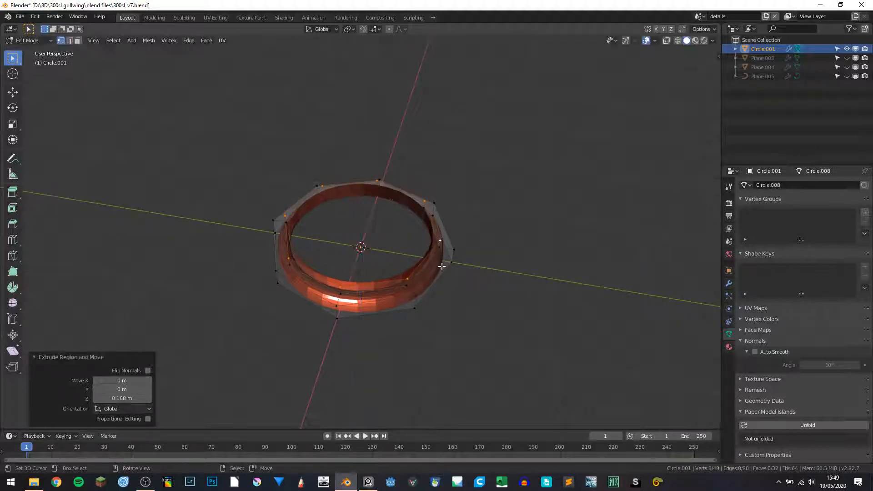
Extrude the new tier's top loop inward at a scale of about 0.896, and extrude its inner edge down about 0.11 m.
key("e")
key("s")
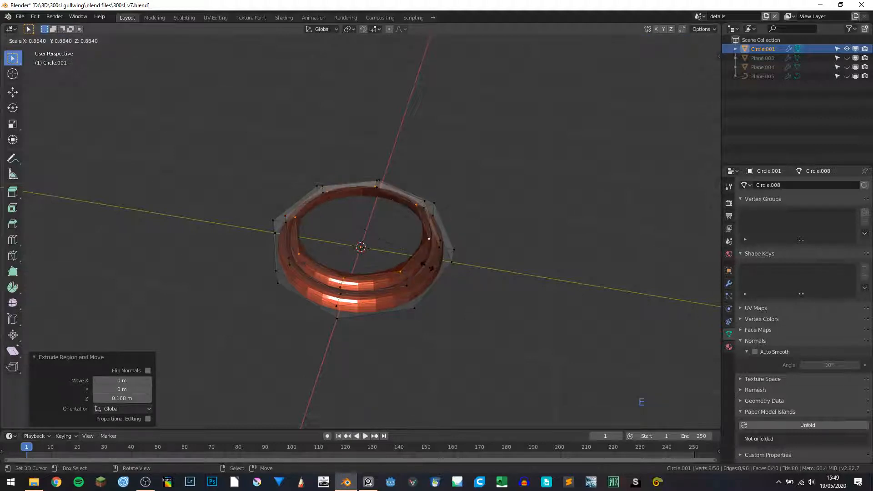
left_click(430, 268)
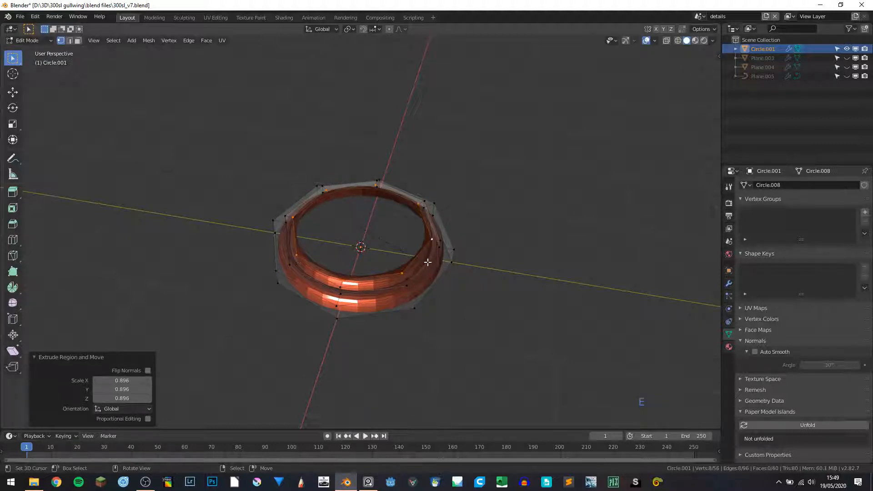
key("e")
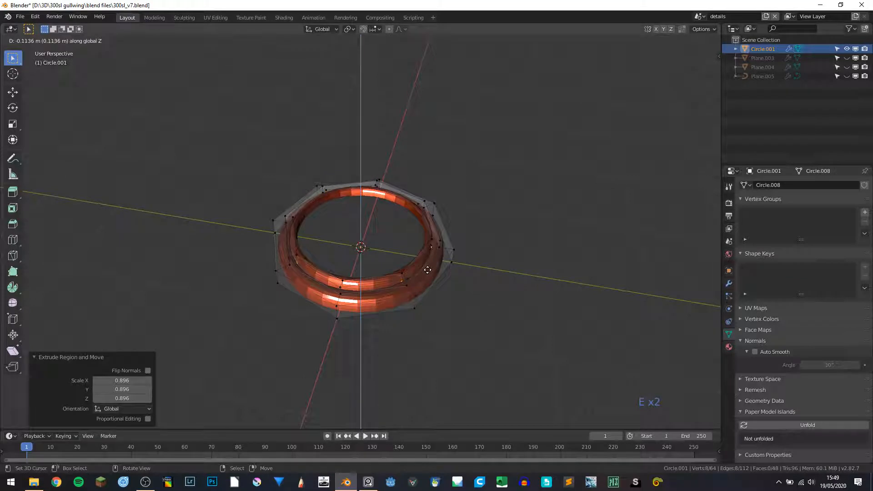
left_click(428, 270)
Duplicate the lowered inner loop in place and extrude the copy about 0.198 m upward along Z.
key("shift+d")
left_click(428, 270)
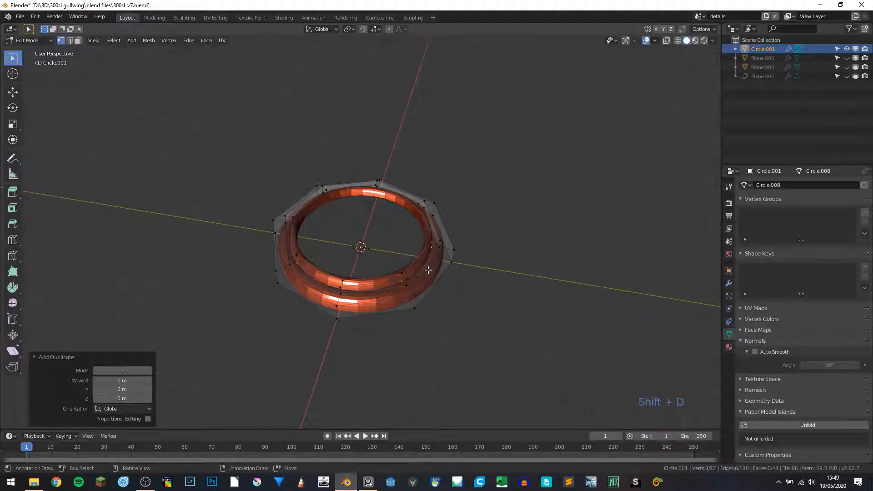
key("e")
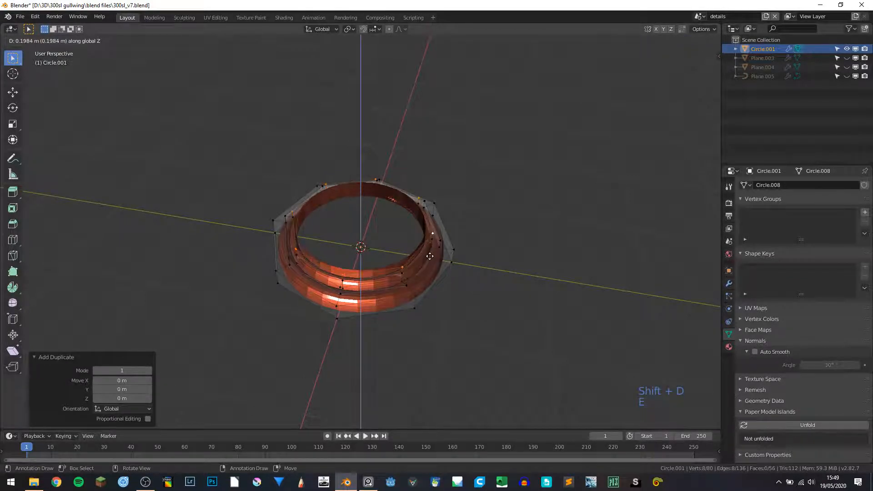
left_click(430, 257)
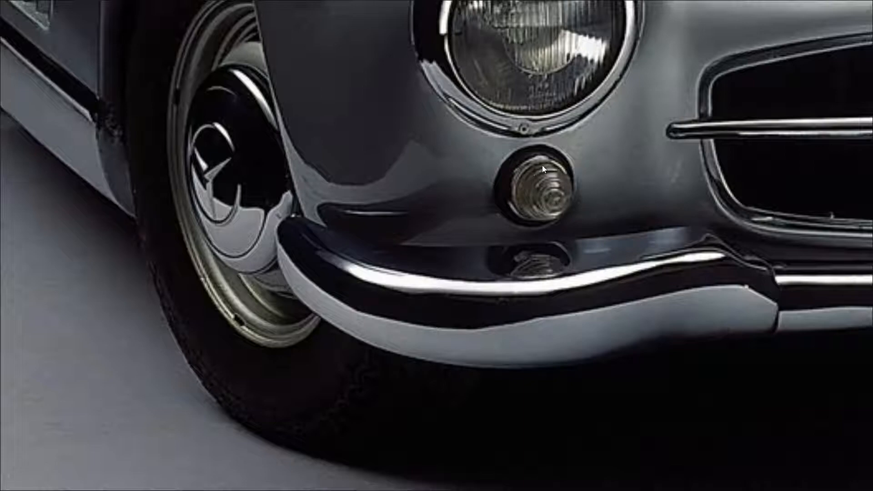
Examine the stepped lens of the small lamp below the headlight in the car reference photo.
scroll(551, 201, "down", 3)
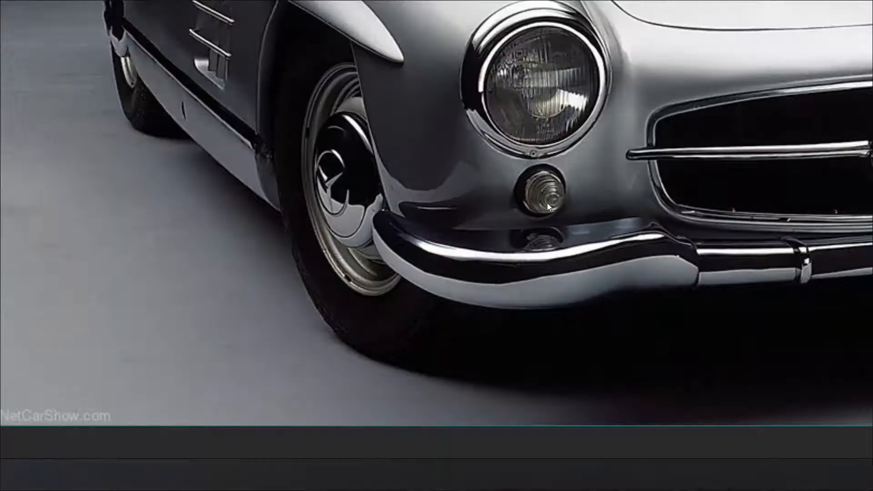
scroll(557, 200, "up", 5)
scroll(526, 193, "down", 2)
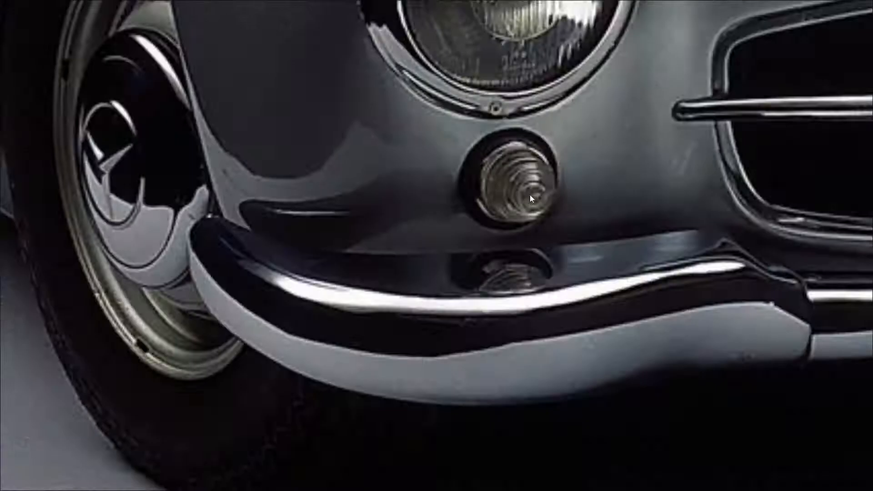
scroll(509, 179, "down", 4)
scroll(508, 179, "up", 4)
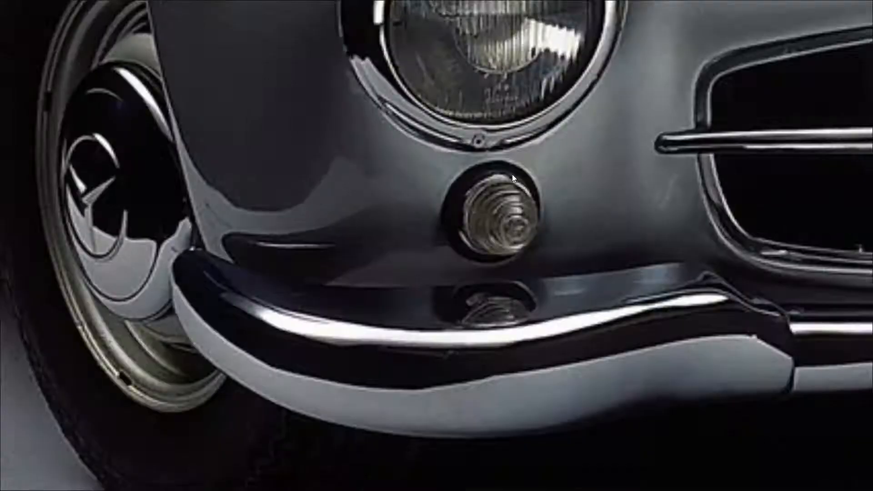
scroll(510, 162, "down", 3)
scroll(508, 175, "up", 3)
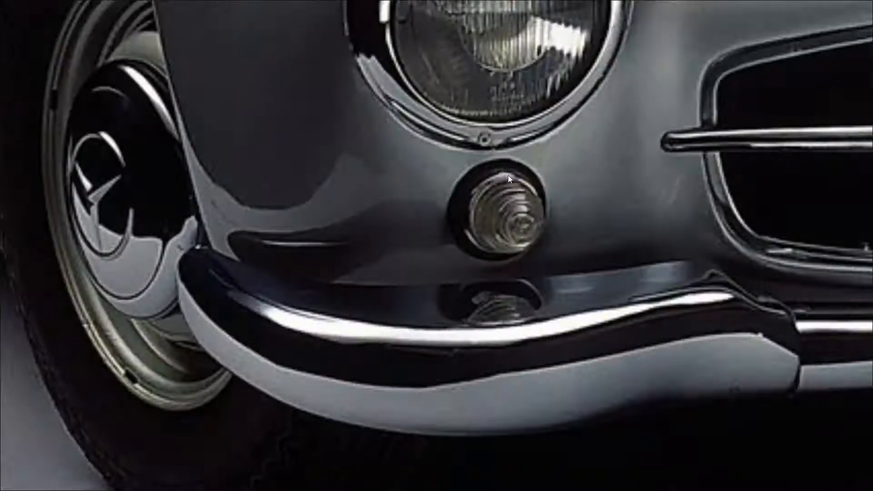
scroll(506, 192, "down", 3)
scroll(507, 192, "up", 3)
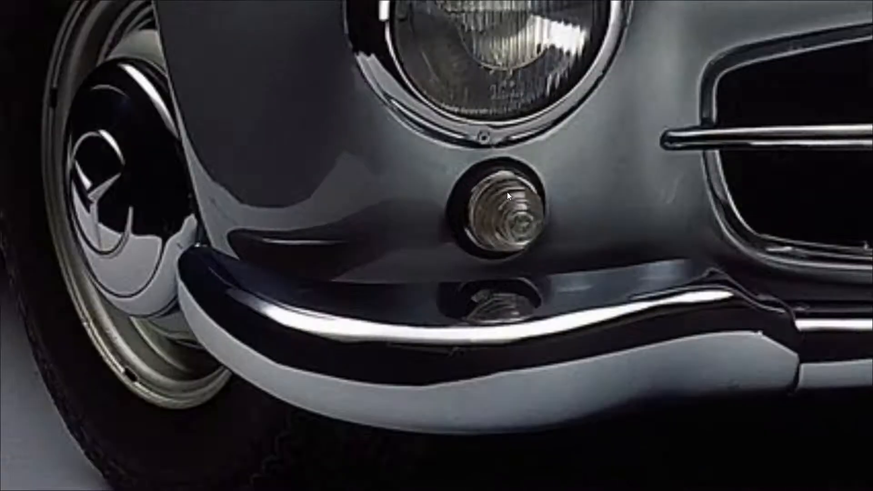
Switch back to Blender, extrude the top loop inward by scaling, and raise it about 0.065 m along Z.
key("alt+Tab")
scroll(421, 244, "up", 5)
middle_click_drag(422, 245, 360, 241)
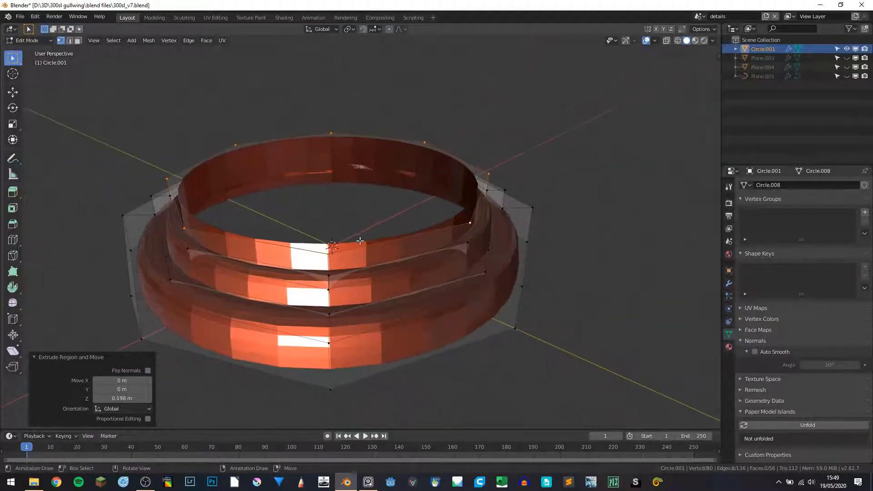
key("e")
key("s")
left_click(418, 237)
key("g")
key("z")
left_click(419, 224)
Extrude the narrowed top loop about 0.189 m upward and lower it about 0.07 m along Z.
middle_click_drag(419, 225, 386, 220)
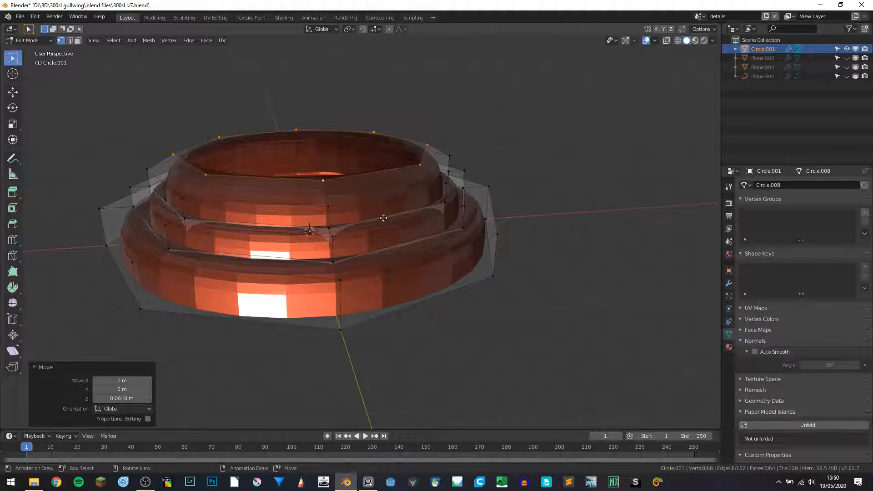
key("e")
left_click(385, 180)
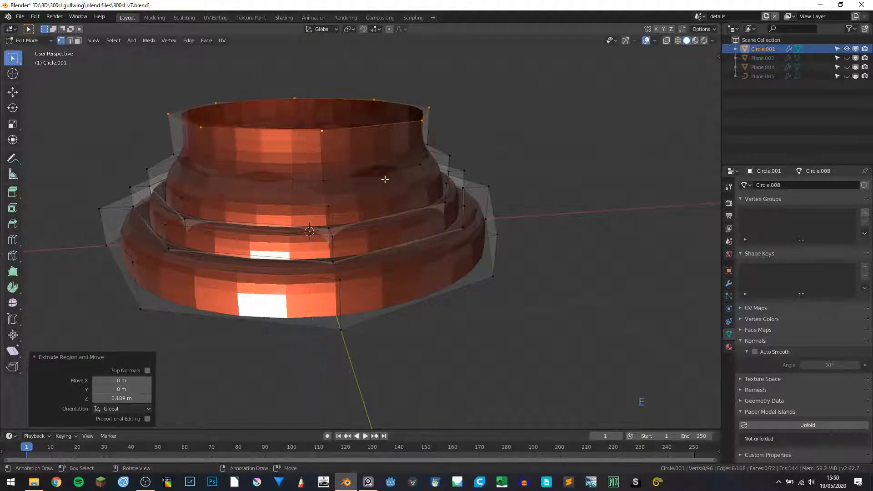
key("s")
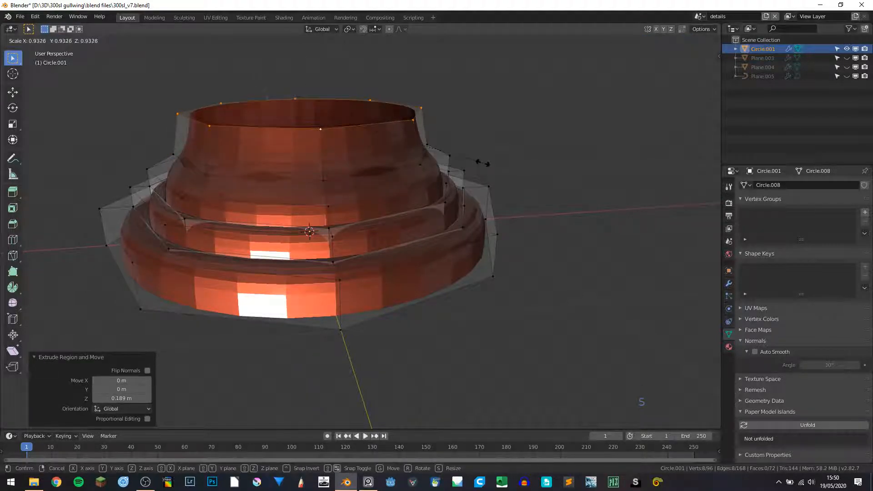
key("Escape")
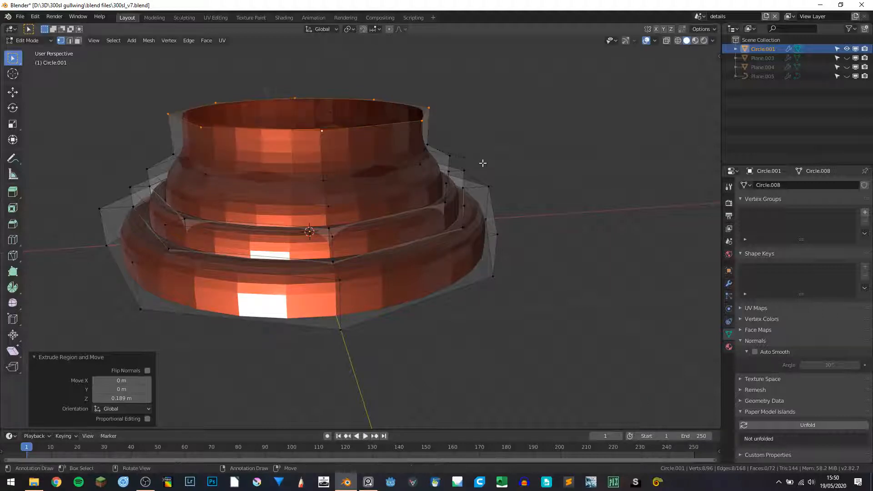
key("g")
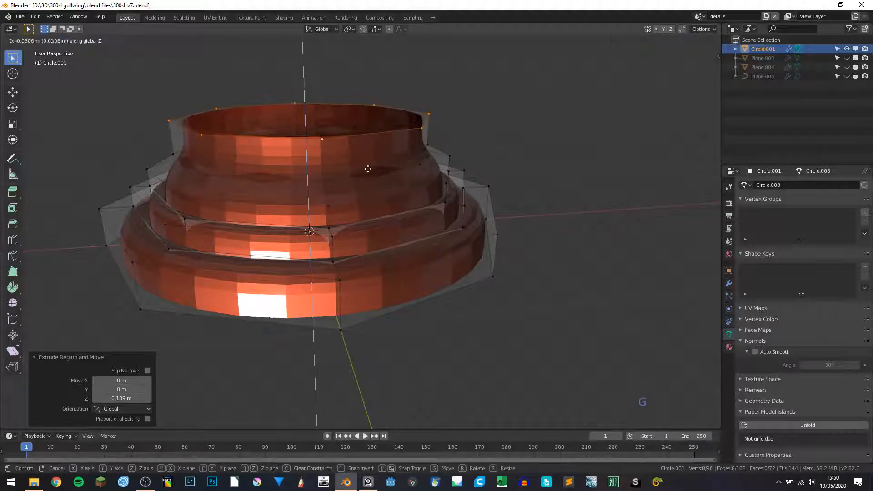
left_click(371, 175)
Extrude the top loop about 0.094 m upward and scale it to about 0.841 to form a sloped step.
key("e")
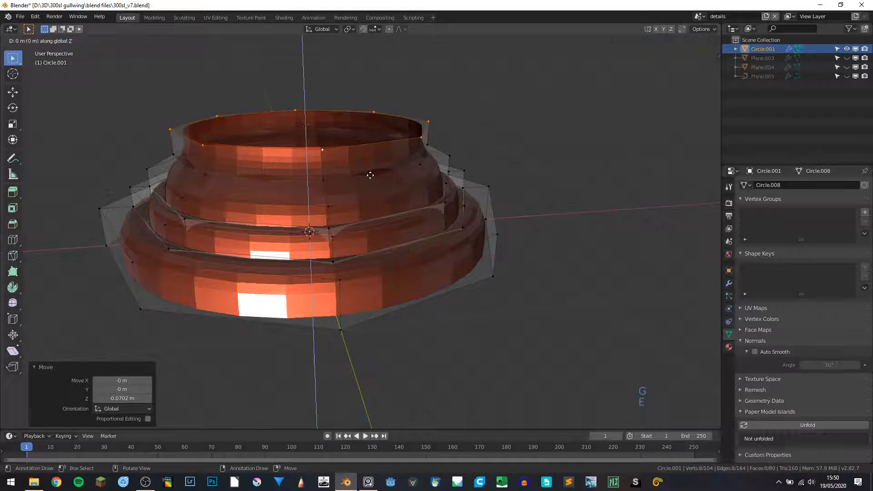
left_click(365, 156)
key("s")
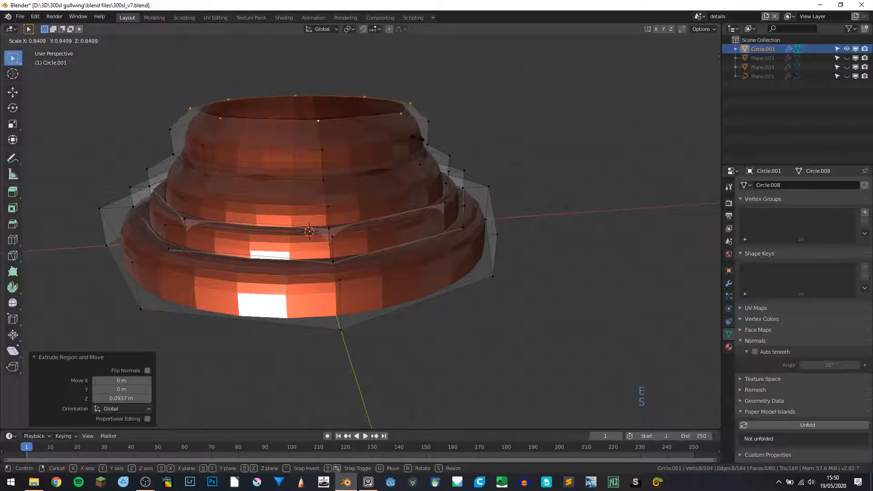
left_click(417, 138)
Extrude the top loop straight up, extrude it again about 0.068 m, and scale the last loop to about 0.821.
key("e")
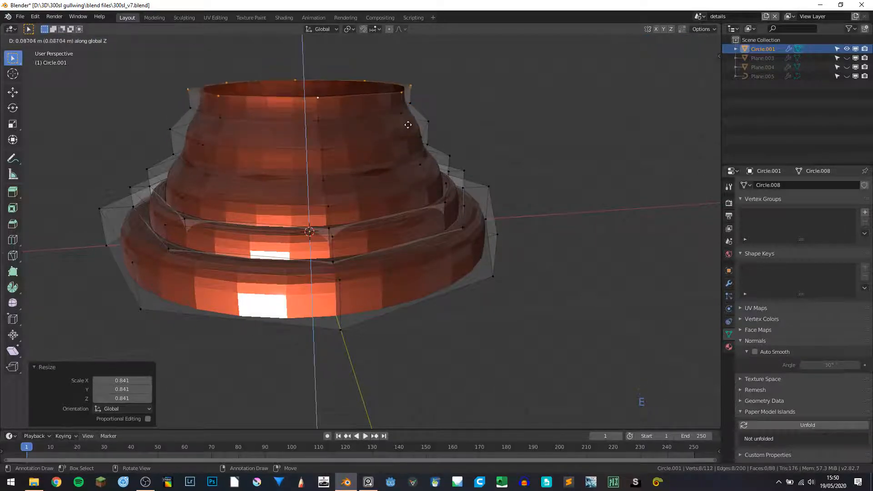
left_click(407, 116)
key("e")
left_click(414, 103)
key("s")
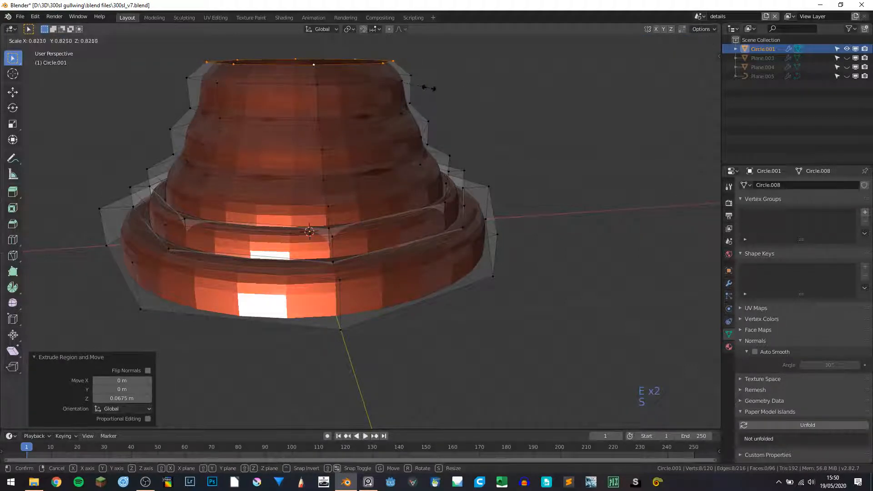
left_click(431, 91)
In front view, select the four uppermost edge loops and lower them about 0.051 m along Z.
key("KP_1")
middle_click_drag(432, 91, 438, 189, "shift")
middle_click_drag(241, 172, 297, 231, "shift")
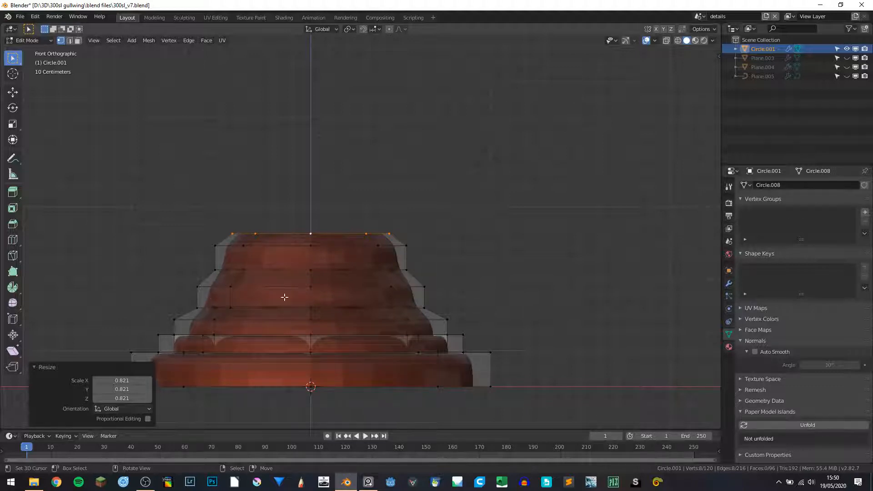
left_click(265, 286, "alt")
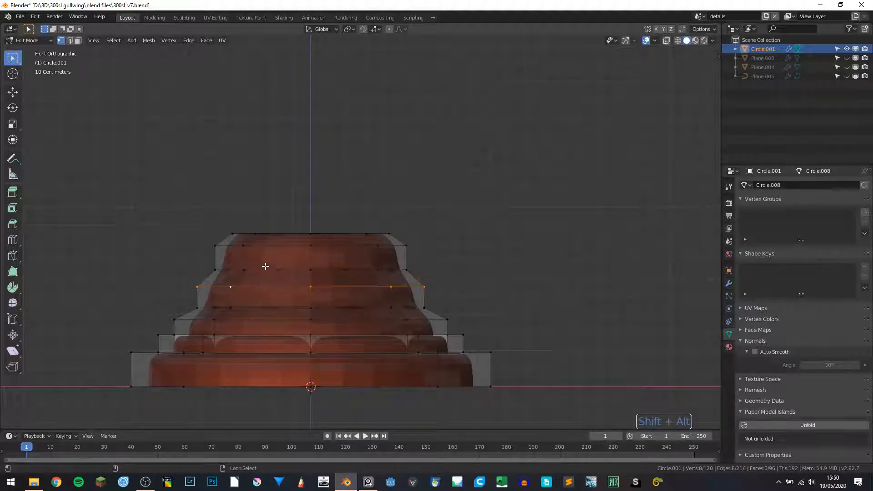
left_click(267, 270, "alt+shift")
left_click(263, 248, "alt+shift")
left_click(269, 235, "alt+shift")
key("g")
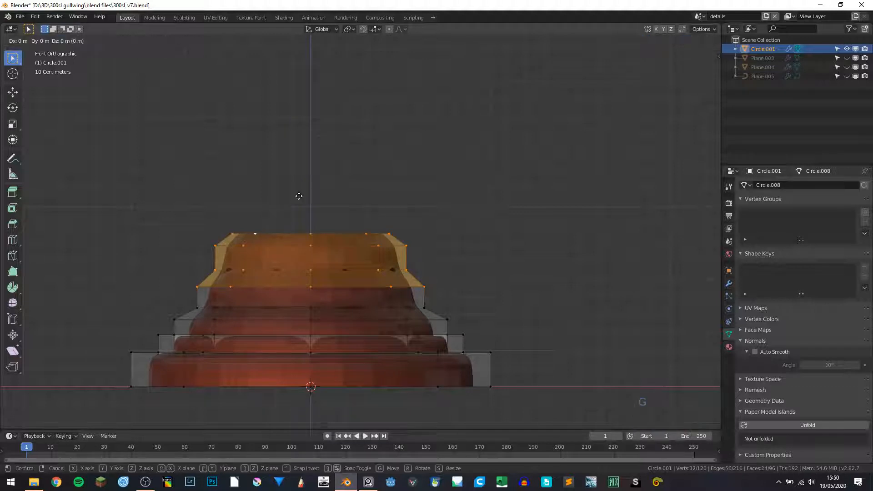
left_click(296, 203)
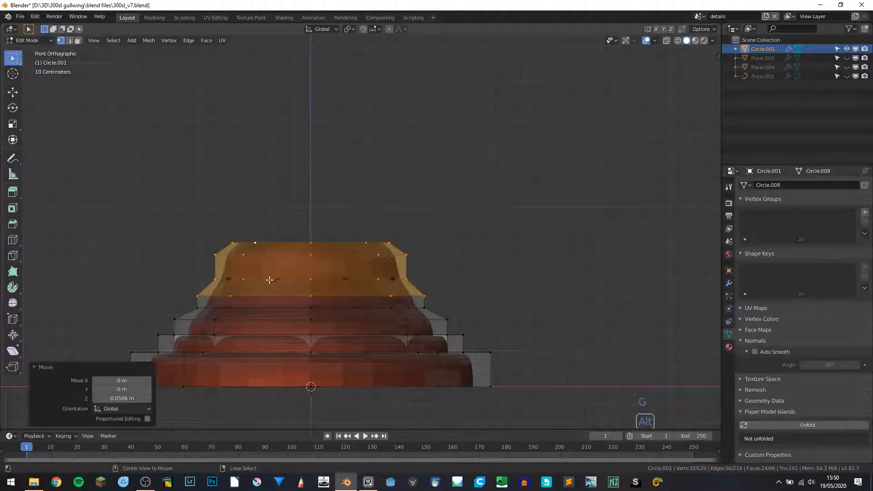
Deselect the lowest selected edge loop and lower the remaining three uppermost loops along Z.
left_click(259, 293, "alt+shift")
key("g")
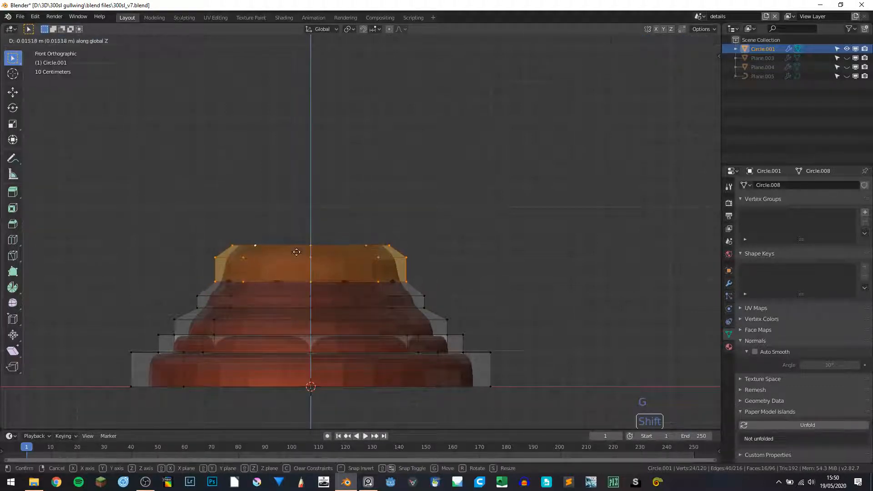
left_click(291, 287)
left_click(286, 287, "alt")
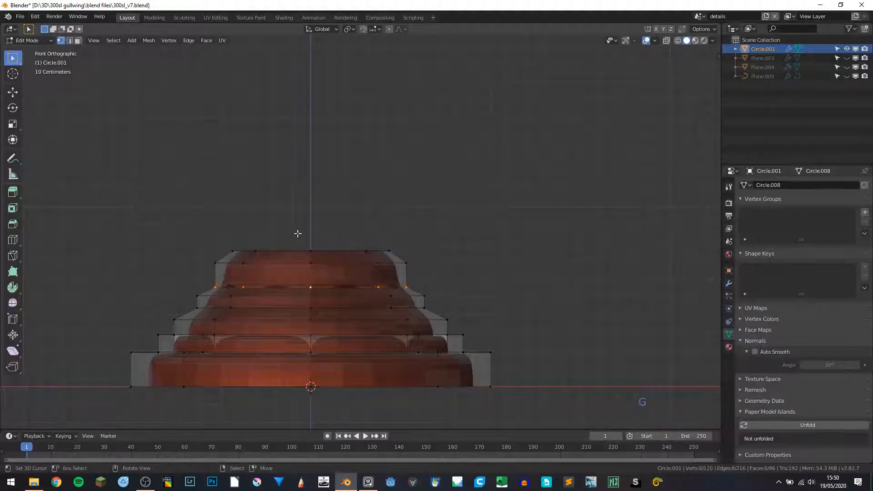
key("g")
right_click(297, 250)
Lower the two uppermost edge loops about 0.061 m along Z and the top loop alone about 0.028 m.
left_click(271, 255, "ctrl+alt")
key("g")
key("z")
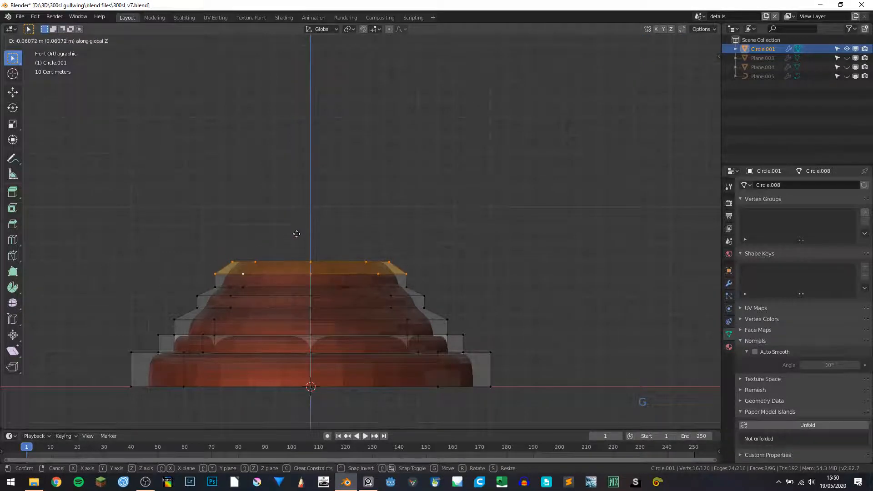
left_click(296, 233)
left_click(290, 262, "alt")
key("g")
key("z")
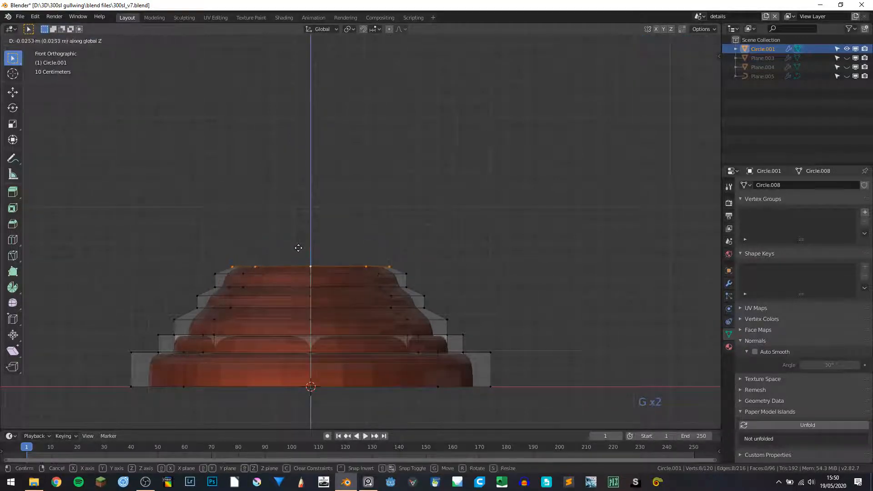
left_click(299, 248)
Extrude the open top loop upward about 0.041 m.
middle_click_drag(302, 248, 299, 265)
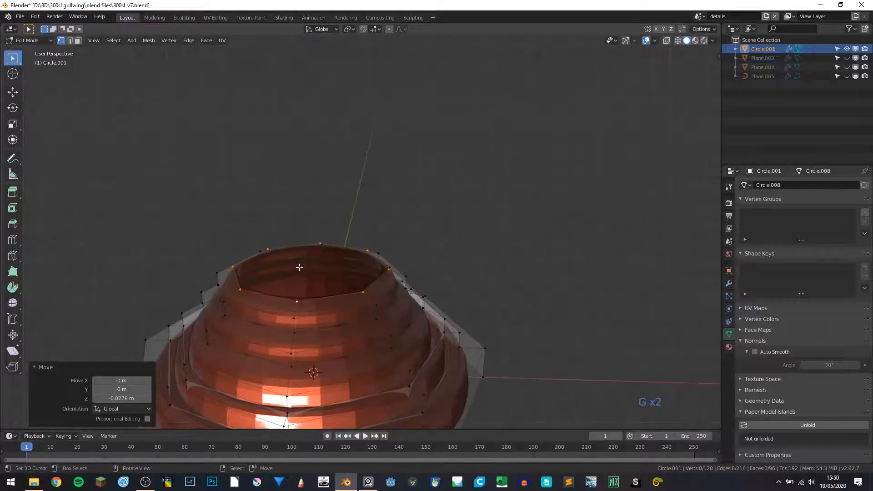
key("e")
left_click(298, 262)
Extrude the top loop again, scaling the new loop to about 0.706 and raising it about 0.034 m along Z.
key("e")
key("s")
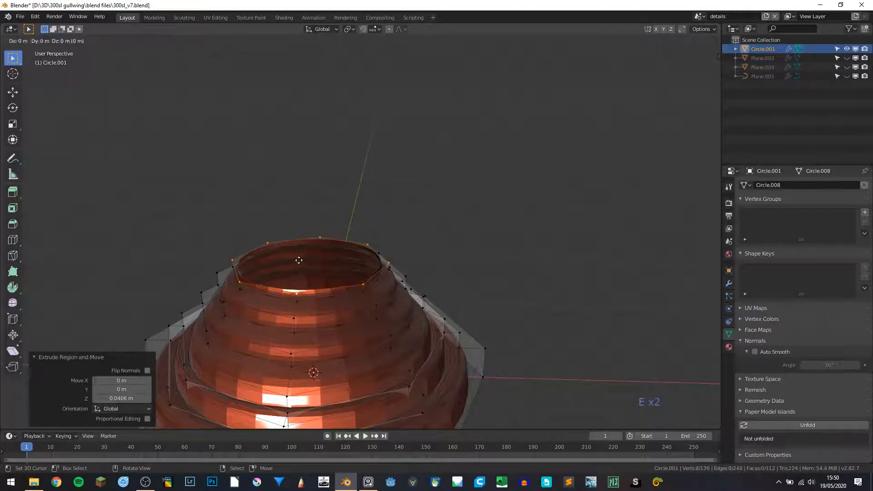
key("Escape")
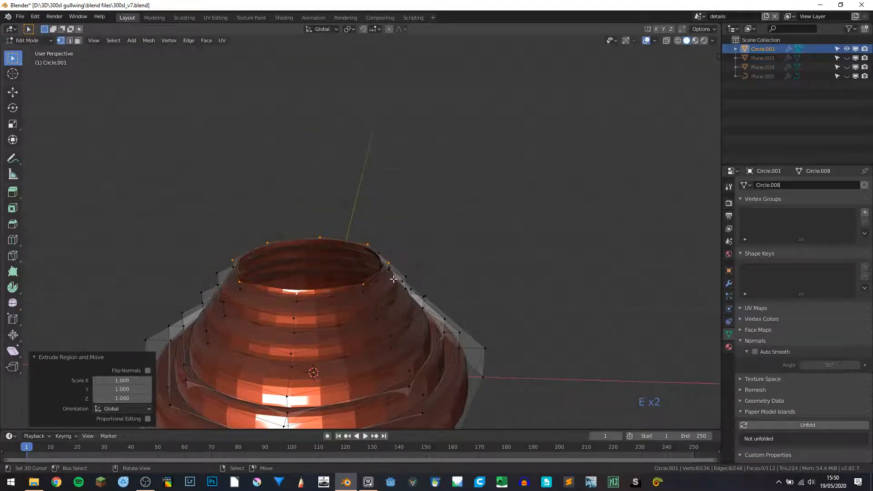
key("s")
left_click(369, 271)
key("g")
key("z")
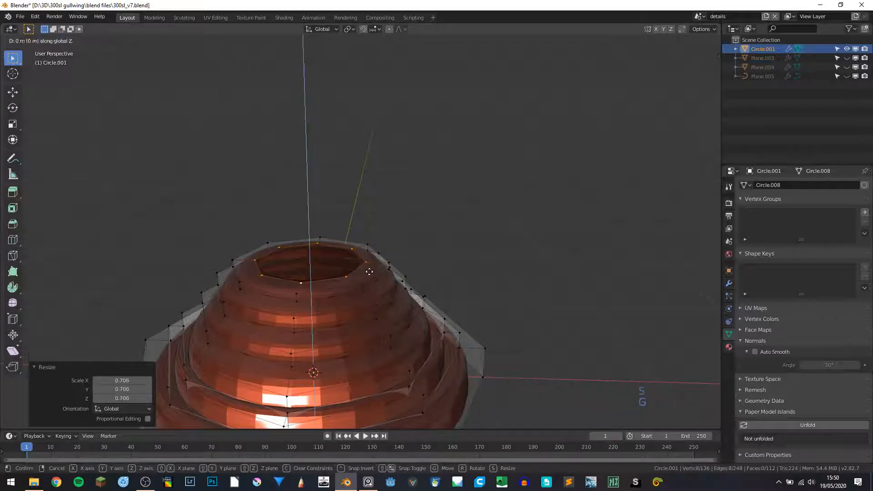
left_click(361, 215)
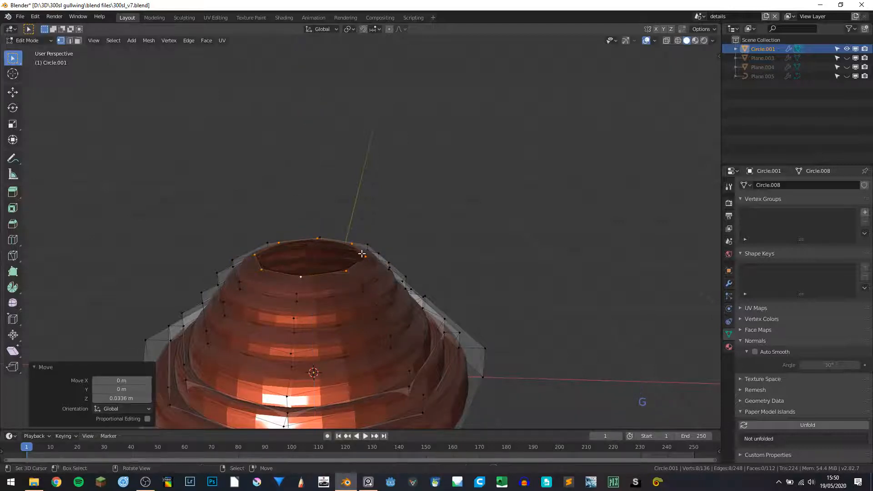
Extrude the loop inward to about 0.255 scale and 0.055 m higher, and fill the remaining opening with a face.
key("e")
key("s")
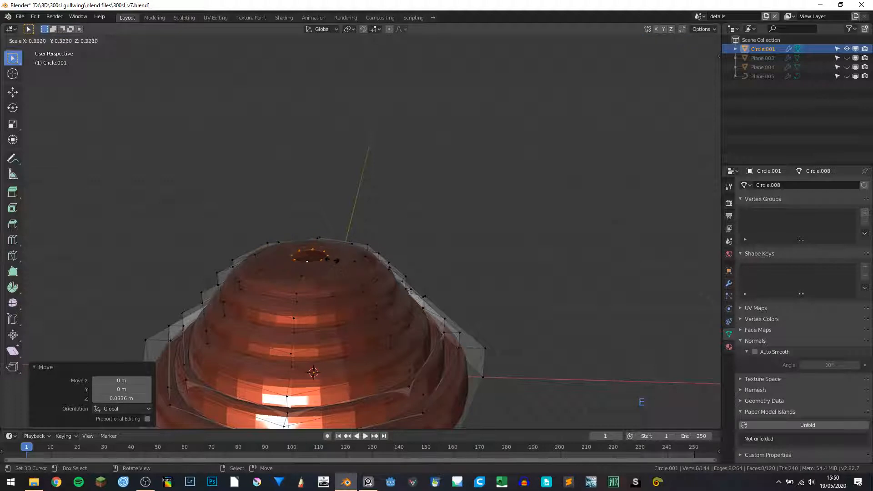
left_click(331, 258)
key("g")
key("z")
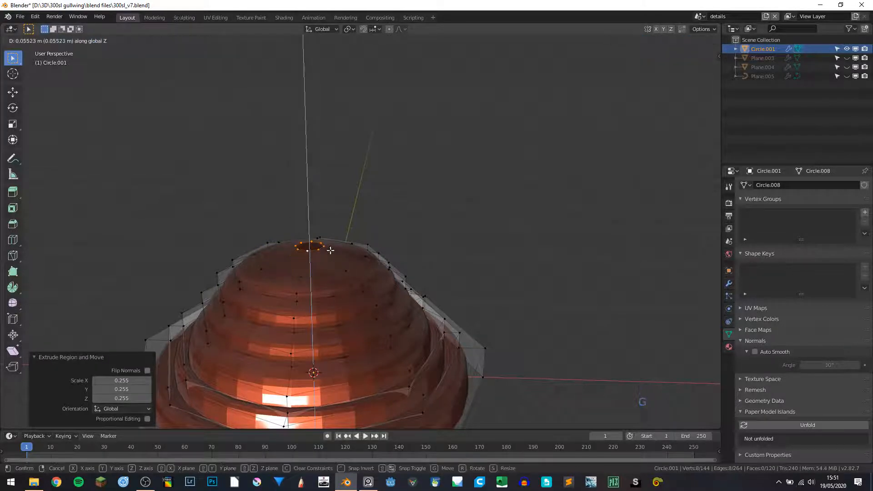
left_click(330, 250)
key("f")
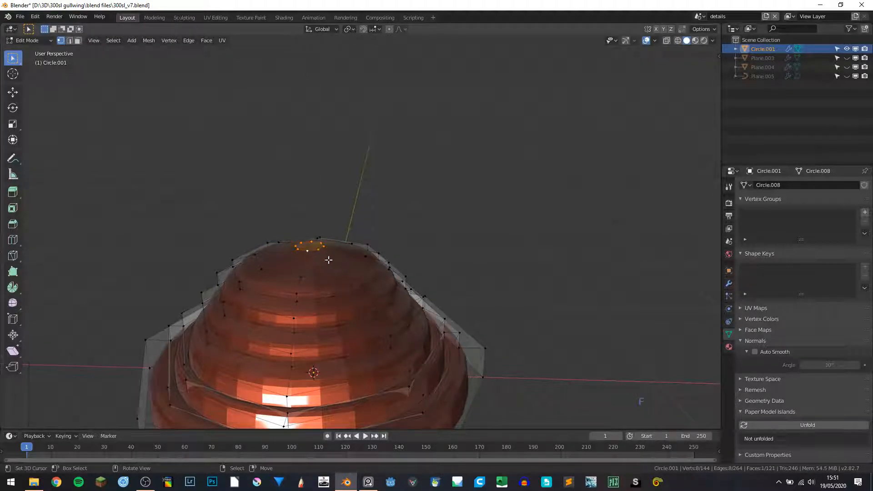
In right view, raise the edge loop just below the small top cap about 0.009 m along Z.
middle_click_drag(332, 254, 347, 253)
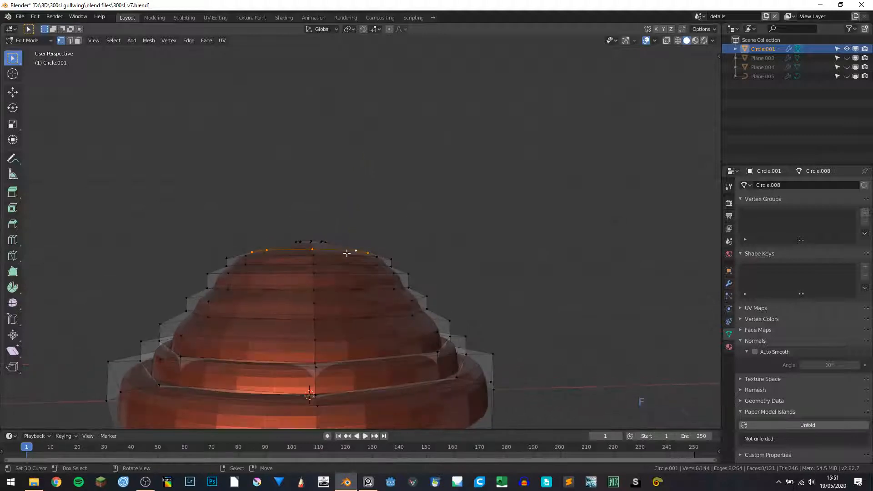
key("KP_3")
key("g")
key("z")
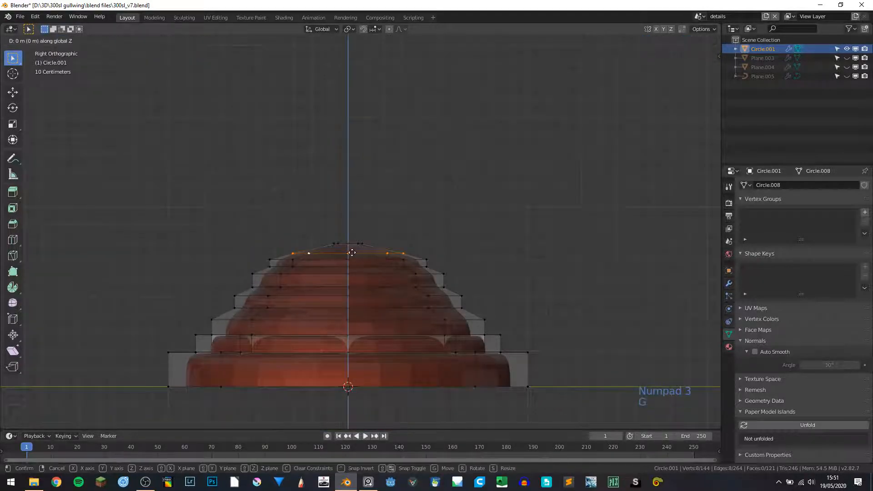
left_click(358, 236)
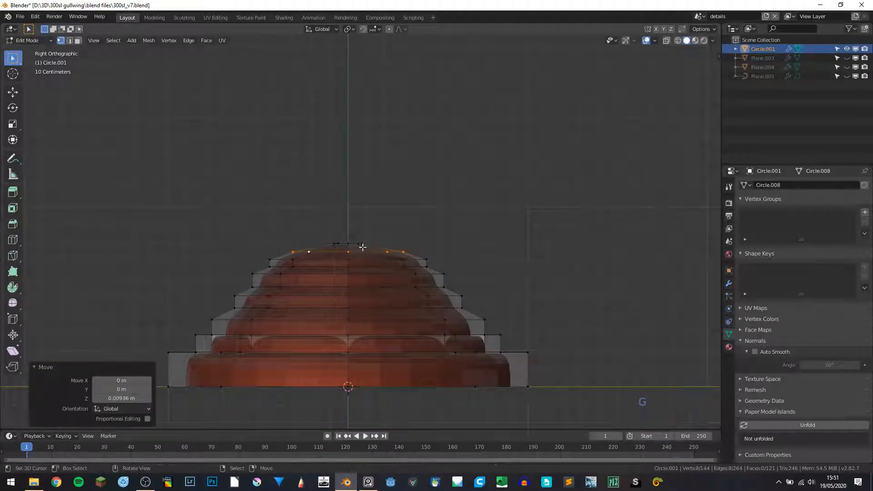
Add three loop cuts, one in each vertical wall of the three uppermost steps, slid towards the lower edge.
scroll(235, 335, "up", 1)
key("ctrl")
key("ctrl+r")
left_click(253, 318)
left_click(254, 317)
key("ctrl+r")
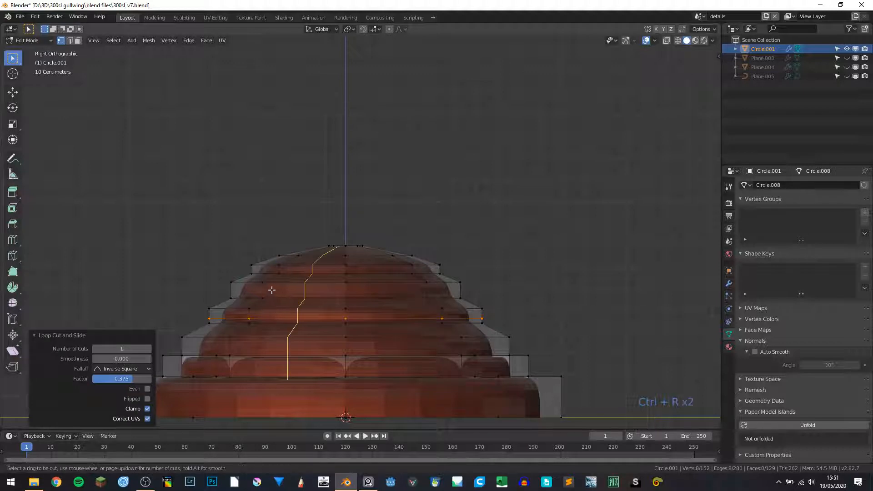
left_click(272, 290)
left_click(269, 292)
key("ctrl+r")
left_click(278, 267)
left_click(278, 274)
key("ctrl+r")
key("Escape")
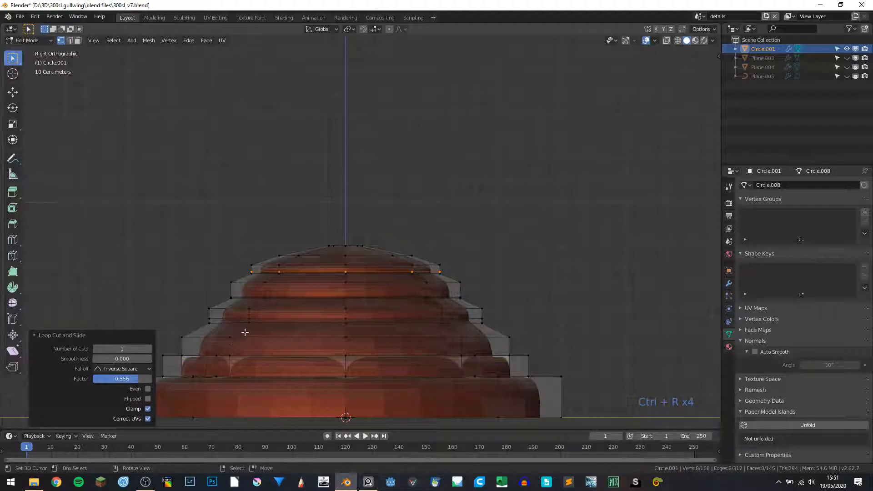
Add four more loop cuts around the upper steps to sharpen the transitions between the ridges.
key("ctrl+r")
left_click(239, 331)
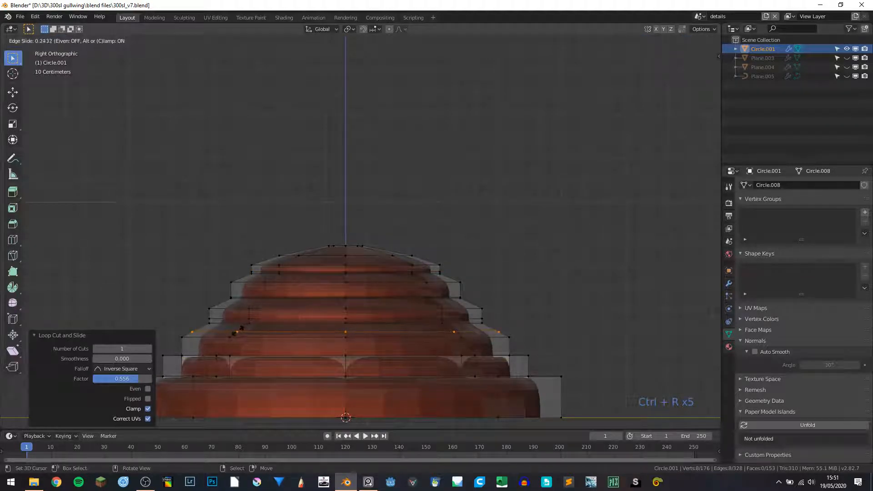
left_click(250, 313)
key("ctrl+r")
left_click(255, 303)
left_click(272, 288)
key("ctrl+r")
left_click(273, 278)
left_click(275, 279)
key("ctrl+r")
left_click(287, 262)
left_click(326, 277)
Leave edit mode and apply smooth shading to the lens.
key("Tab")
scroll(378, 299, "down", 6)
middle_click_drag(377, 299, 340, 295)
key("w")
left_click(354, 281)
middle_click_drag(382, 242, 304, 301)
scroll(320, 300, "up", 2)
Select the linked mesh of the domed upper rings and lower it about 0.027 m along Z.
key("Tab")
key("a")
key("a")
key("a")
key("l")
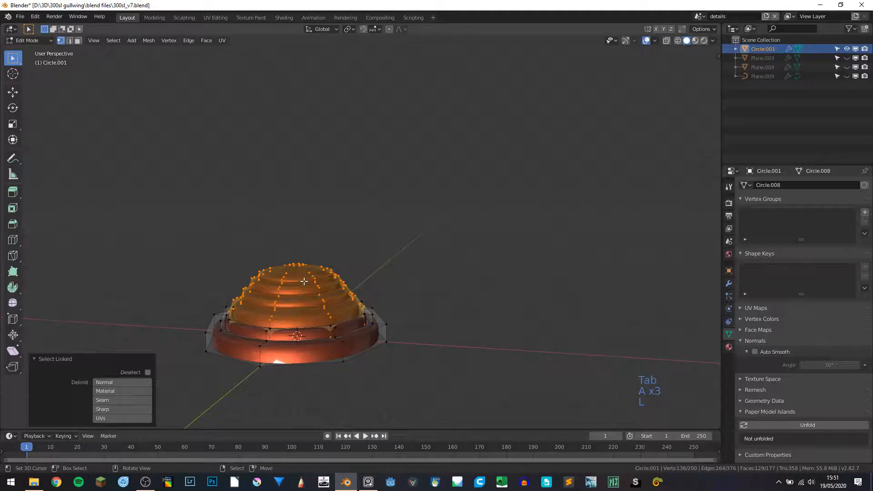
key("g")
key("z")
left_click(310, 305)
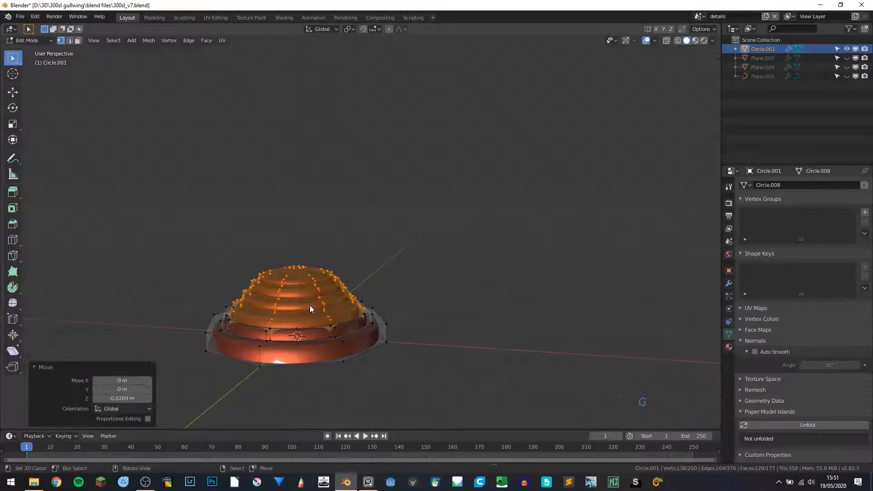
In top view, clear the selection and circle-select a group of vertices on the domed upper rings.
key("Tab")
middle_click_drag(310, 305, 310, 363)
key("Tab")
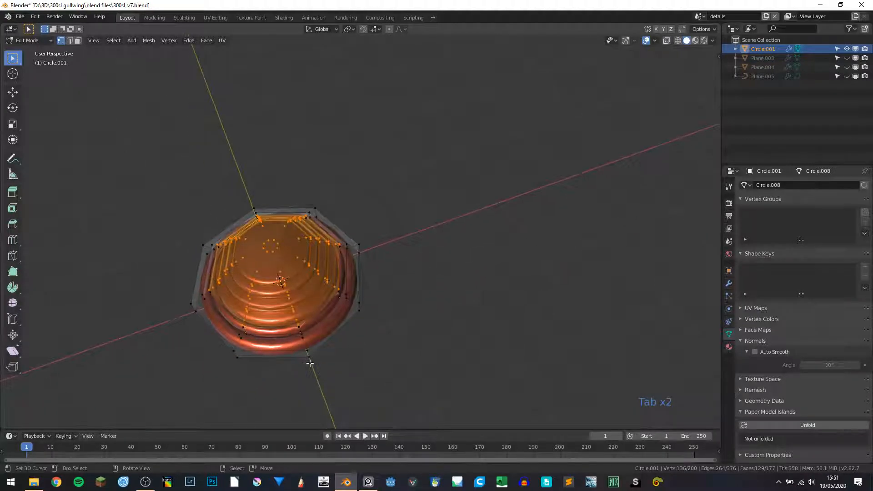
key("KP_7")
middle_click_drag(490, 319, 421, 310, "shift")
key("a")
key("a")
key("a")
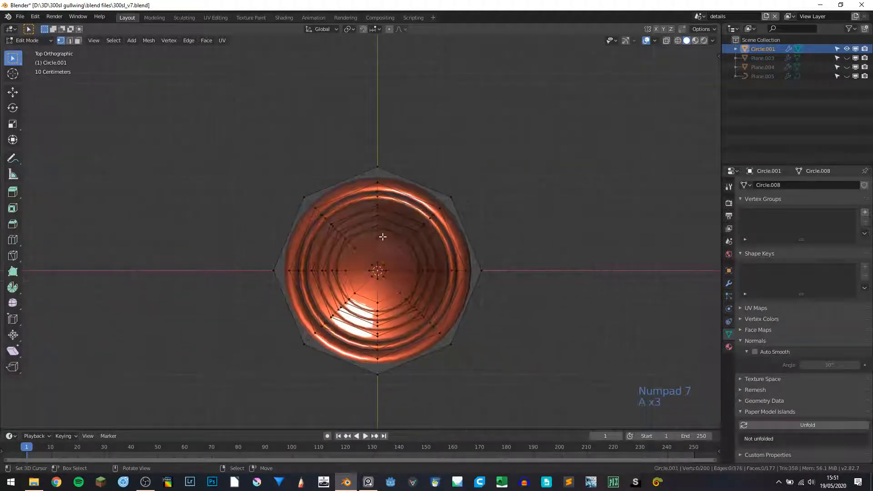
scroll(363, 222, "up", 1)
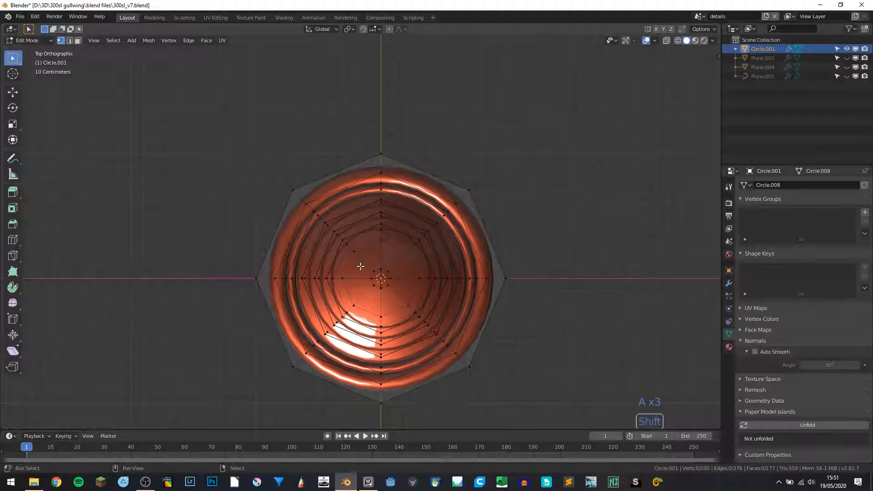
key("c")
scroll(362, 261, "down", 4)
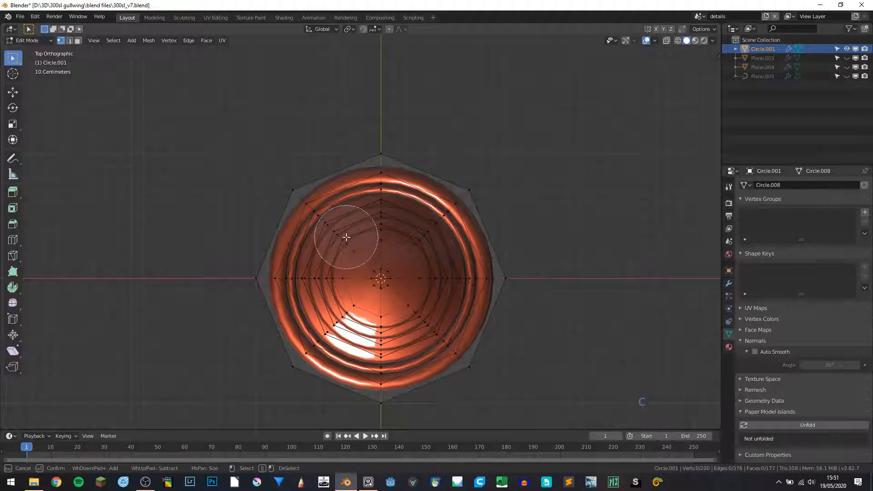
left_click_drag(355, 242, 359, 238)
right_click(362, 239)
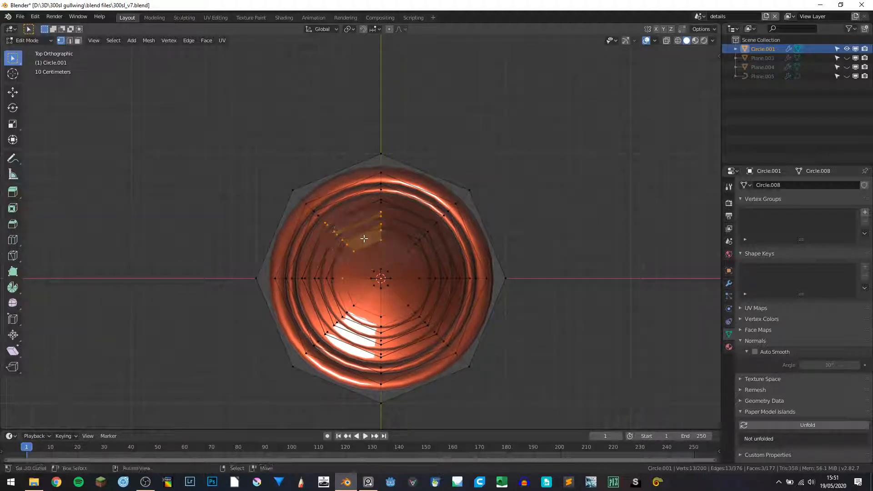
Circle-select all upper rings through the wireframe, restore solid shading, and scale the rings up to about 1.04.
key("shift+z")
key("c")
scroll(381, 277, "down", 4)
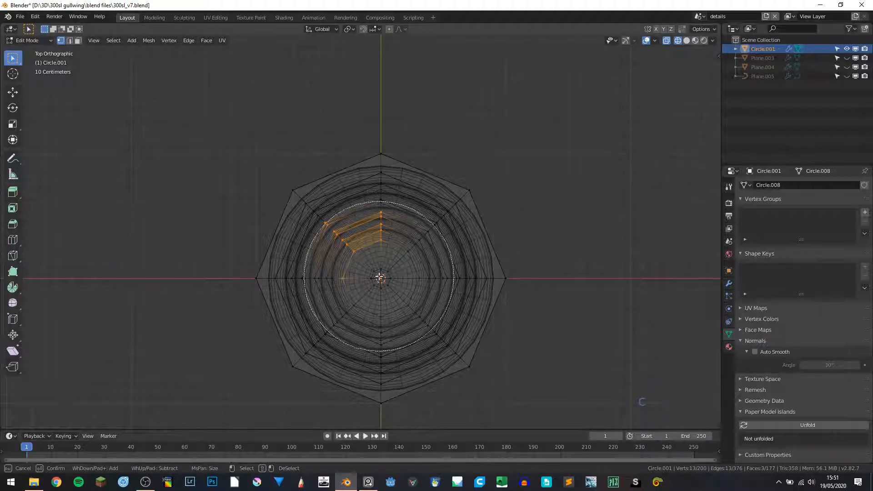
left_click(380, 278)
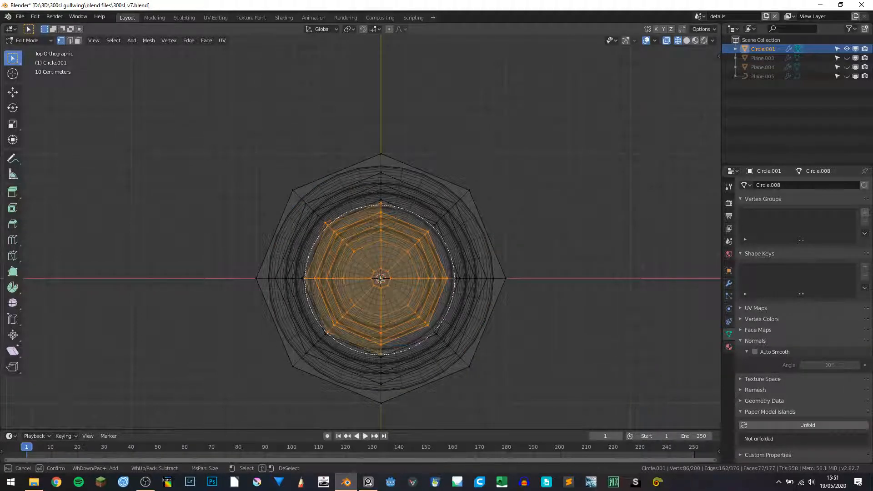
left_click_drag(378, 280, 378, 282)
right_click(379, 282)
key("shift")
key("shift+z")
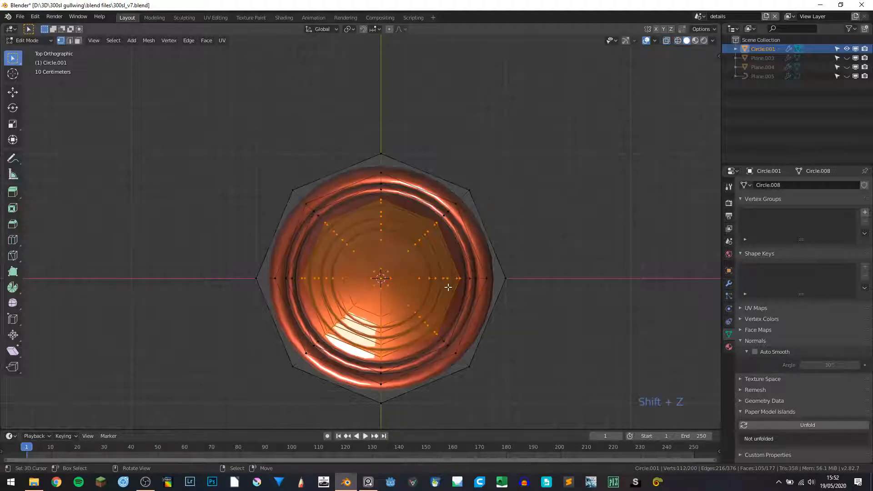
key("s")
key("shift")
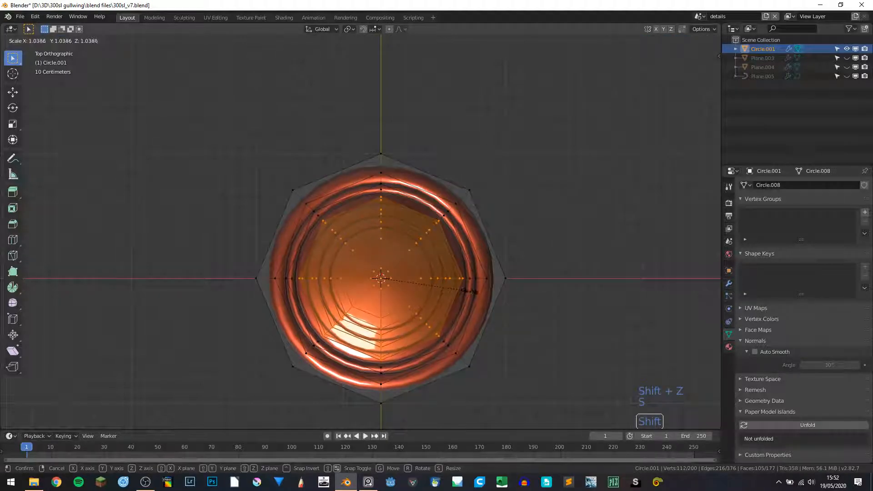
left_click(473, 292)
Leave edit mode and save the file.
middle_click_drag(468, 288, 401, 256)
key("Tab")
key("ctrl+s")
left_click(145, 483)
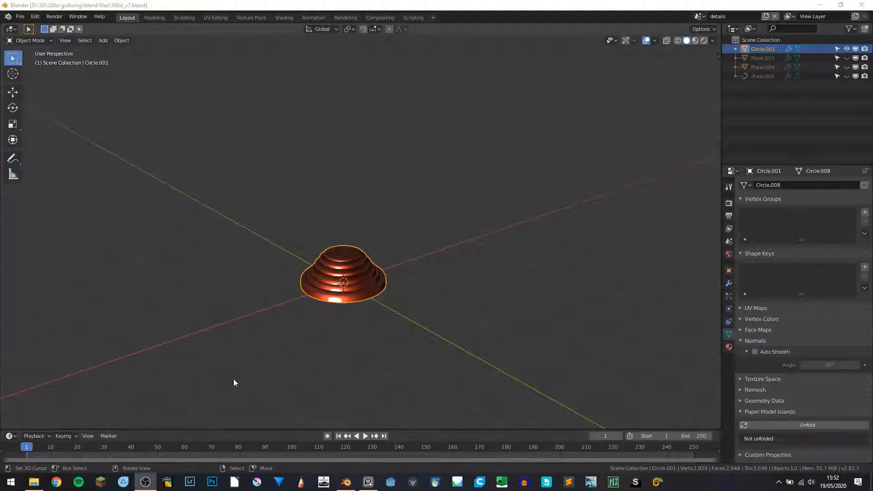
Unhide the Plane.003, Plane.004 and Plane.005 objects.
left_click(846, 58)
left_click(847, 67)
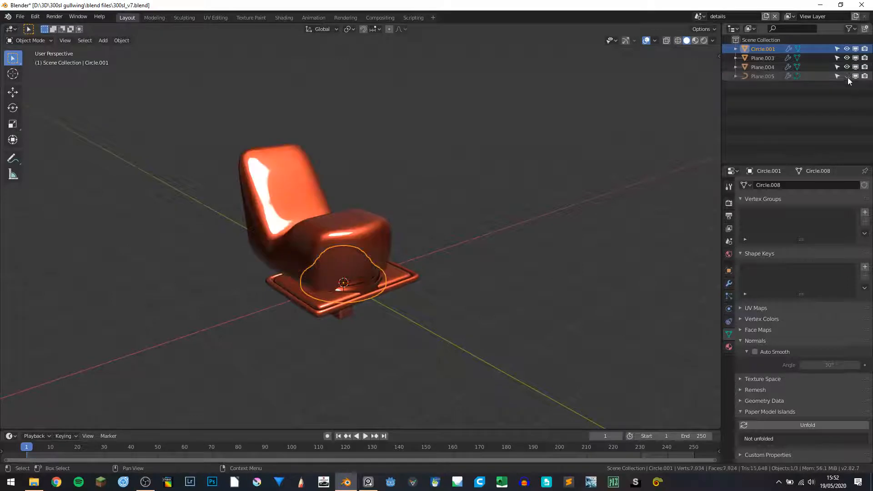
left_click(847, 76)
middle_click_drag(370, 223, 209, 255)
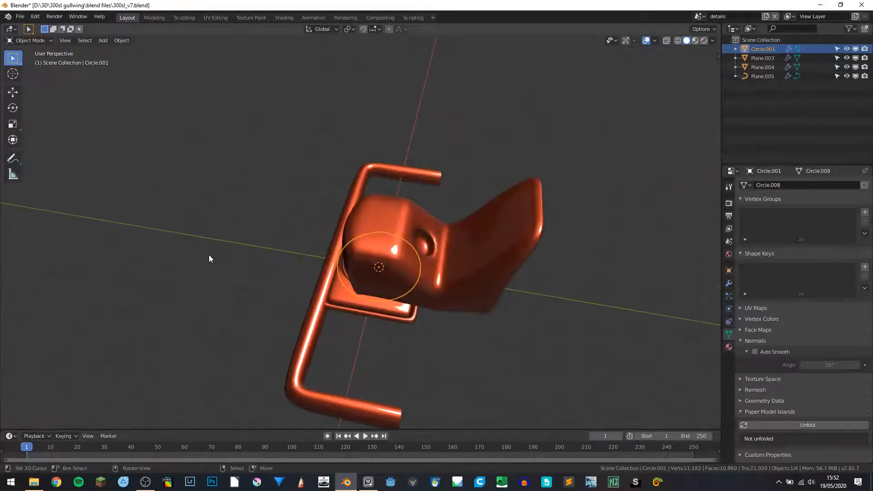
Examine the Plane.004 mesh in edit mode from the side and below, selecting the edge loop along its underside.
left_click(485, 252)
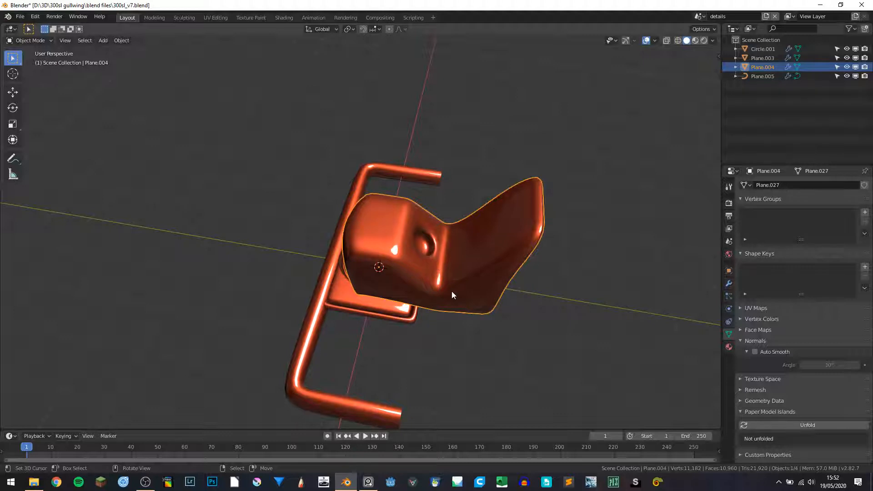
key("Tab")
middle_click_drag(451, 295, 455, 248)
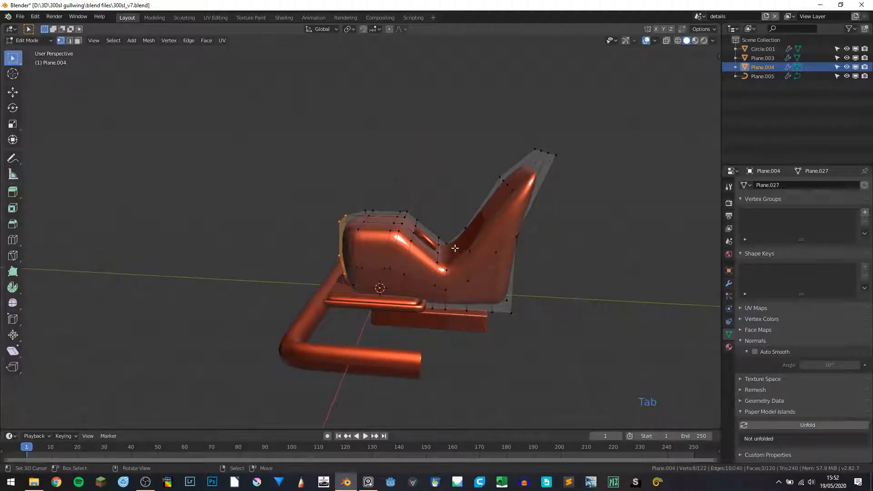
left_click(480, 310, "alt")
middle_click_drag(480, 310, 295, 260)
key("Tab")
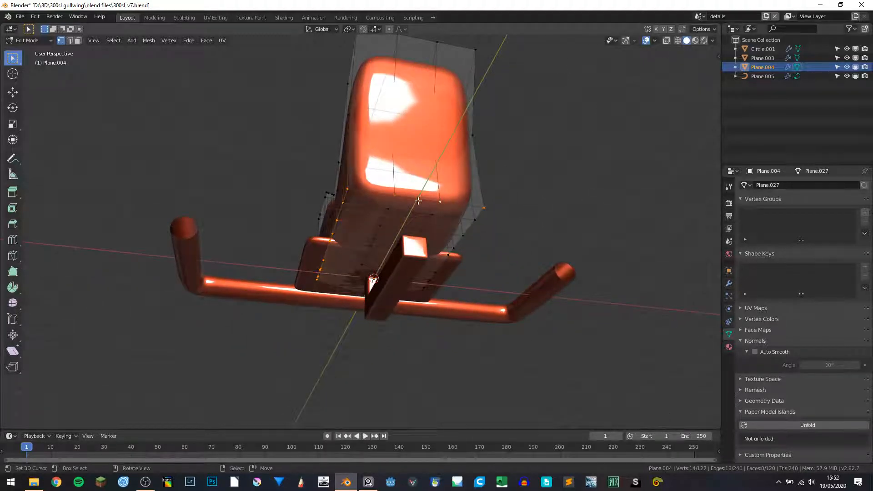
Isolate Plane.004 in local view and return to editing its mesh with the edge loop along its underside selected.
left_click(296, 259)
left_click(380, 230)
key("KP_Divide")
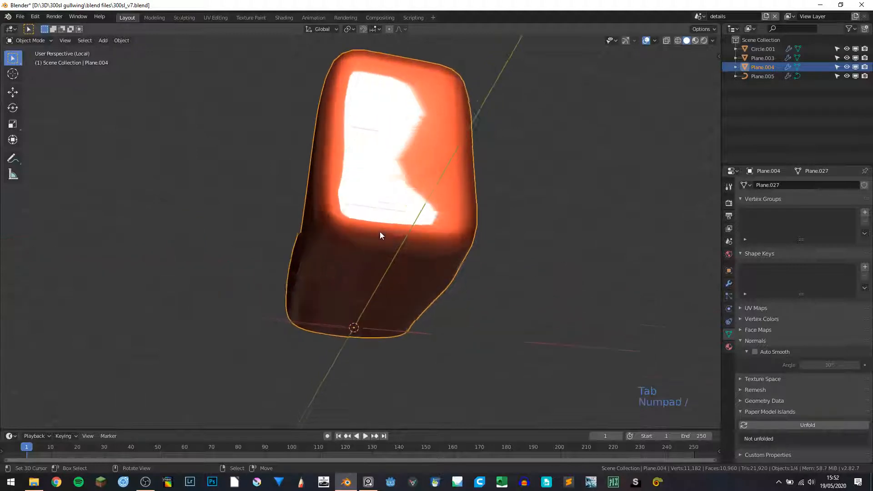
key("Tab")
middle_click_drag(374, 259, 334, 300)
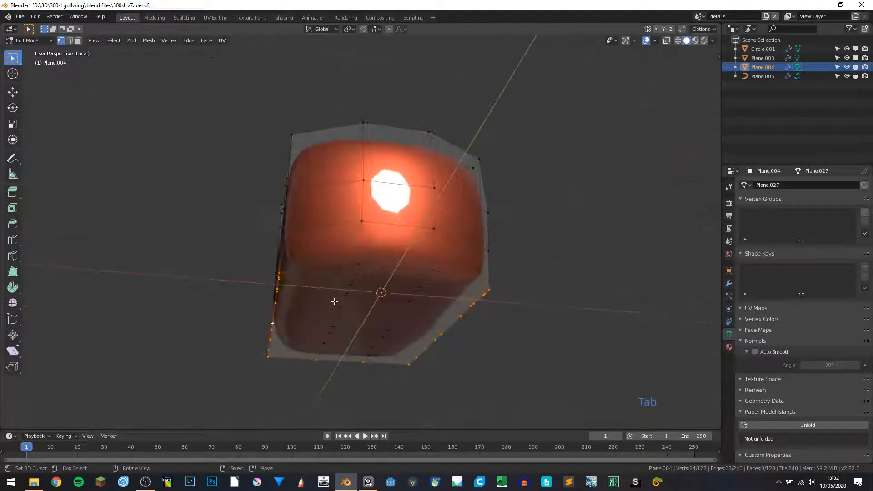
Duplicate the selected underside edge loop in place and separate the copy into its own object.
key("shift+d")
right_click(397, 268)
key("p")
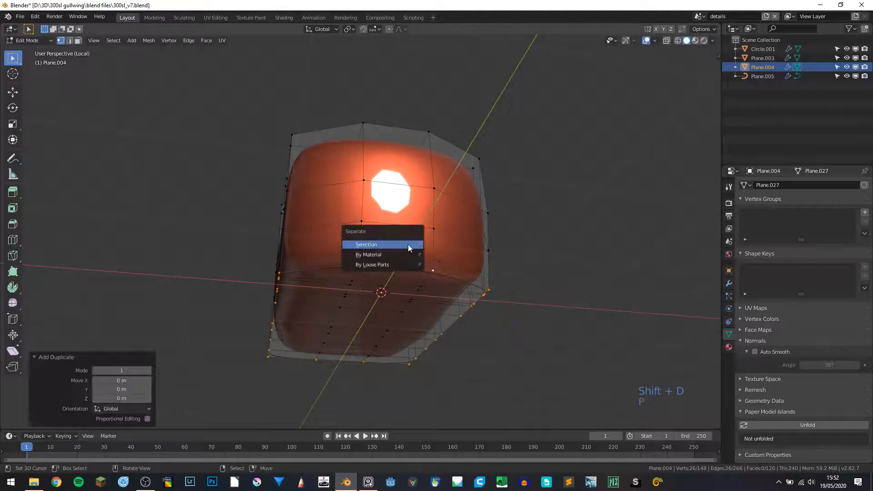
left_click(384, 245)
key("Tab")
Select the separated underside outline and remove its Subdivision modifier.
left_click(355, 265)
middle_click_drag(355, 266, 473, 302)
left_click(729, 284)
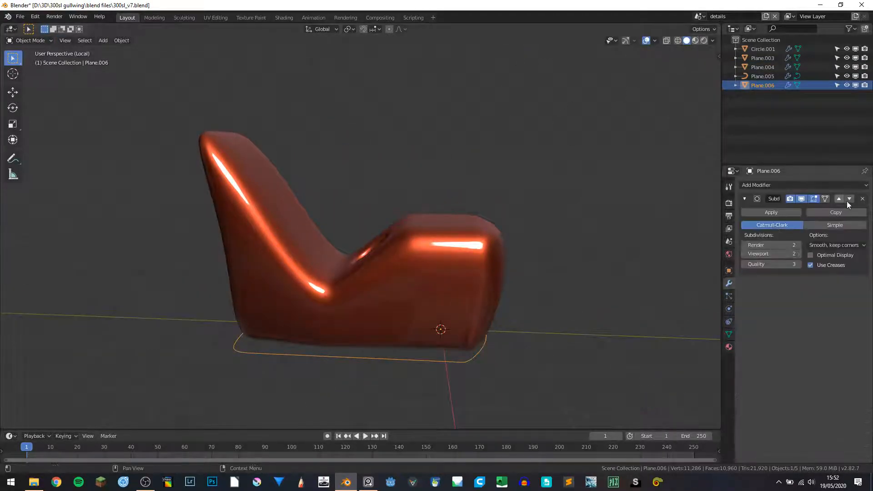
left_click(862, 199)
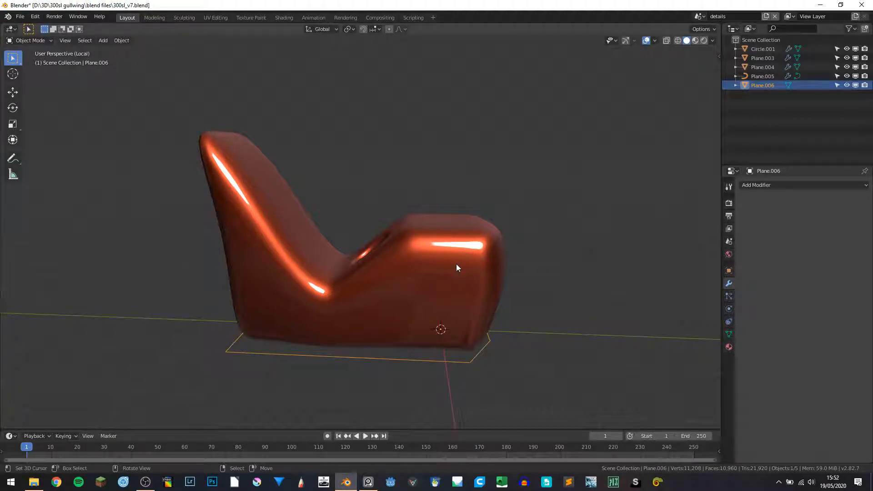
Convert the outline from mesh to curve and add a level 2 Subdivision modifier to it.
key("space")
key("Return")
left_click(456, 264)
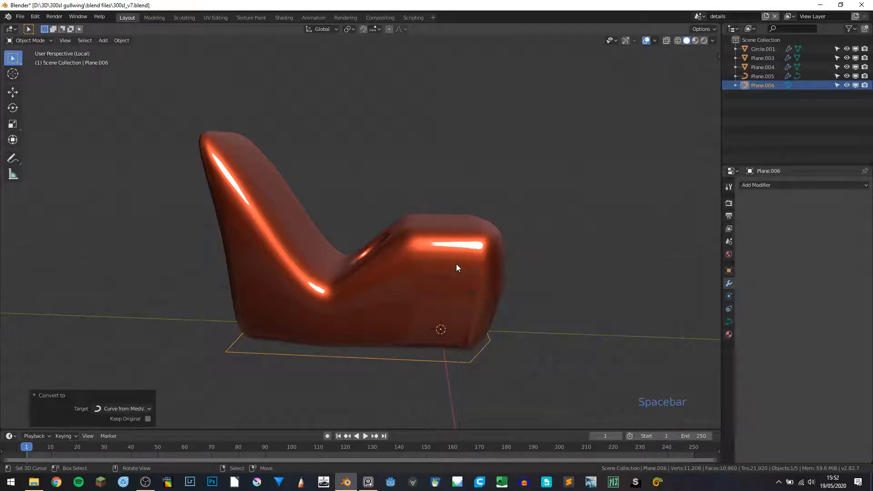
key("ctrl+2")
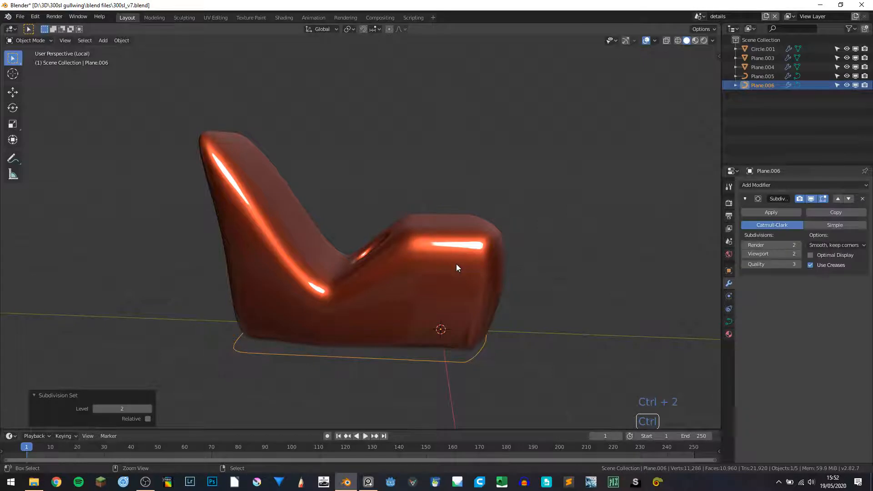
key("g")
key("z")
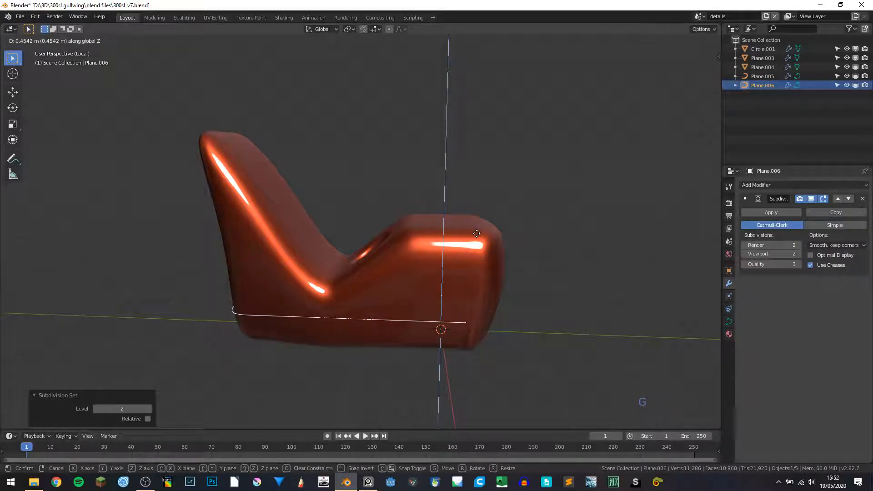
right_click(477, 233)
Give the outline curve a round bevel with resolution 12 and a depth of 0.38 m.
middle_click_drag(477, 233, 435, 250)
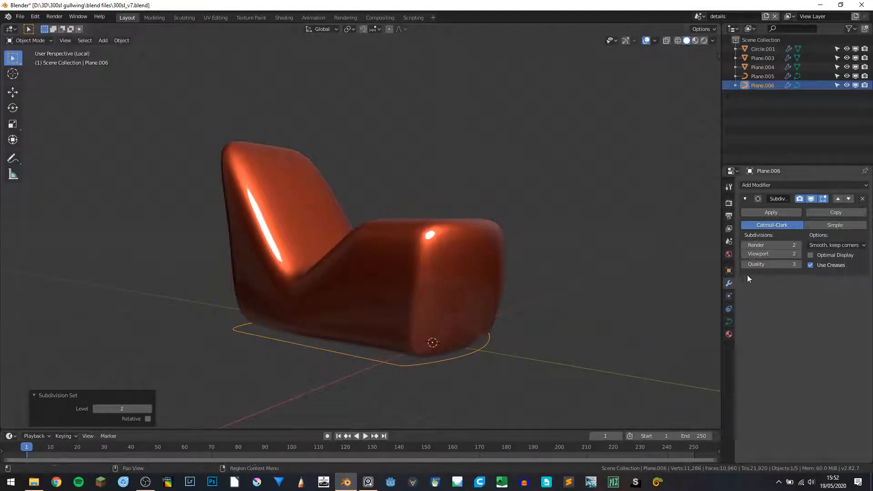
left_click(729, 322)
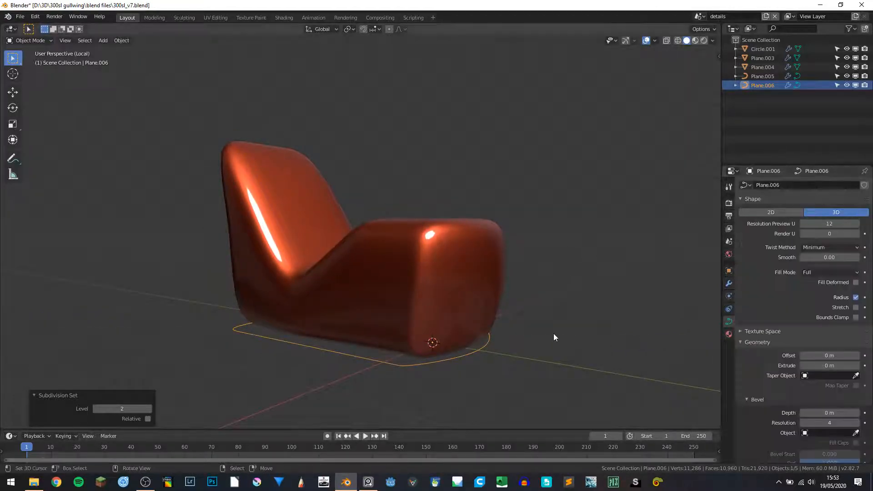
key("w")
left_click(541, 296)
key("Escape")
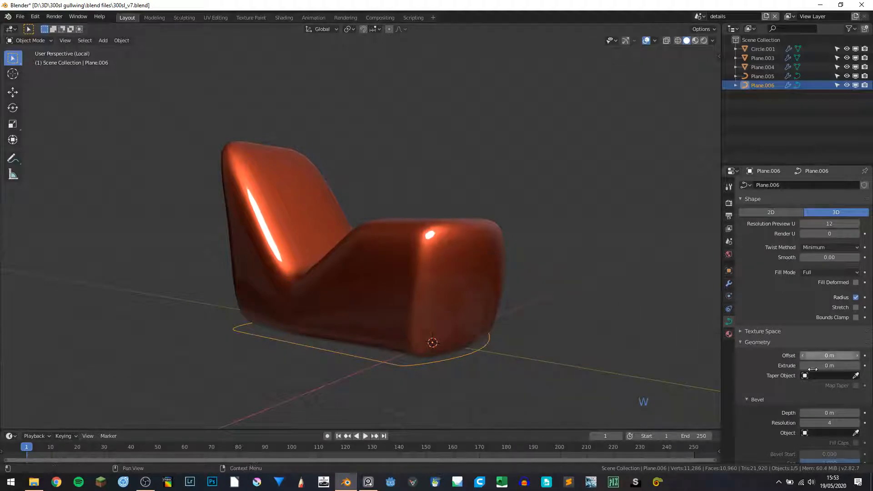
left_click(822, 423)
type("12")
key("Return")
left_click_drag(830, 412, 855, 412)
middle_click_drag(493, 285, 380, 315)
Deselect everything and leave local view to bring back the other detail parts.
key("a")
key("a")
key("a")
key("alt+h")
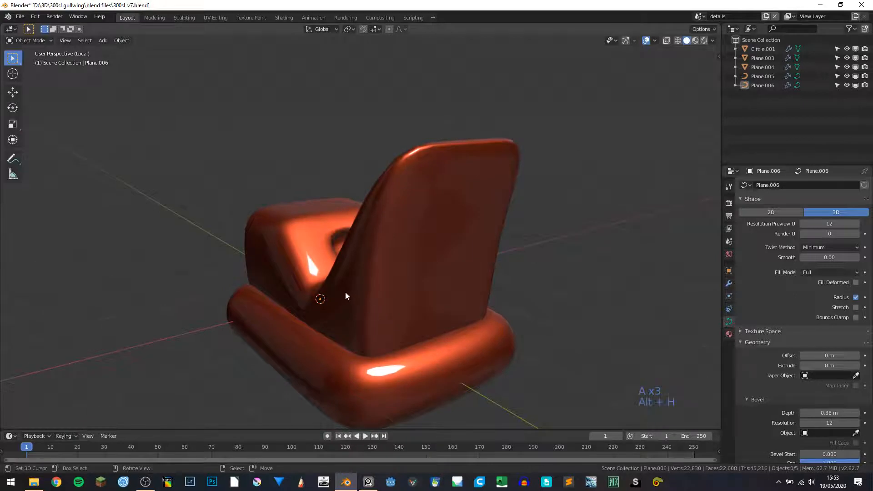
scroll(355, 290, "down", 4)
key("KP_Divide")
Copy the bent tube Plane.005 and switch to the car scene.
middle_click_drag(398, 185, 258, 299)
left_click(269, 309)
key("ctrl+c")
left_click(698, 16)
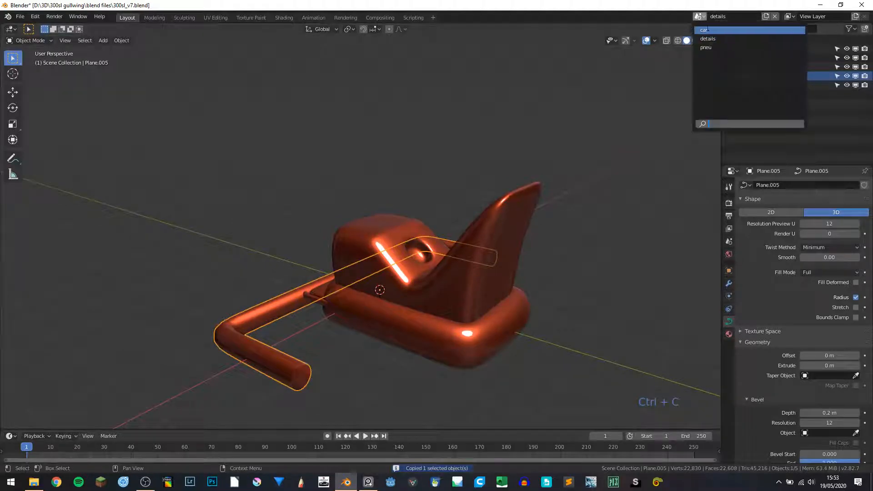
left_click(703, 31)
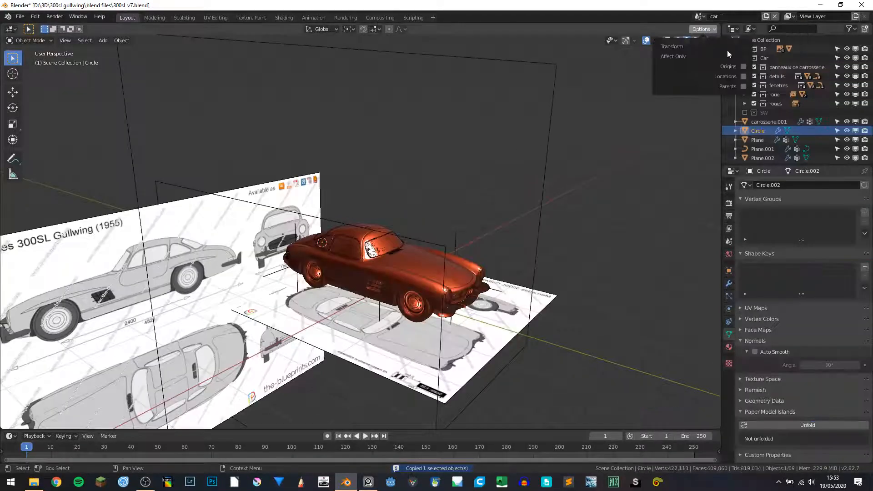
Make the Scene Collection active and paste the copied tube into it.
left_click(768, 40)
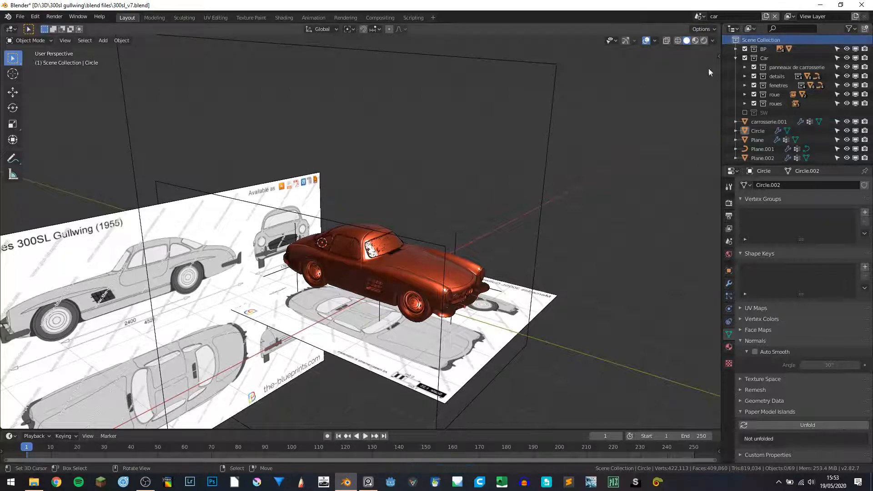
scroll(414, 190, "down", 4)
middle_click_drag(414, 190, 357, 235)
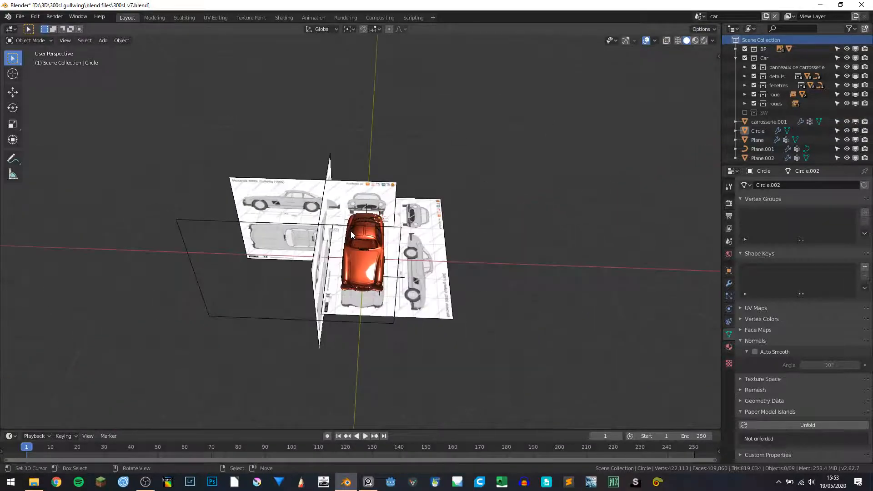
key("ctrl+v")
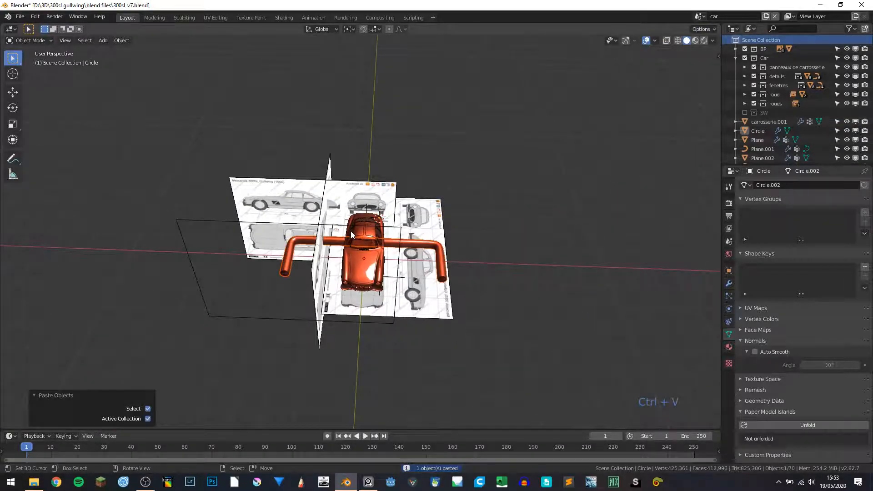
Rotate the pasted tube 90° in top view so its long section runs along the car's length.
key("KP_7")
scroll(472, 201, "up", 4)
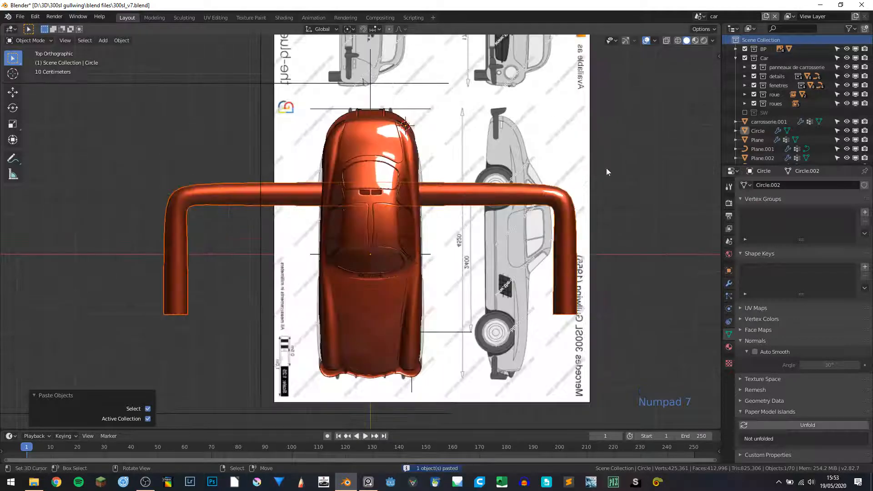
left_click(568, 200)
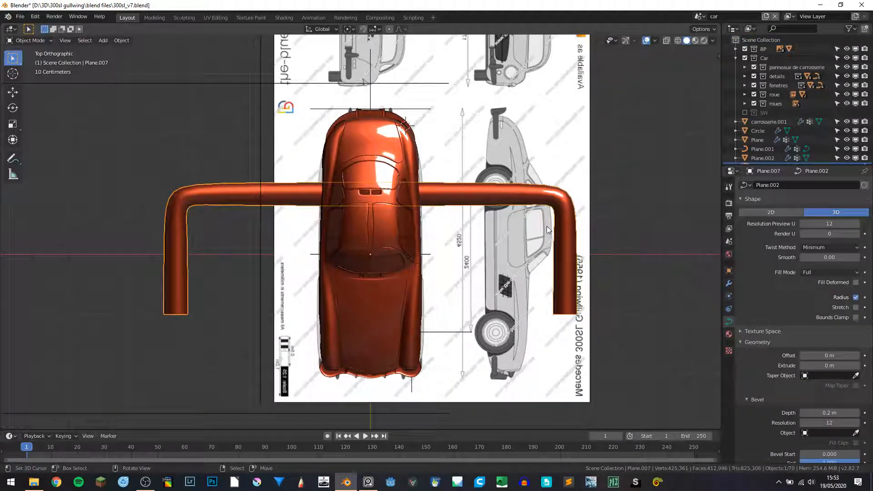
key("r")
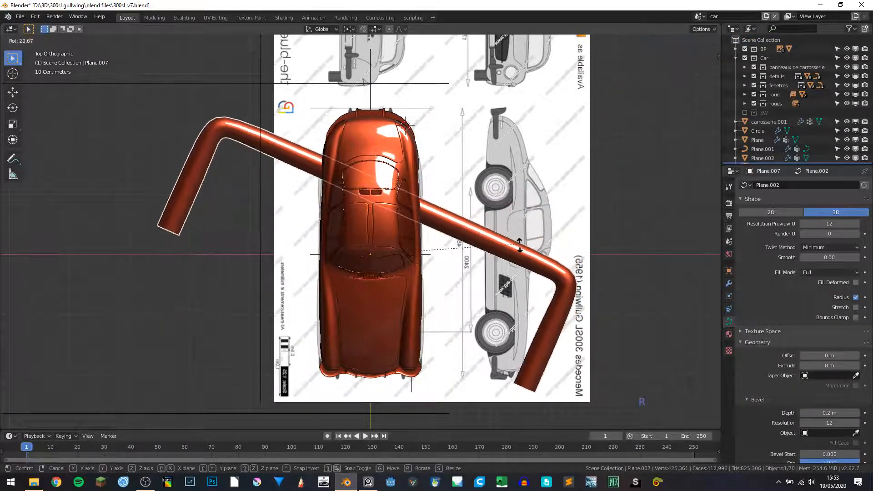
type("90")
key("Return")
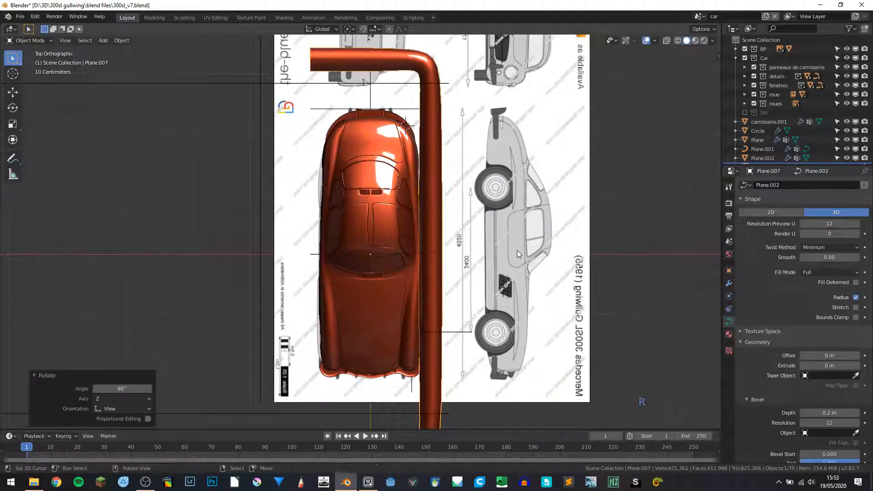
Scale the tube down to about 0.088 and move it to the door side, about 0.831 m in X and 0.317 m in Y.
key("s")
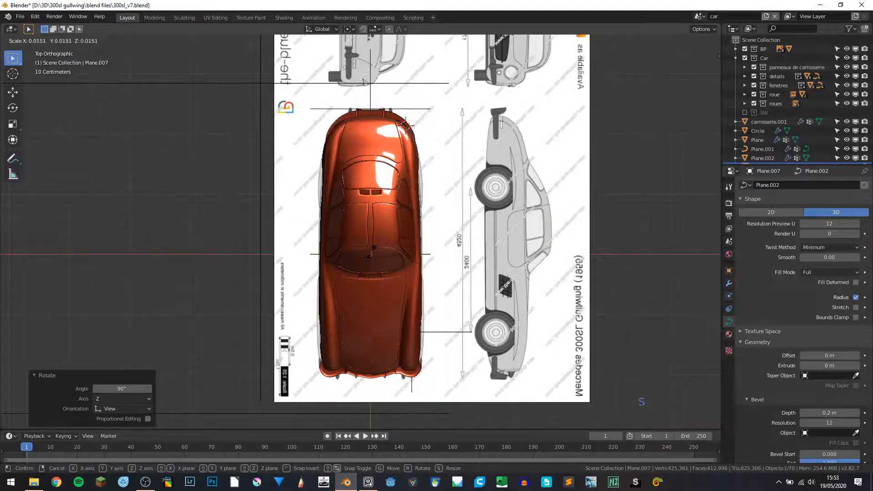
left_click(513, 235)
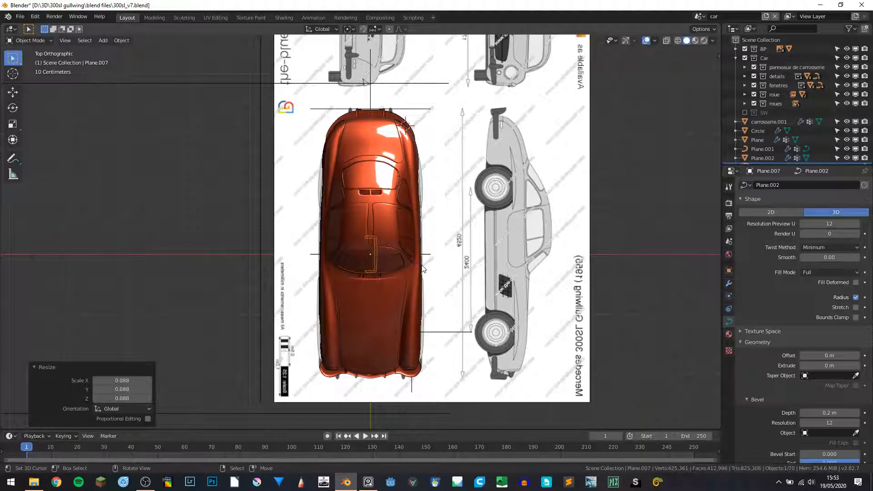
key("g")
left_click(442, 253)
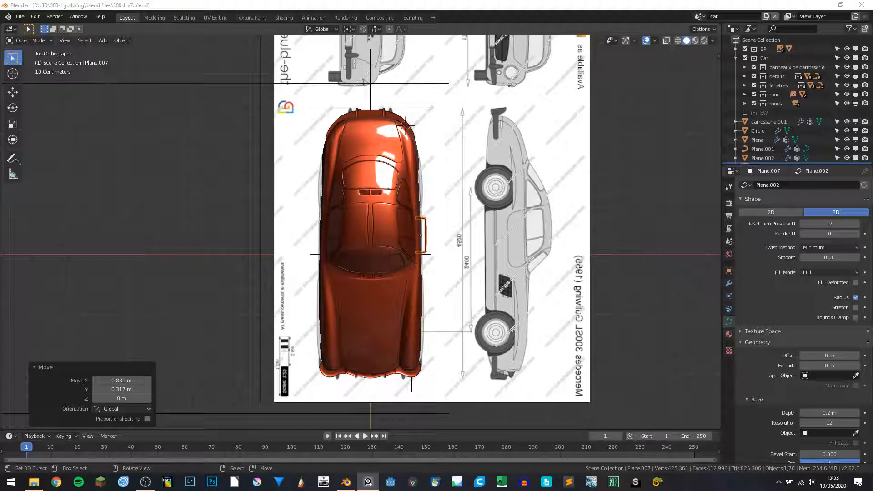
Raise the handle tube about 0.7 m along Z in side view so it sits on the door panel.
scroll(304, 155, "up", 3)
middle_click_drag(304, 154, 416, 214)
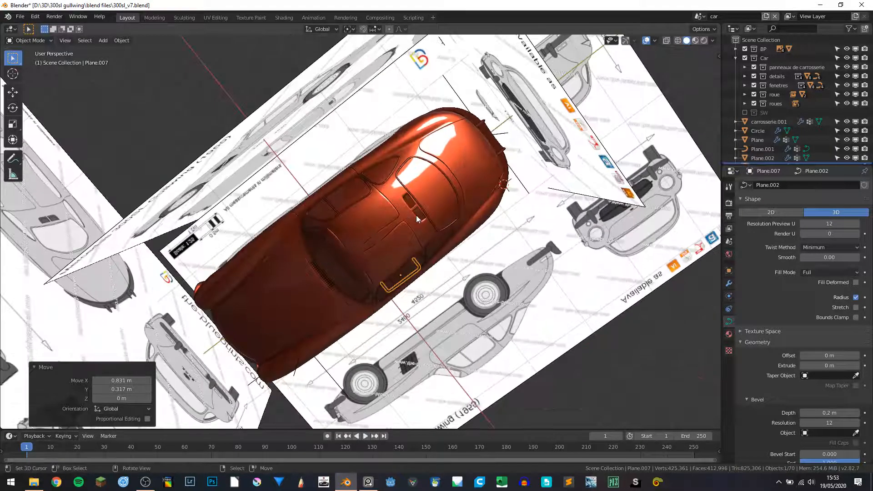
key("KP_7")
middle_click_drag(491, 240, 420, 254, "shift")
scroll(420, 254, "up", 5)
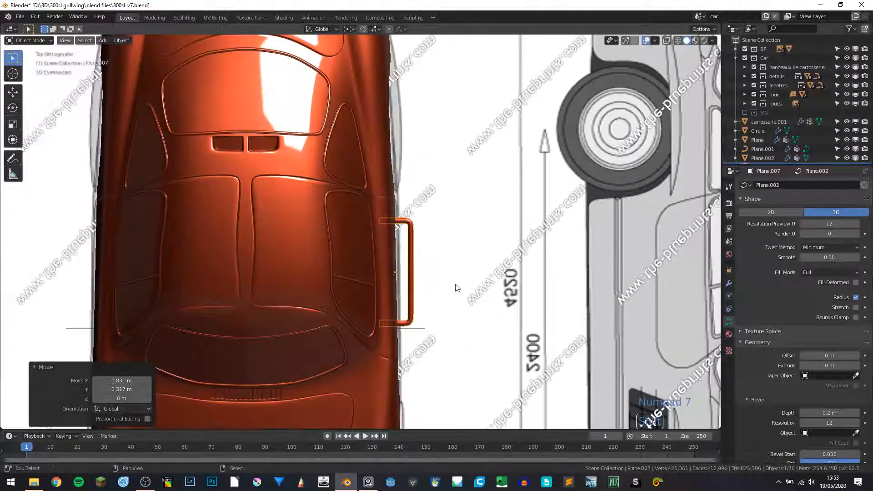
scroll(384, 253, "up", 1)
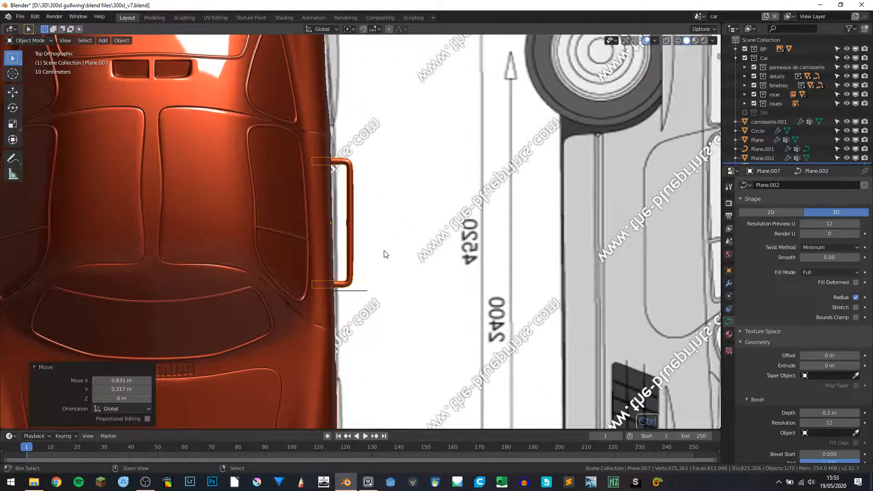
key("ctrl+KP_1")
key("KP_3")
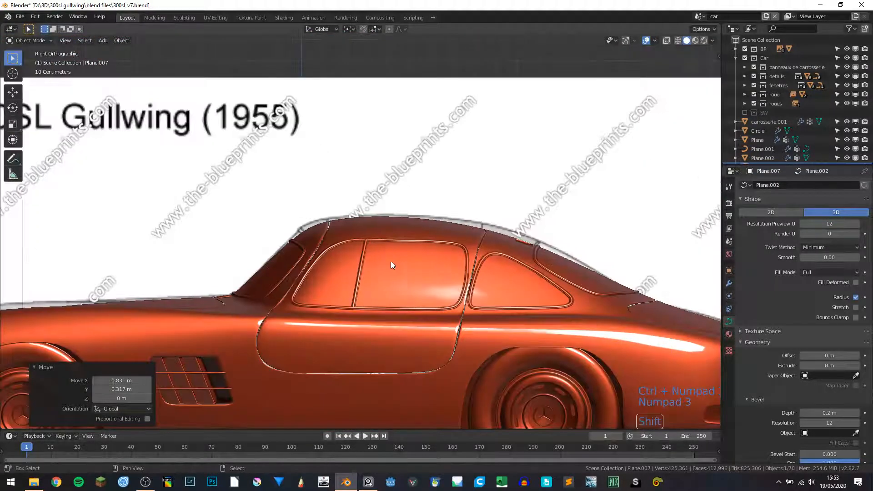
scroll(393, 269, "down", 7)
scroll(362, 242, "up", 4)
key("g")
key("z")
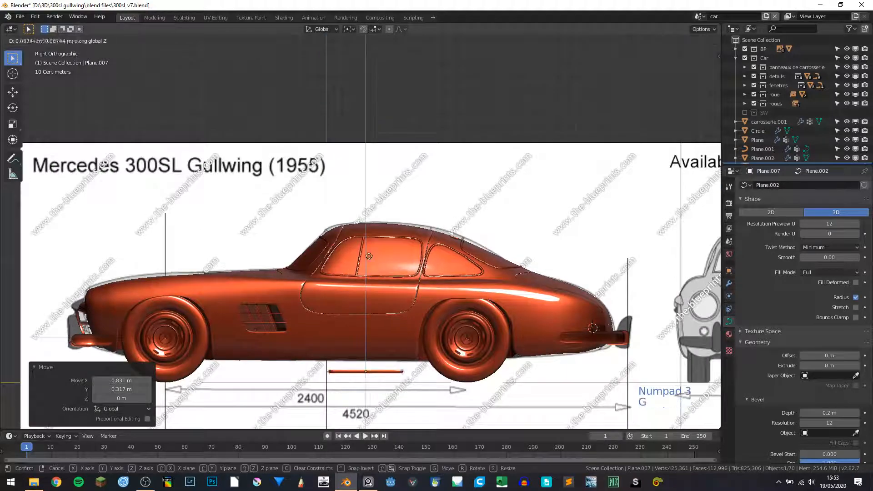
left_click(391, 260)
Scale the door handle to about 0.474 and shift it about -0.065 m in Y and -0.072 m in Z on the door.
scroll(396, 255, "up", 4)
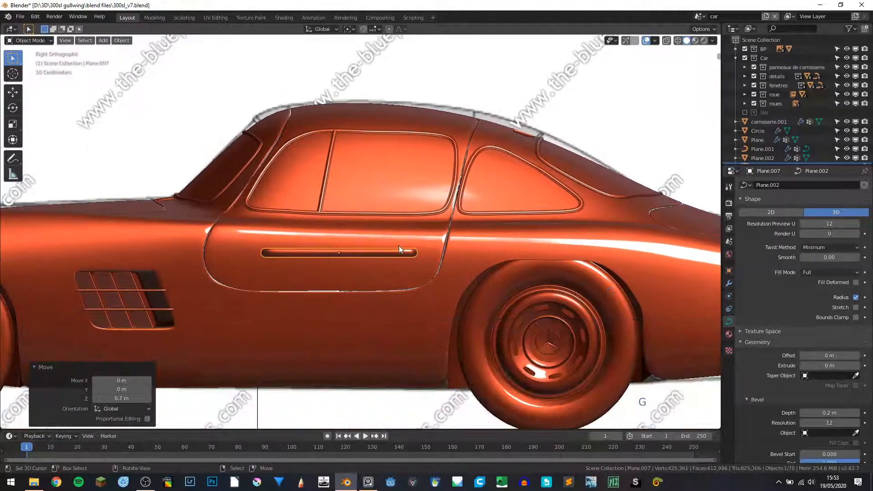
key("s")
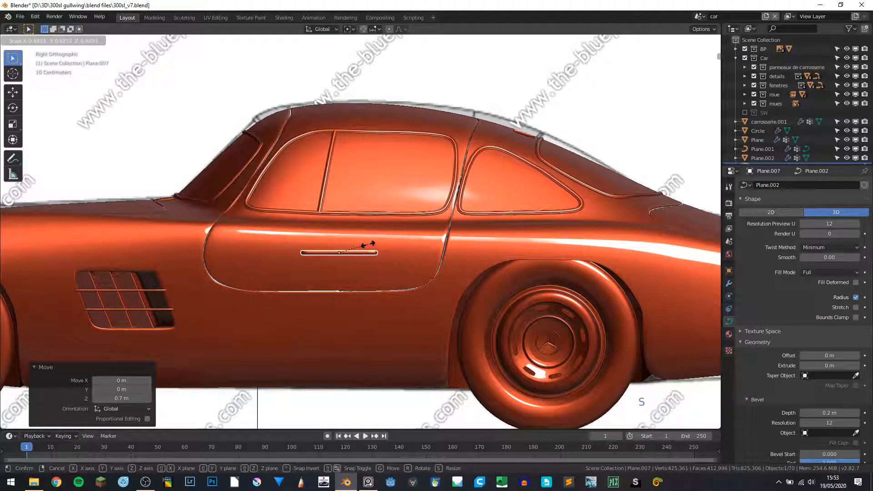
left_click(362, 244)
key("g")
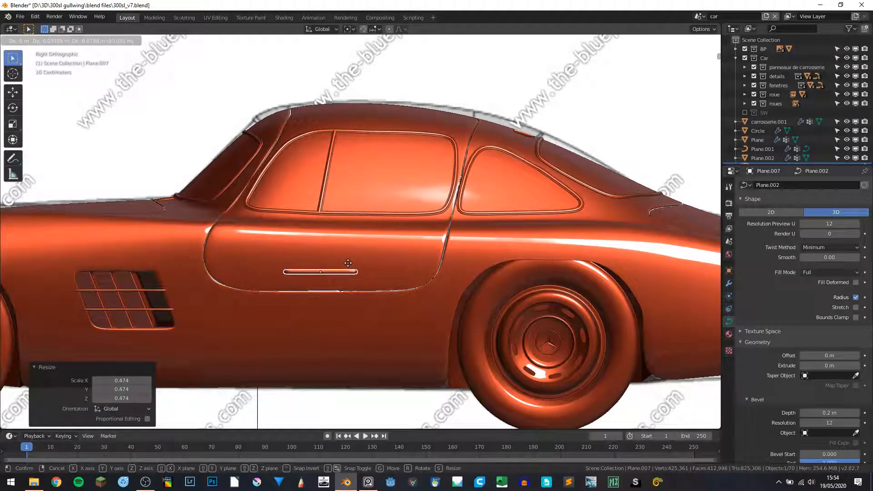
left_click(349, 262)
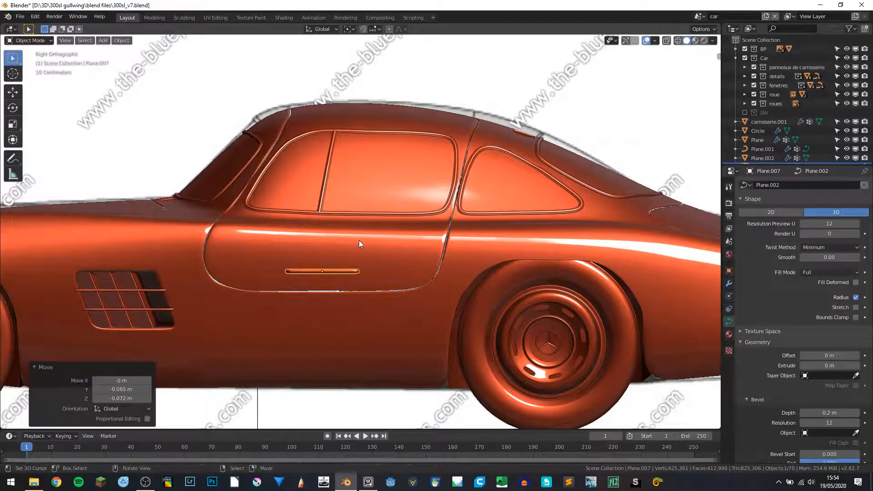
Rotate the door handle about -0.87° in top view and shift it slightly inward along X against the door.
key("KP_7")
scroll(344, 250, "up", 1)
middle_click_drag(346, 250, 373, 223, "shift")
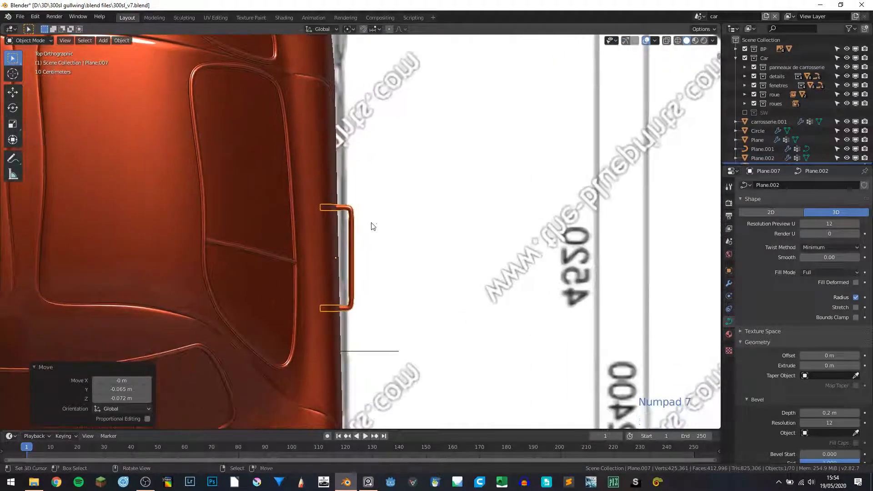
key("r")
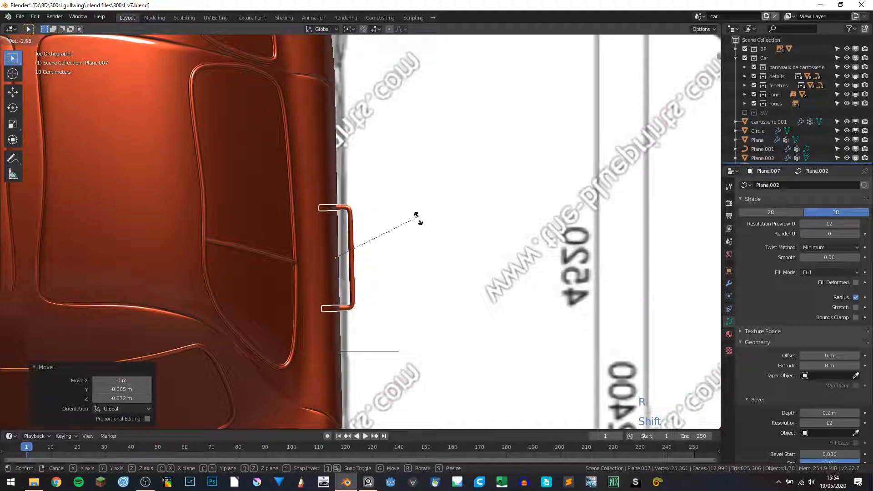
left_click(411, 250)
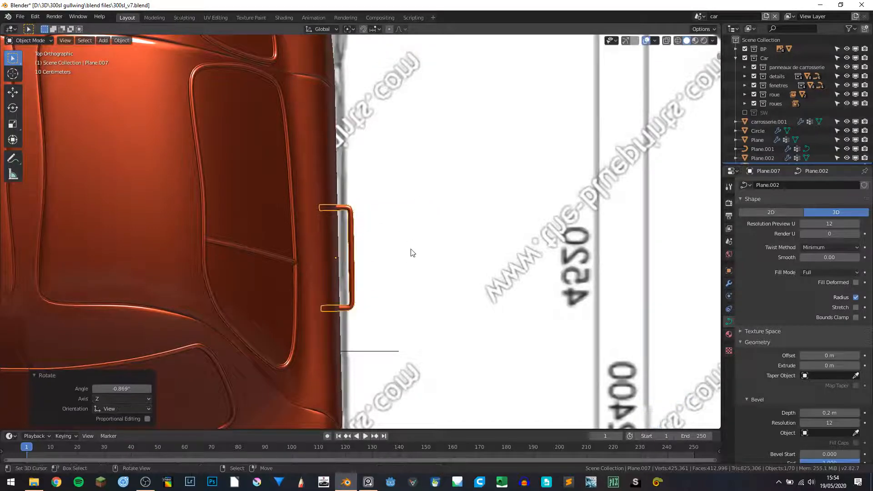
key("g")
key("x")
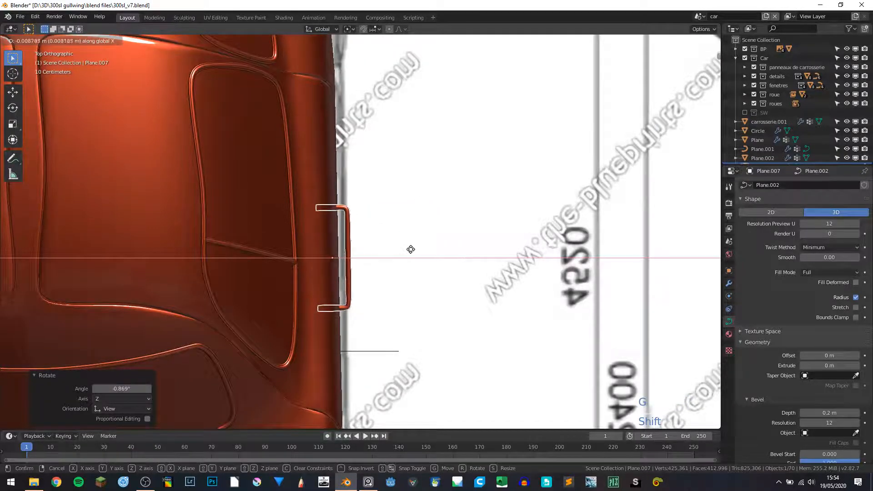
left_click(423, 253)
key("a")
key("a")
key("a")
Add a Mirror modifier on X to the door handle, place it above the Subdivision modifier and mirror across base_mesh.
middle_click_drag(406, 248, 335, 236)
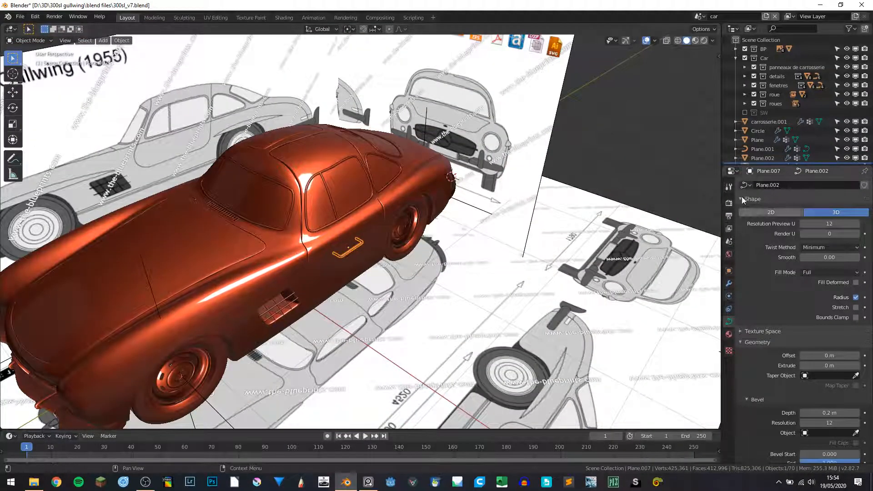
left_click(731, 332)
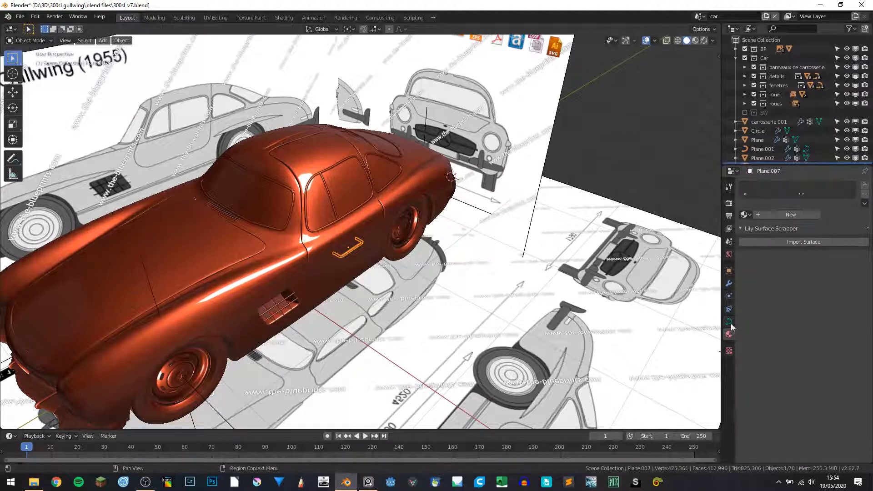
left_click(728, 286)
left_click(749, 186)
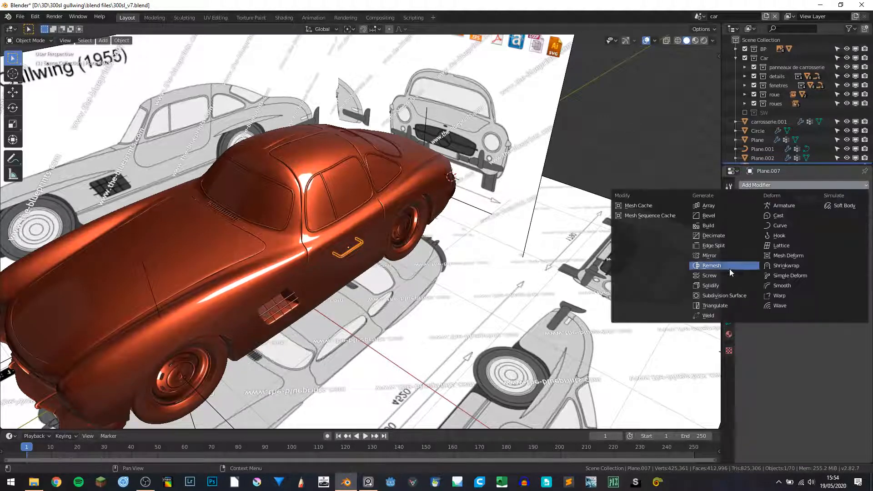
left_click(709, 256)
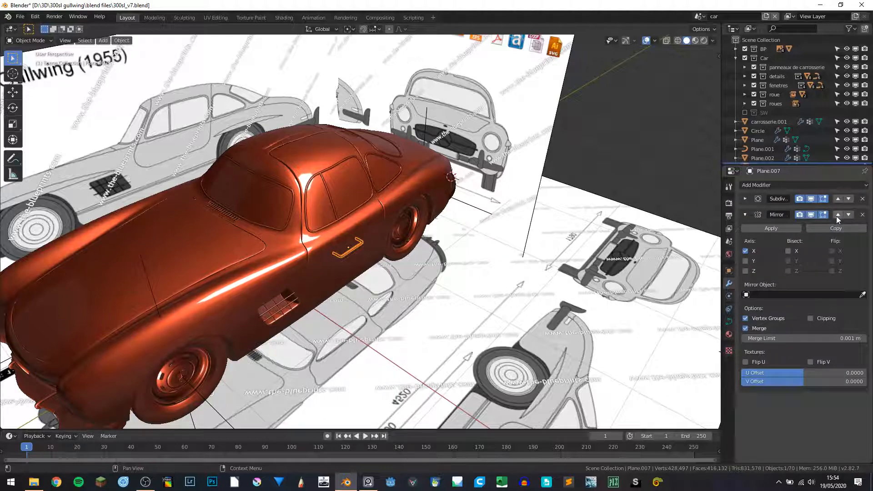
scroll(420, 183, "down", 6)
middle_click_drag(419, 183, 409, 180)
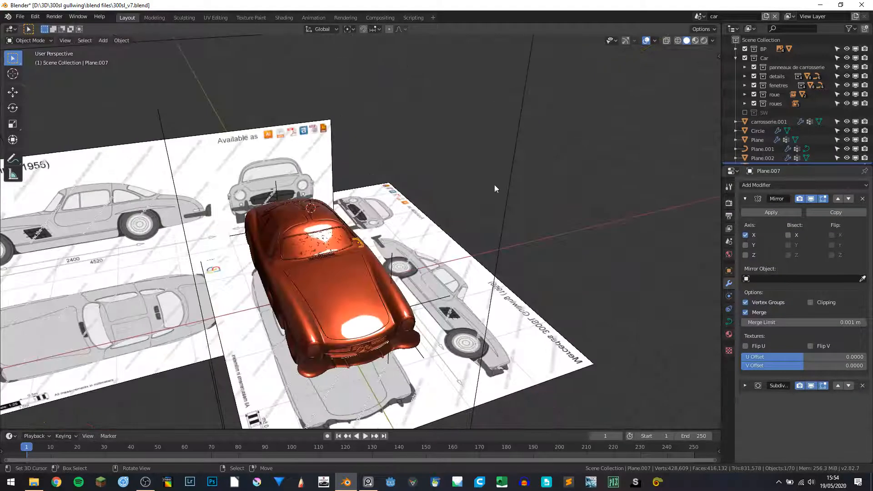
left_click(775, 280)
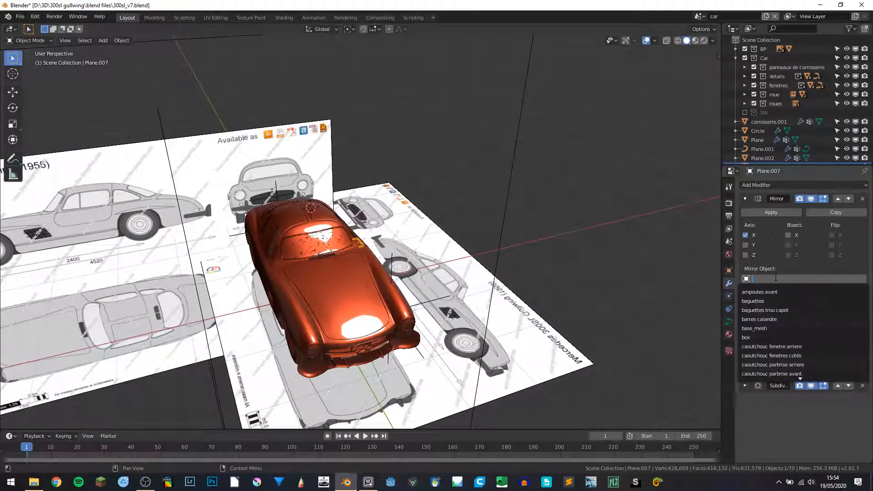
left_click(747, 323)
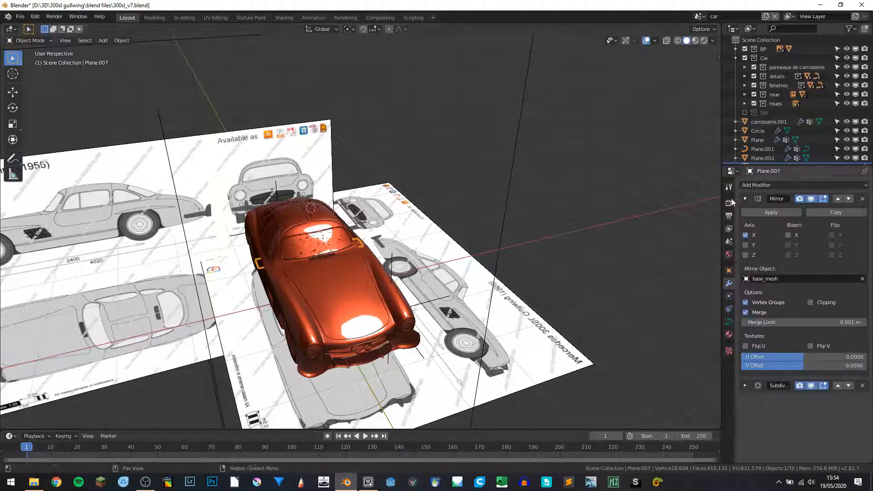
left_click(745, 199)
Deselect everything and save the blend file.
middle_click_drag(524, 200, 447, 206)
key("a")
key("a")
key("ctrl+s")
middle_click_drag(499, 197, 401, 190)
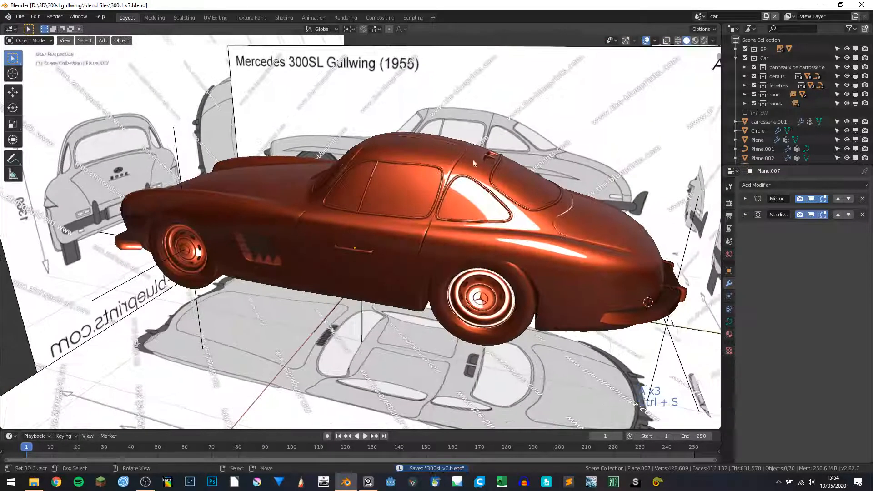
Switch to the details scene and copy the lever-shaped block together with its rounded base.
left_click(699, 18)
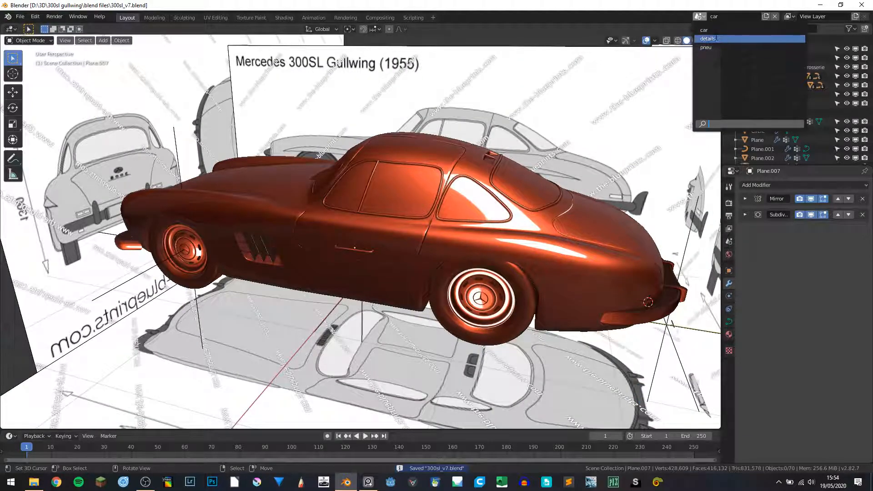
left_click(708, 39)
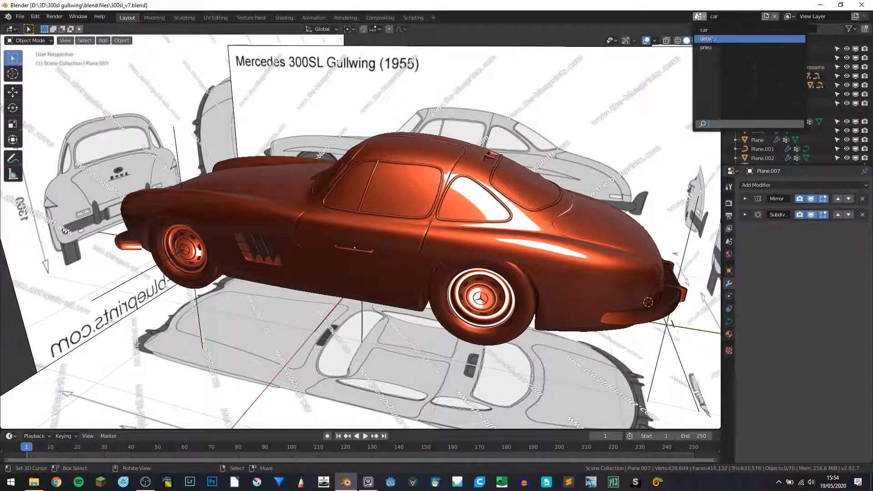
left_click(367, 223)
scroll(336, 239, "down", 5)
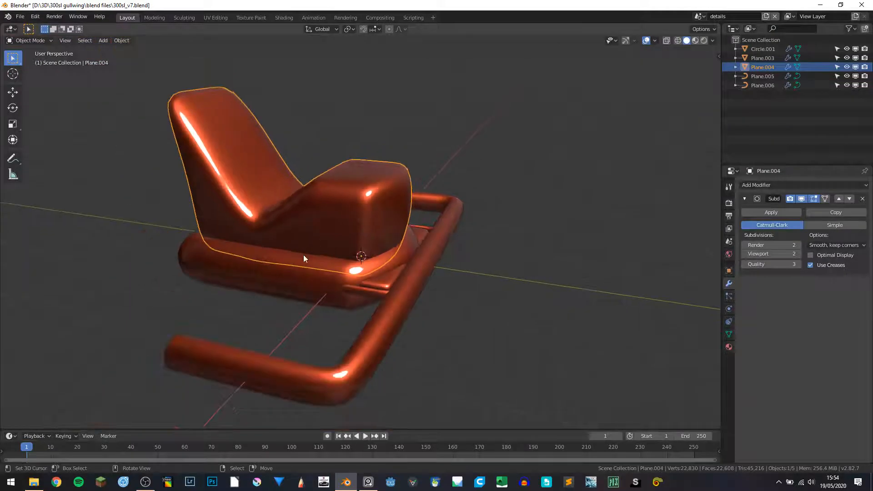
left_click(302, 256, "shift")
key("ctrl+c")
middle_click_drag(311, 216, 371, 223)
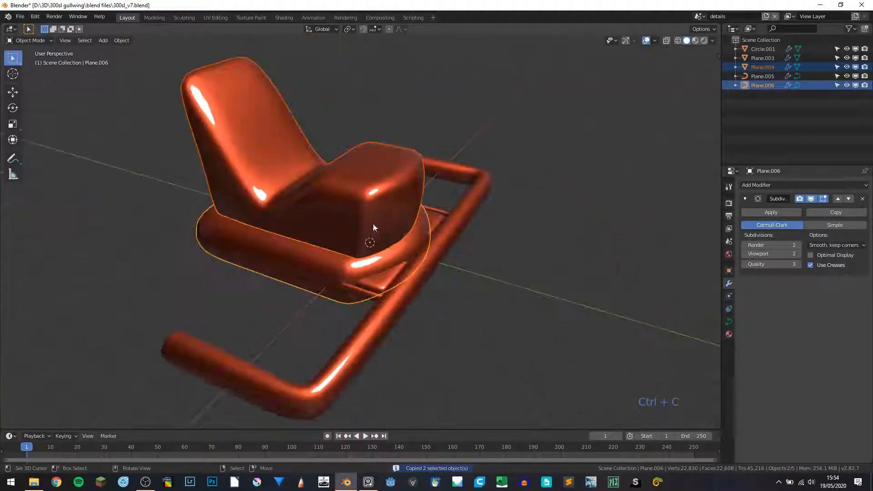
Return to the car scene and paste the copied block and base.
left_click(699, 16)
left_click(718, 31)
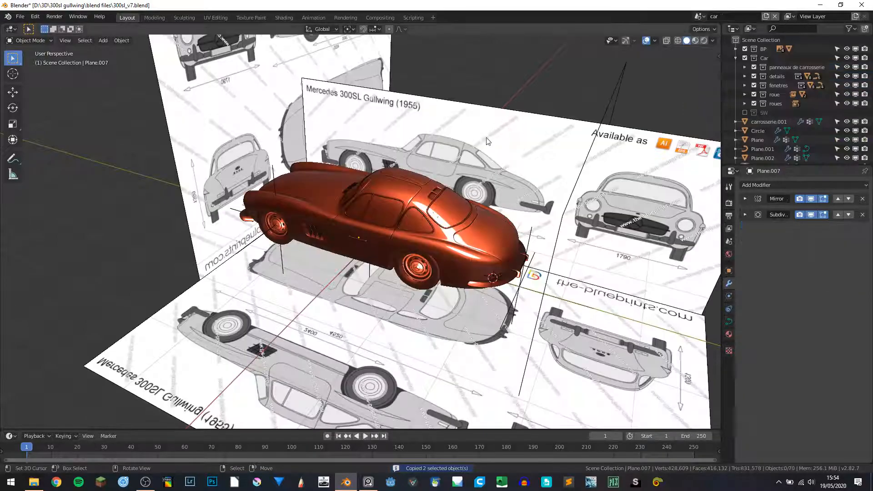
key("ctrl+v")
middle_click_drag(463, 147, 400, 202)
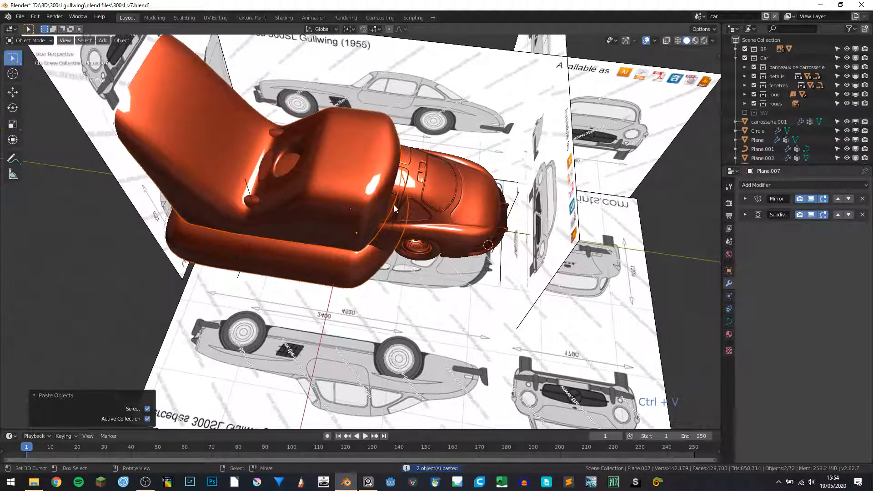
Rotate the pasted block and base 180° about Z and scale them down to about 0.074.
key("KP_7")
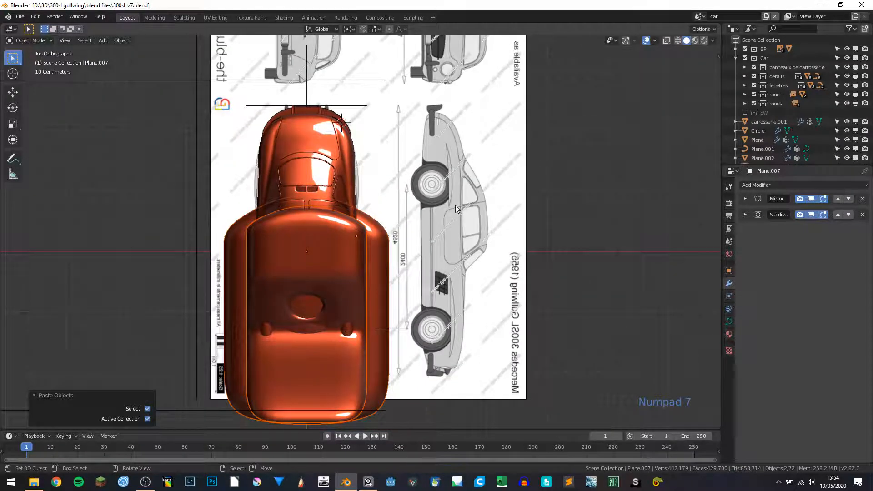
middle_click_drag(481, 206, 446, 177)
key("KP_7")
type("r")
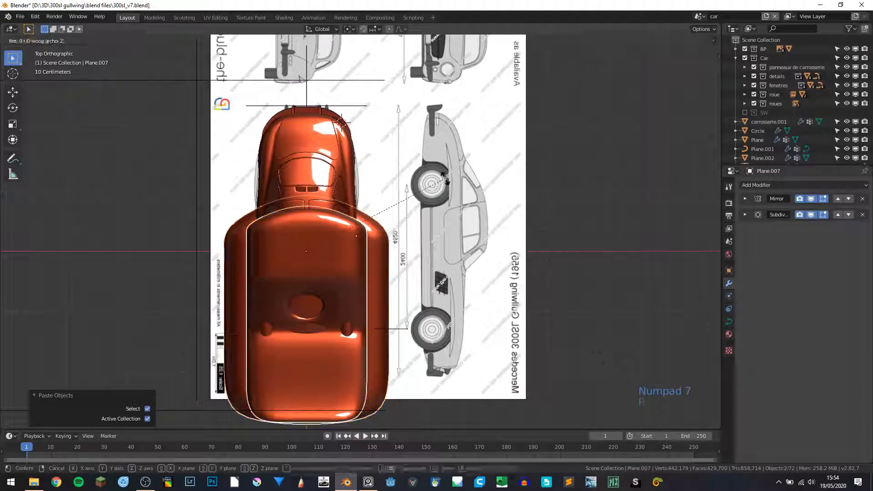
type("180")
key("Return")
key("s")
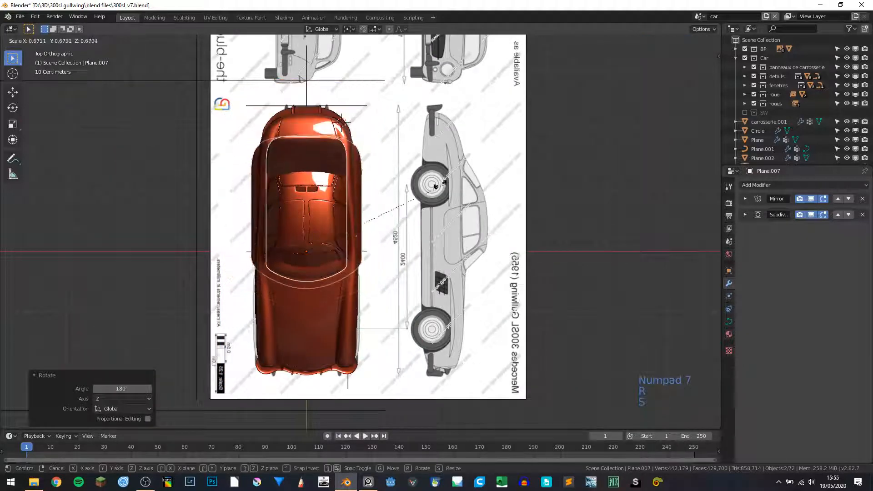
left_click(320, 244)
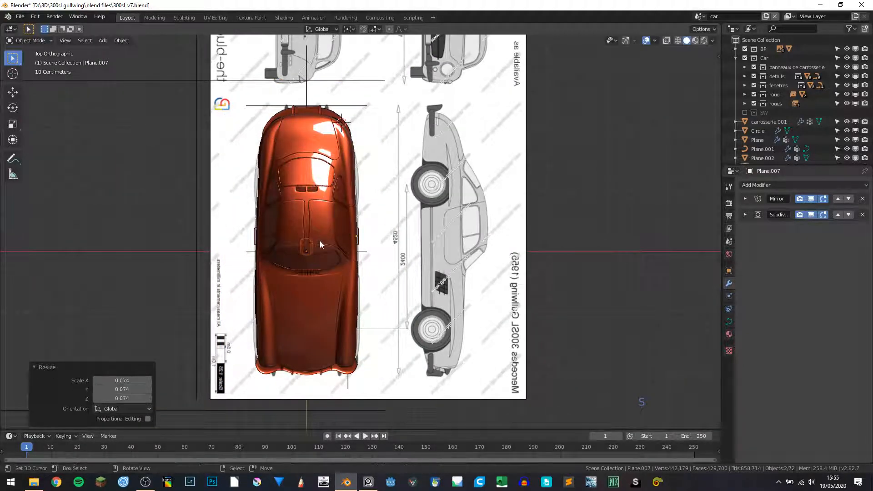
Move the block and base about 2.12 m in Y and 0.696 m in Z to the car's tail.
key("KP_3")
scroll(320, 241, "up", 4)
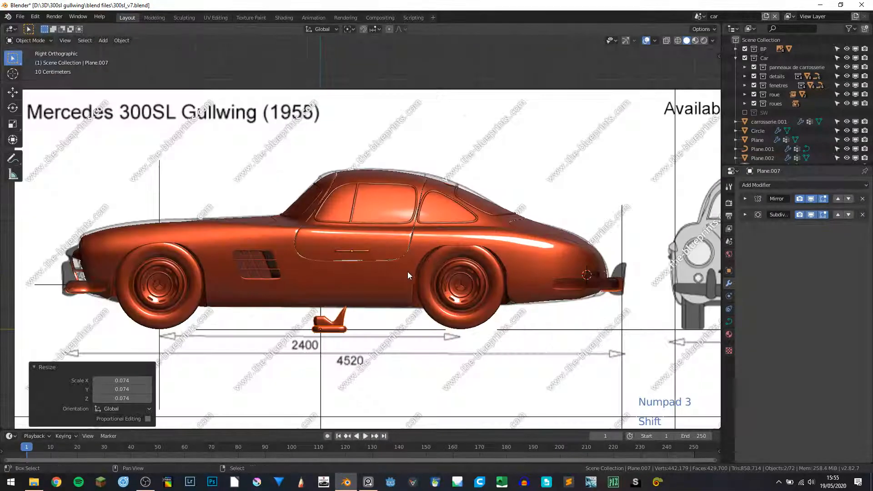
middle_click_drag(383, 294, 327, 275, "shift")
key("g")
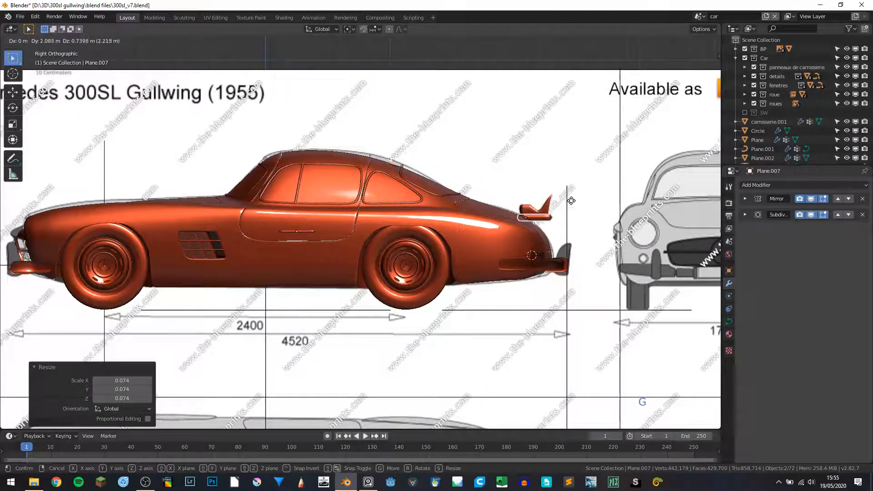
left_click(575, 204)
scroll(537, 283, "down", 4)
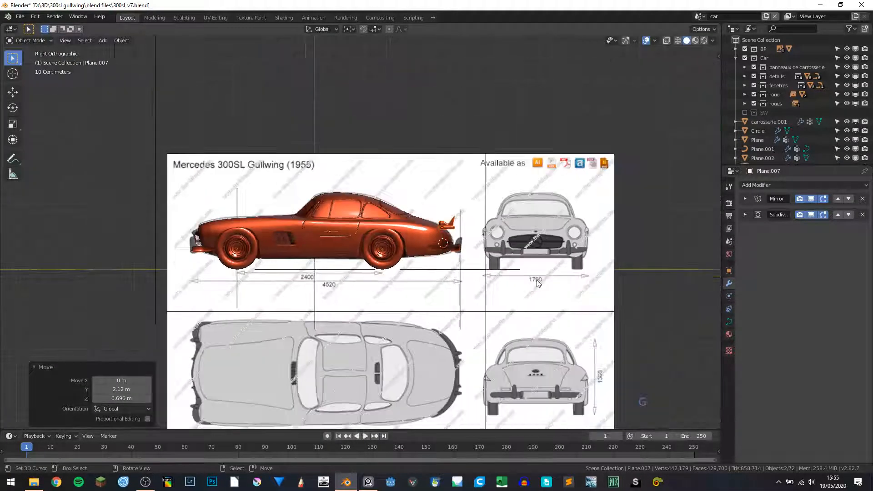
scroll(533, 398, "up", 3)
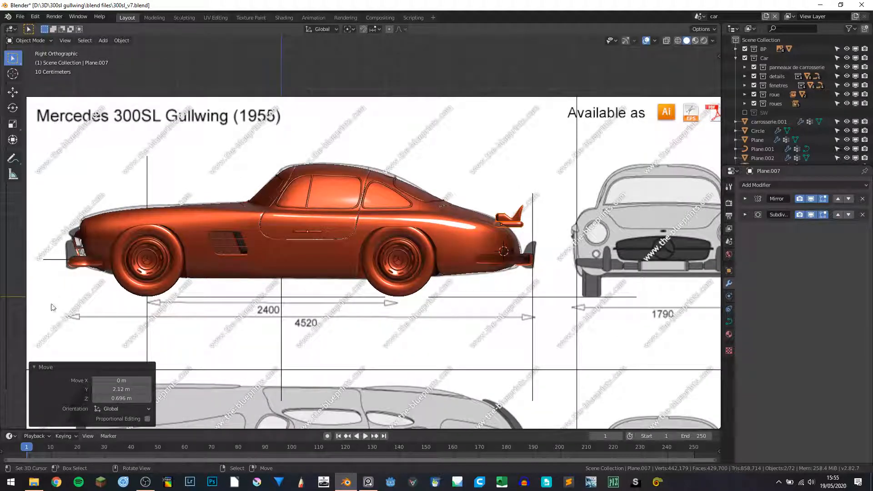
key("alt+Tab")
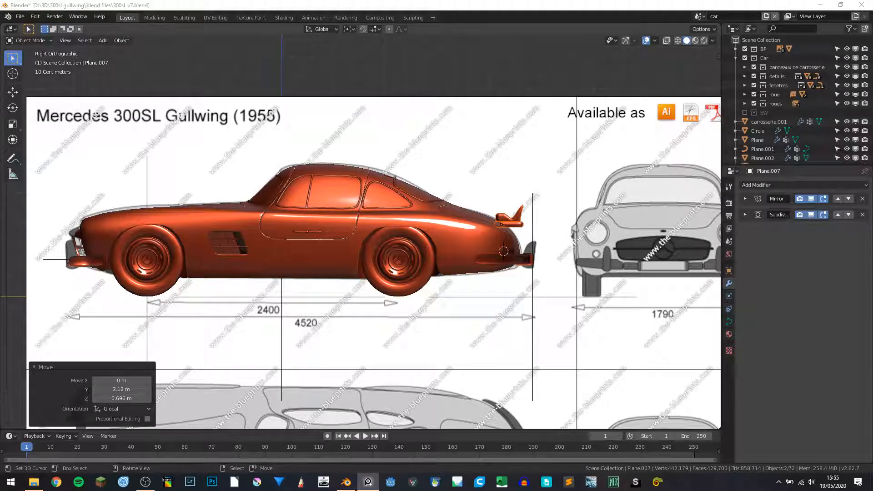
key("KP_1")
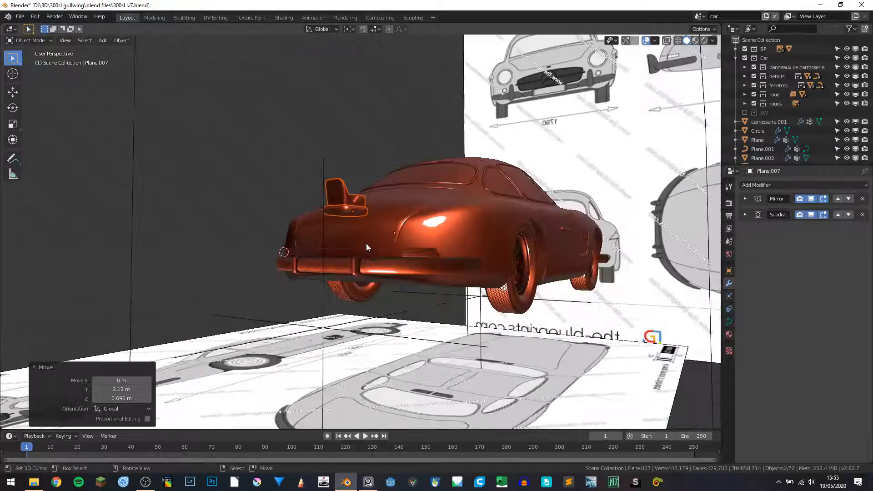
Scale the block and base down in side view and enlarge them again by 1.25.
key("KP_3")
middle_click_drag(367, 248, 318, 246, "shift")
scroll(423, 258, "up", 3)
key("s")
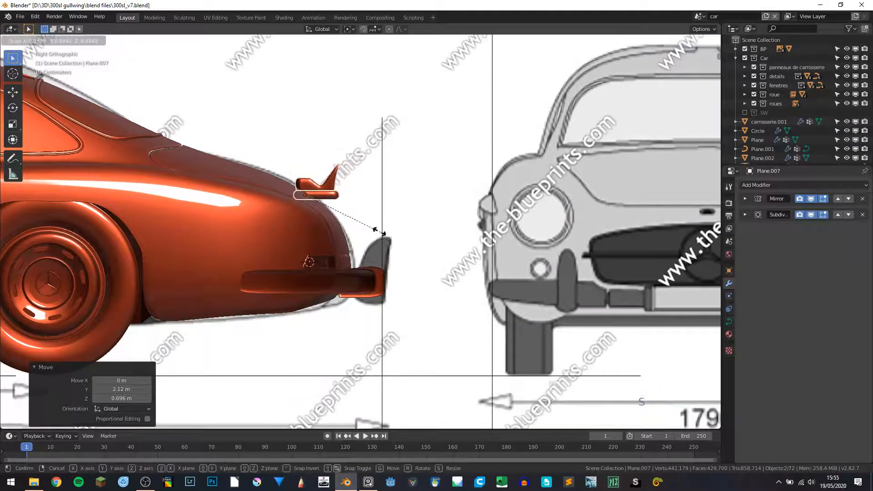
left_click(327, 209)
key("s")
left_click(319, 219)
scroll(436, 253, "up", 3)
scroll(236, 194, "up", 1)
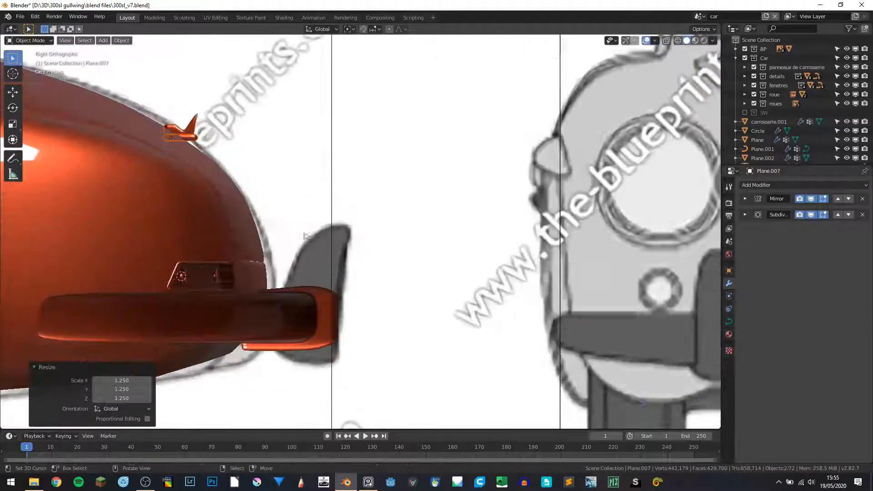
Move the part about 0.158 m in Y and -0.164 m in Z to the trunk lid and rotate it about 72.5°.
key("g")
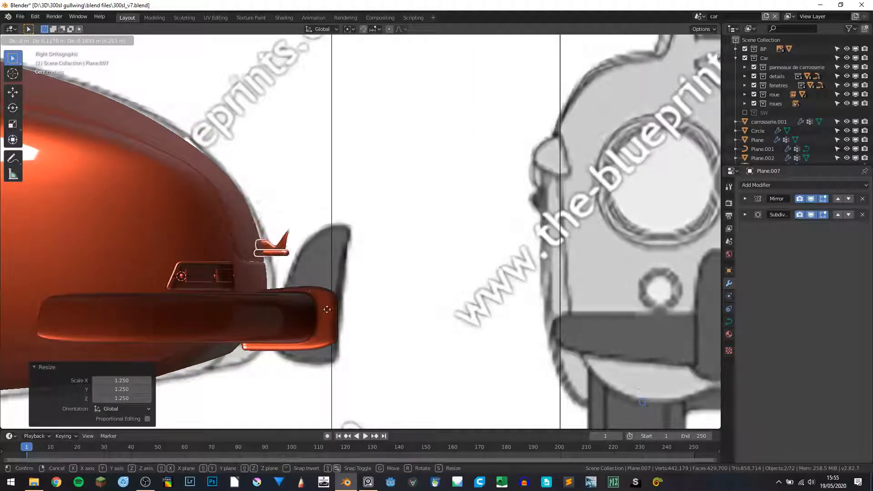
left_click(351, 263)
key("r")
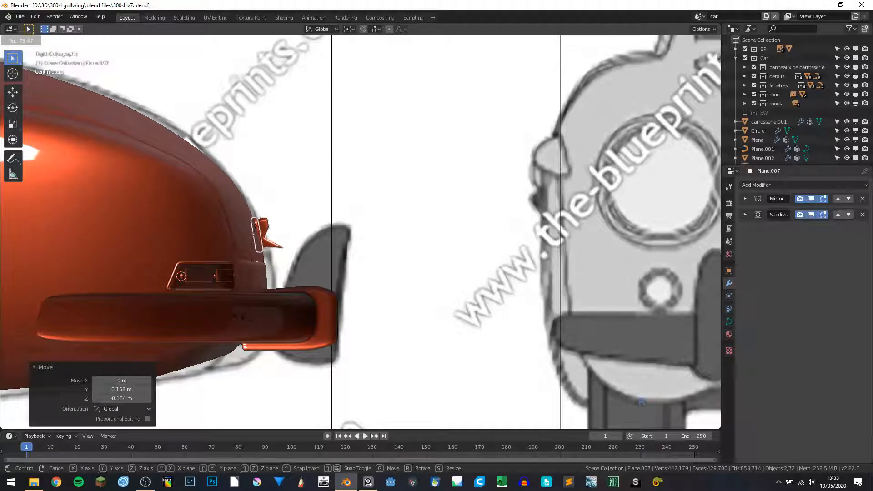
left_click(249, 309)
Move the lever part -0.0127 m in Z, rotate it 4.98° and shift it about 0.005 m in Y at the trunk lid.
key("g")
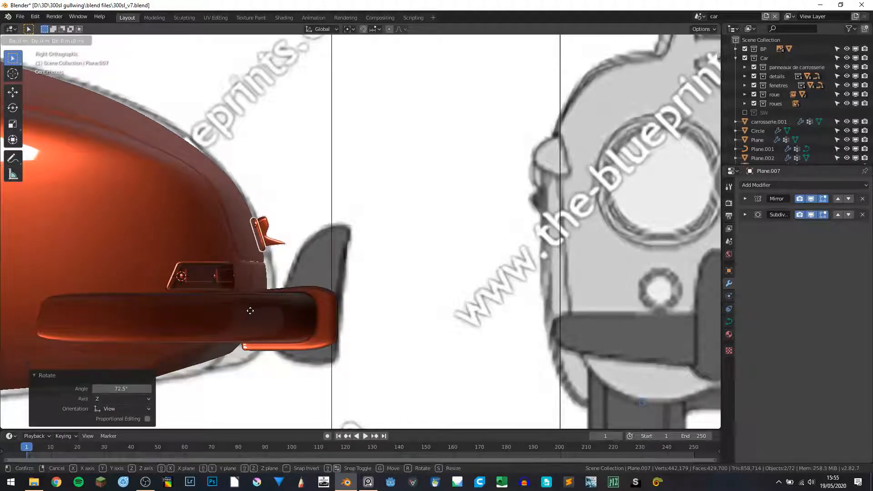
key("z")
left_click(252, 319)
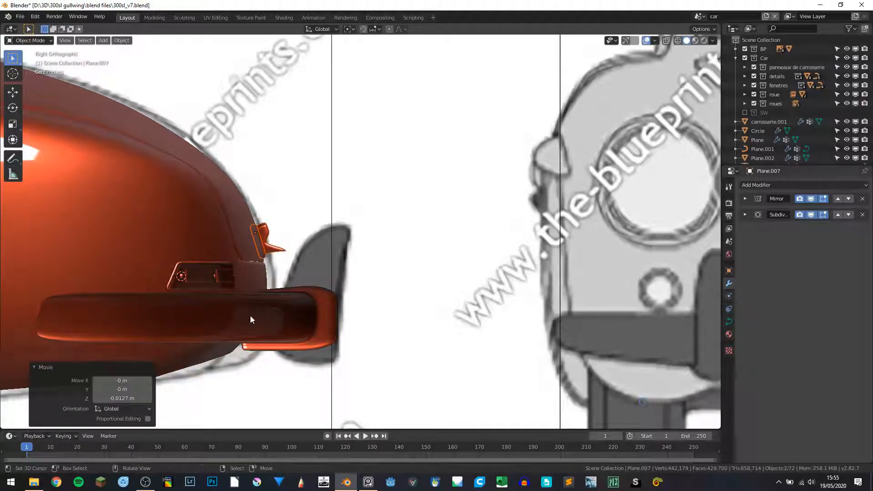
key("r")
left_click(297, 300)
key("g")
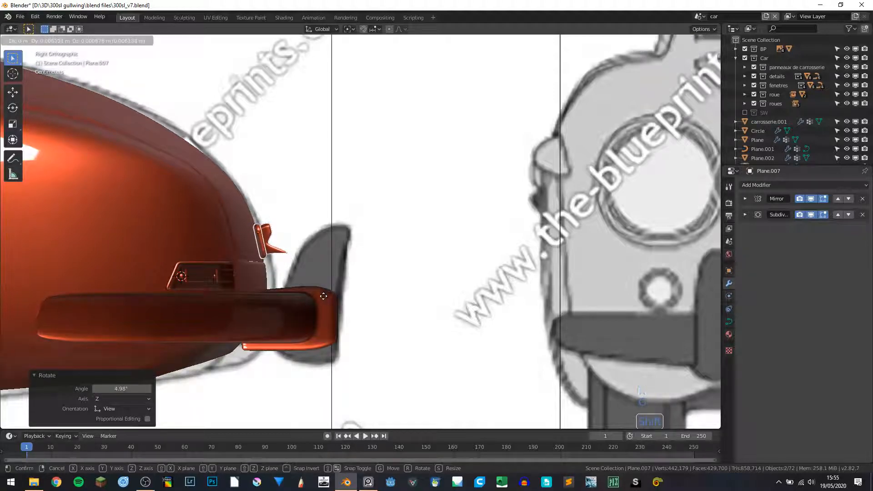
left_click(324, 296)
Rotate the lever part -1.01°, nudge it against the trunk lid and save the file.
key("r")
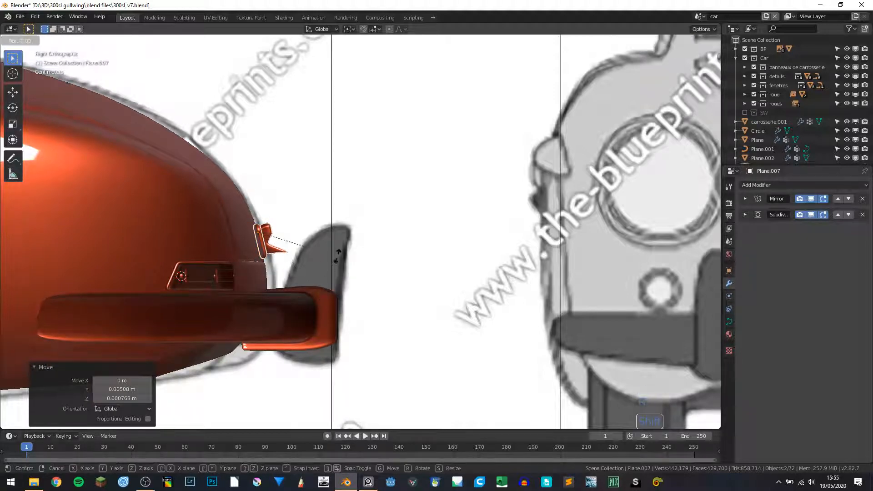
left_click(339, 254)
key("g")
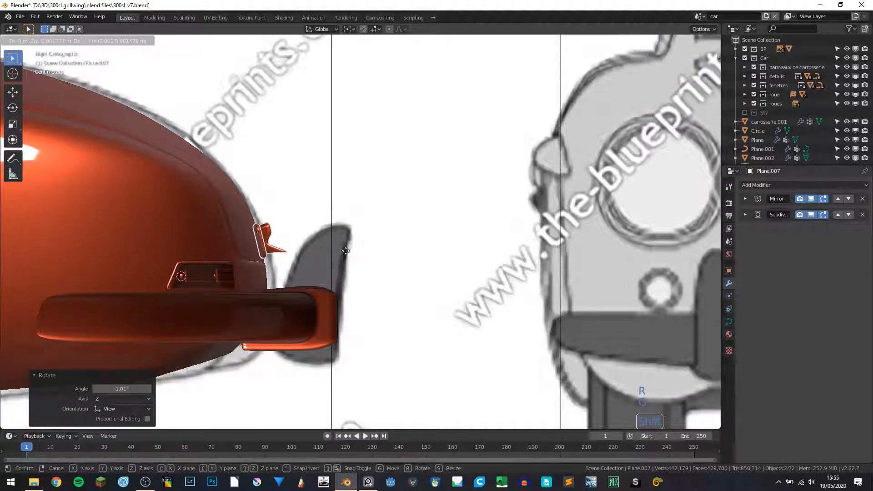
left_click(347, 251)
key("a")
key("a")
key("a")
key("ctrl+s")
Scale the lever and its base to 0.599 in side view and reposition them on the trunk lid.
middle_click_drag(398, 236, 493, 236)
key("KP_3")
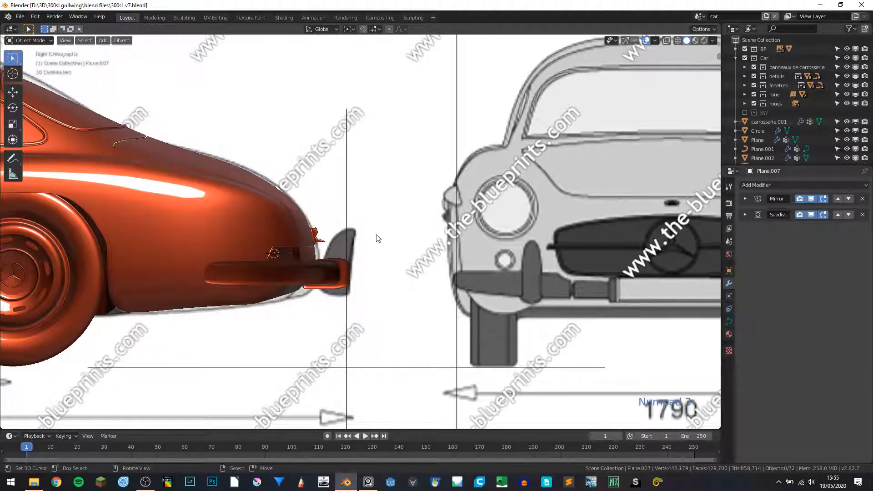
scroll(288, 266, "up", 4)
left_click(239, 227)
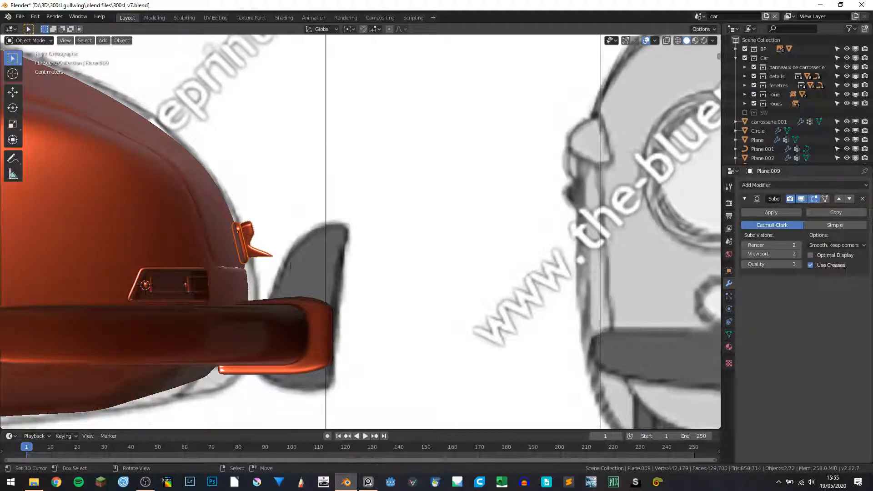
key("s")
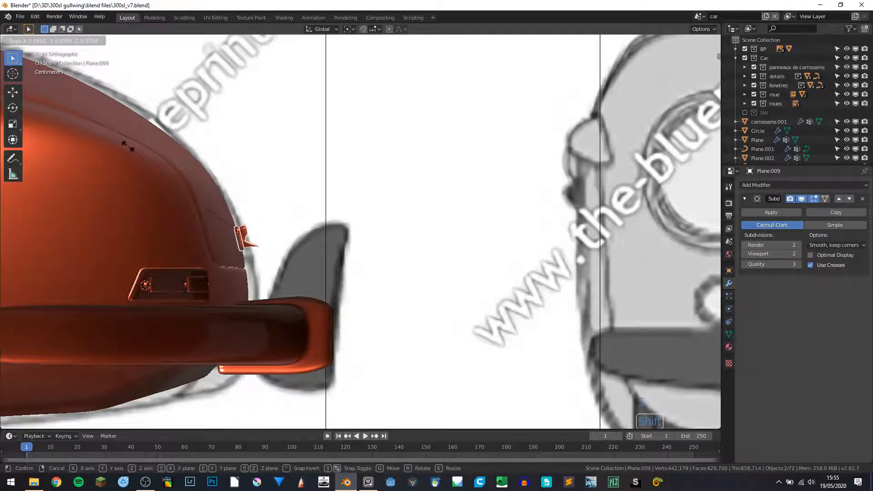
left_click(225, 222)
key("g")
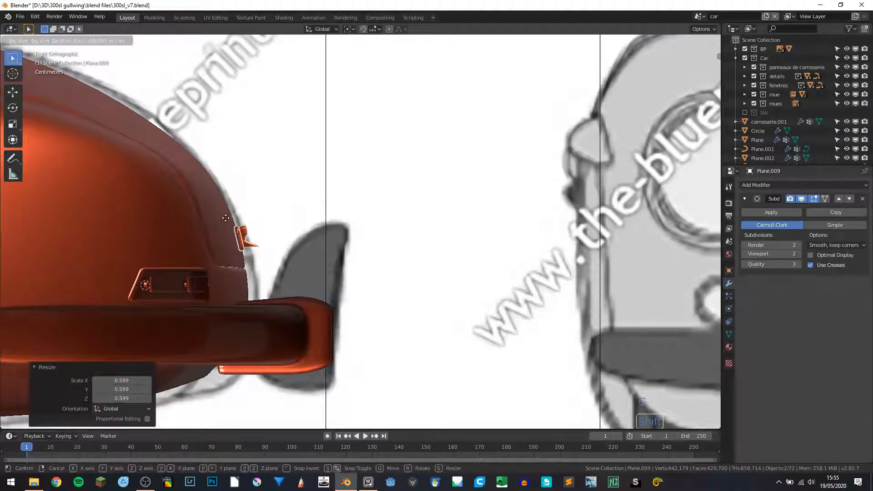
left_click(241, 263)
key("a")
key("a")
key("a")
Save the file and switch to the details scene.
middle_click_drag(299, 268, 331, 287)
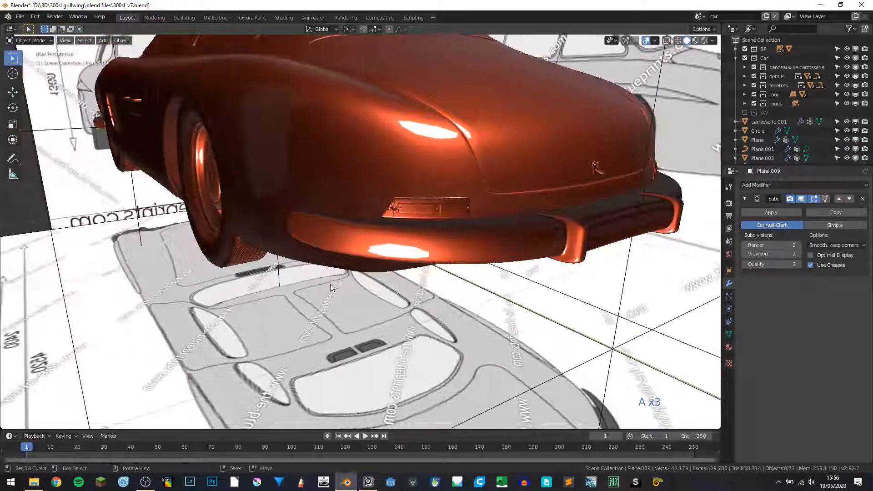
scroll(331, 288, "down", 10)
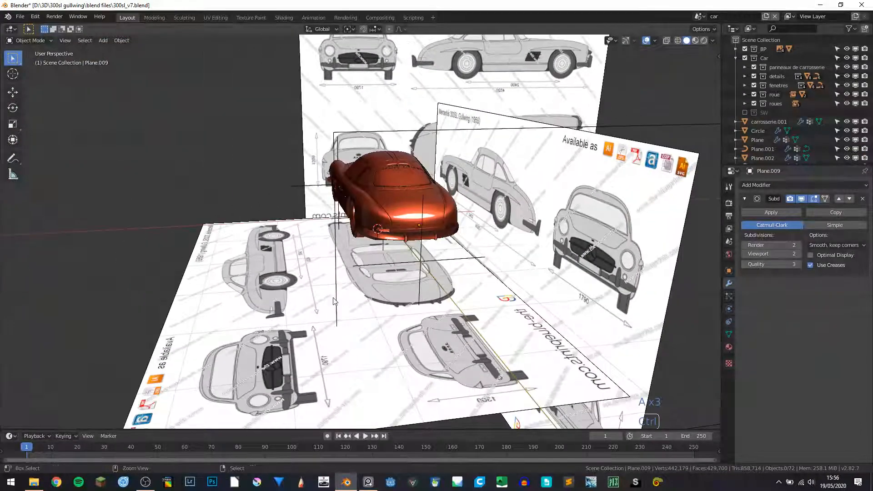
key("ctrl+s")
left_click(700, 16)
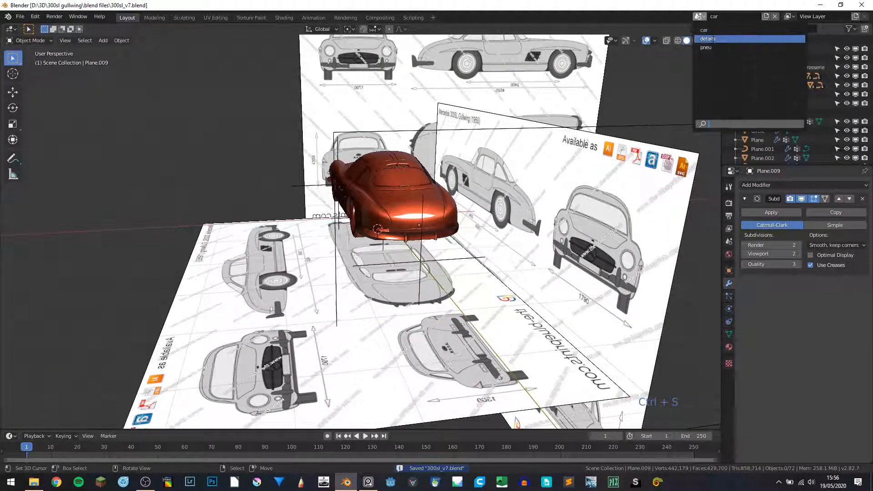
left_click(707, 38)
Hide Plane.004 and Plane.006 to expose the rounded plate with its L-shaped bracket.
middle_click_drag(369, 174, 244, 333)
left_click(283, 318)
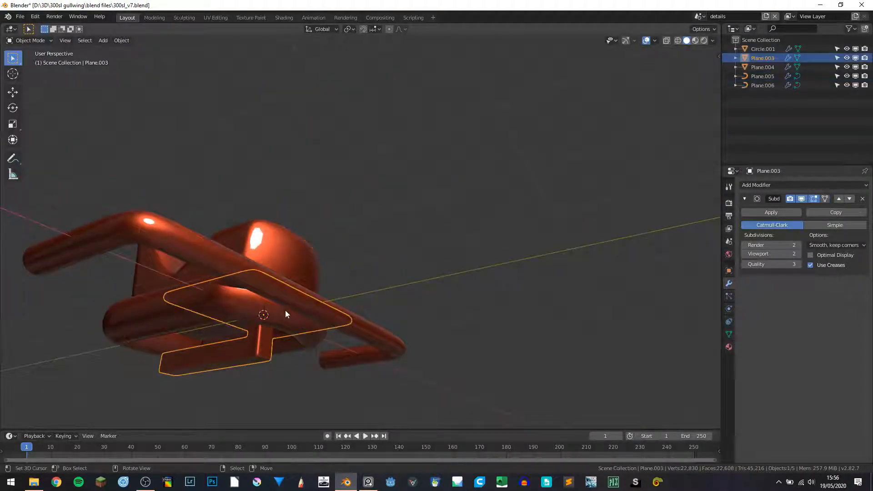
left_click(257, 258)
key("h")
middle_click_drag(258, 258, 230, 249)
left_click(230, 190)
key("h")
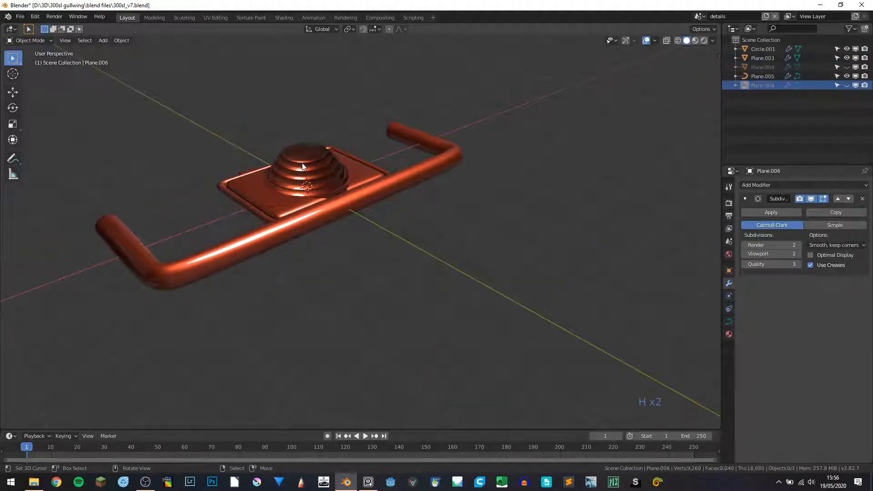
Copy the rounded plate with the L-shaped bracket and paste it into the car scene.
left_click(261, 193)
key("ctrl+c")
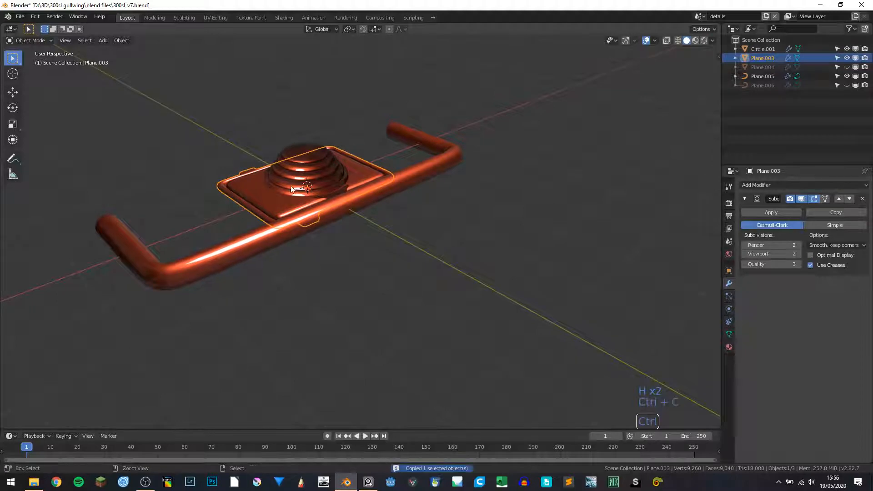
left_click(700, 17)
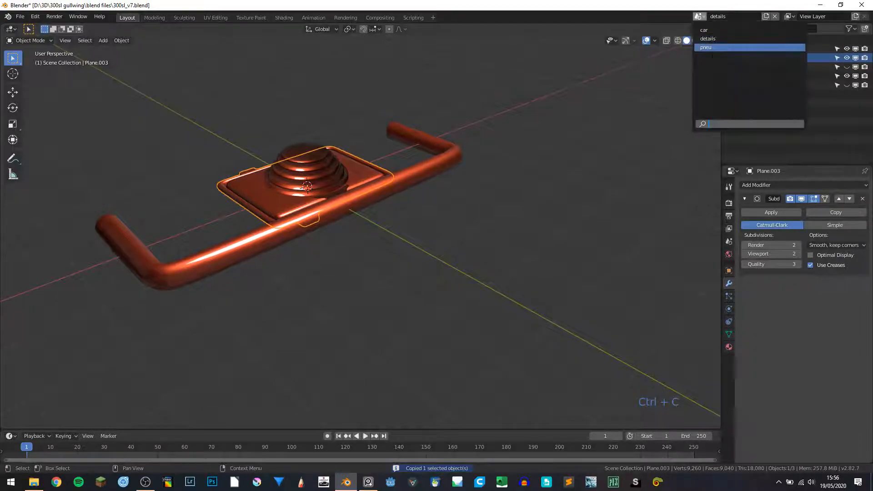
left_click(716, 32)
key("ctrl+v")
middle_click_drag(260, 190, 219, 260)
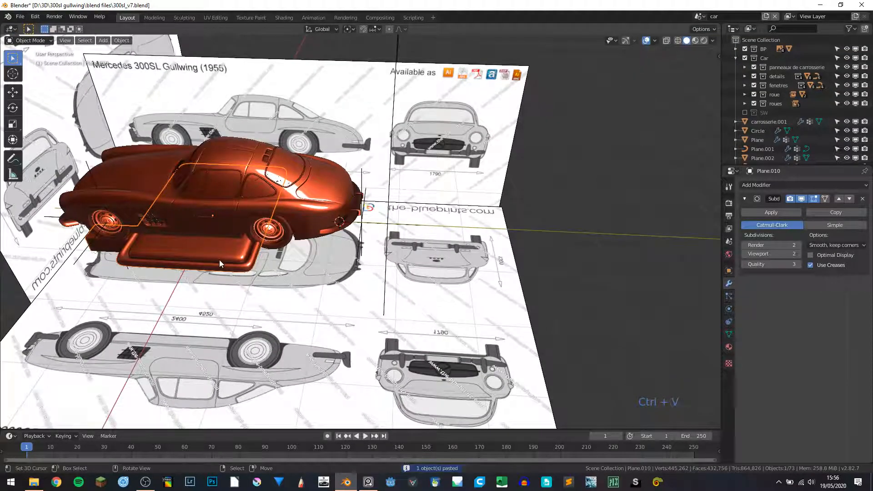
key("KP_3")
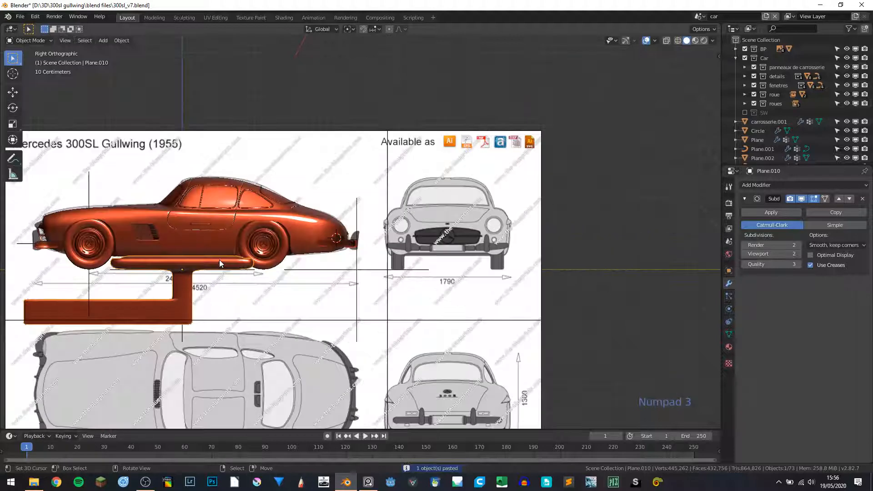
key("r")
key("z")
key("9")
key("0")
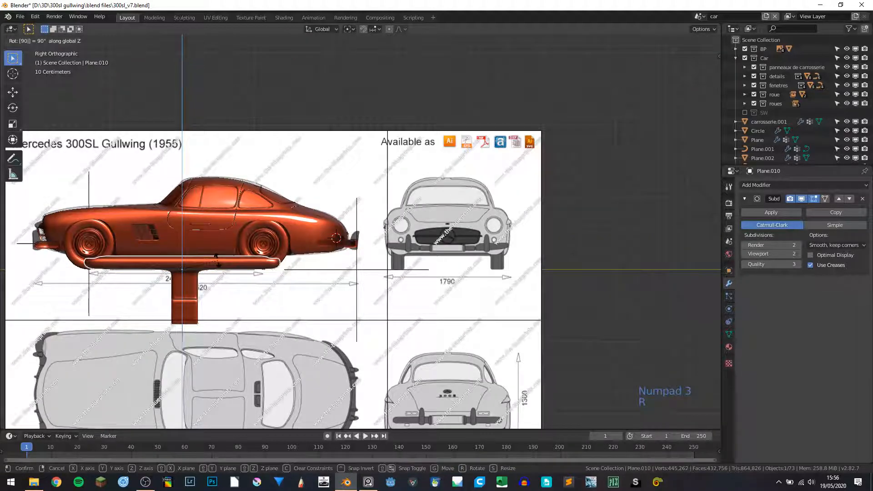
left_click(217, 260)
Rotate the pasted plate 90° in side view and scale it down to about 0.166.
type("r")
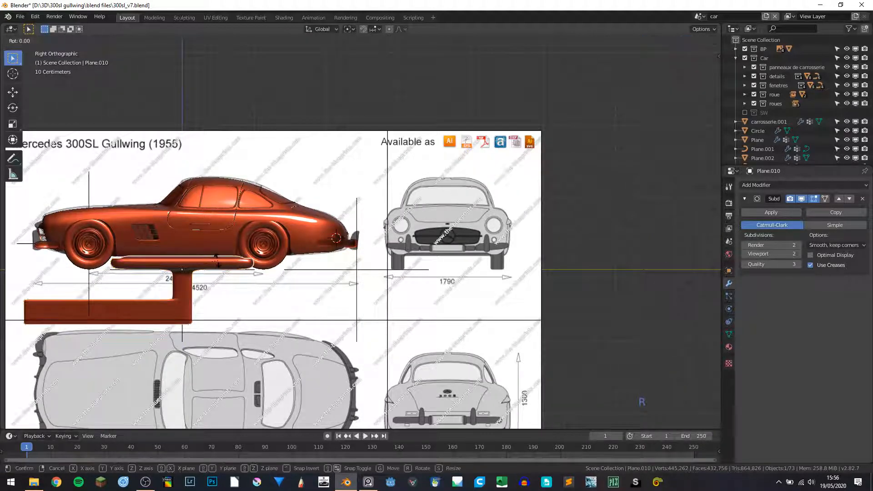
type("90")
key("Return")
key("s")
key("shift+z")
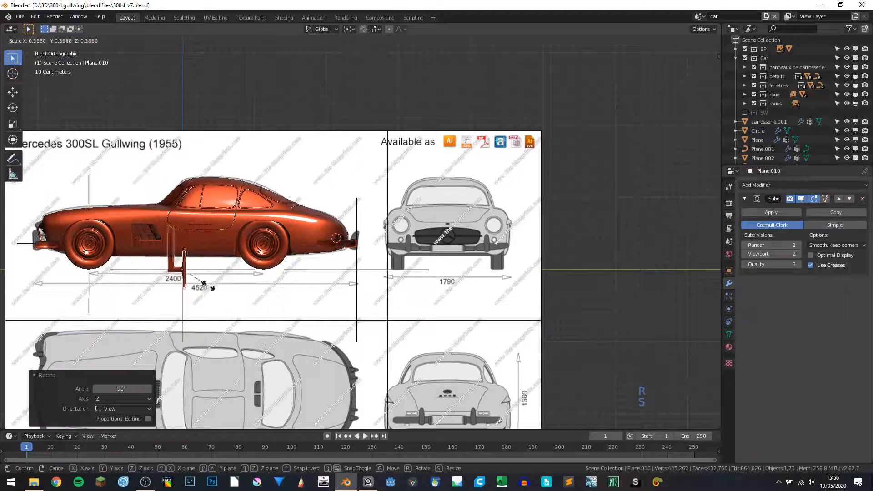
left_click(191, 287)
Move the plate about 2.28 m in Y to the car's tail and about 0.488 m in X beyond the bumper guard.
key("g")
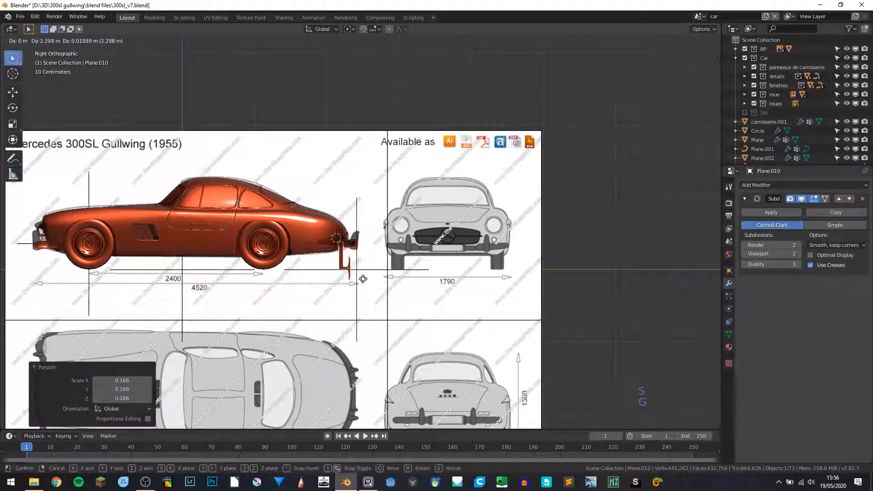
left_click(364, 283)
key("ctrl+KP_7")
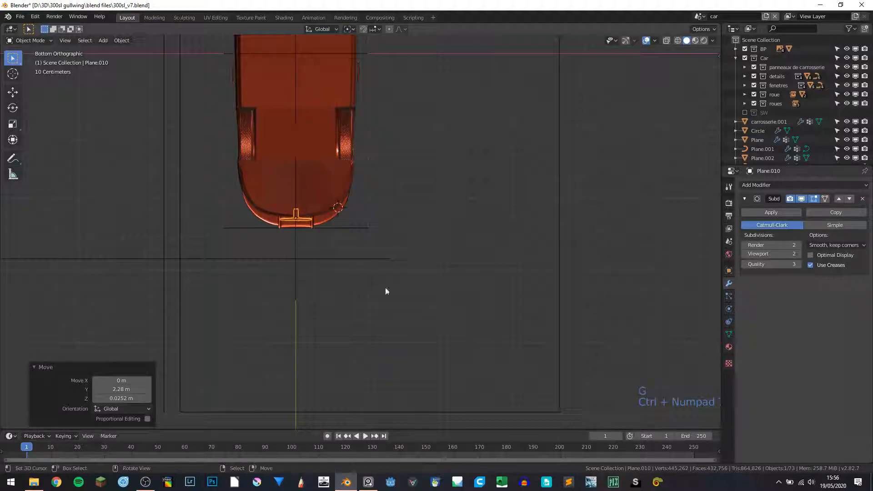
scroll(433, 288, "up", 8)
middle_click_drag(249, 269, 412, 218, "shift")
scroll(490, 258, "down", 6)
scroll(394, 237, "up", 3)
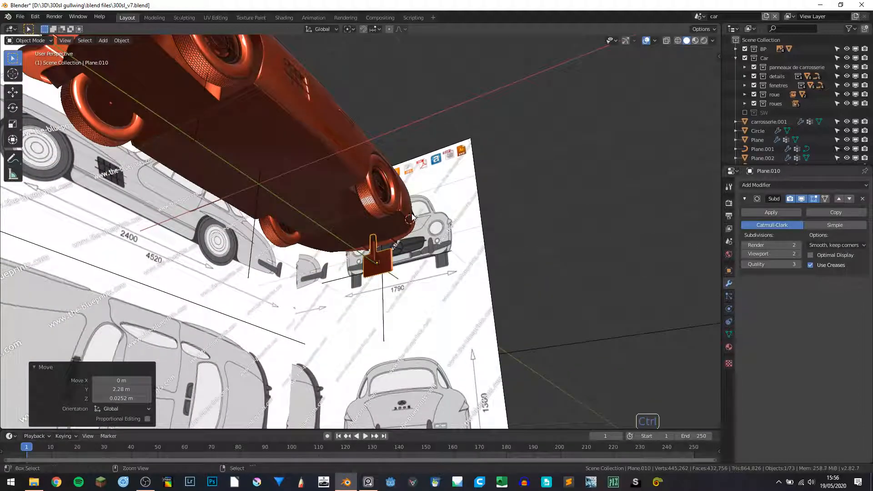
key("ctrl+KP_7")
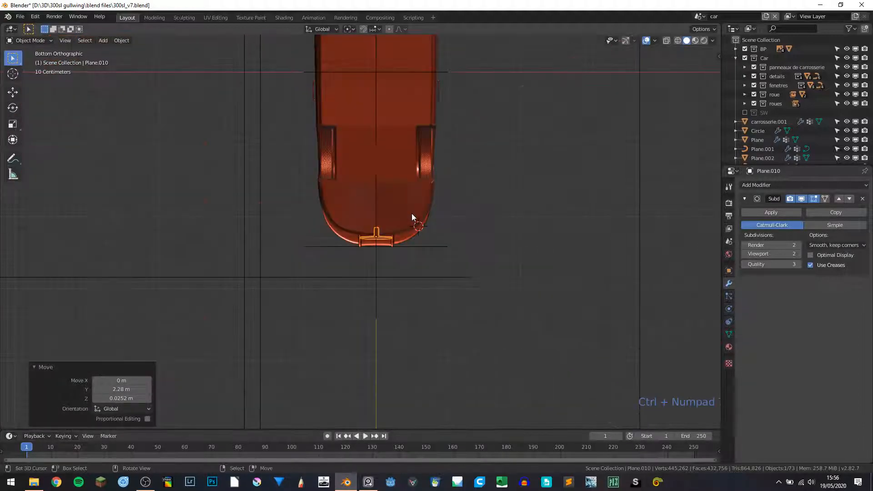
scroll(411, 214, "up", 2)
middle_click_drag(378, 204, 307, 230, "shift")
scroll(307, 230, "up", 2)
key("g")
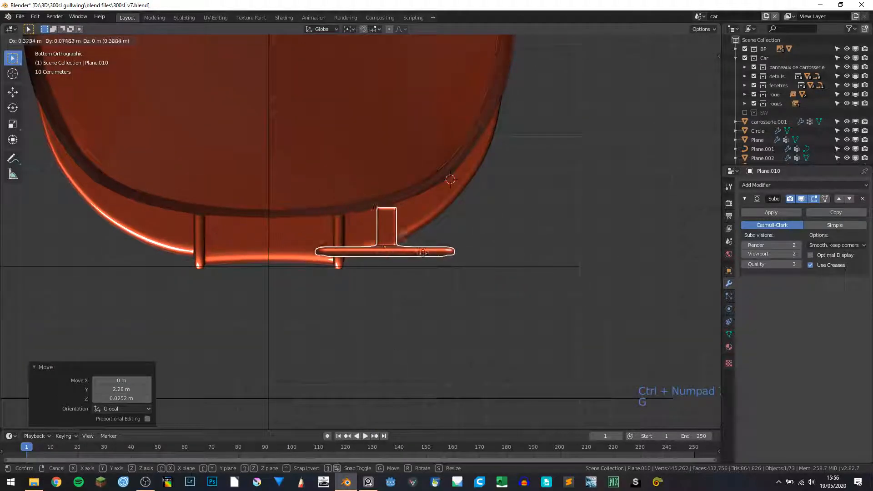
left_click(460, 246)
Scale the plate to about 0.224 and move it about 0.007 m in X and -0.053 m in Y under the rear bumper.
key("s")
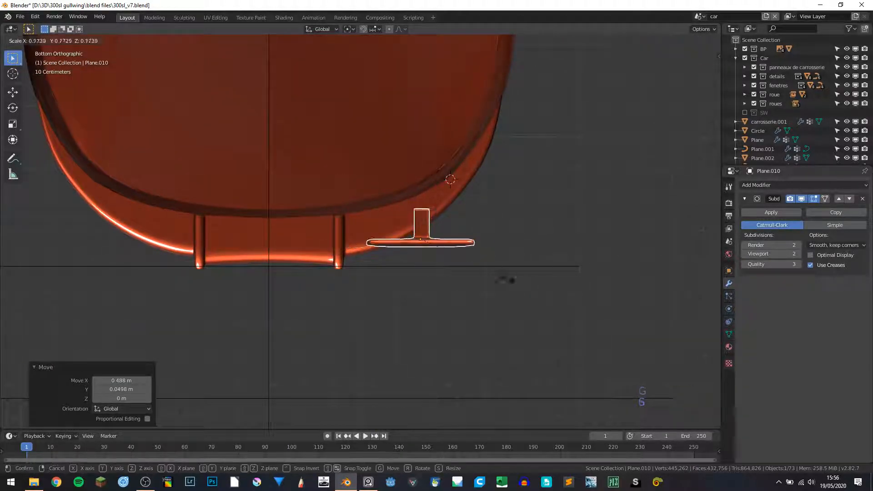
left_click(436, 264)
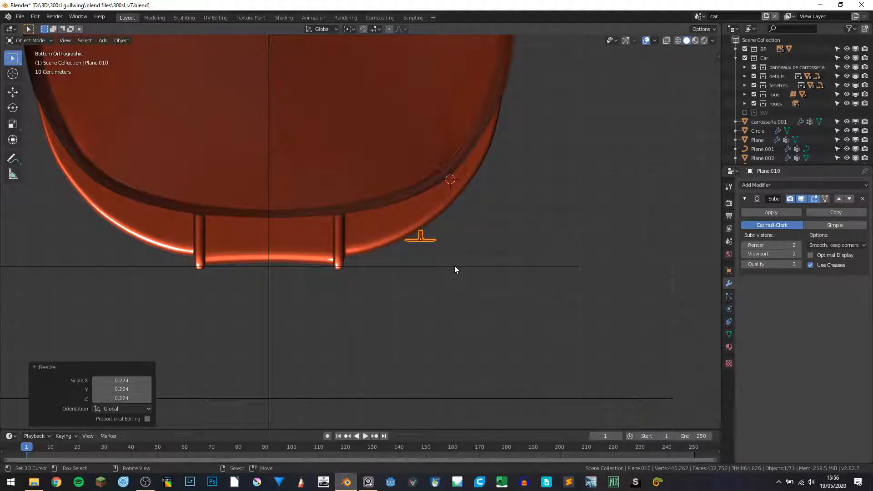
key("g")
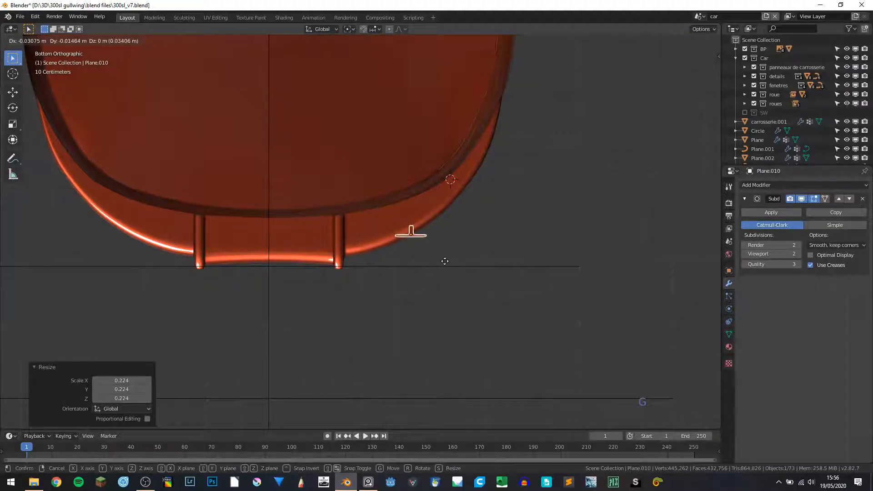
left_click(454, 251)
In wireframe back view, raise the plate about 0.25 m in Z and shift it about -0.02 m in X to sit under the rear bumper.
middle_click_drag(457, 249, 284, 282)
scroll(341, 323, "down", 5)
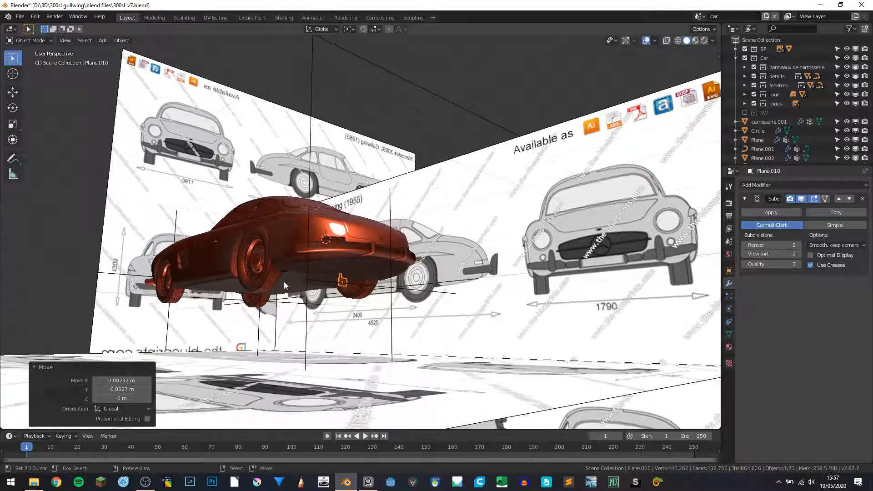
key("ctrl+KP_1")
scroll(321, 292, "up", 5)
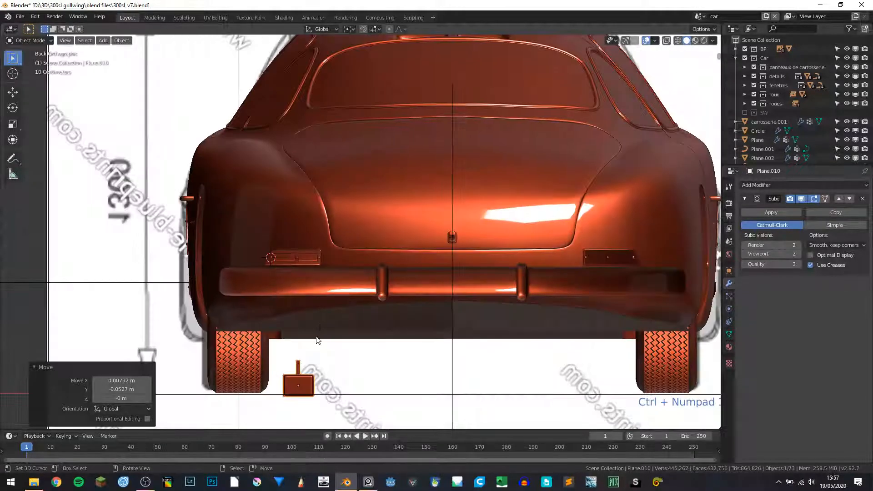
key("shift+z")
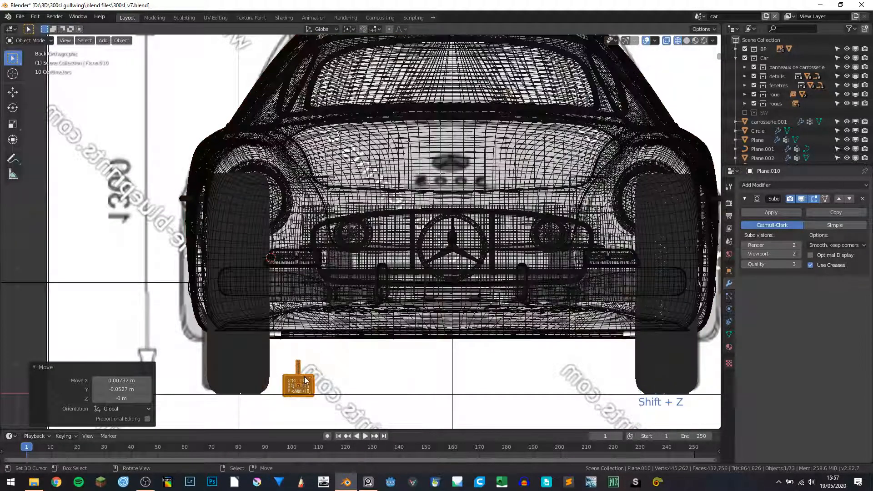
key("g")
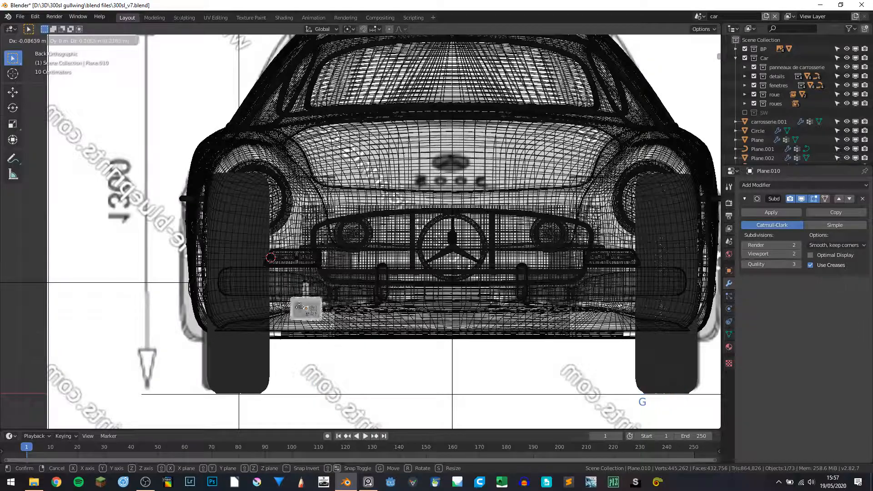
left_click(298, 305)
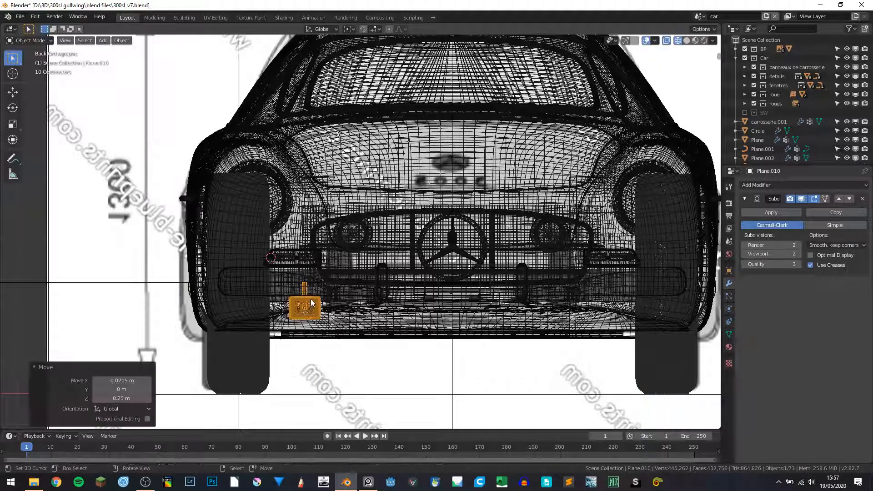
In wireframe back view, hide the body, tyre and other parts covering the plate, and reselect the plate.
scroll(296, 307, "up", 4)
left_click(205, 254)
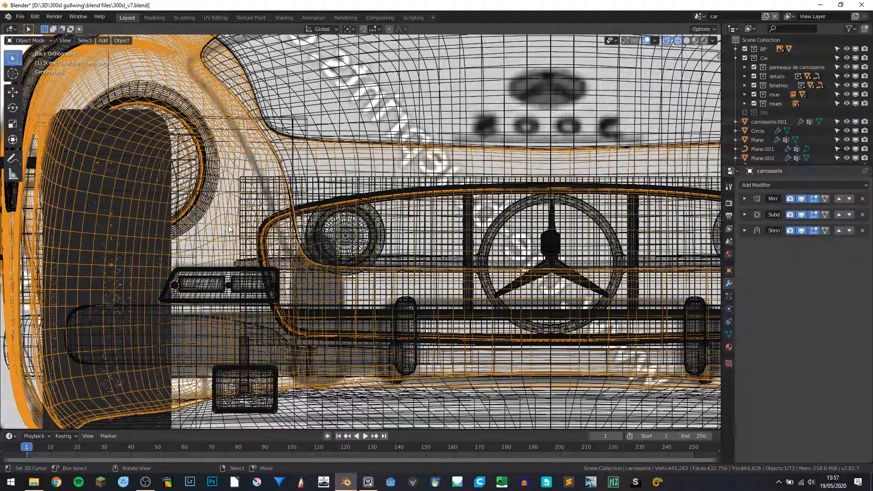
left_click(173, 291)
left_click(141, 326)
left_click(141, 326)
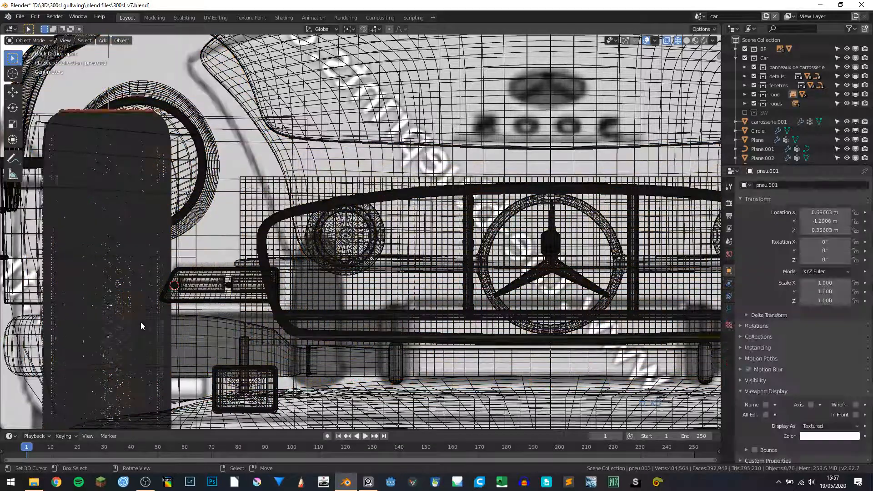
left_click(141, 326)
left_click(210, 371)
left_click(236, 388)
scroll(309, 364, "up", 2)
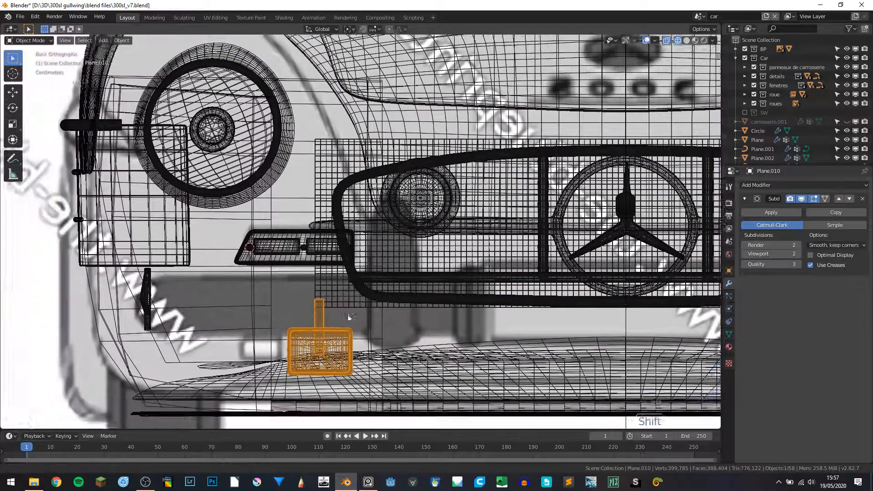
Scale the plate to about 0.477, then enlarge it again and fit it over the small light block under the blueprint's rear bumper.
key("s")
left_click(369, 343)
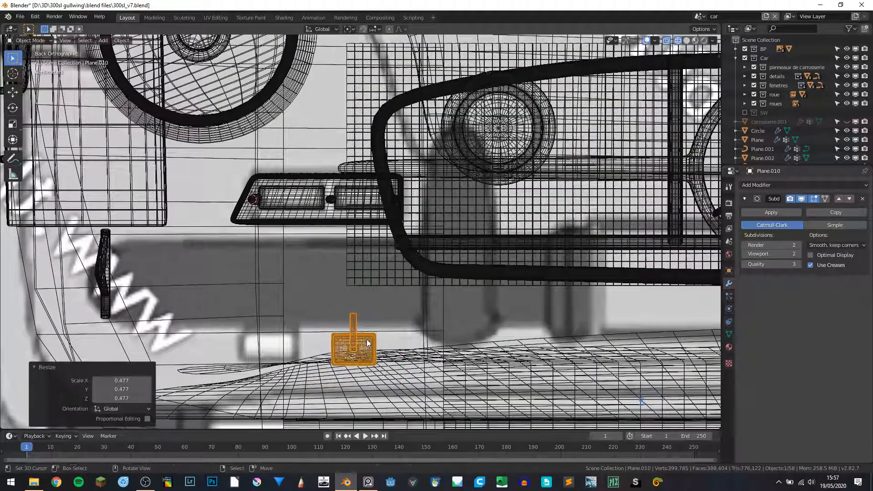
key("g")
left_click(263, 350)
key("s")
left_click(253, 349)
key("g")
left_click(253, 349)
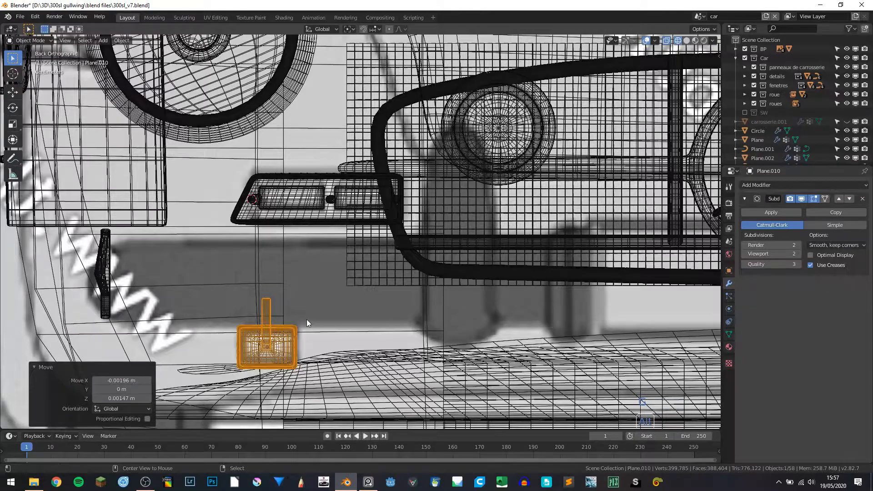
Unhide all parts and, in solid bottom view, move the plate about -0.061 m in Y to the bumper's edge.
key("alt+h")
middle_click_drag(307, 319, 378, 300)
key("shift+z")
key("KP_1")
key("KP_3")
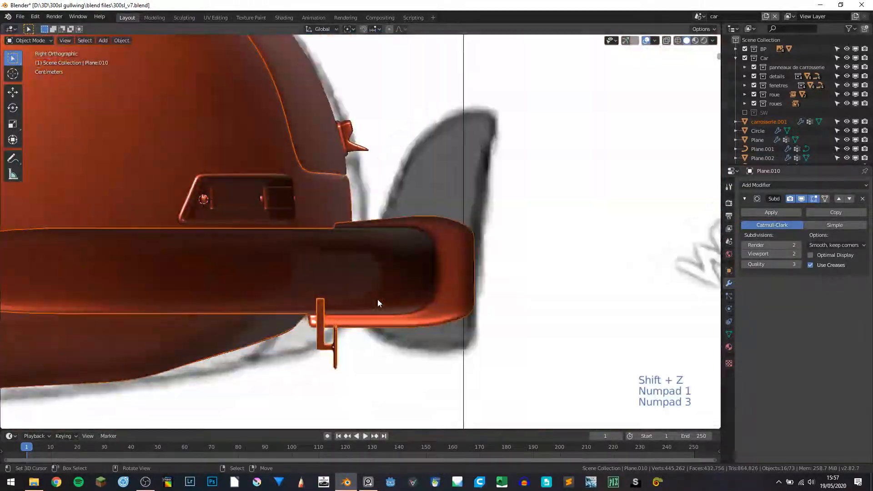
key("ctrl+KP_7")
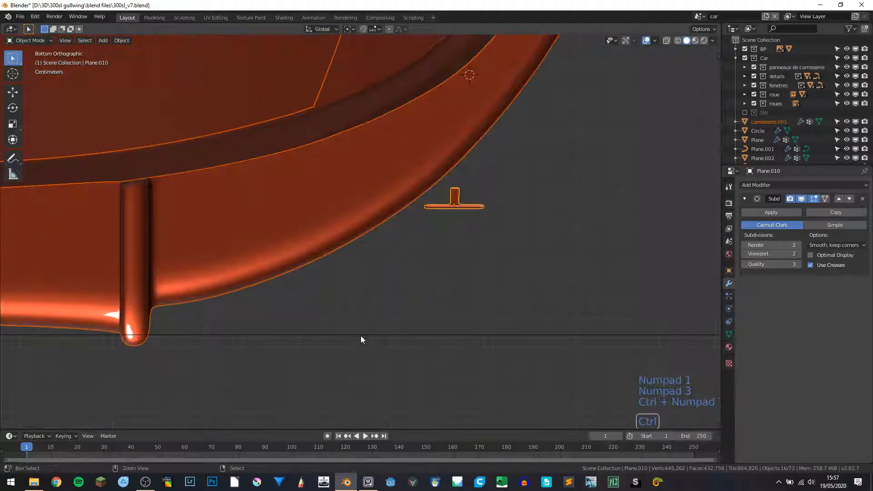
scroll(476, 270, "up", 4)
left_click(470, 262)
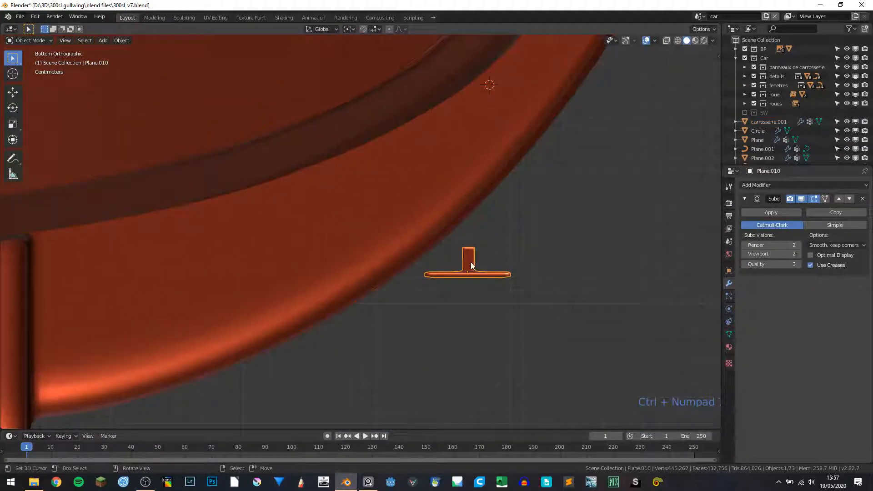
key("g")
key("y")
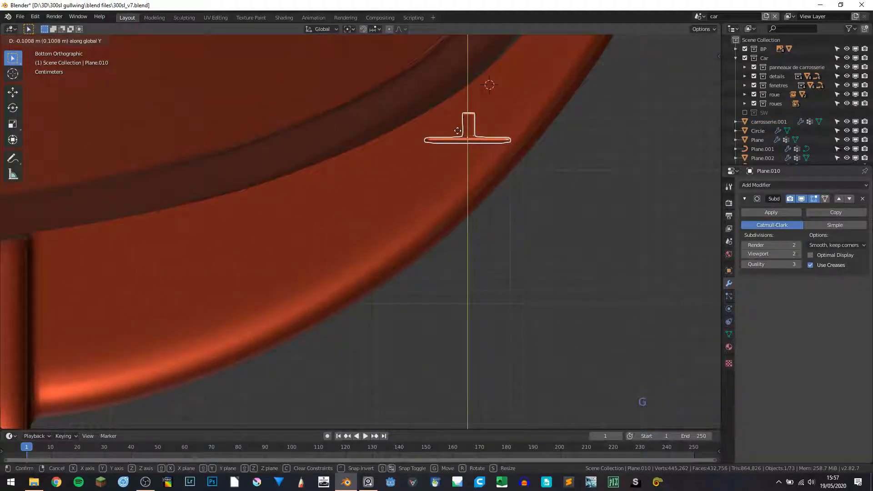
left_click(516, 218)
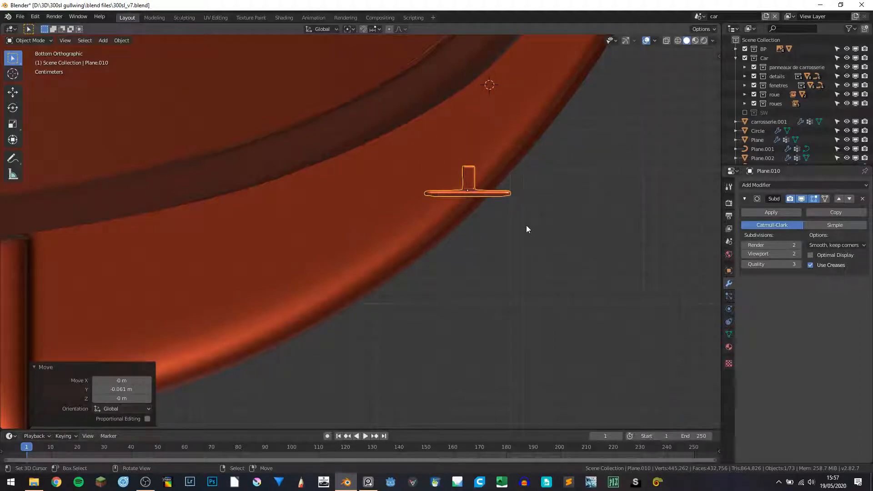
Nudge the plate slightly further along Y beneath the bumper and deselect everything.
middle_click_drag(532, 238, 359, 324)
key("a")
key("a")
key("a")
scroll(405, 326, "down", 5)
scroll(359, 324, "up", 5)
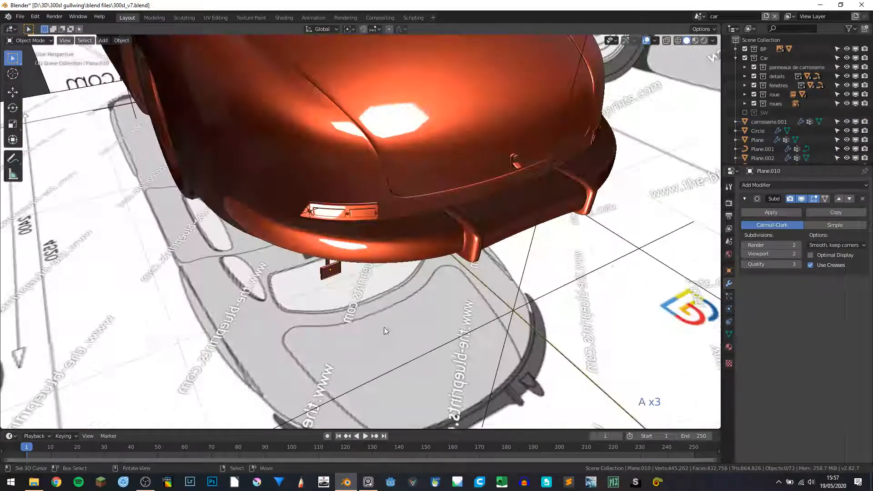
key("g")
key("y")
left_click(328, 267)
key("a")
key("a")
key("a")
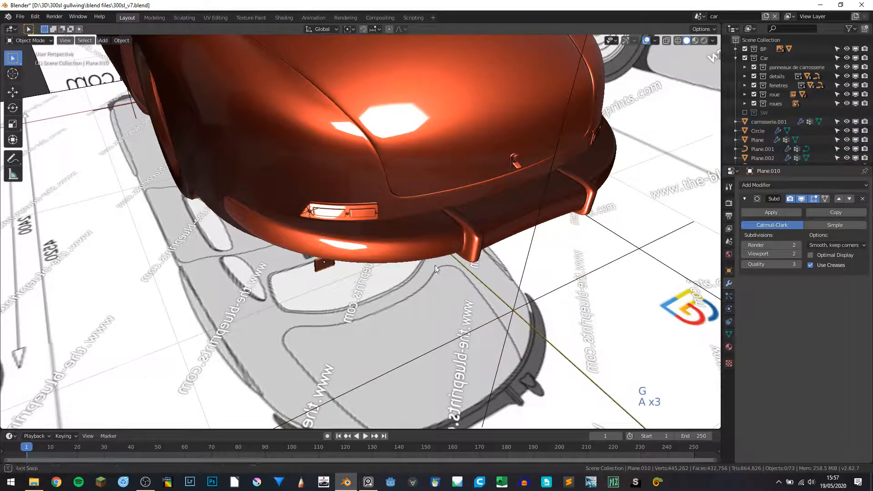
Add a Mirror modifier on X to the plate with base_mesh as mirror object, placed above the subdivision.
scroll(441, 274, "down", 5)
middle_click_drag(441, 274, 423, 273)
scroll(421, 272, "up", 2)
left_click(757, 185)
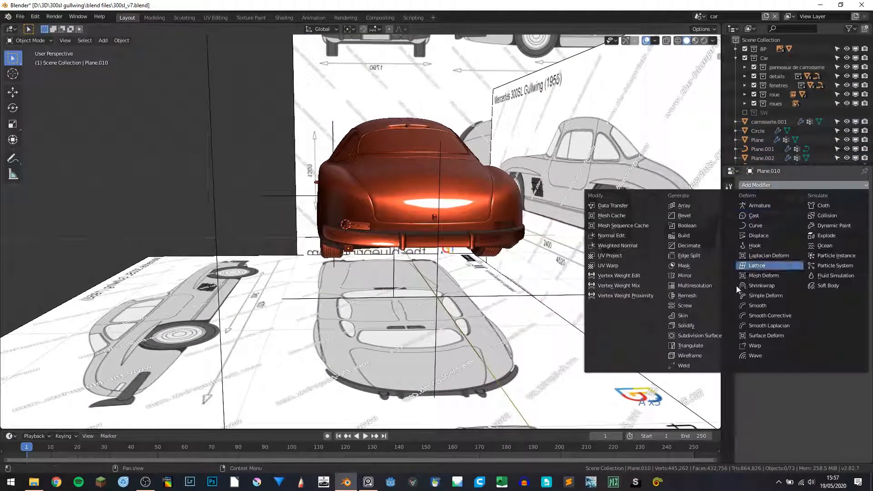
left_click(694, 275)
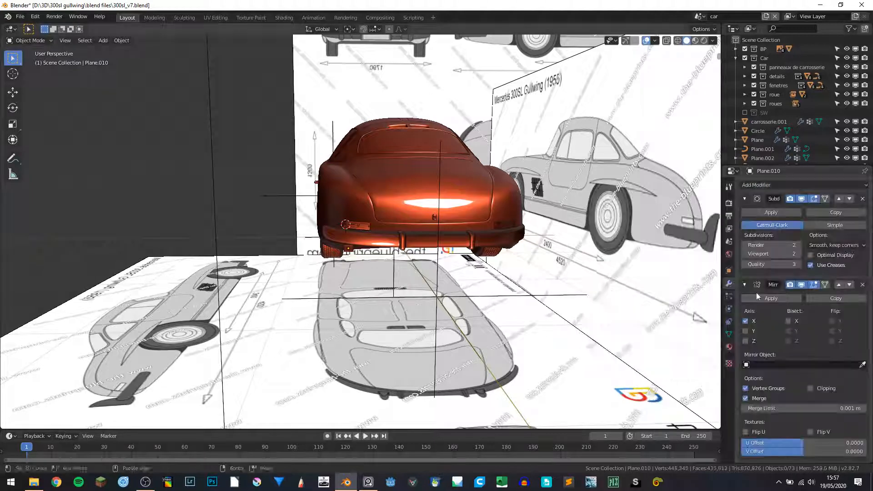
left_click(774, 365)
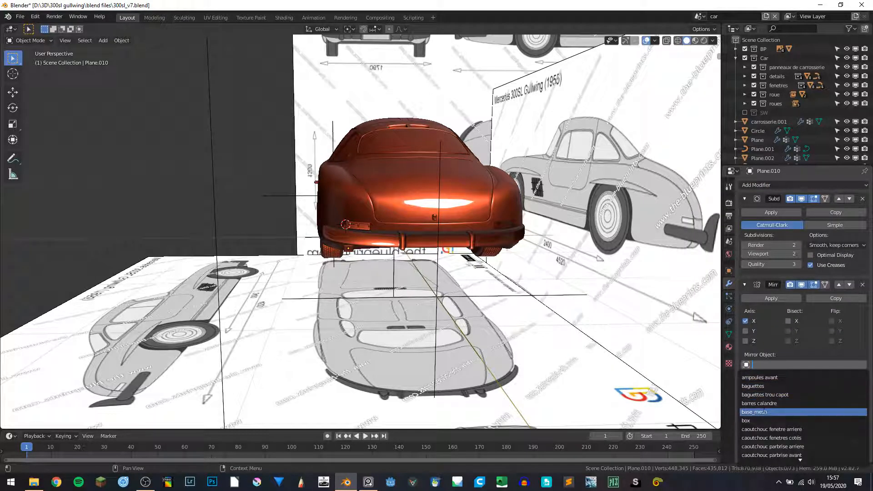
left_click(767, 412)
left_click(838, 285)
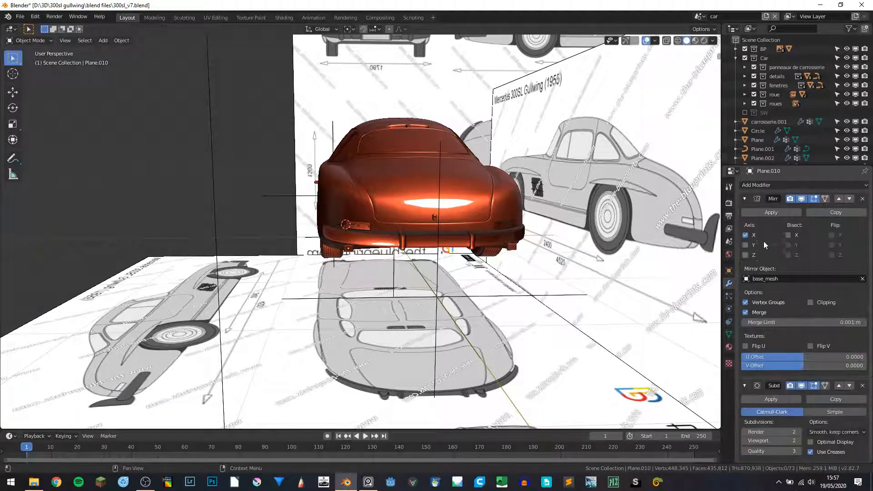
left_click(745, 199)
Hide the viewport overlays and examine the whole car from the rear and the front.
middle_click_drag(615, 182, 665, 4)
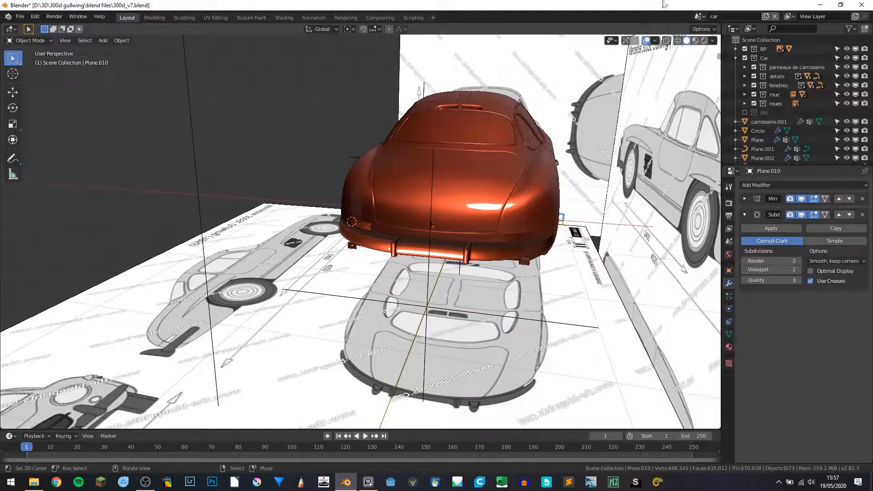
left_click(646, 41)
middle_click_drag(460, 138, 435, 213)
middle_click_drag(278, 234, 309, 248)
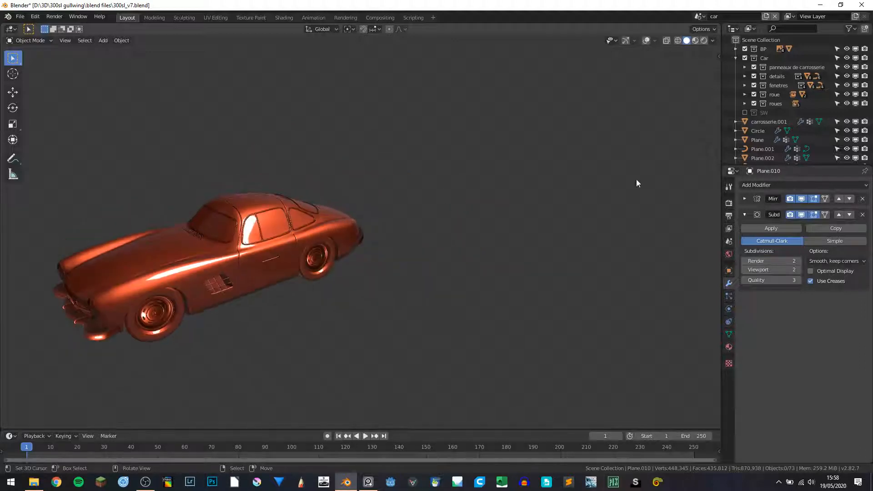
Copy the ringed circular part from the details scene into the car scene, with viewport overlays turned back on.
left_click(700, 17)
left_click(707, 39)
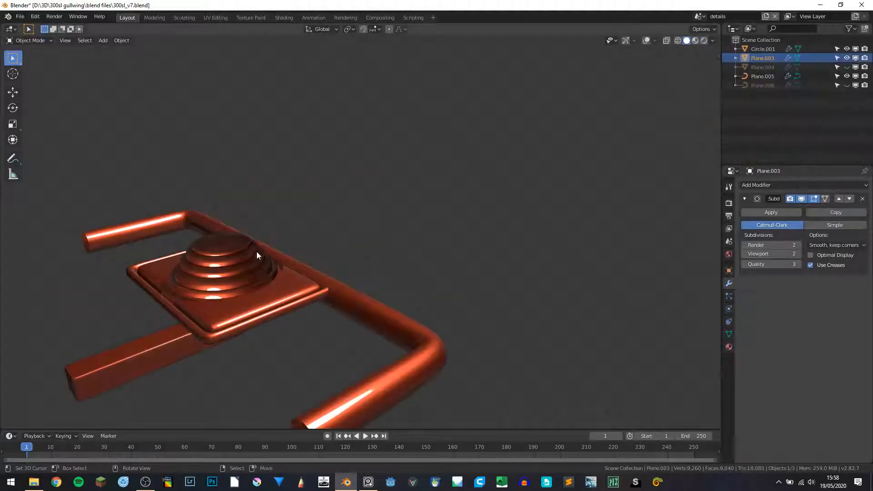
left_click(219, 260)
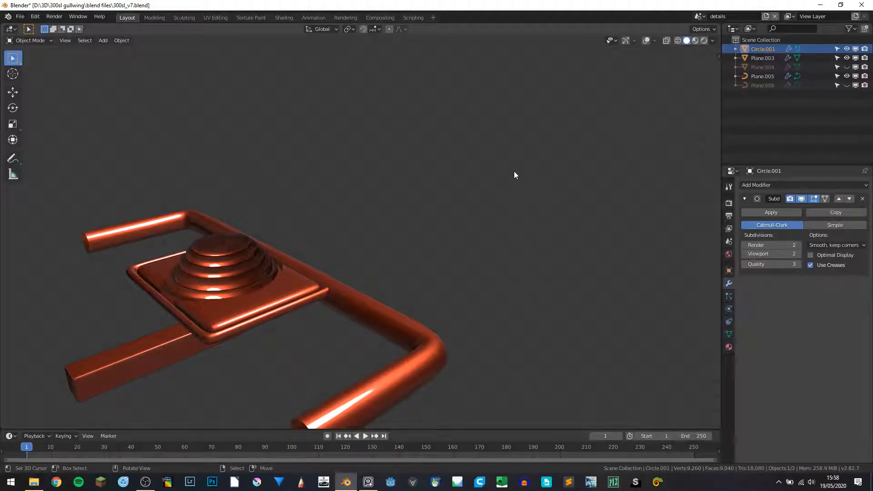
left_click(646, 40)
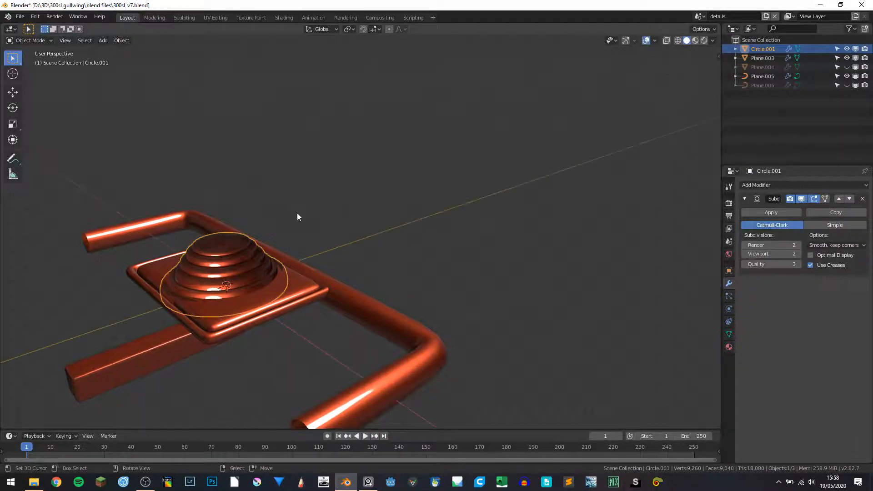
key("ctrl+c")
left_click(699, 16)
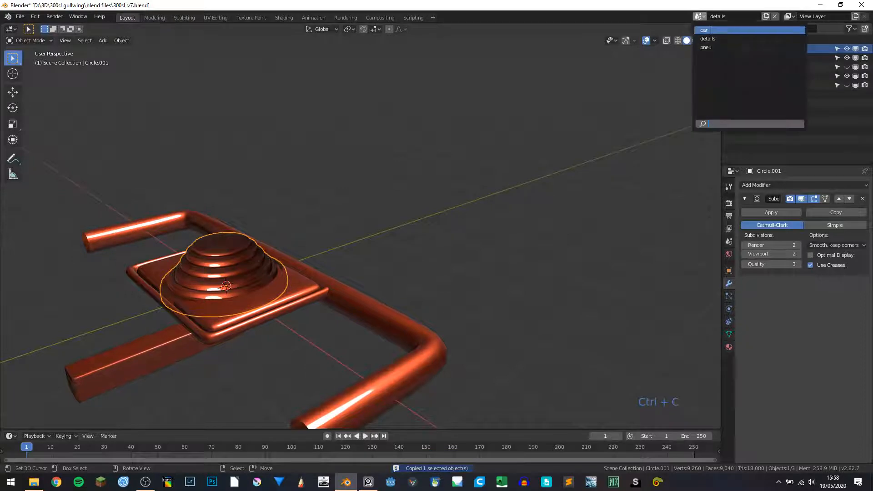
left_click(712, 31)
key("ctrl+v")
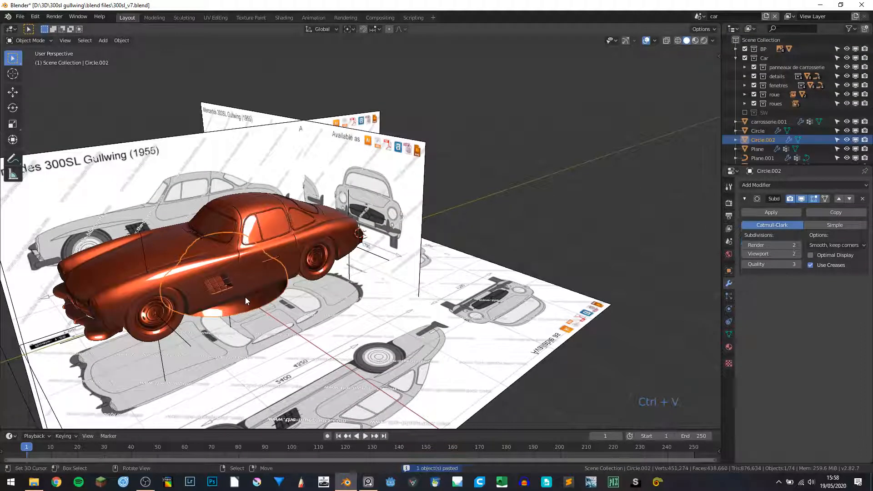
Rotate the pasted ringed part -90° and then 180° about X so its narrow end faces the car's front.
key("KP_1")
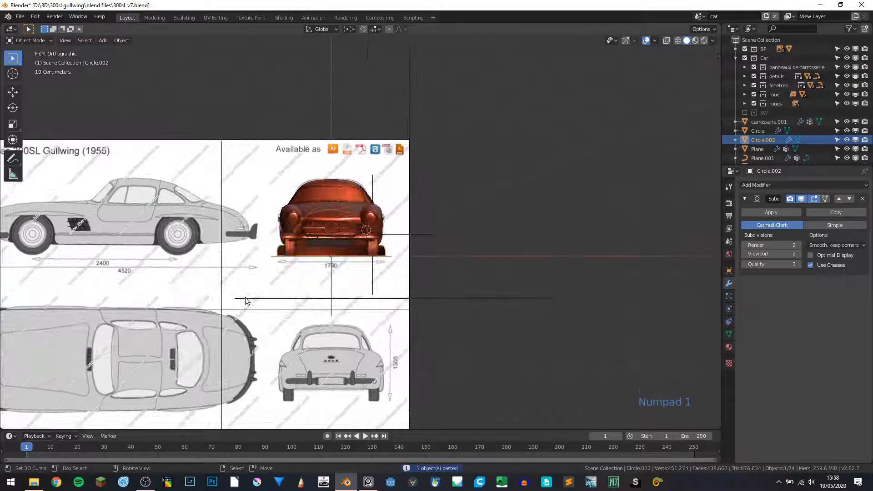
middle_click_drag(356, 331, 338, 324)
middle_click_drag(218, 309, 309, 256)
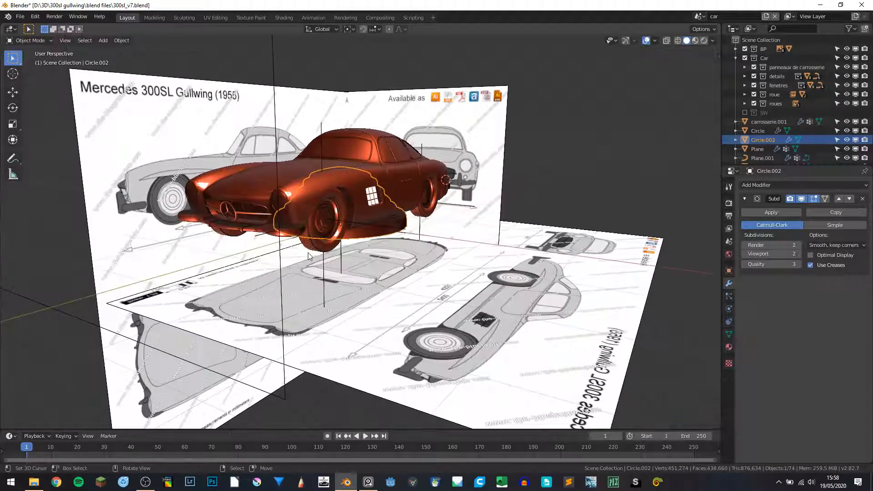
type("rx9")
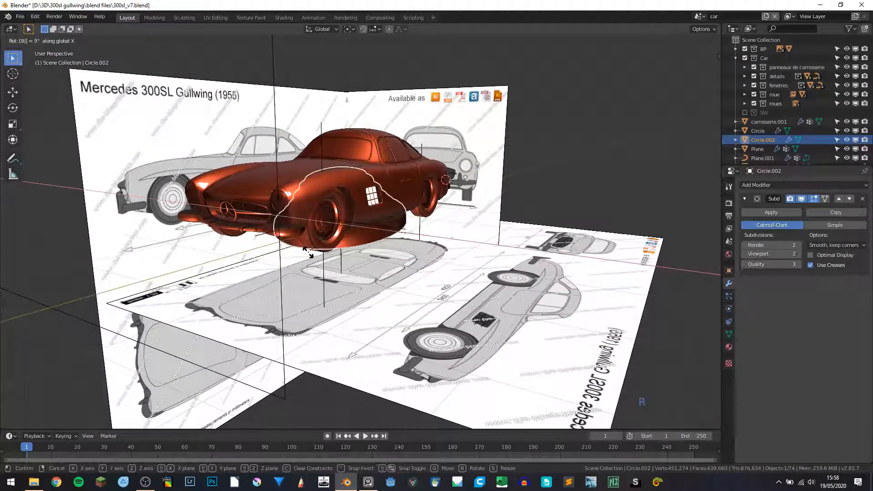
type("0-")
key("Return")
middle_click_drag(308, 256, 238, 246)
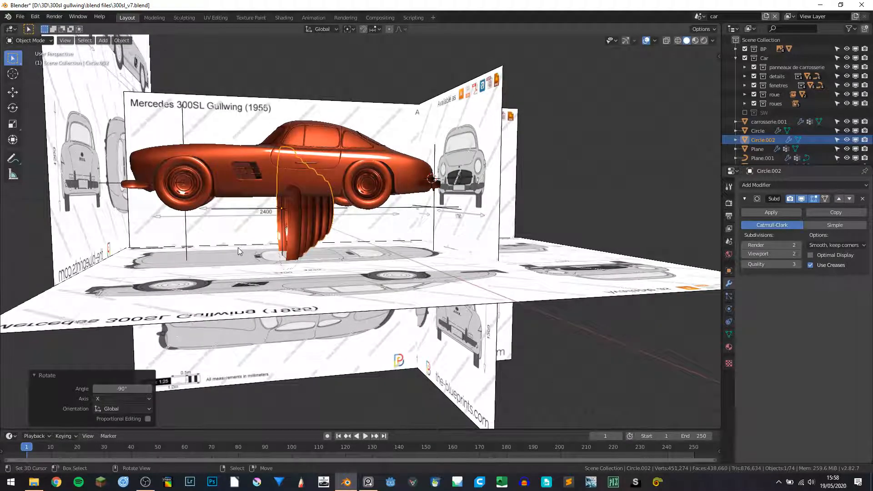
type("rx180")
key("Return")
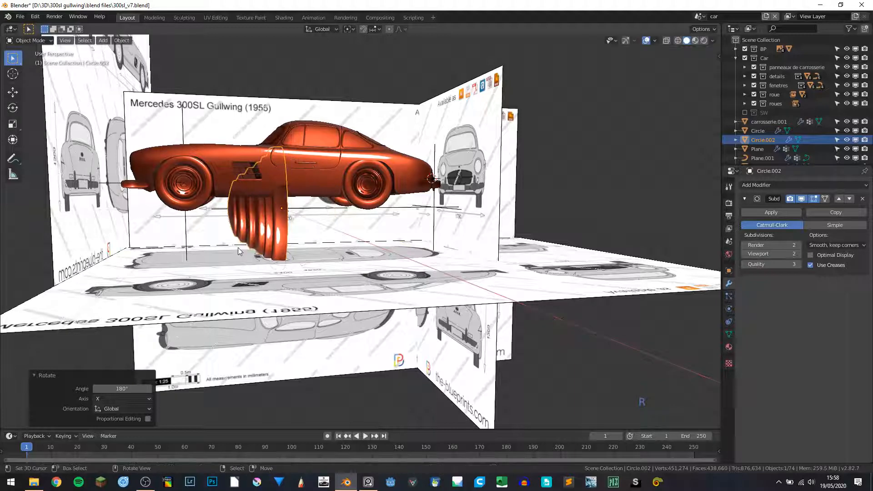
Extend the ringed part's open rim about 0.654 m in Y and add a loop cut near the last ring.
key("KP_3")
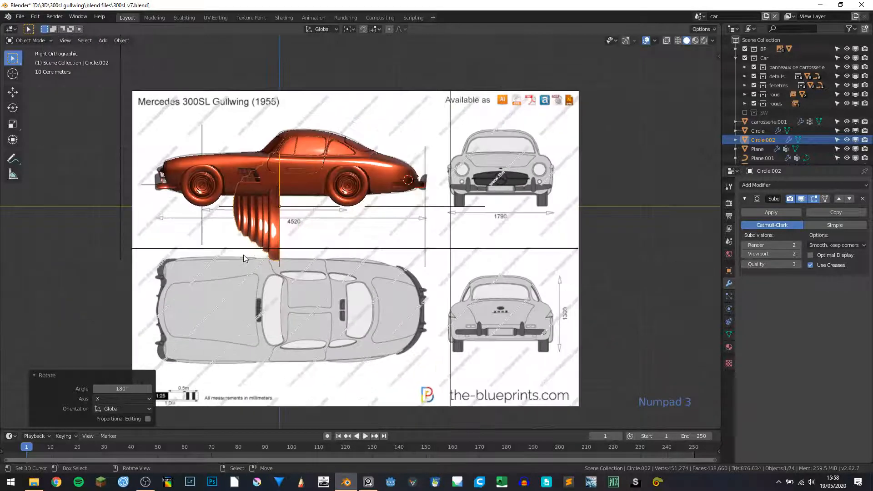
middle_click_drag(239, 224, 398, 263, "shift")
scroll(397, 264, "up", 5)
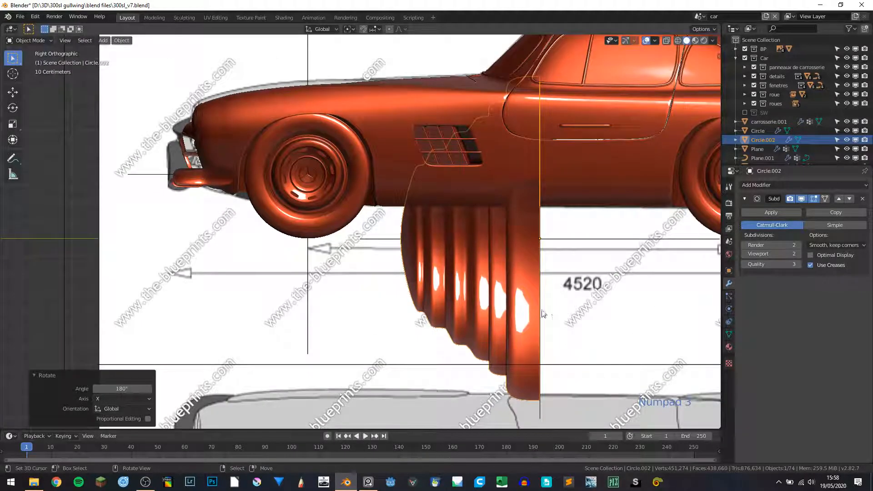
key("Tab")
middle_click_drag(530, 293, 405, 262)
left_click(493, 232, "alt")
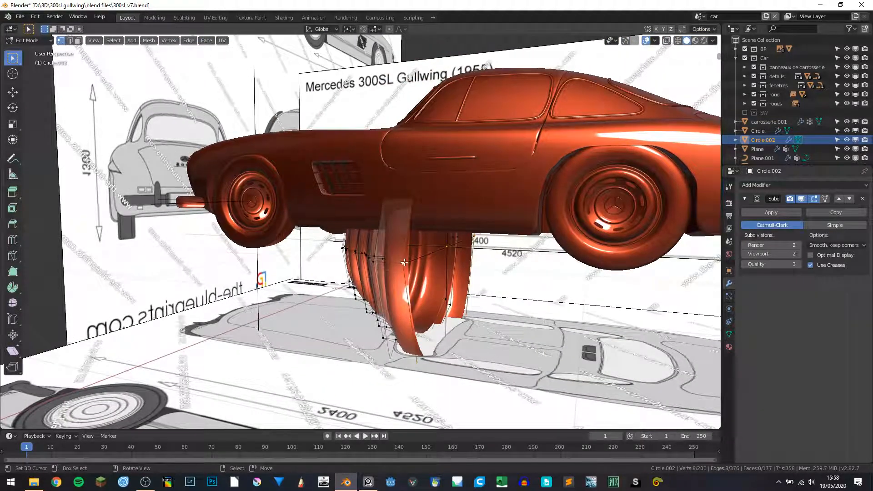
key("g")
left_click(411, 265)
key("ctrl+r")
left_click(408, 266)
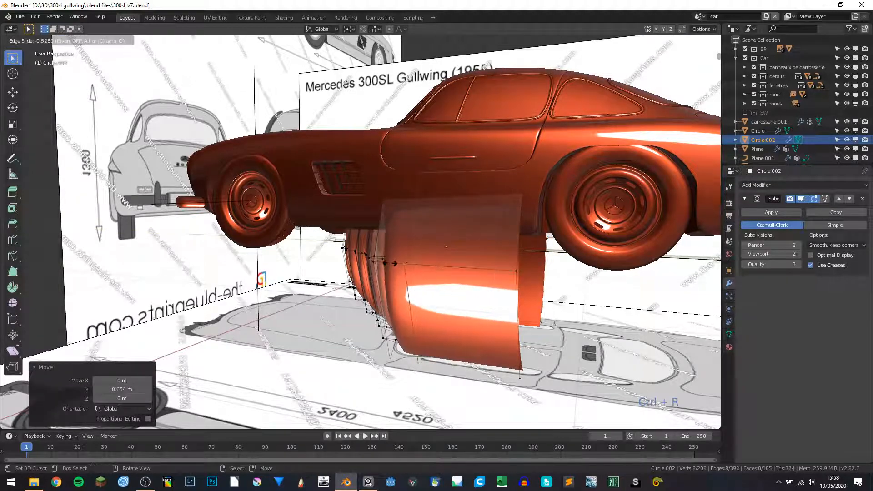
left_click(409, 267)
key("Tab")
Scale the ringed part by 0.302, move it -2 m in Y and 0.581 m in Z to the car's nose, and scale it by 0.203.
middle_click_drag(410, 268, 440, 279)
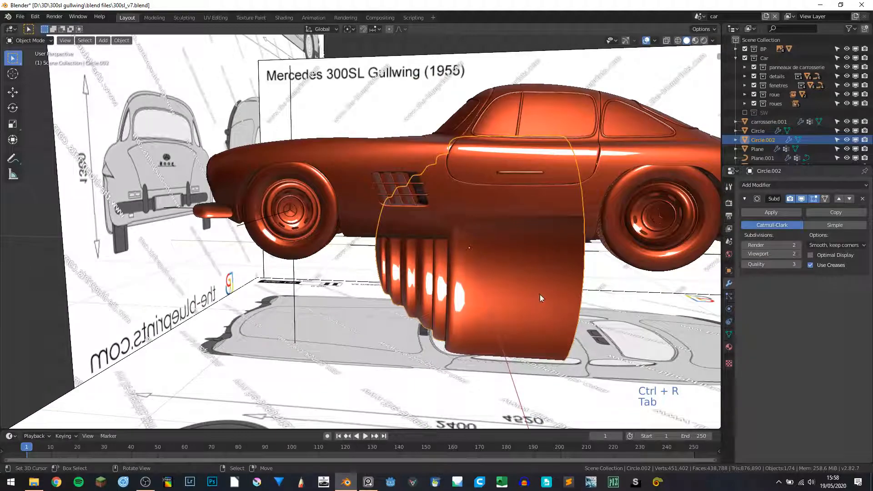
key("KP_1")
key("KP_3")
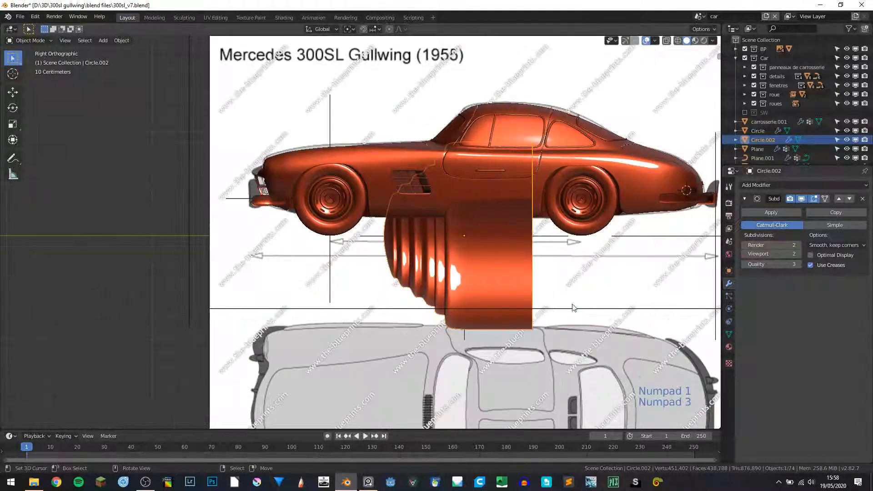
key("s")
left_click(511, 253)
key("g")
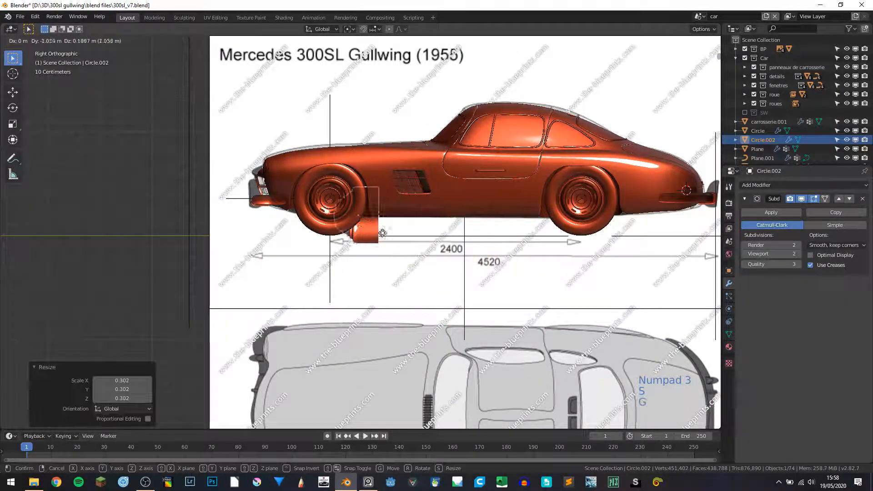
key("Return")
key("s")
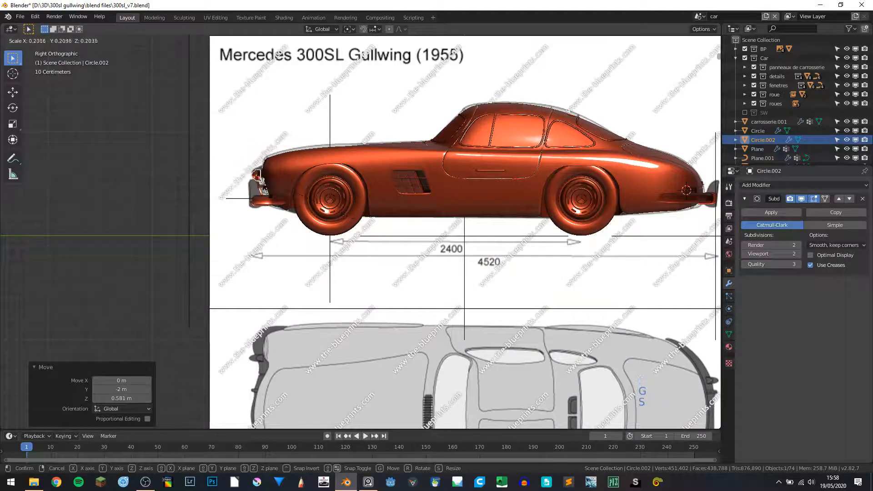
key("Return")
key("KP_Decimal")
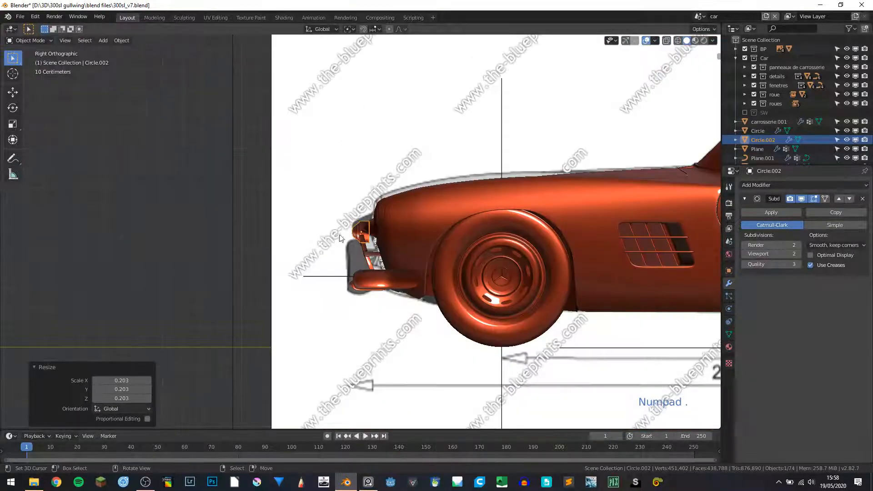
Hide the body shell, the hood and the other front body panels that cover the front-view blueprint.
left_click(398, 239)
key("h")
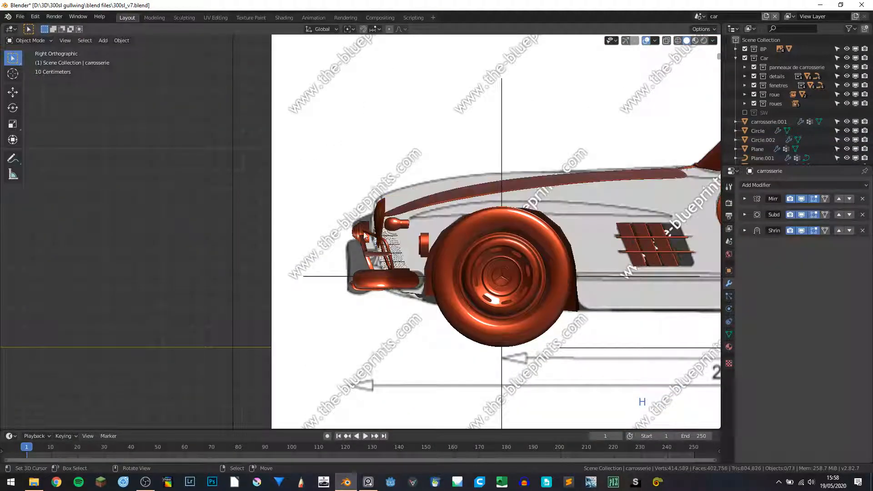
left_click(355, 224)
key("KP_1")
scroll(353, 222, "up", 1)
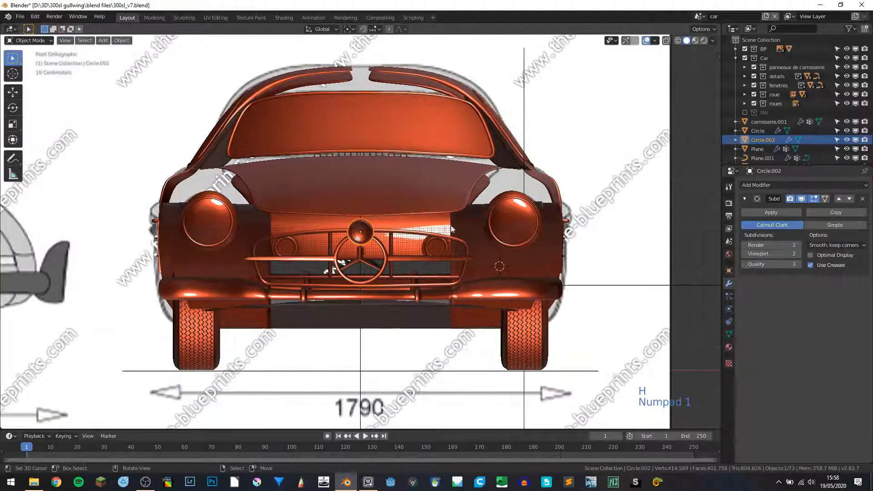
left_click(484, 230)
left_click(474, 238, "shift")
key("h")
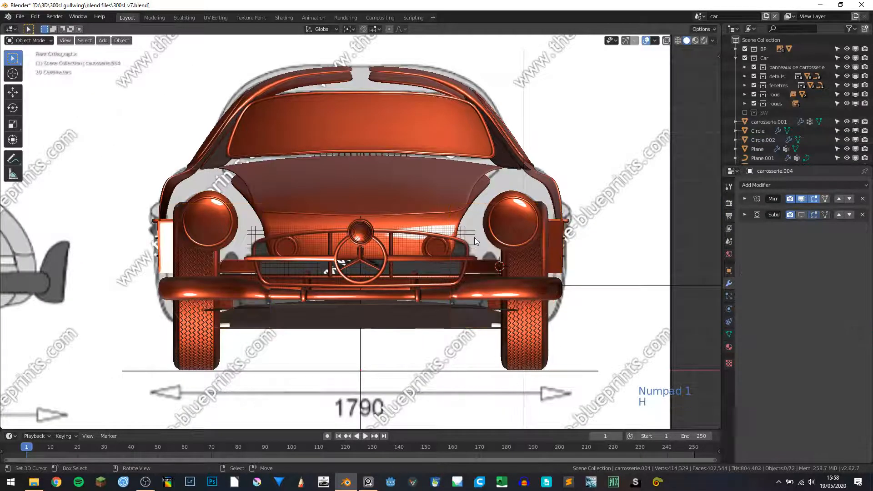
key("h")
left_click(445, 218)
key("h")
left_click(482, 268)
key("h")
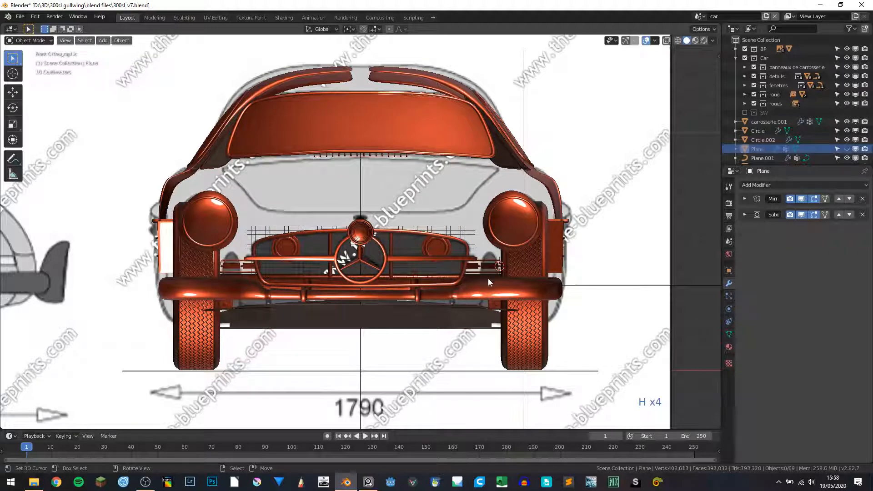
Hide the front bumper, headlight parts and front wheel that cover the blueprint's small round light below the headlight.
left_click(488, 277)
key("h")
left_click(501, 241)
key("h")
key("h")
left_click(501, 241)
key("h")
left_click(506, 242)
key("h")
key("h")
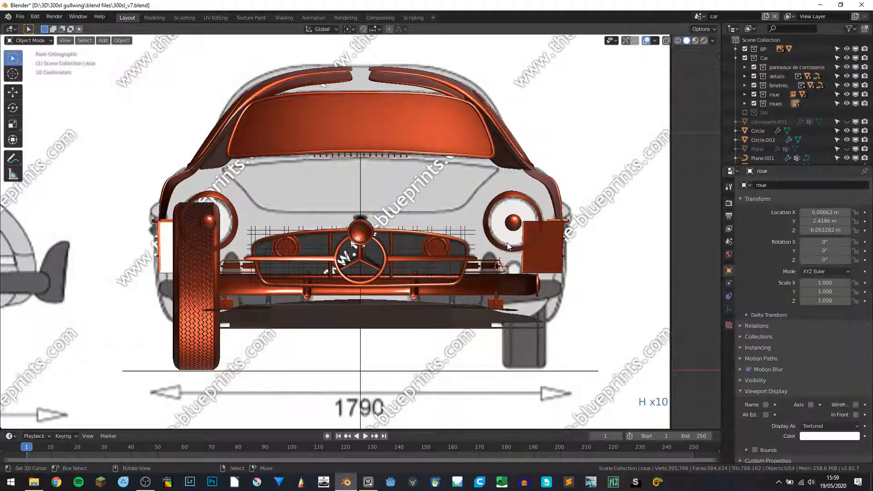
left_click(507, 242)
key("h")
key("h")
key("h")
left_click(510, 234)
key("h")
left_click(505, 288)
key("h")
left_click(528, 251)
key("h")
Move the ringed part onto the blueprint's small round light beside the grille and match its size with scales of 0.638 and 1.047.
left_click(441, 250)
left_click(370, 234)
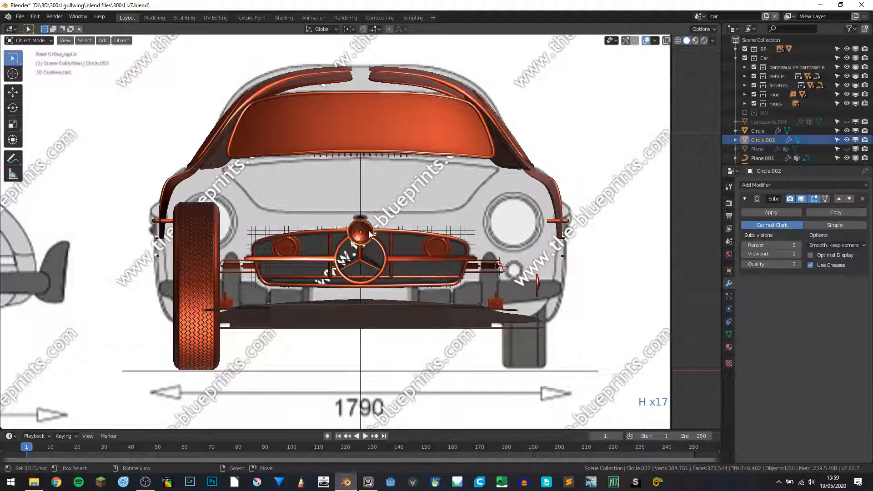
key("g")
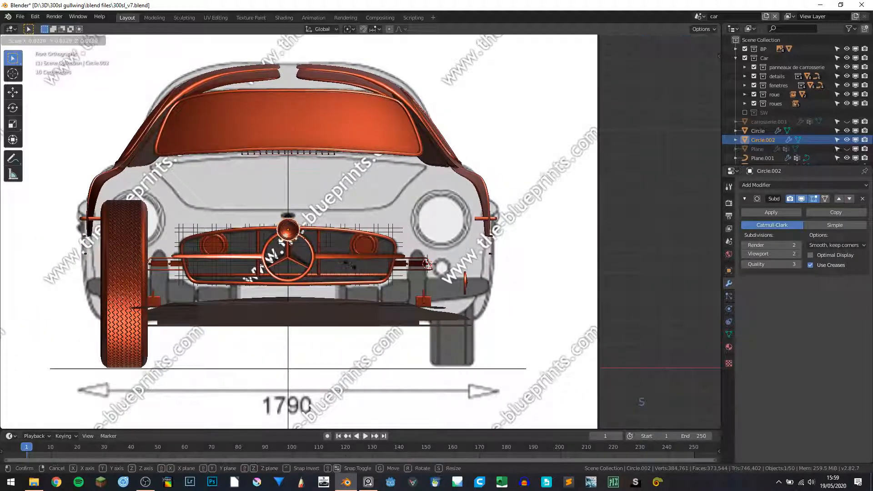
left_click(345, 266)
key("g")
left_click(514, 306)
key("s")
left_click(487, 297)
key("KP_Decimal")
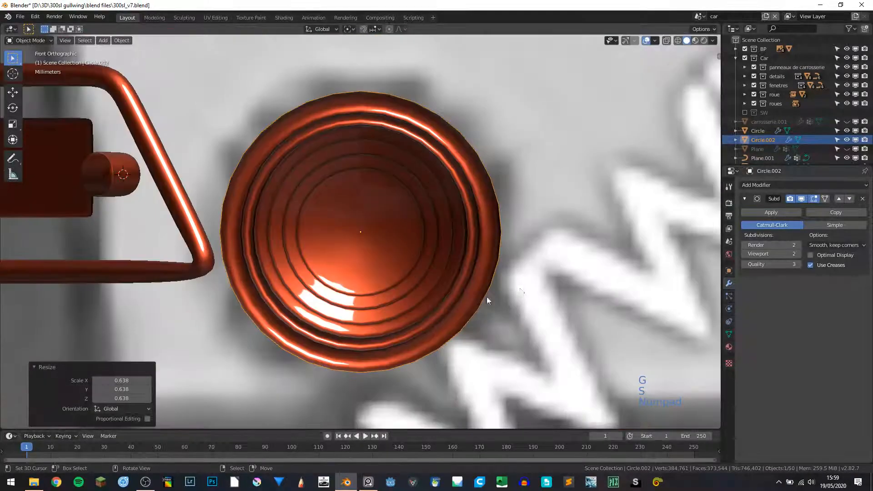
key("s")
left_click(485, 297)
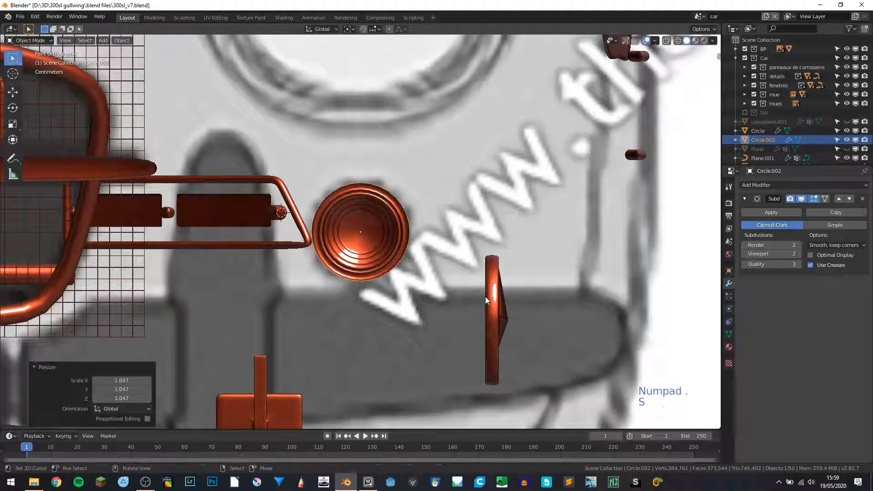
Unhide all car parts, then hide only the front bumper and select the ringed light.
scroll(484, 297, "down", 6)
key("alt+h")
middle_click_drag(531, 297, 452, 311)
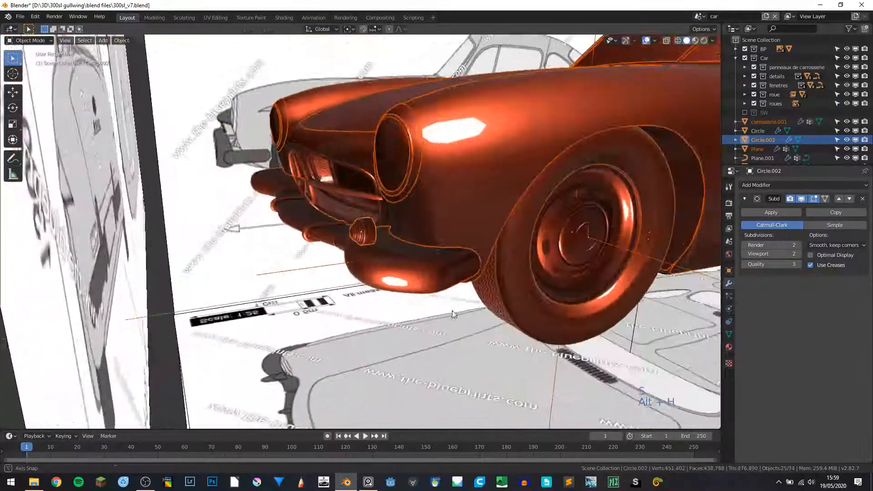
left_click(373, 239)
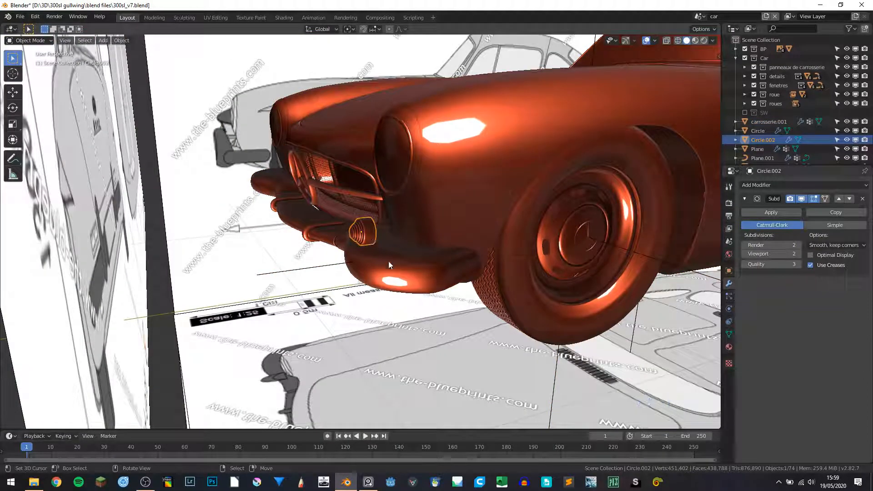
left_click(389, 263)
key("h")
left_click(372, 240)
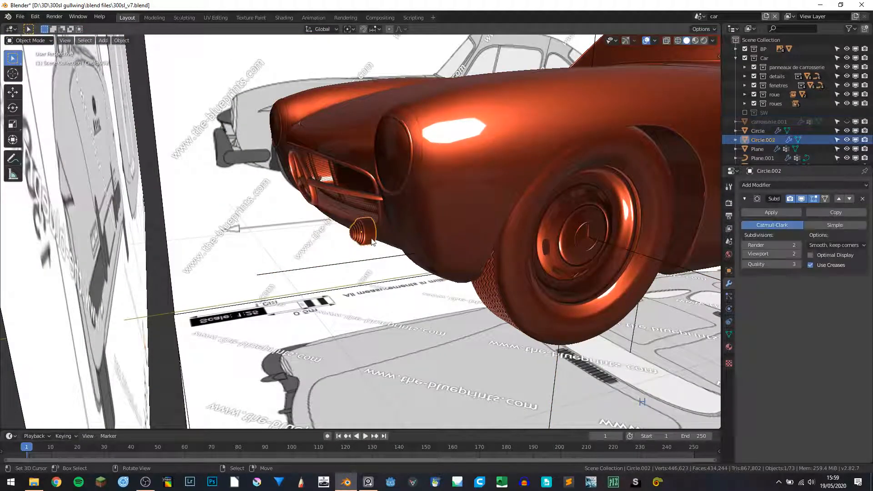
Move the ringed light 0.111 m along Y so its back sinks into the front fender, checked from below.
key("ctrl+KP_7")
scroll(372, 238, "up", 4)
middle_click_drag(383, 223, 381, 177, "shift")
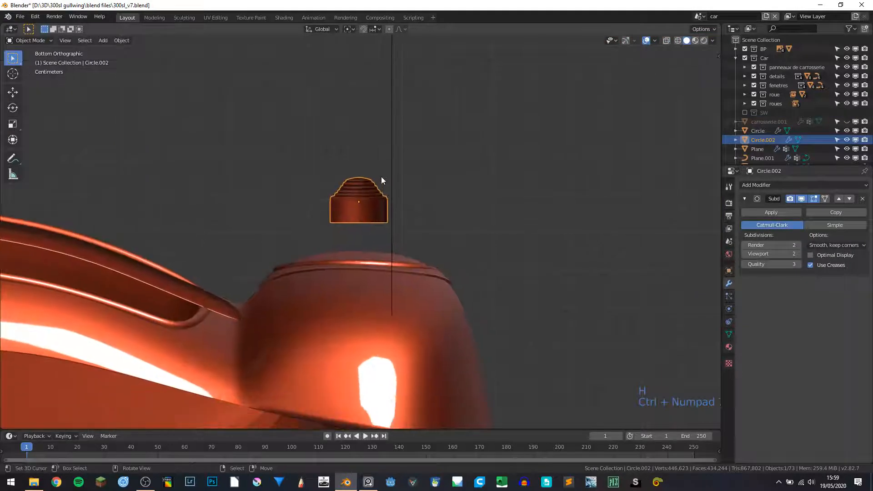
key("g")
key("g")
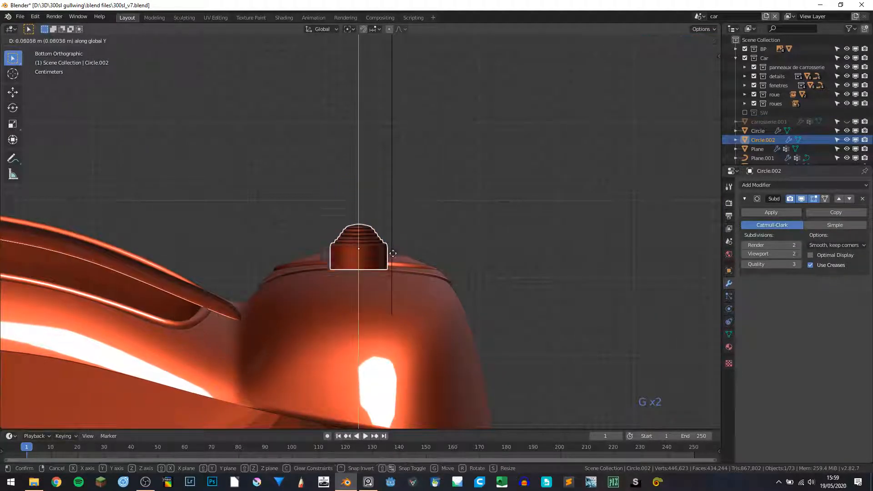
left_click(400, 289)
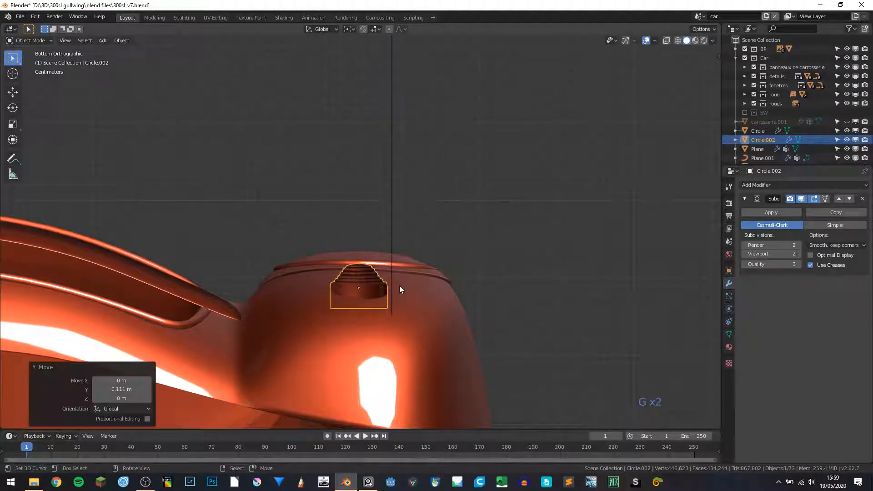
Rotate the ringed light -15.4° in the side view to follow the slope of the car's nose.
key("KP_3")
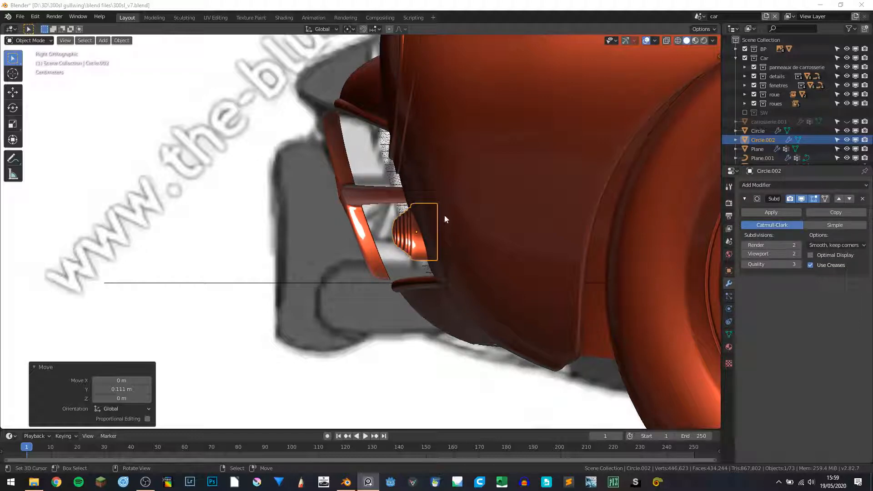
left_click(424, 222)
key("r")
right_click(428, 225)
left_click(420, 230)
key("r")
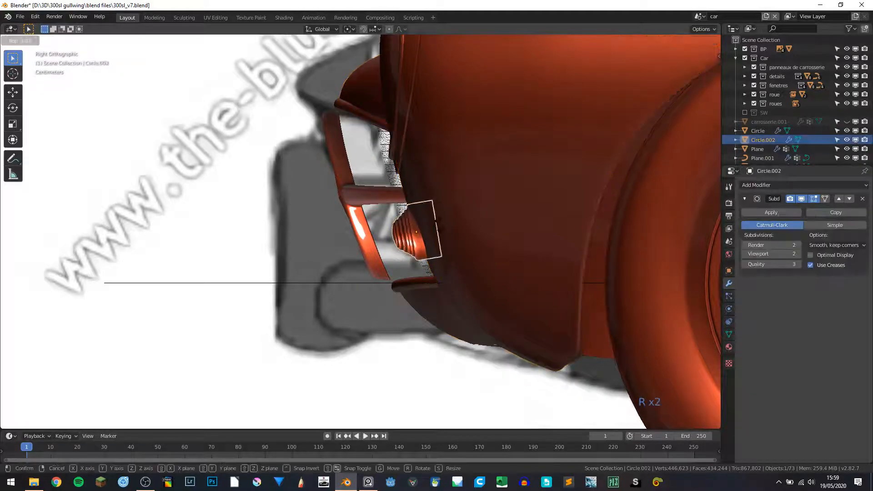
left_click(444, 226)
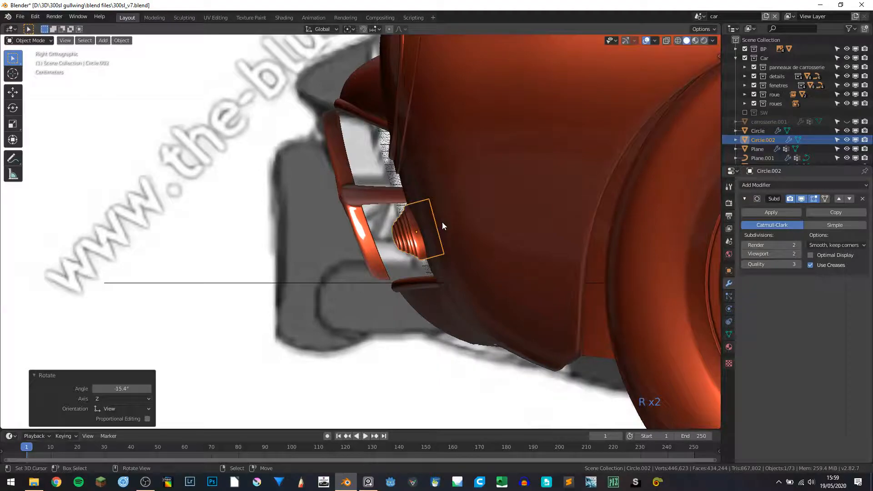
Unhide the front bumper and shift the ringed light slightly up and forward so it sits clear above the bumper.
key("h")
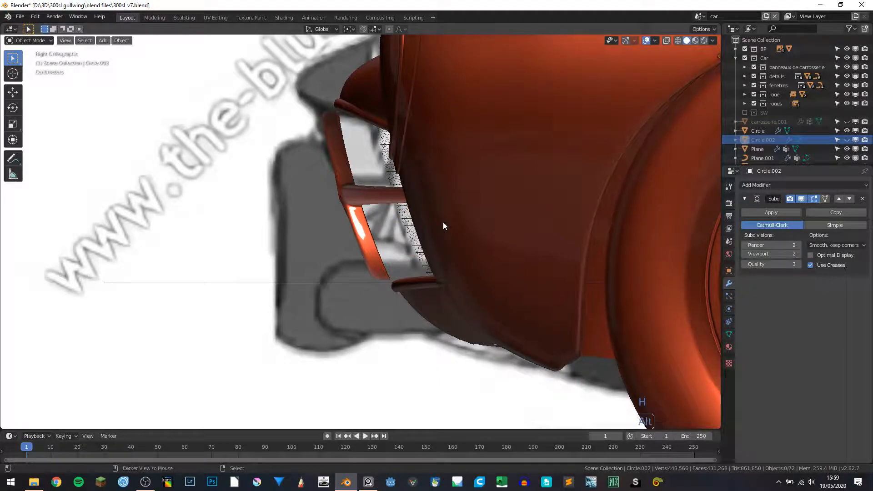
key("alt+h")
mouse_move(421, 236)
middle_mouse_down()
mouse_move(384, 260)
mouse_move(449, 259)
mouse_move(413, 253)
mouse_move(421, 247)
middle_mouse_up()
left_click(421, 247)
key("KP_3")
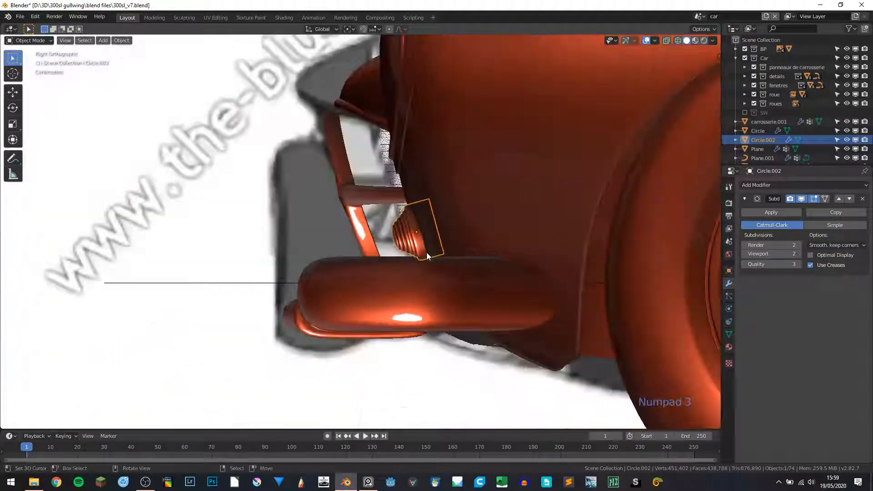
key("h")
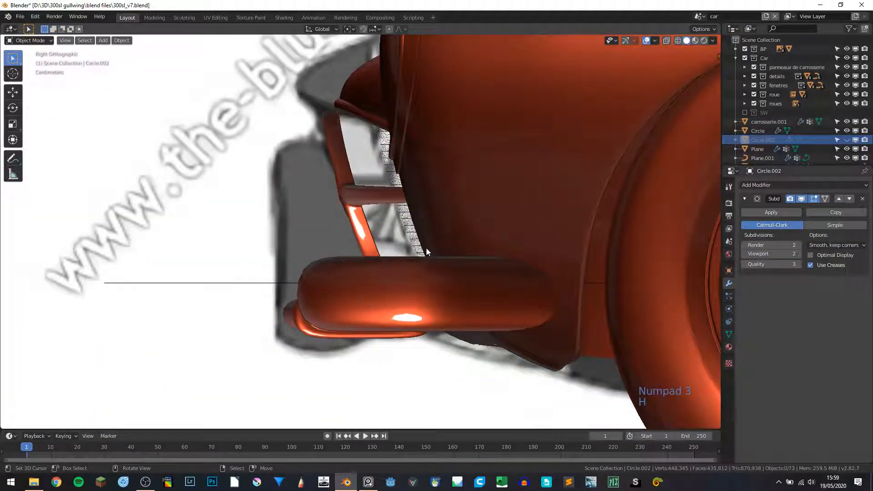
key("alt+h")
key("g")
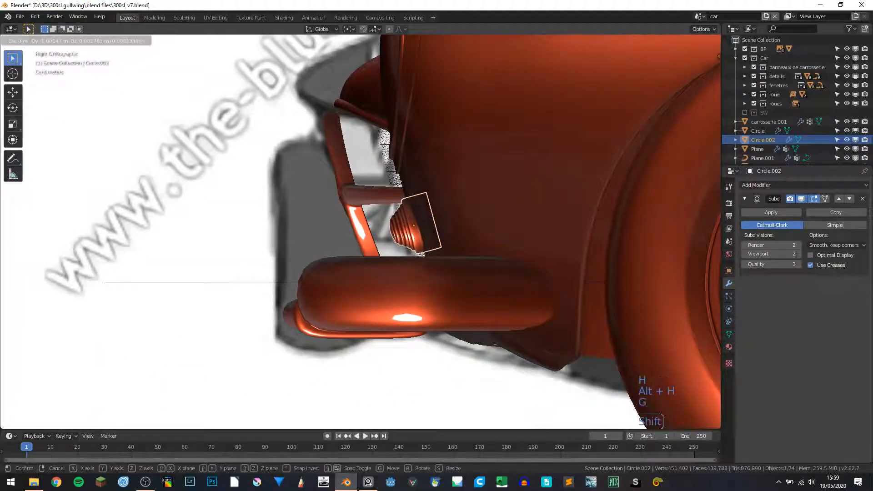
left_click(390, 177, "shift")
Add an X-axis Mirror modifier to the ringed light with base_mesh as mirror object and place it above the Subdivision modifier.
scroll(450, 225, "down", 6)
middle_click_drag(441, 225, 421, 228)
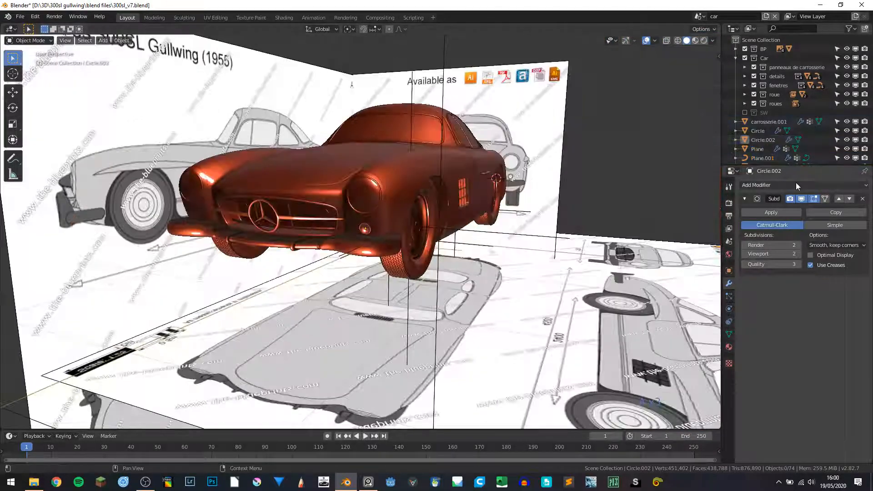
left_click(796, 185)
left_click(702, 274)
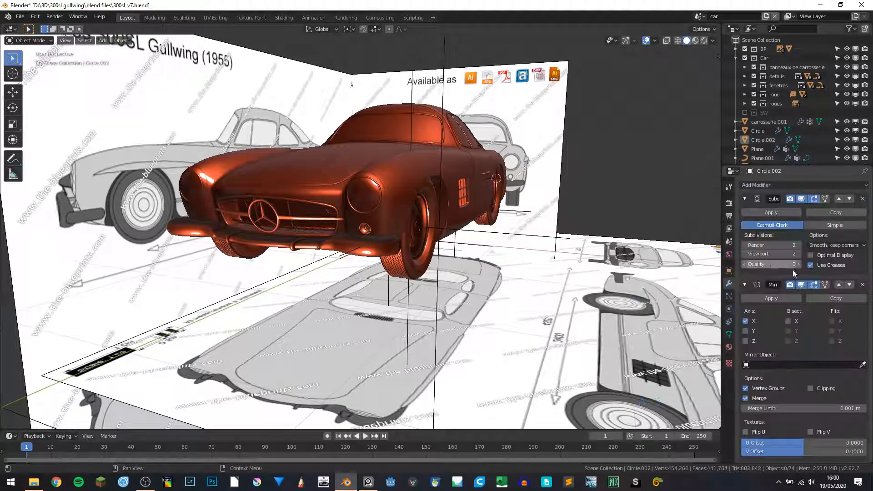
left_click(772, 365)
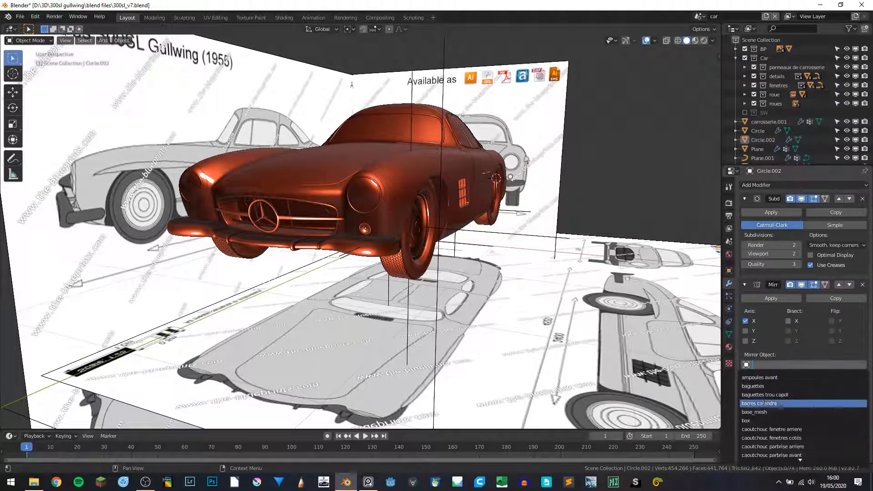
left_click(762, 412)
left_click(839, 284)
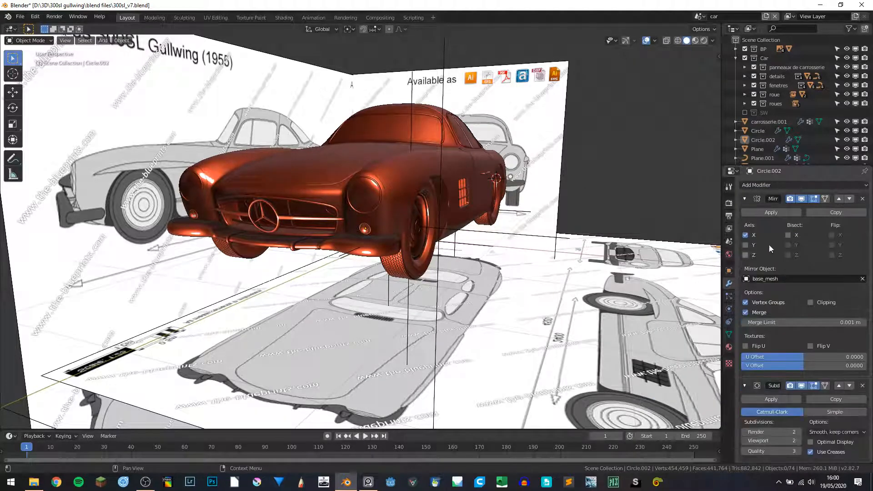
left_click(745, 199)
Save the file, hide the viewport overlays and view the mirrored ringed lights on the car's front.
key("a")
key("a")
key("a")
key("ctrl+s")
left_click(645, 40)
middle_click_drag(610, 71, 355, 222)
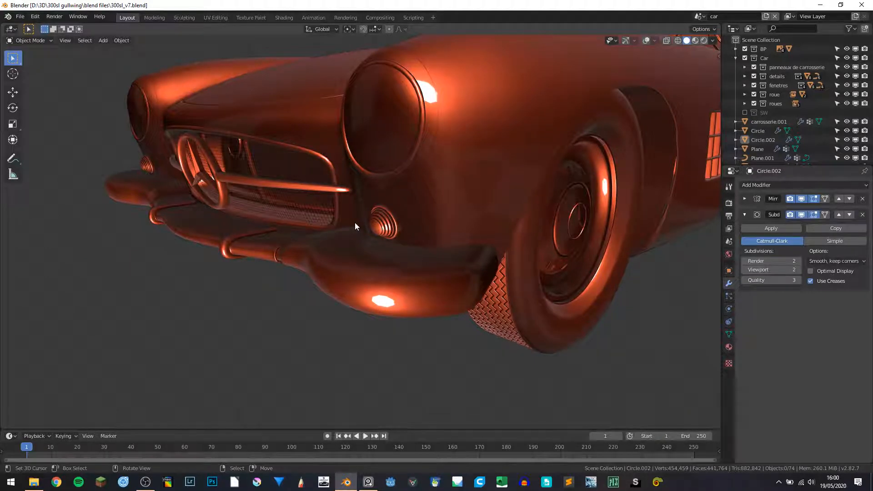
Examine the whole car from the side and the rear, and save the file.
left_click(145, 482)
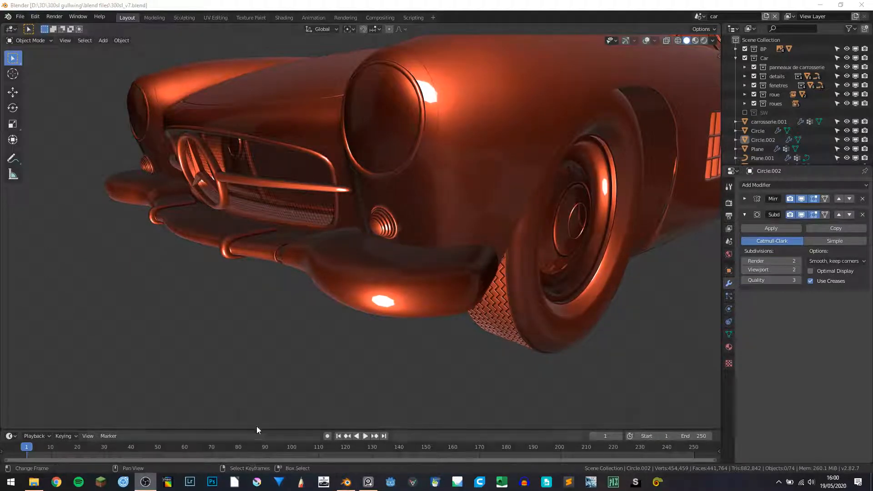
scroll(454, 244, "down", 8)
middle_click_drag(455, 244, 415, 239)
scroll(442, 228, "up", 8)
scroll(441, 228, "down", 3)
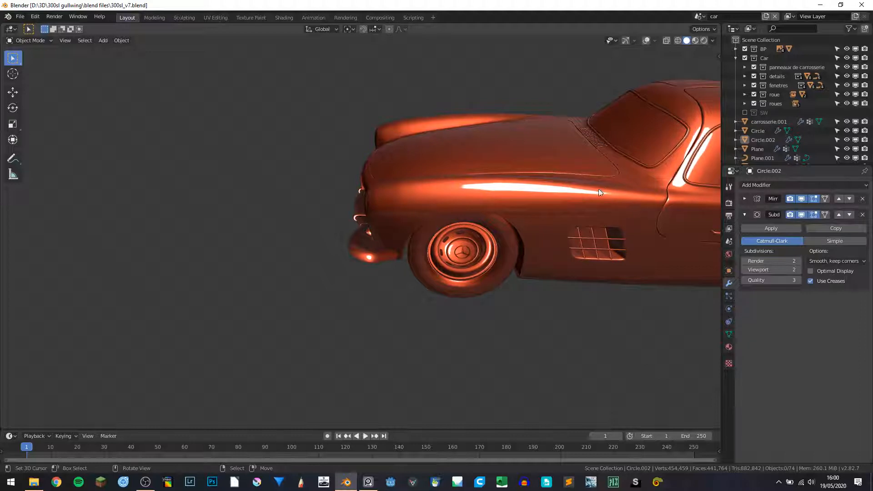
scroll(601, 187, "down", 5)
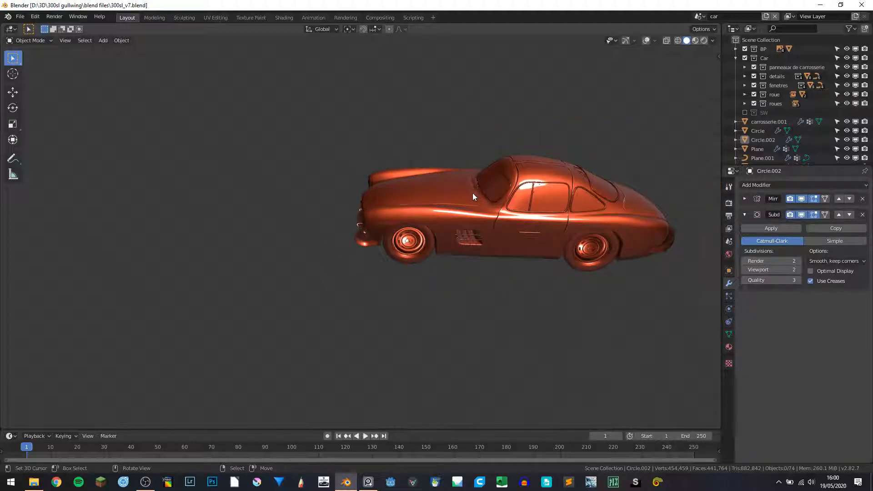
scroll(552, 206, "up", 4)
middle_click_drag(555, 217, 451, 207)
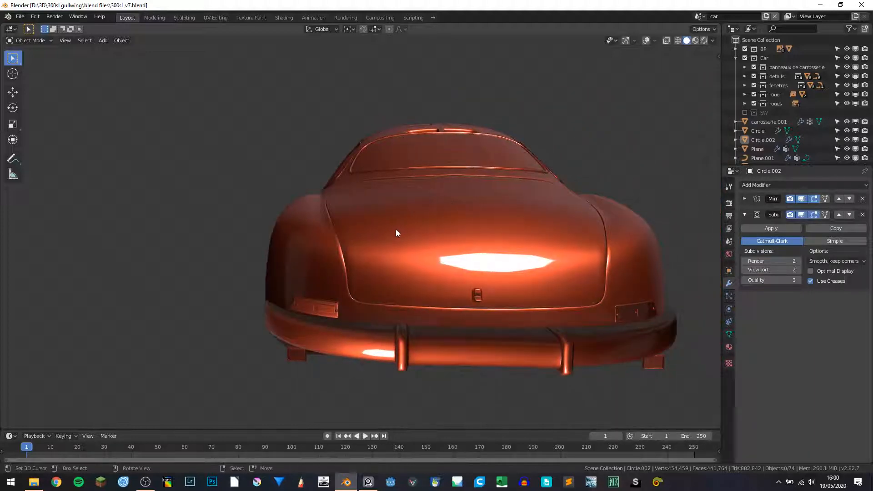
middle_click_drag(343, 225, 441, 242)
key("ctrl+s")
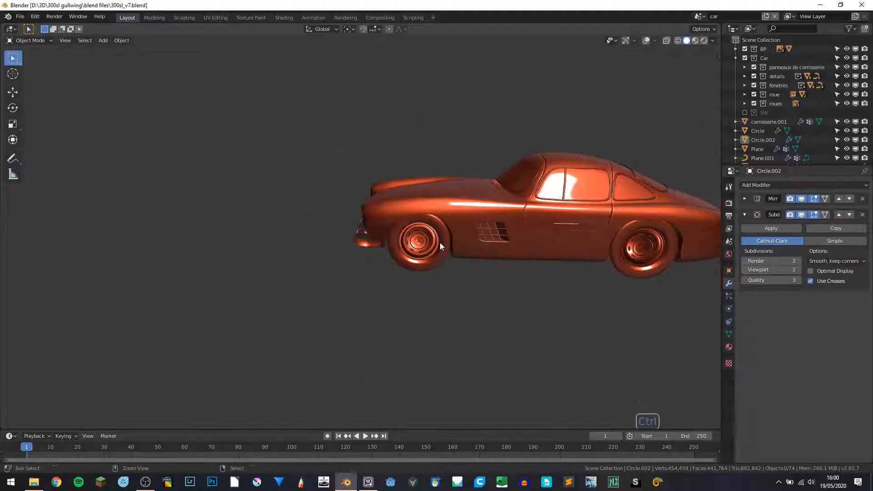